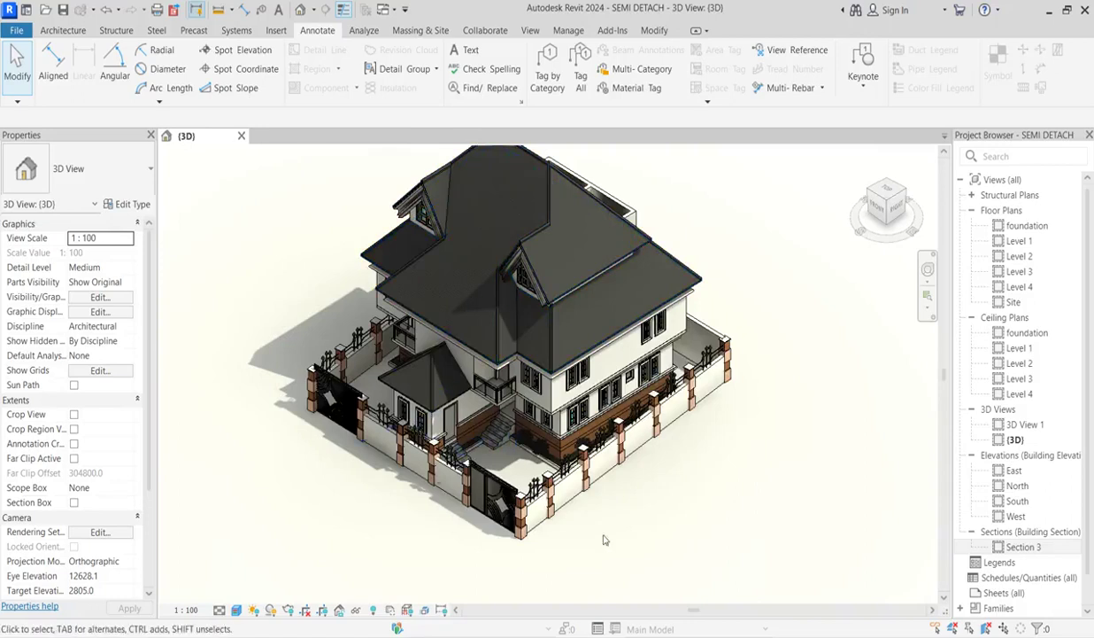
Step: Examine the house's roofs, walls, gates and perimeter fence in the 3D view
scroll(491, 323, up, 3)
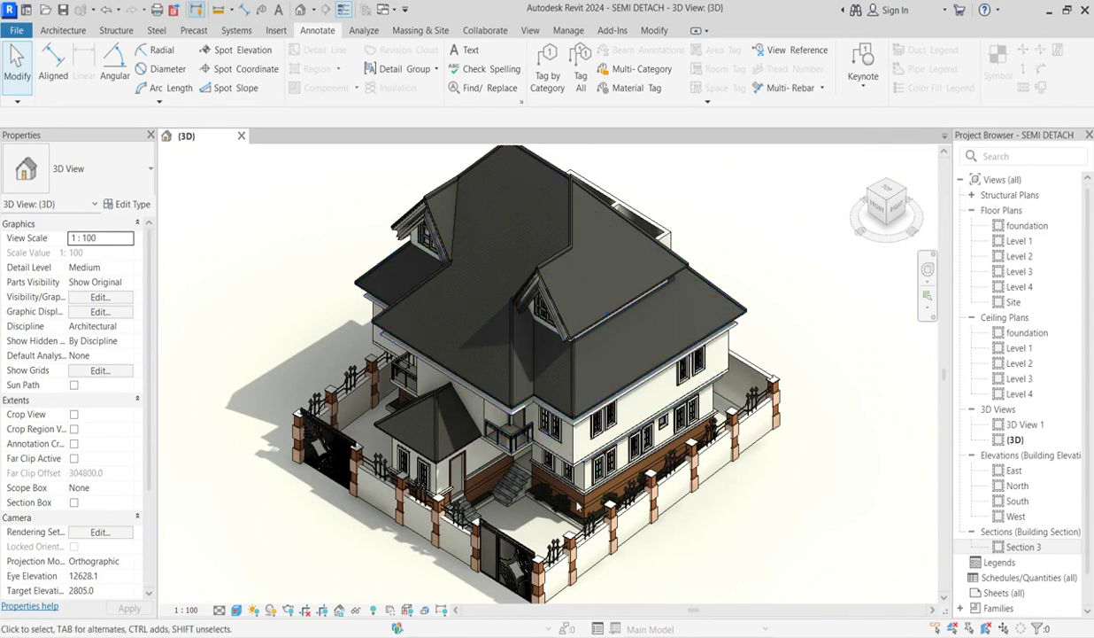
scroll(512, 525, up, 3)
scroll(540, 554, down, 4)
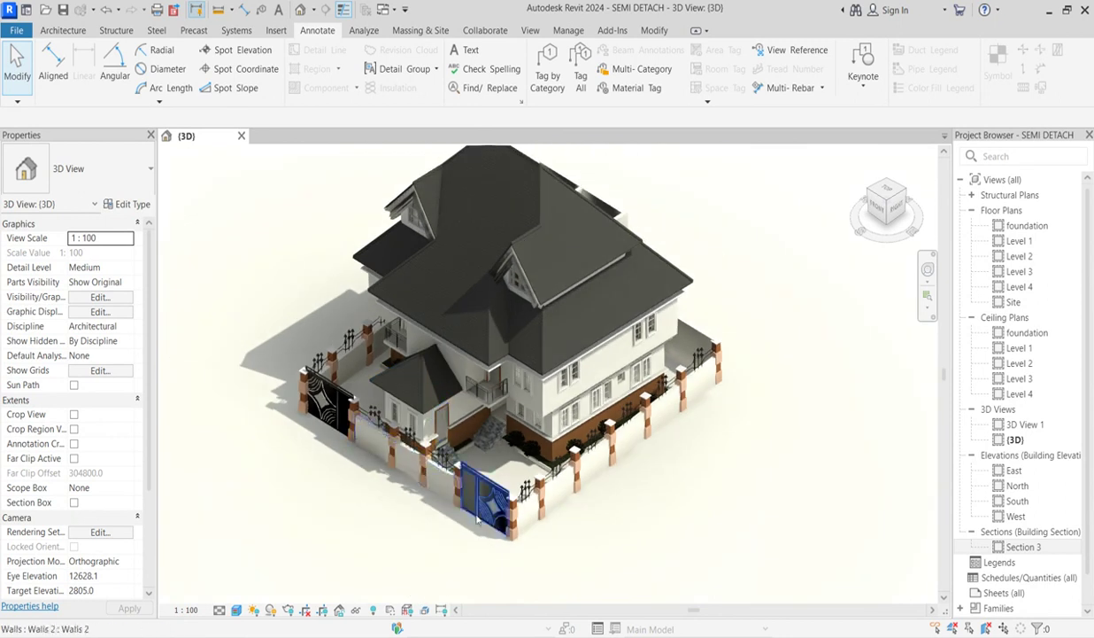
scroll(547, 559, up, 3)
scroll(372, 434, down, 1)
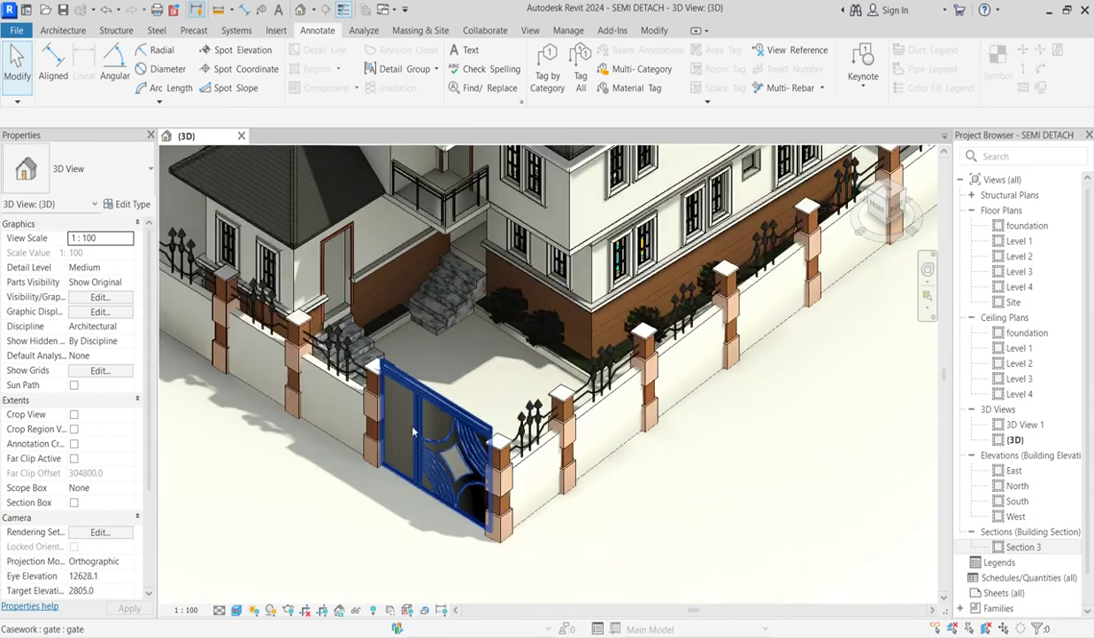
scroll(408, 408, down, 2)
scroll(487, 416, down, 4)
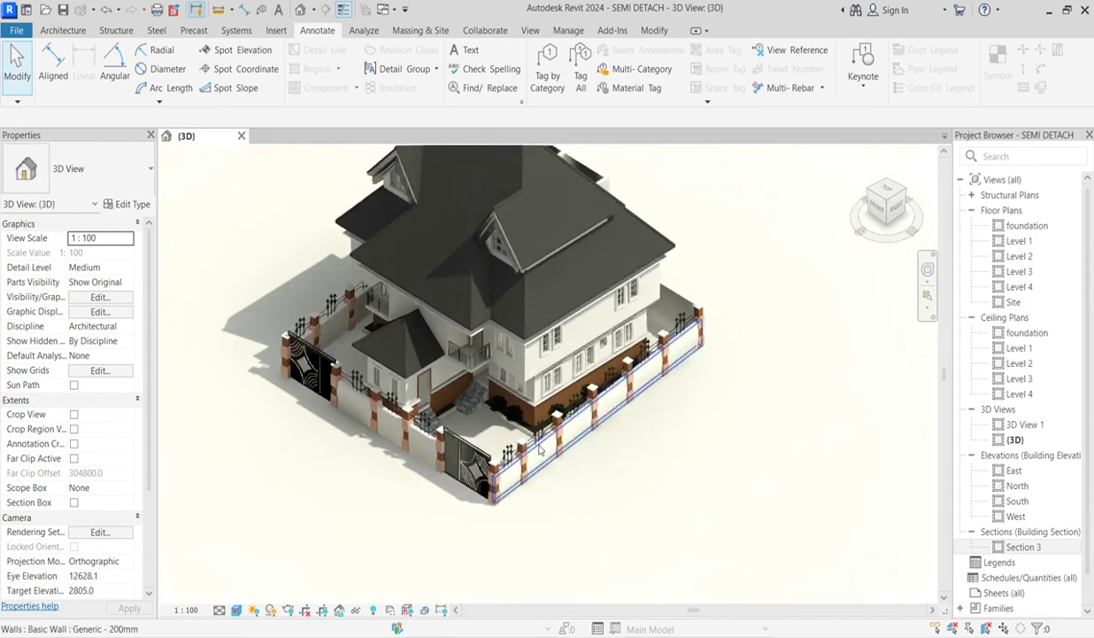
scroll(476, 186, down, 2)
scroll(469, 177, up, 3)
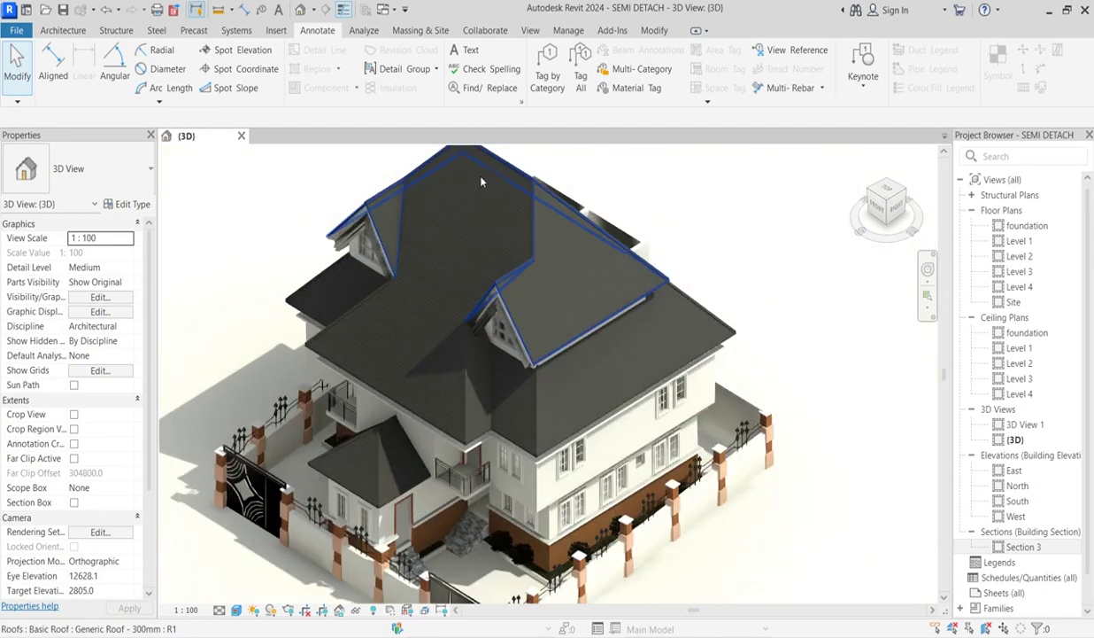
scroll(436, 341, down, 1)
scroll(387, 414, down, 2)
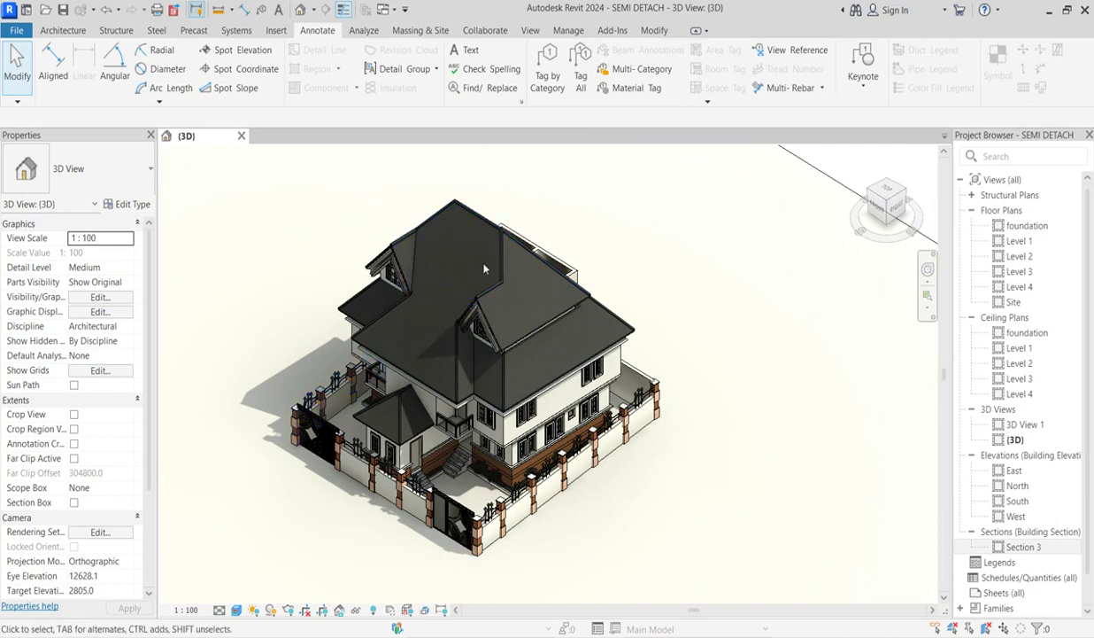
scroll(485, 232, up, 2)
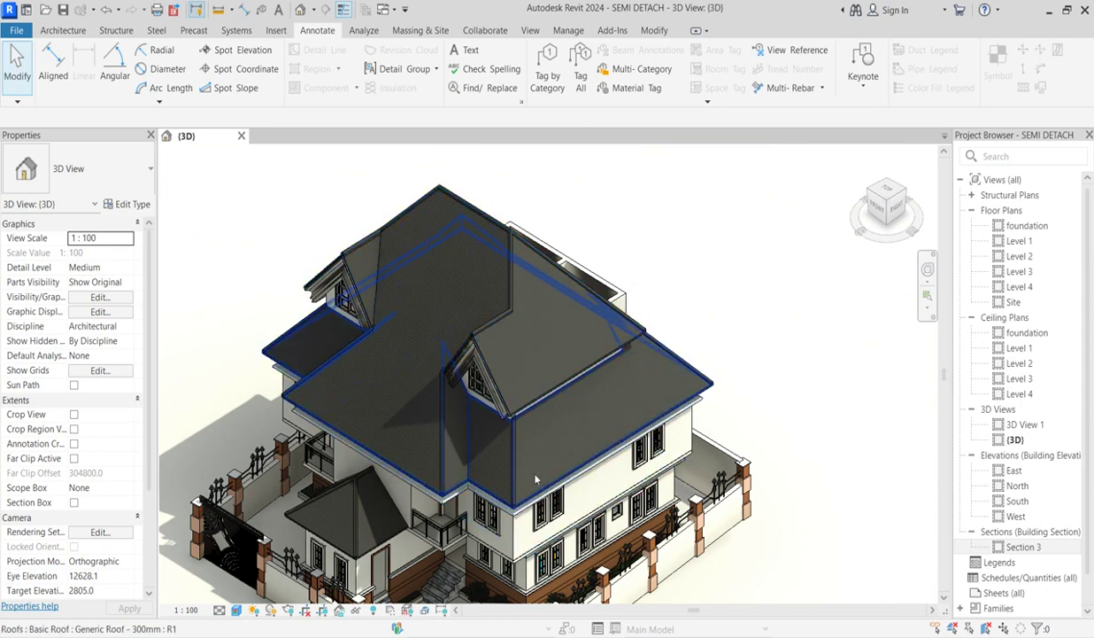
scroll(471, 258, down, 2)
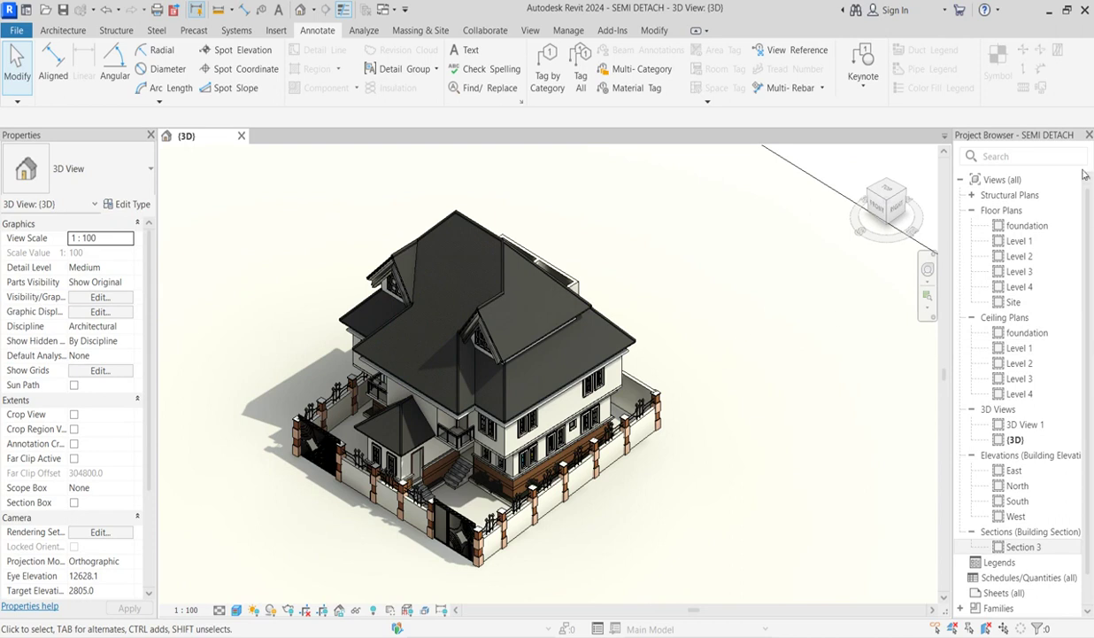
Step: Cut a vertical building section on the Level 1 floor plan, running the plan's full height through the unit on the right of the party wall
double_click(1019, 241)
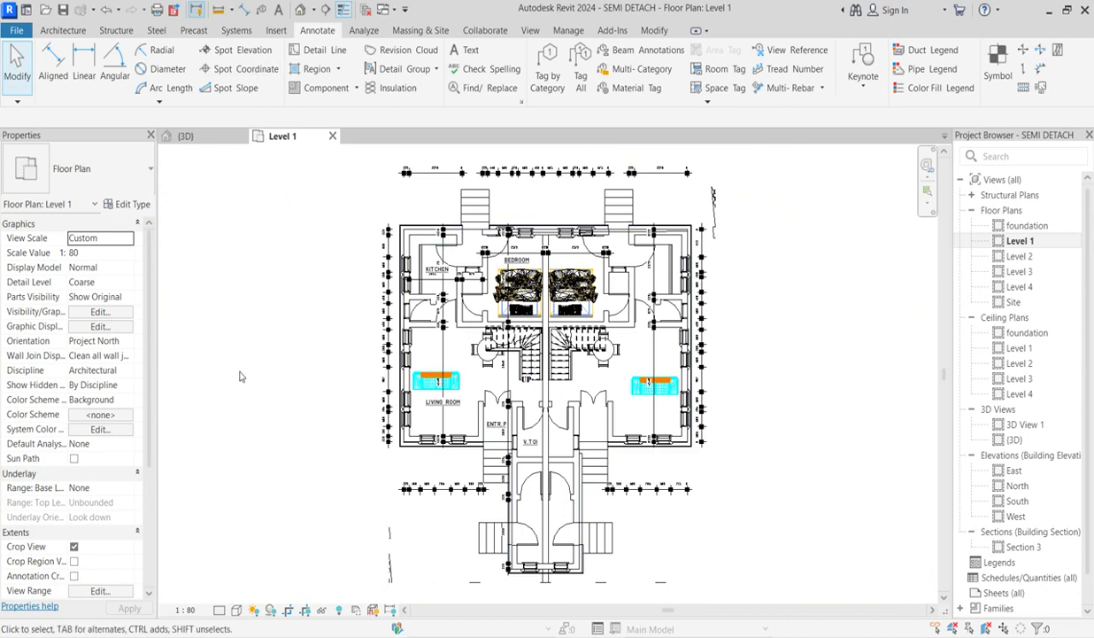
click(525, 30)
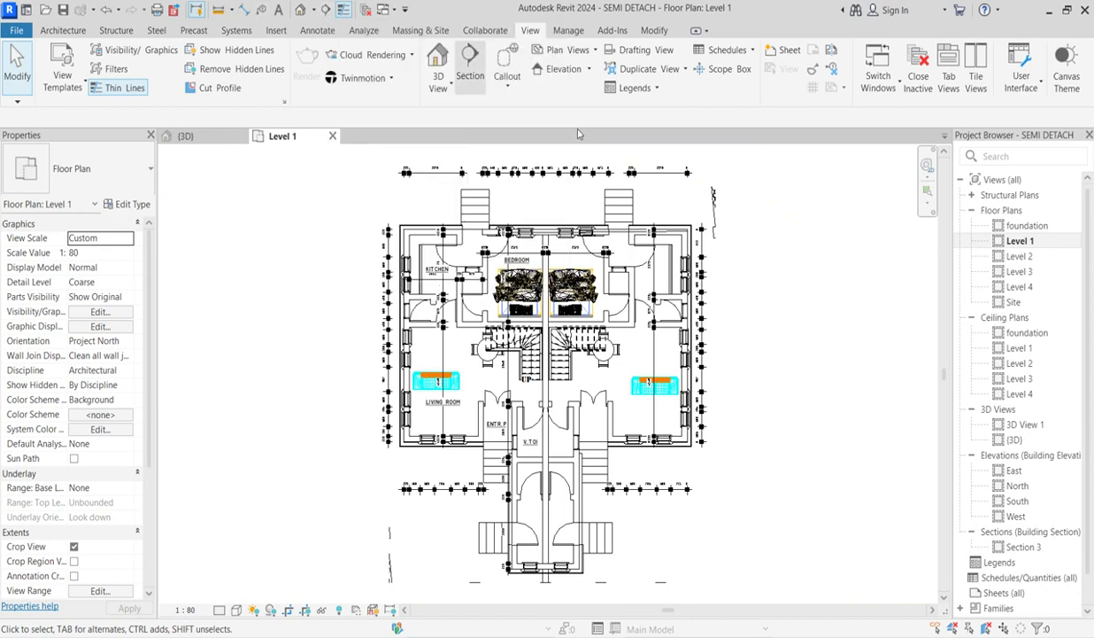
click(328, 9)
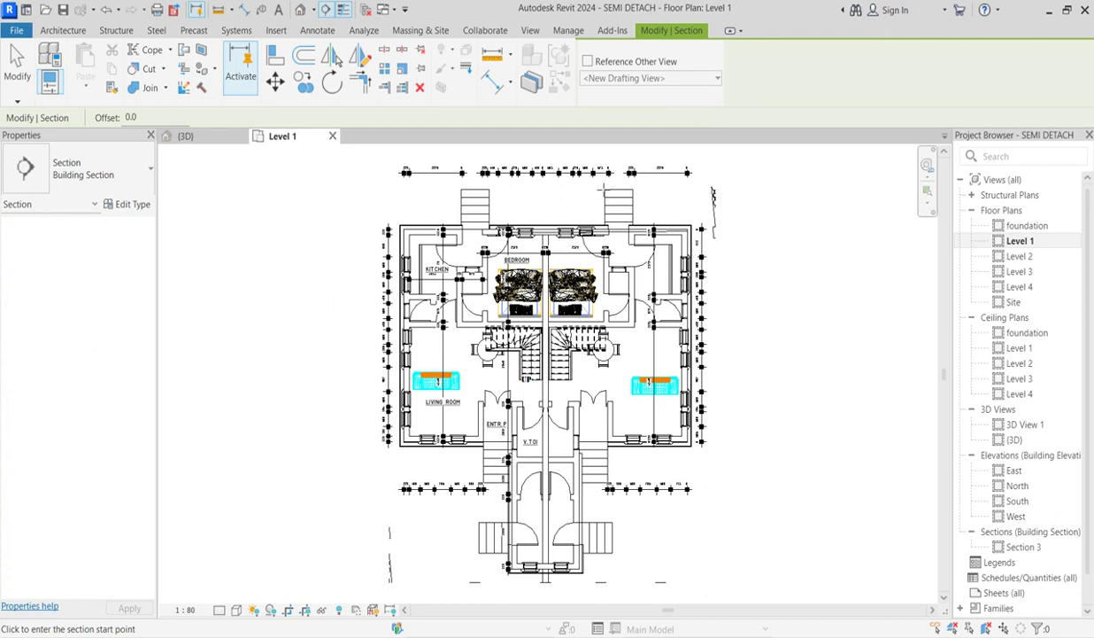
click(603, 171)
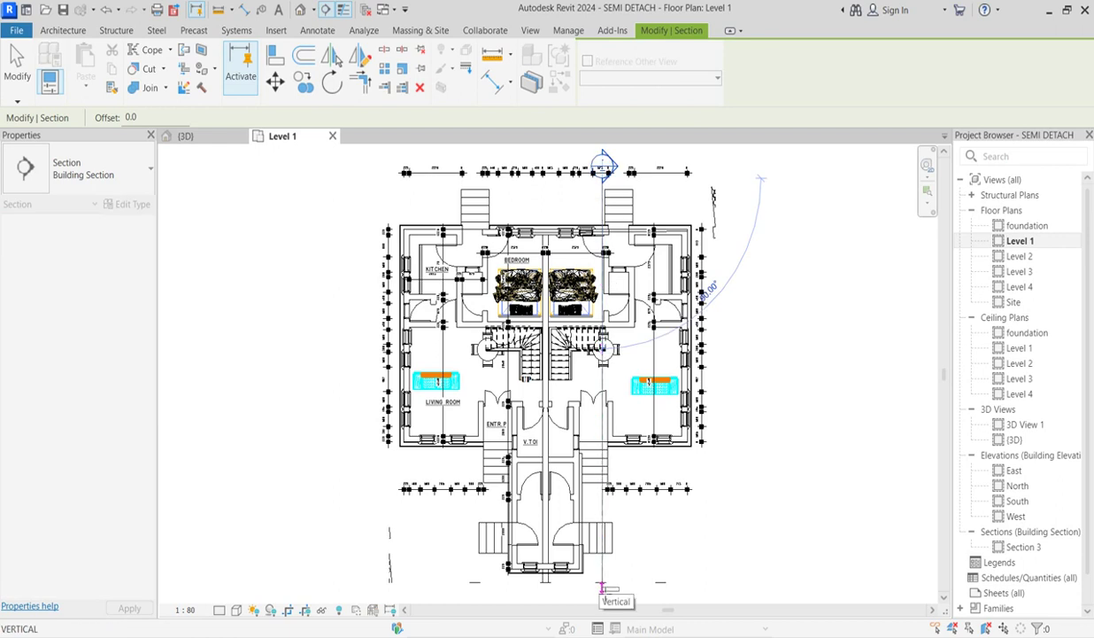
click(603, 587)
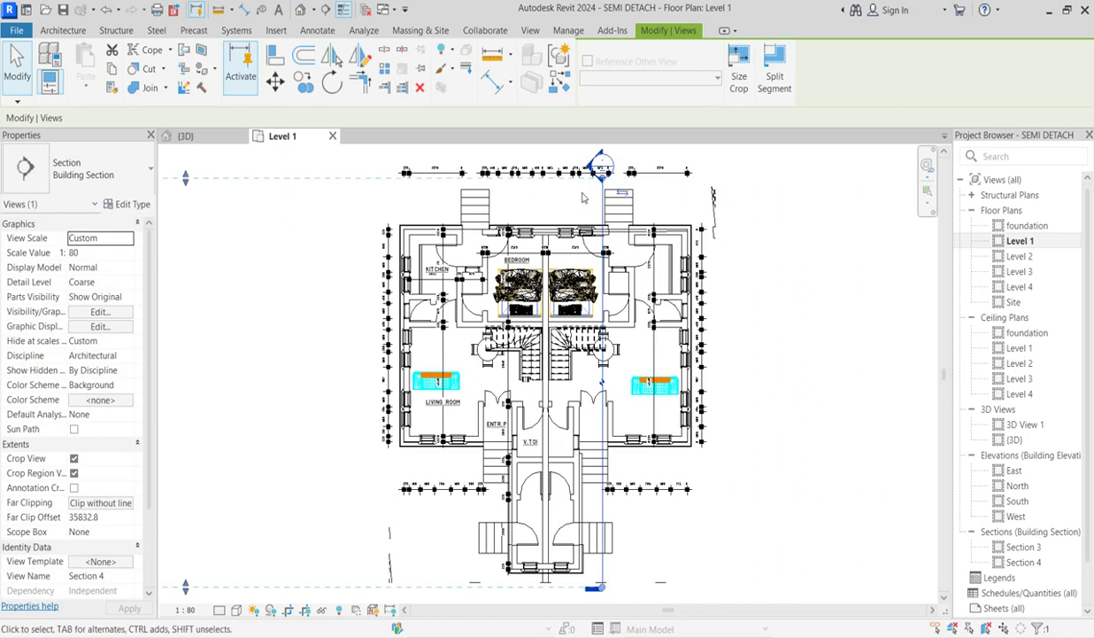
Step: Shorten the new section's view depth to about 11362 so it ends just past the building's far side wall
scroll(343, 227, down, 2)
scroll(368, 323, down, 2)
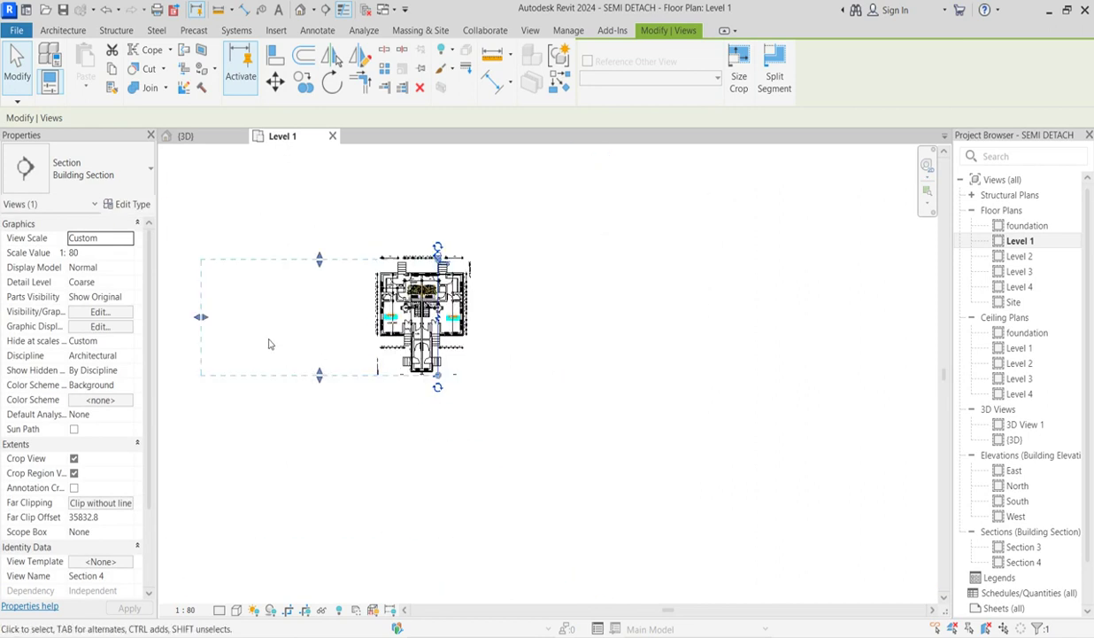
drag(200, 318, 366, 323)
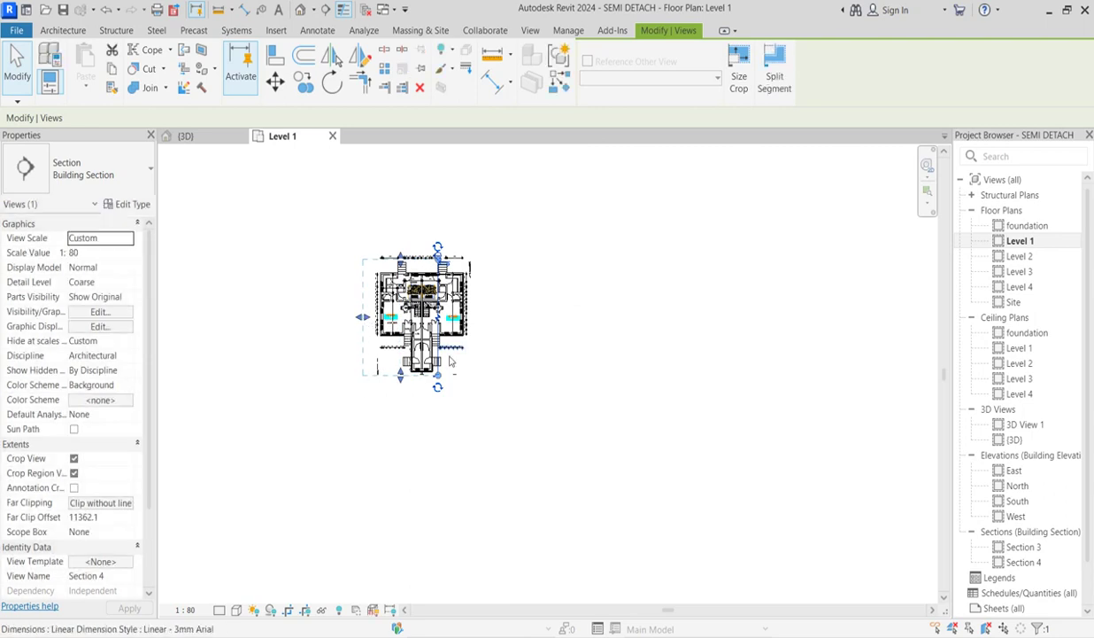
Step: Open the Section 4 view and widen its crop region on both sides to include the perimeter fence
double_click(1018, 563)
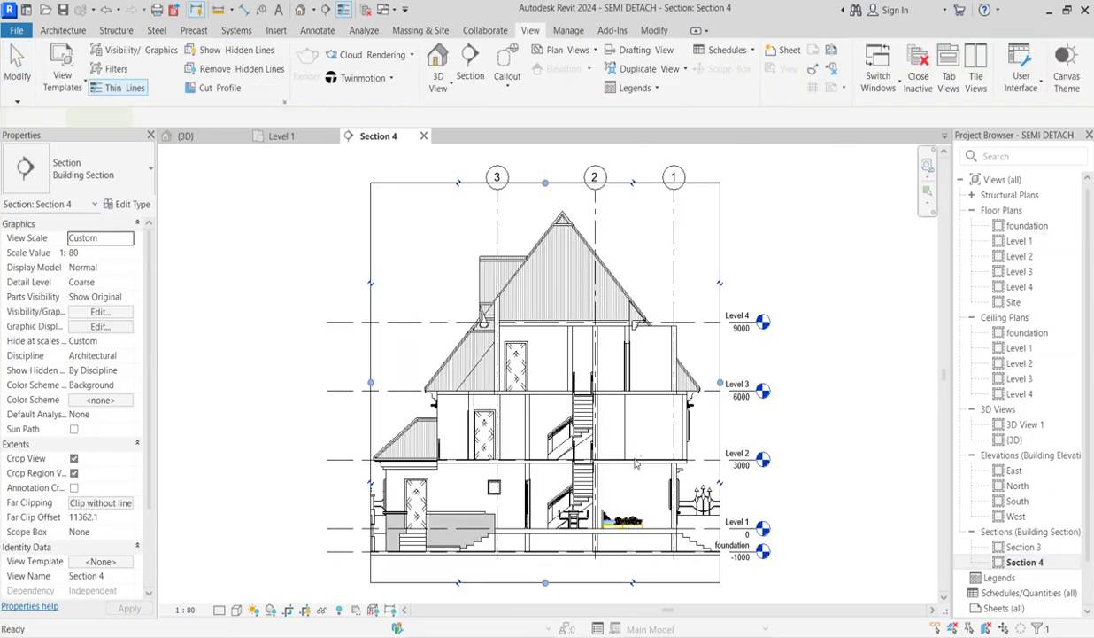
scroll(409, 320, down, 2)
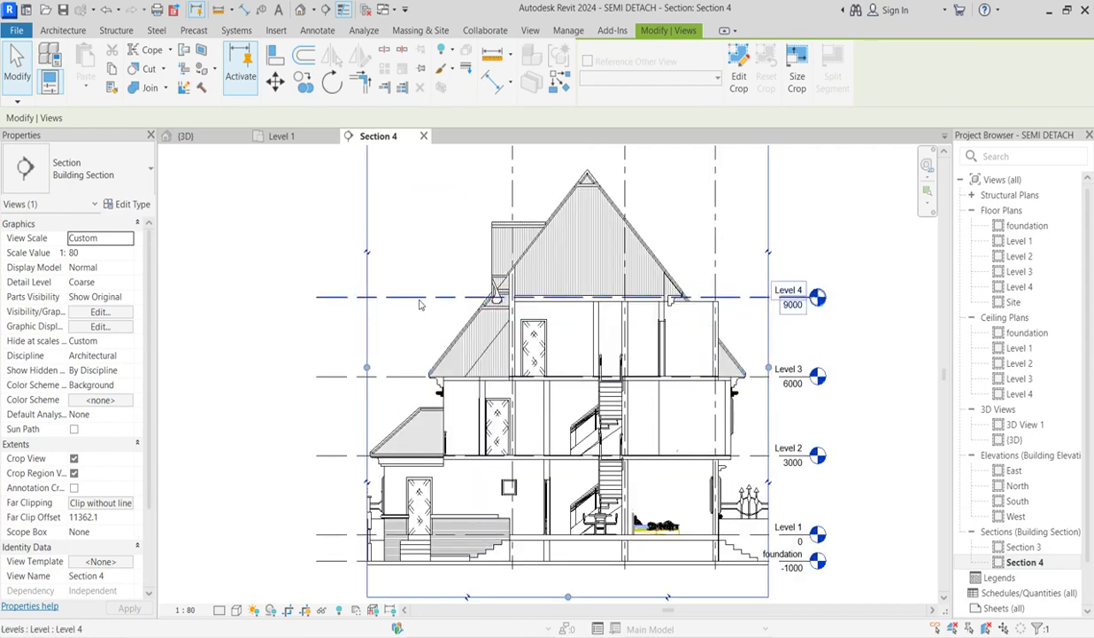
drag(644, 352, 669, 352)
scroll(504, 456, up, 5)
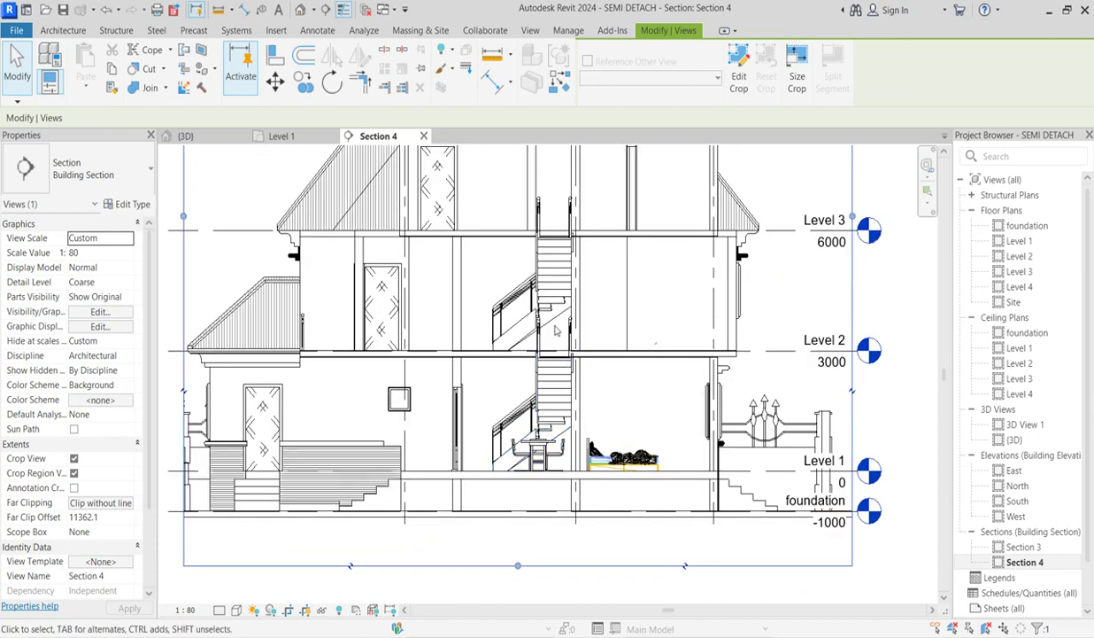
scroll(438, 440, down, 2)
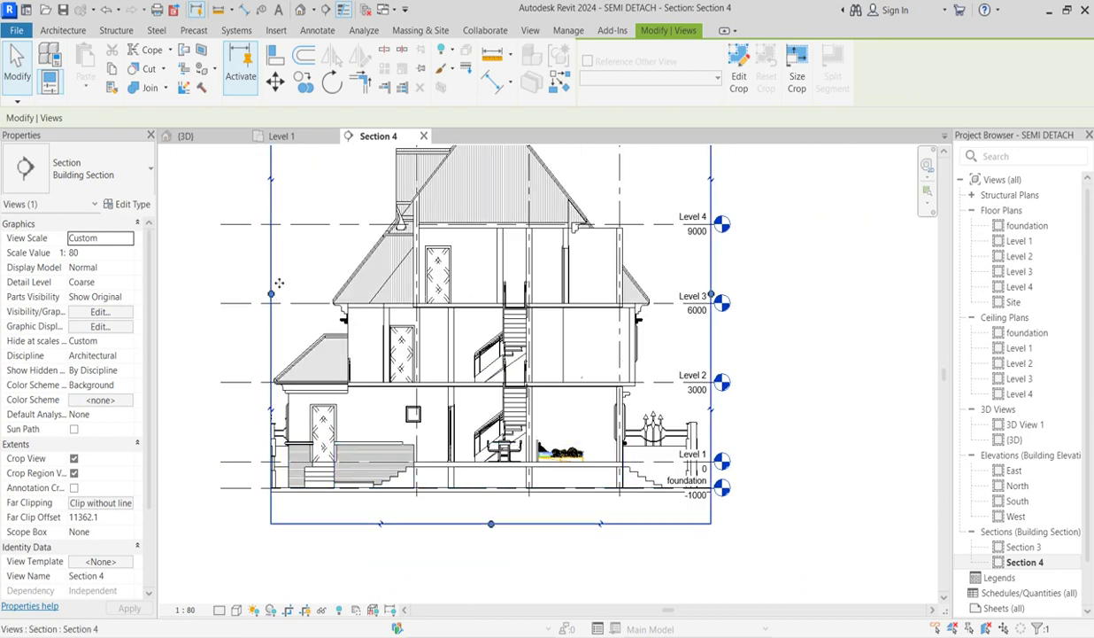
drag(270, 293, 248, 293)
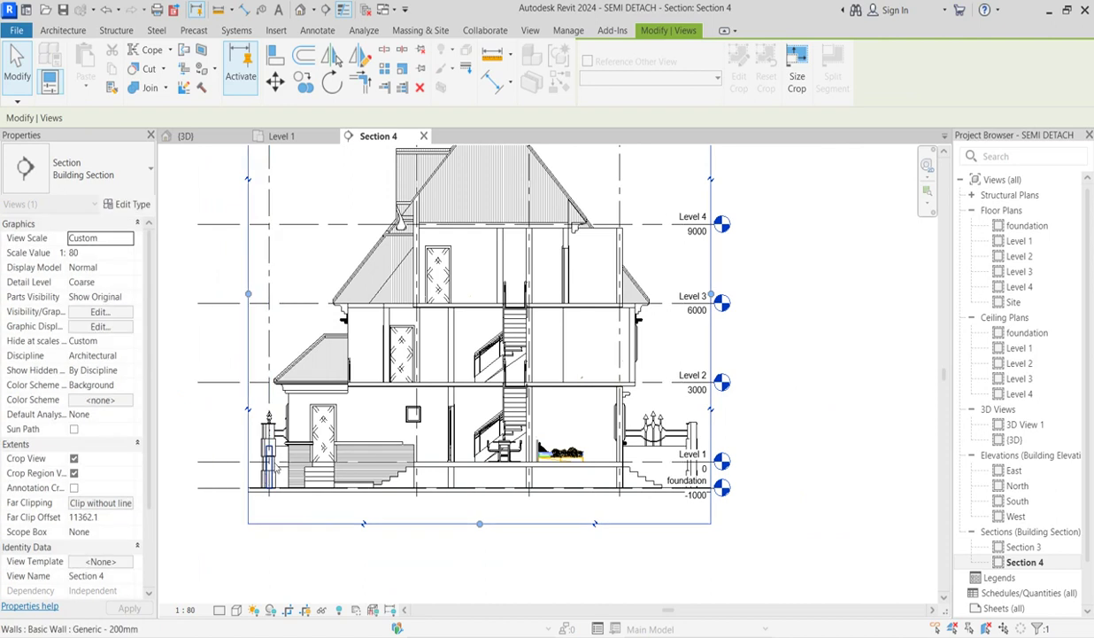
click(737, 336)
Step: Examine the roofs, floors, stairs and level lines shown in the Section 4 view
scroll(760, 344, down, 3)
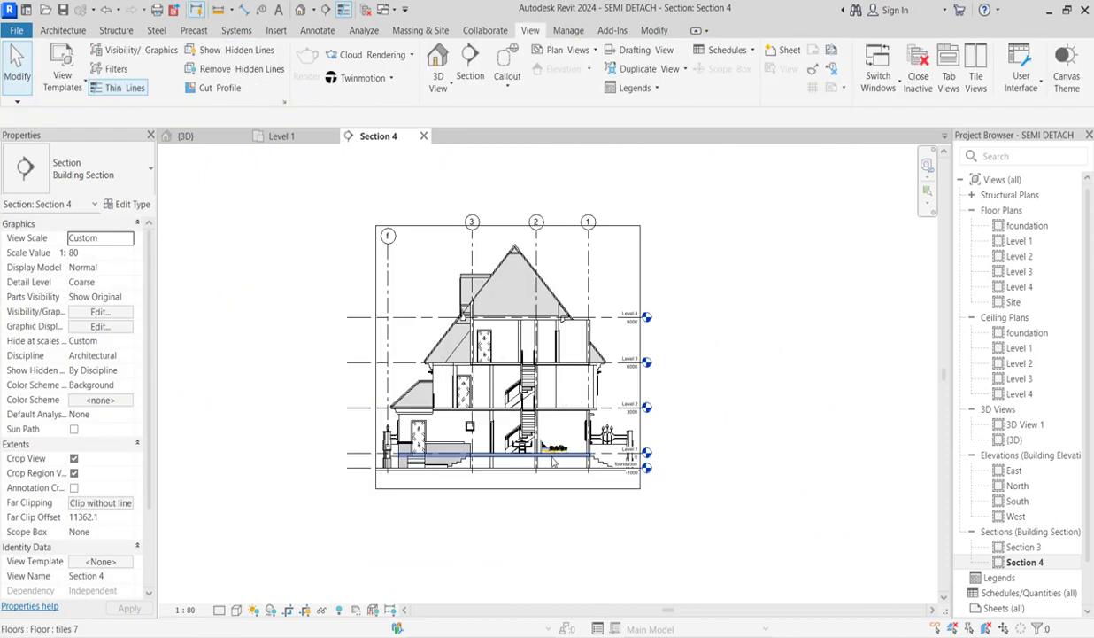
scroll(468, 360, up, 2)
scroll(469, 354, up, 2)
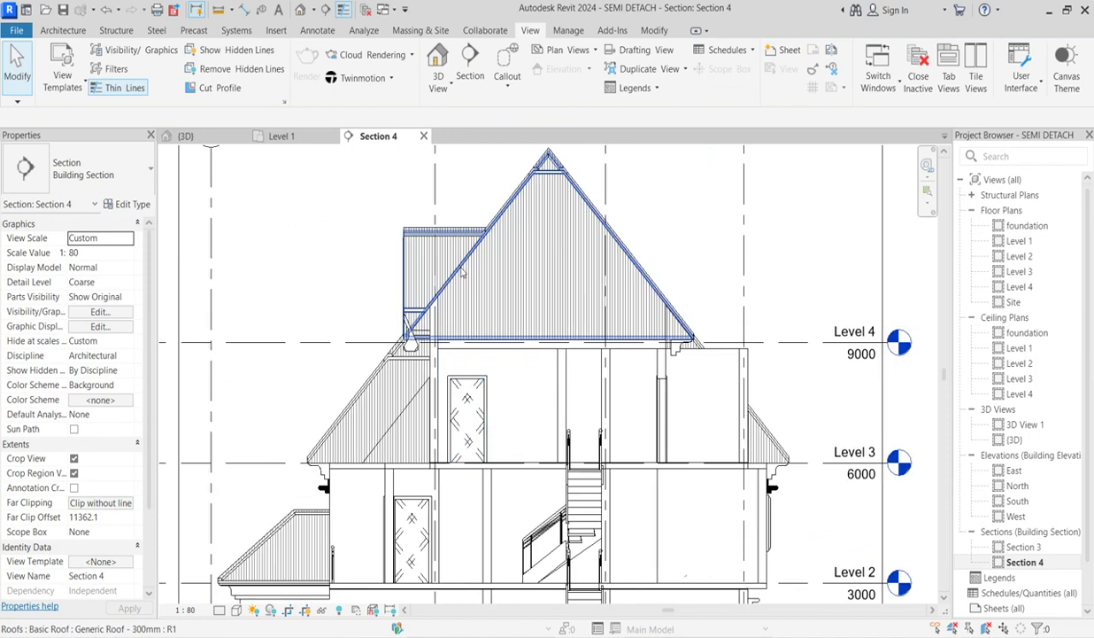
scroll(448, 266, down, 1)
scroll(664, 390, up, 2)
scroll(485, 263, down, 2)
scroll(504, 366, down, 2)
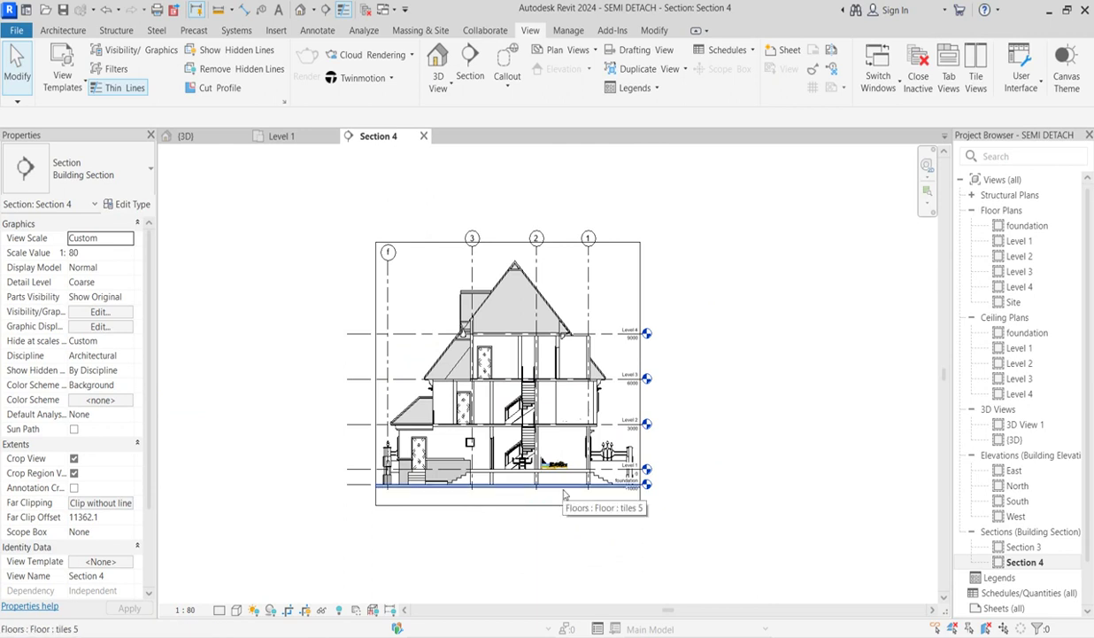
scroll(561, 491, up, 2)
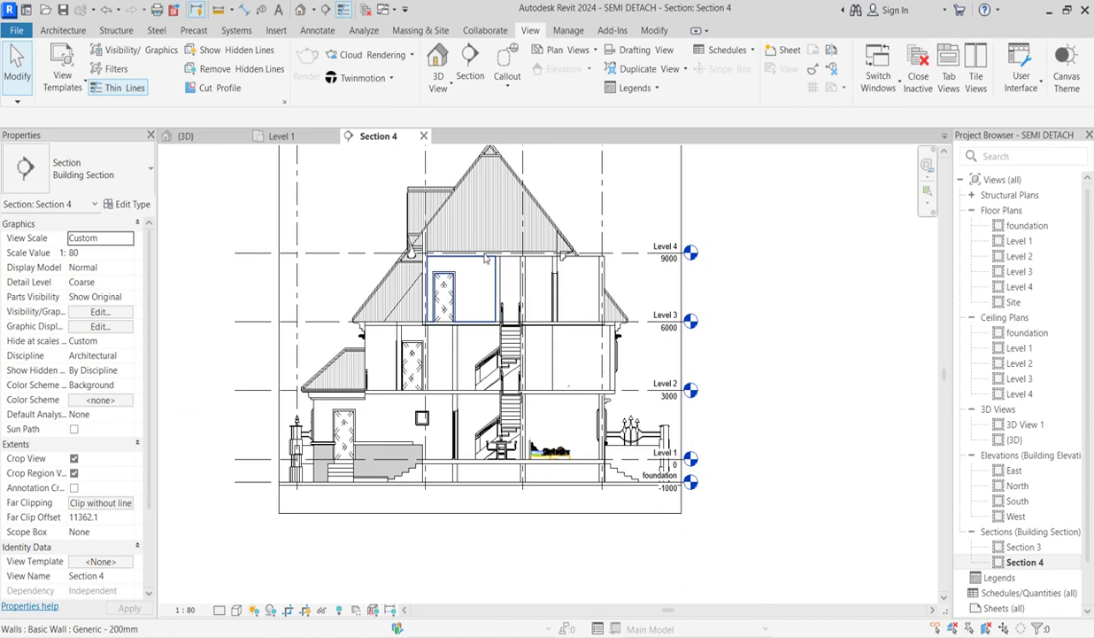
click(457, 243)
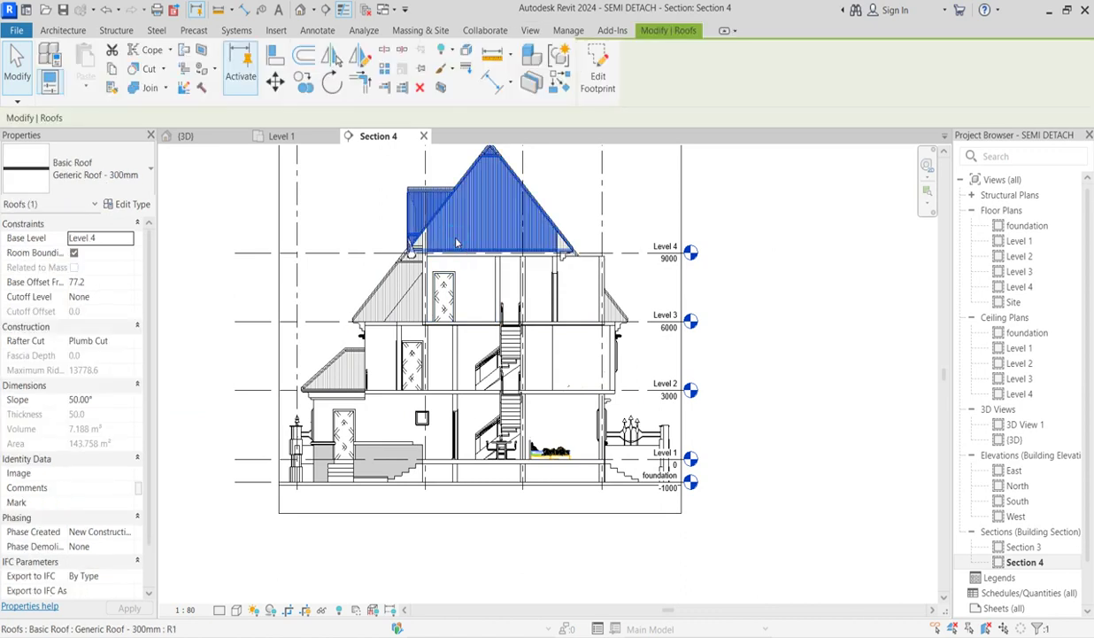
right_click(457, 243)
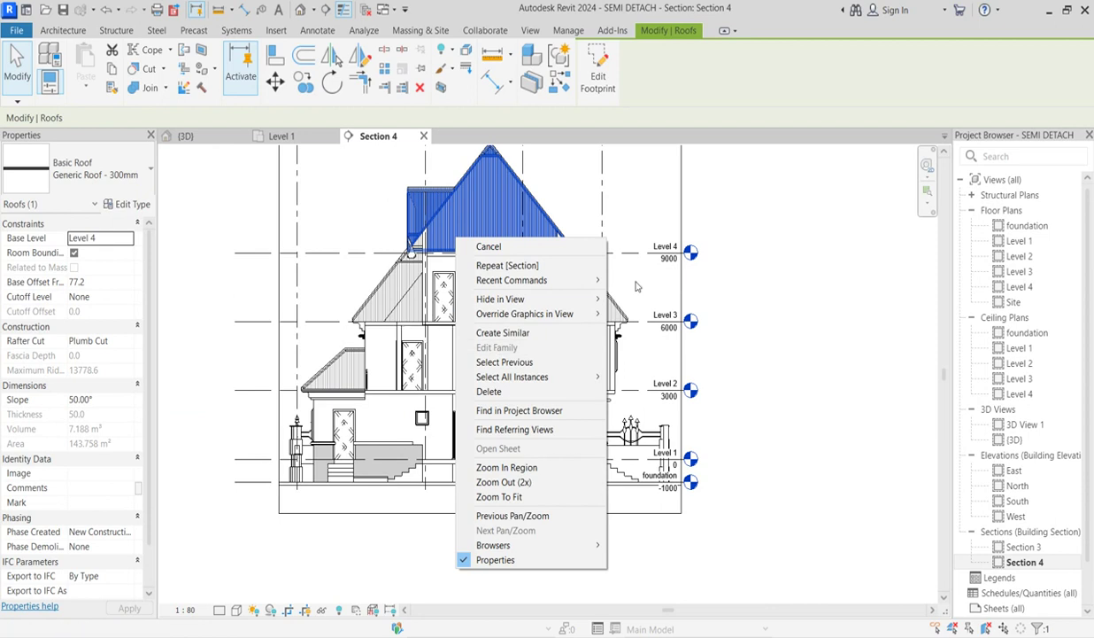
click(624, 209)
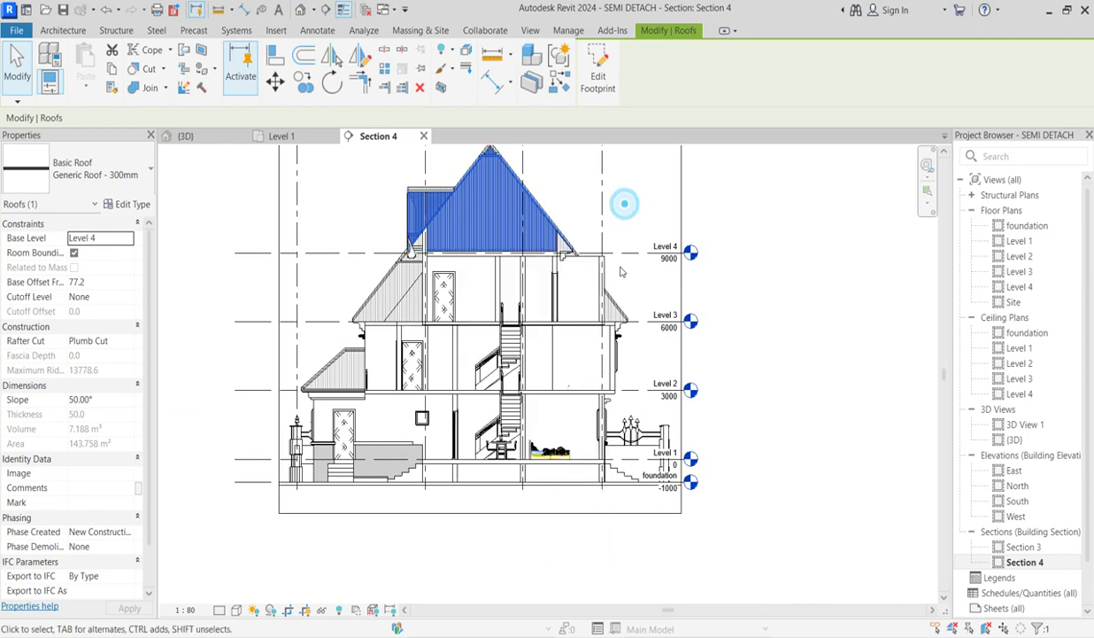
click(629, 192)
Step: Select the main Level 4 roof, the Level 3 roof and the small Level 2 roof together in the Section 4 view
scroll(567, 252, up, 2)
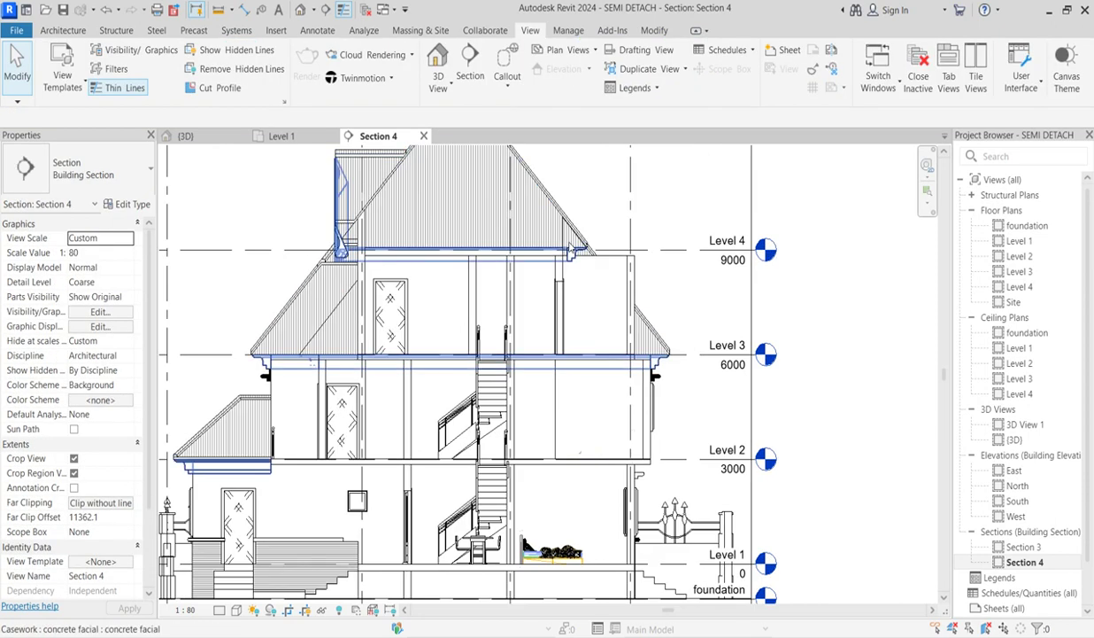
click(549, 241)
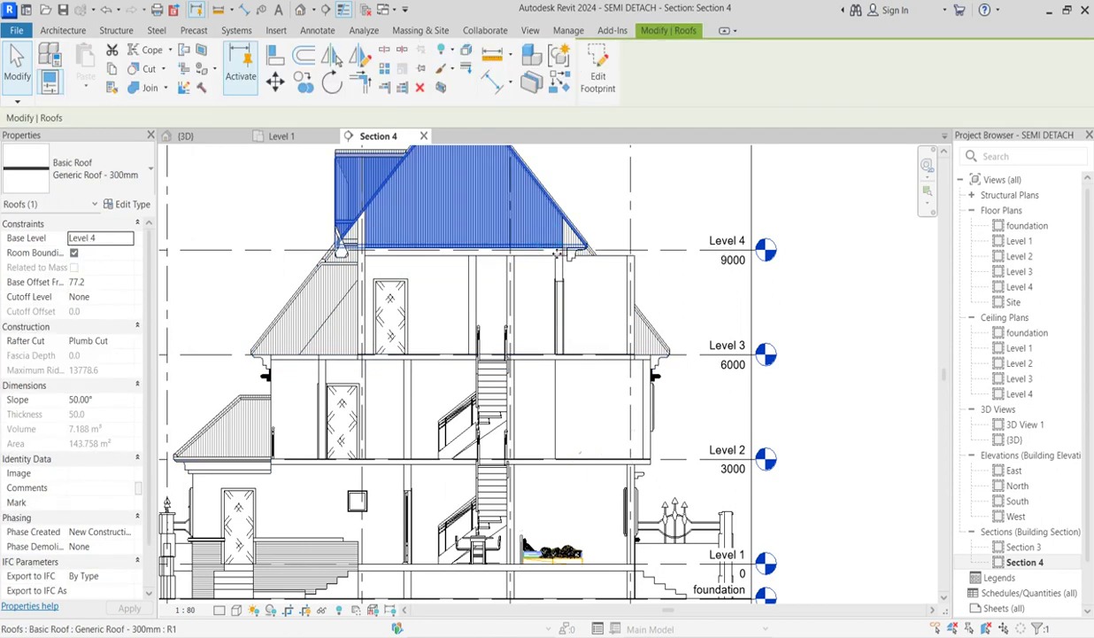
scroll(582, 267, up, 2)
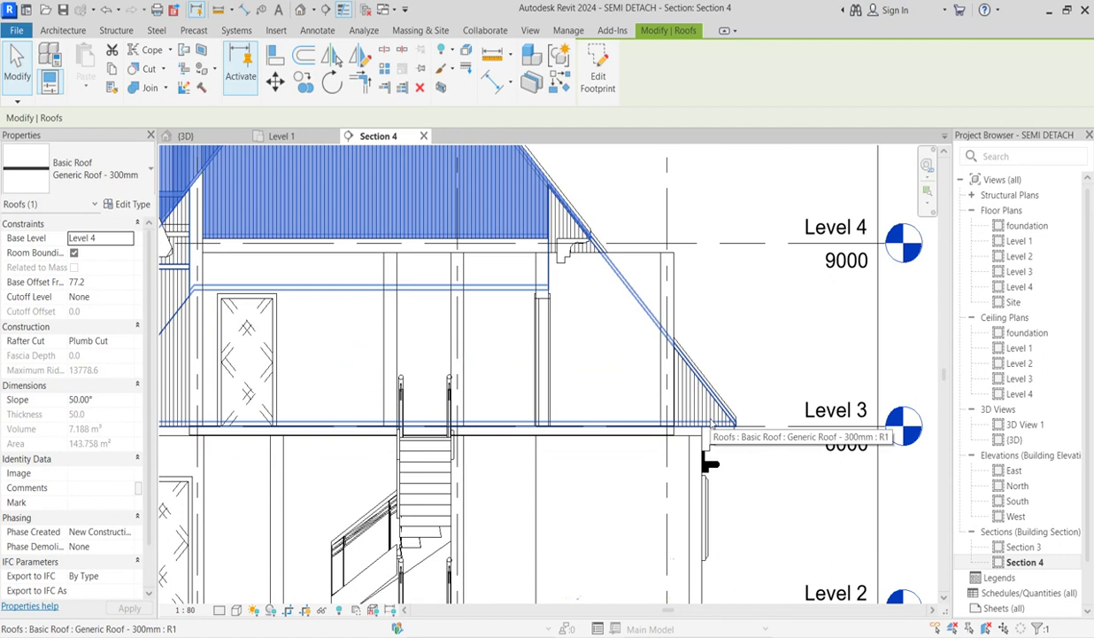
scroll(708, 426, down, 2)
scroll(713, 424, up, 1)
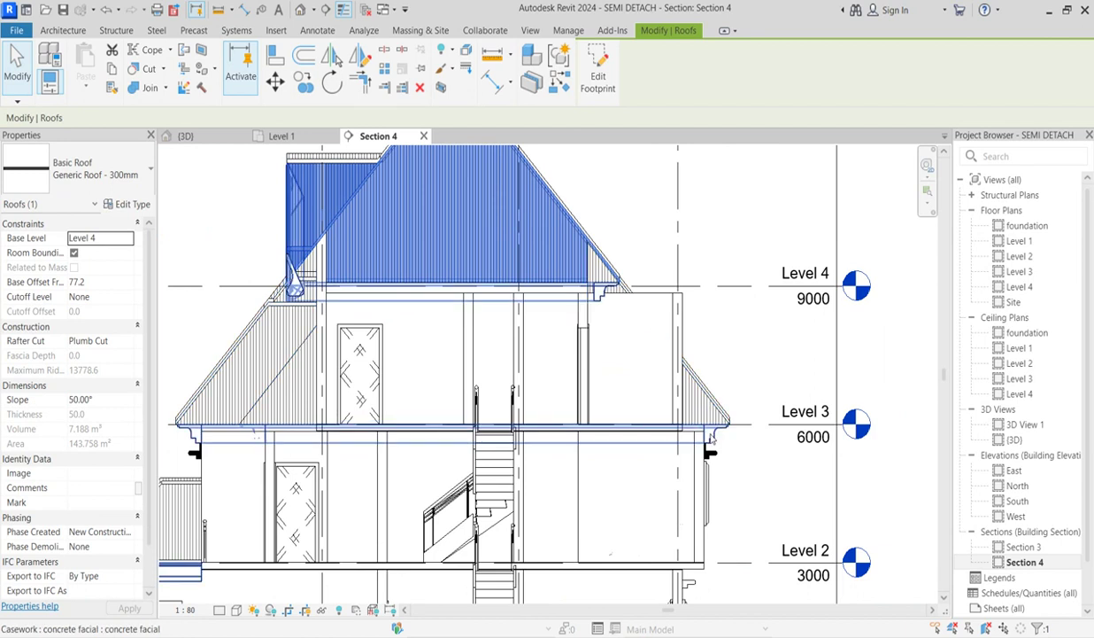
ctrl+click(714, 424)
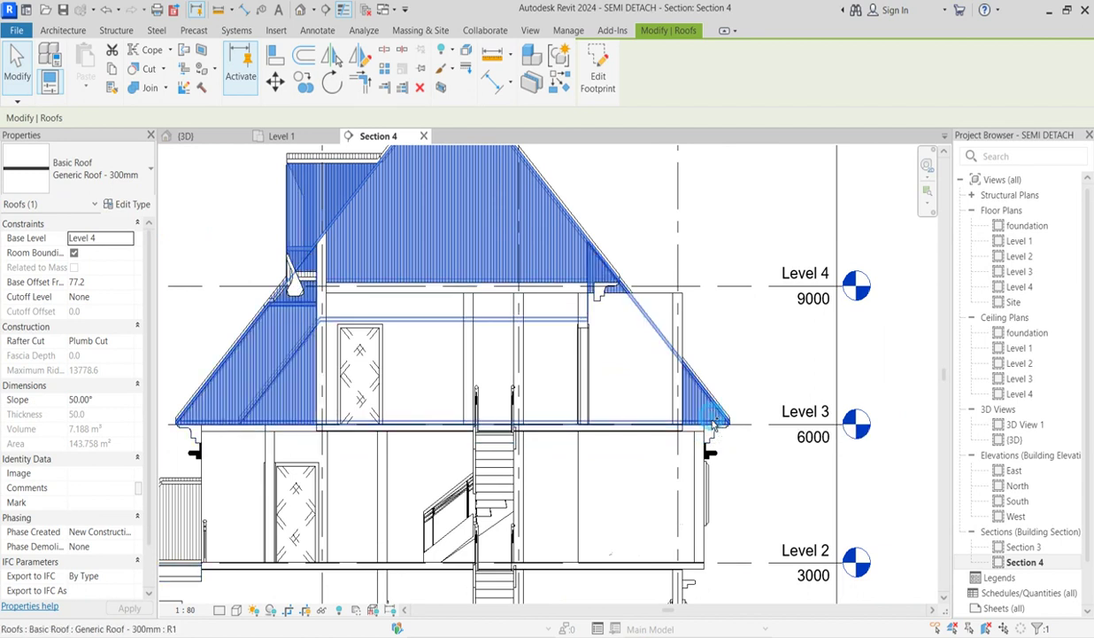
scroll(450, 518, down, 3)
scroll(450, 518, up, 2)
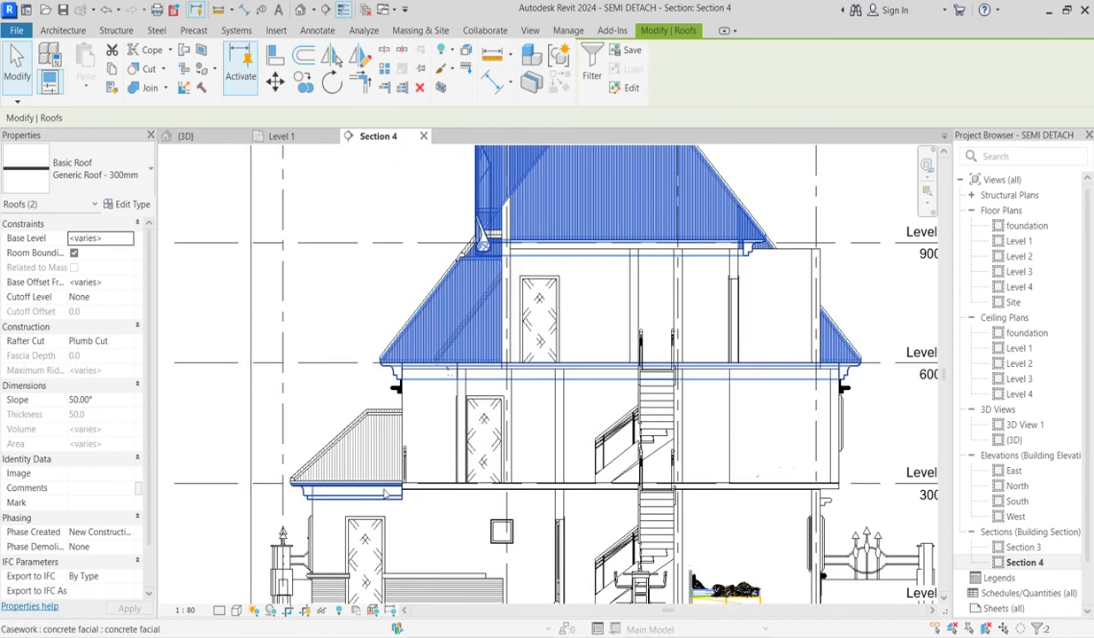
ctrl+click(386, 485)
scroll(387, 486, down, 2)
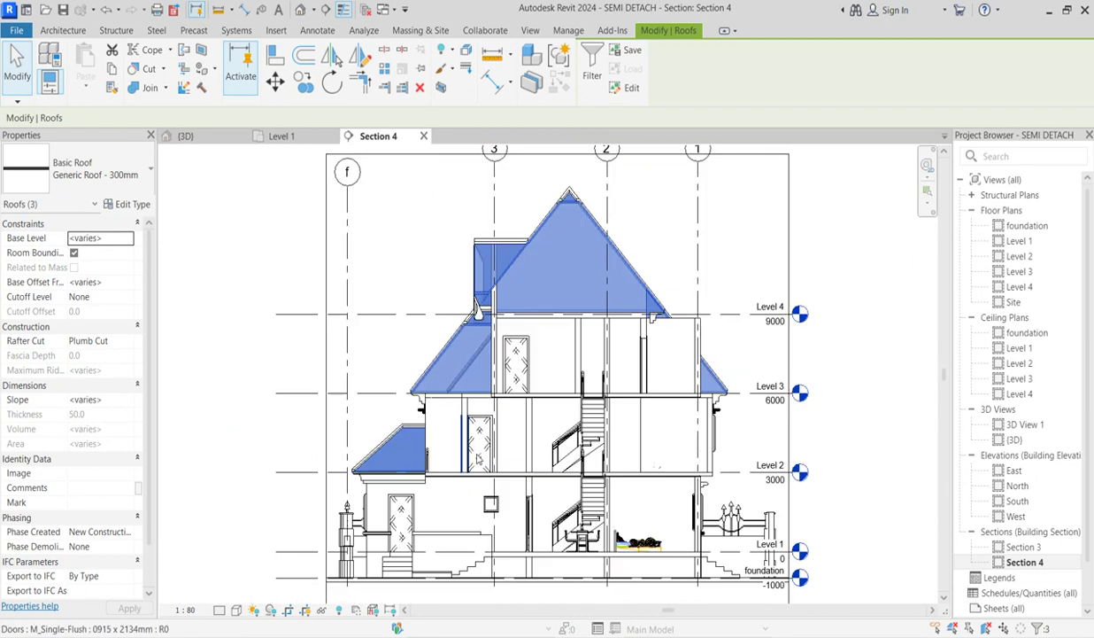
Step: Inspect the three selected roofs in the {3D} view and return to the Section 4 view
double_click(1014, 440)
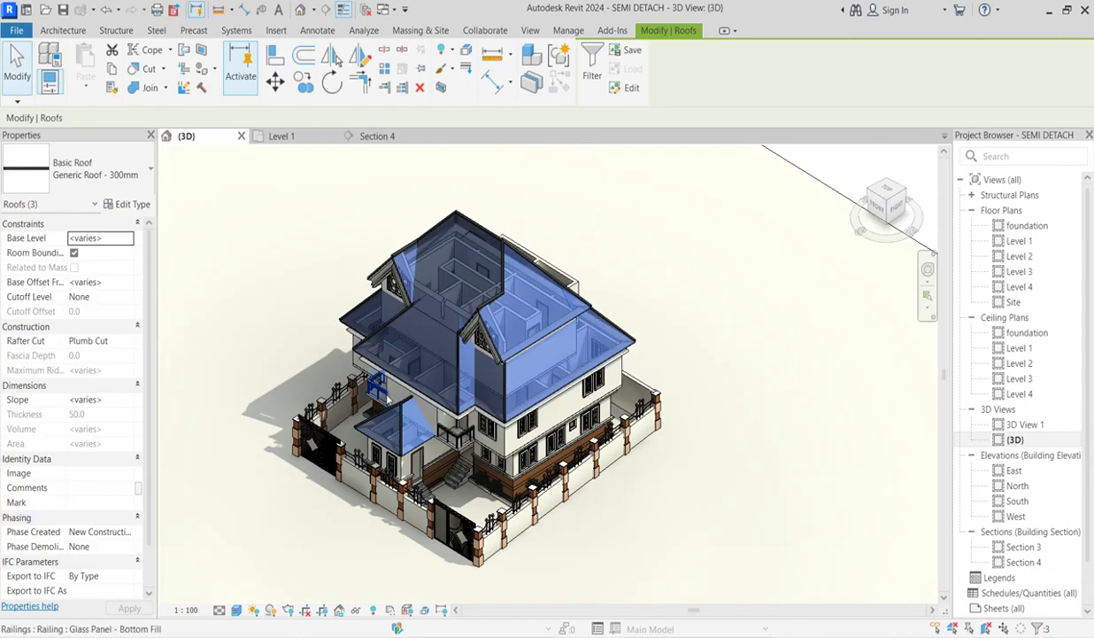
scroll(681, 257, up, 3)
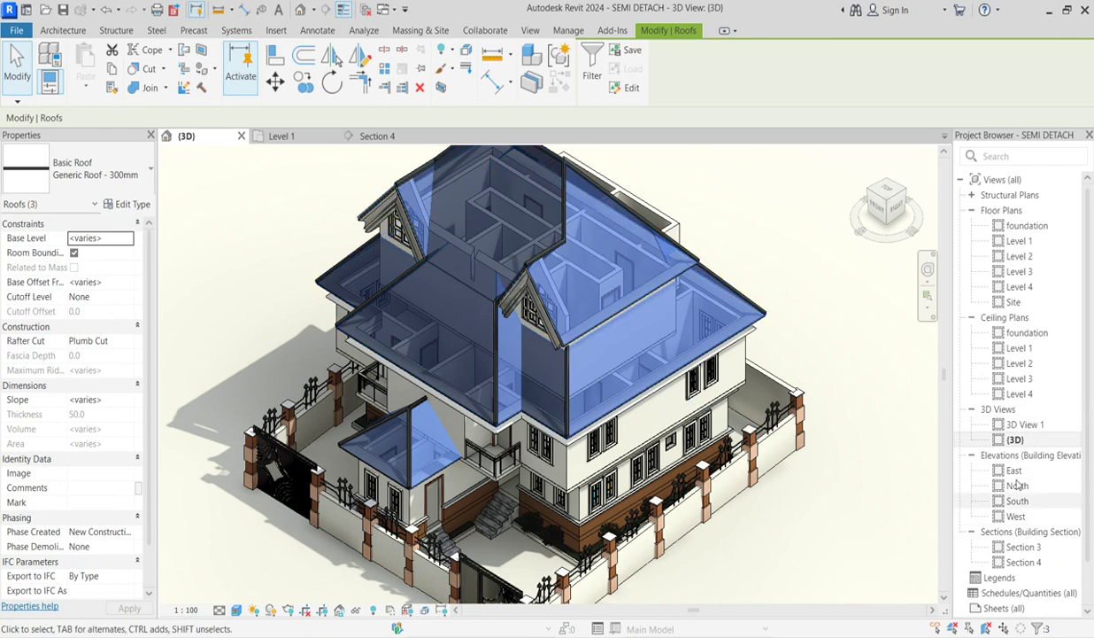
click(1020, 563)
double_click(1021, 562)
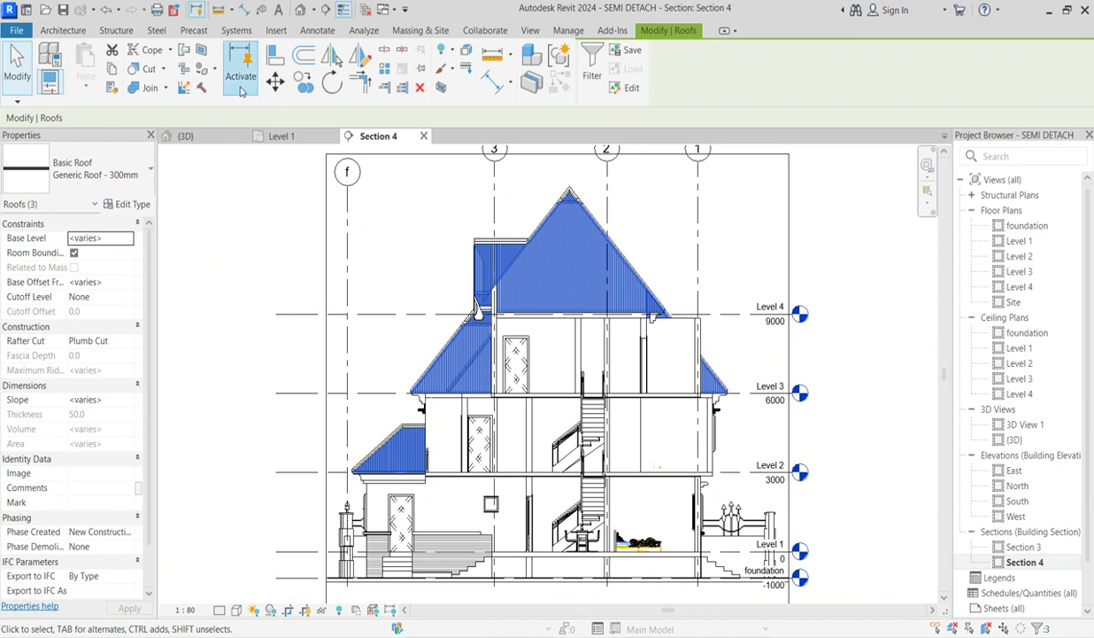
Step: Copy the three selected roofs about 77.8 mm straight down, from the Level 3 eave's upper outer endpoint to the roof endpoint directly below
click(302, 81)
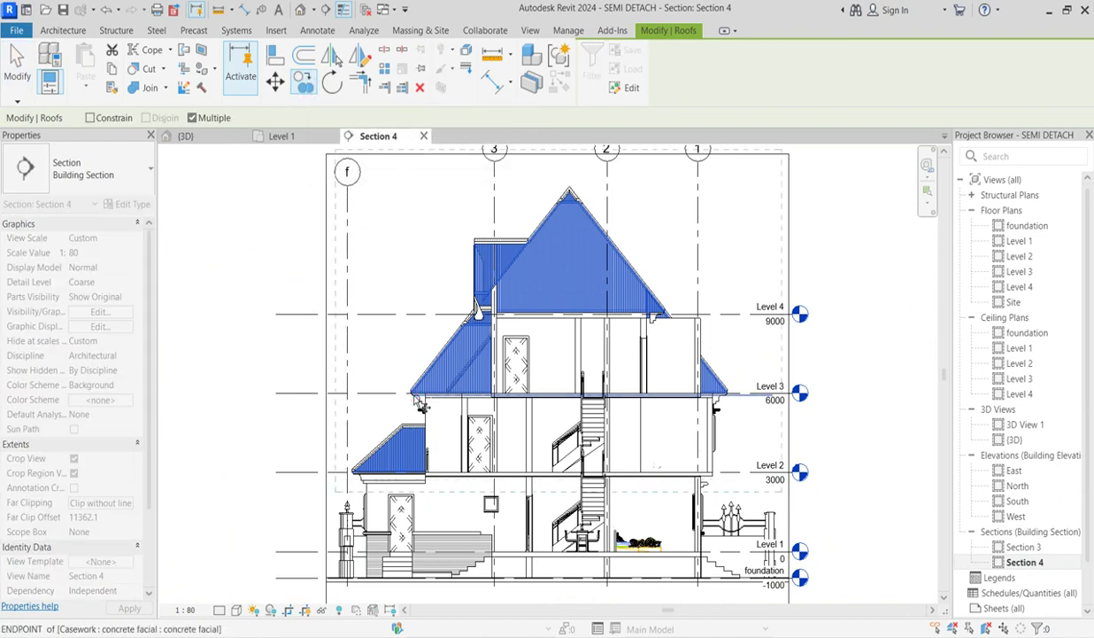
scroll(400, 391, up, 10)
scroll(405, 394, up, 1)
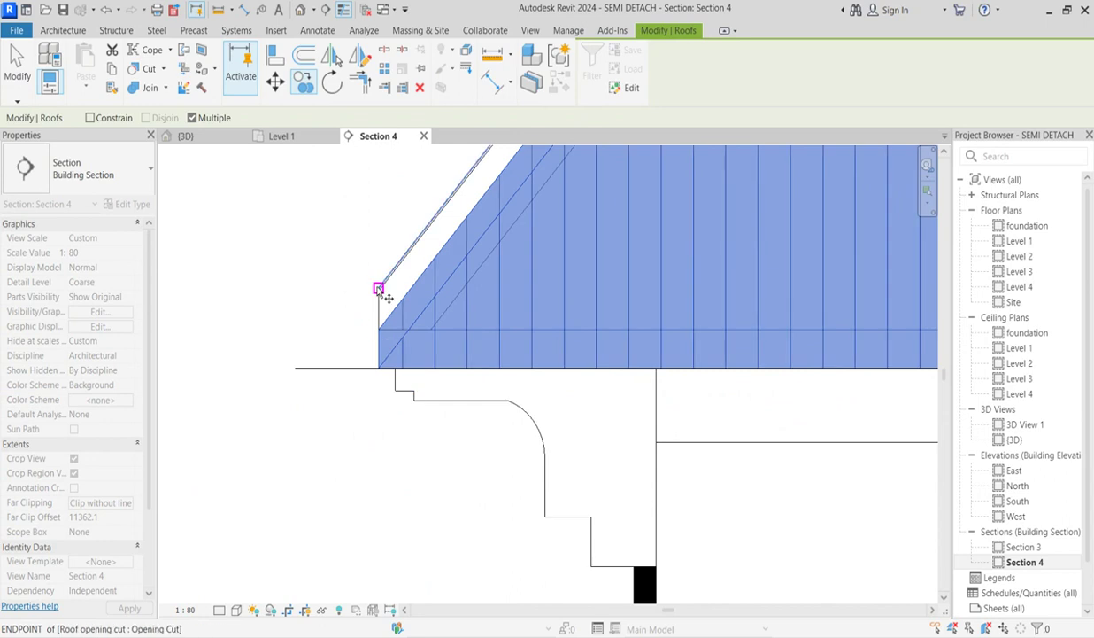
click(379, 289)
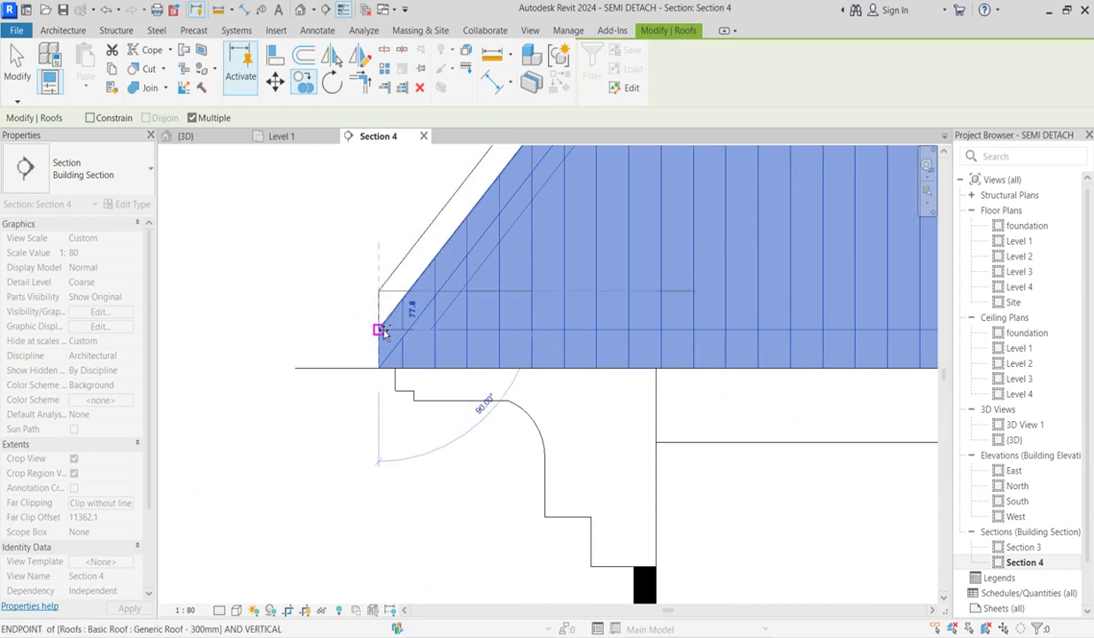
scroll(379, 327, down, 2)
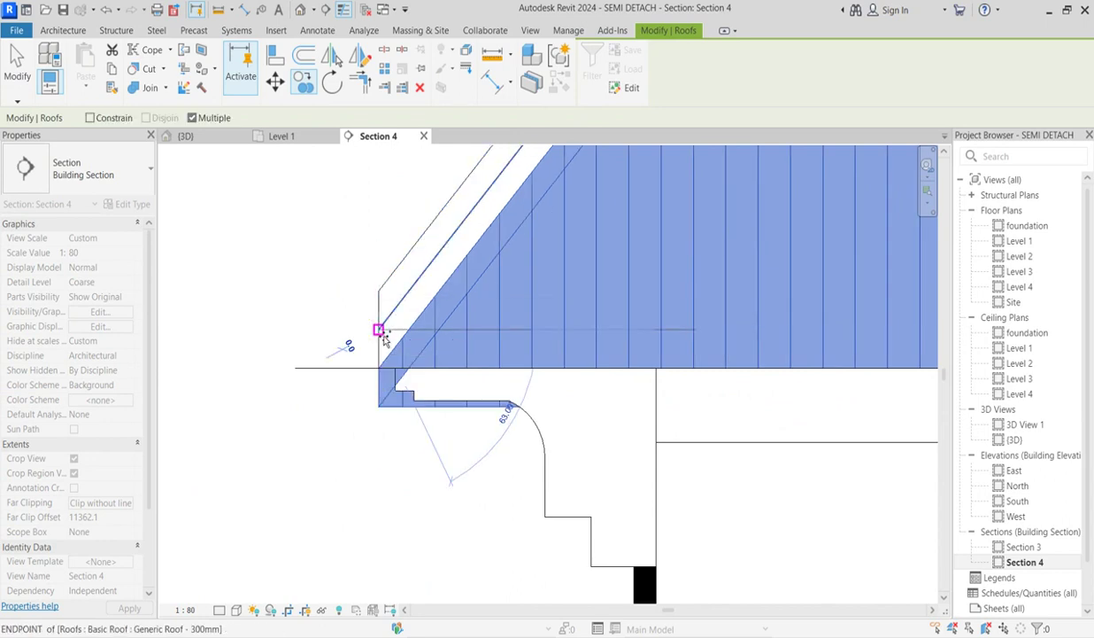
scroll(354, 453, up, 1)
click(350, 454)
scroll(349, 447, down, 4)
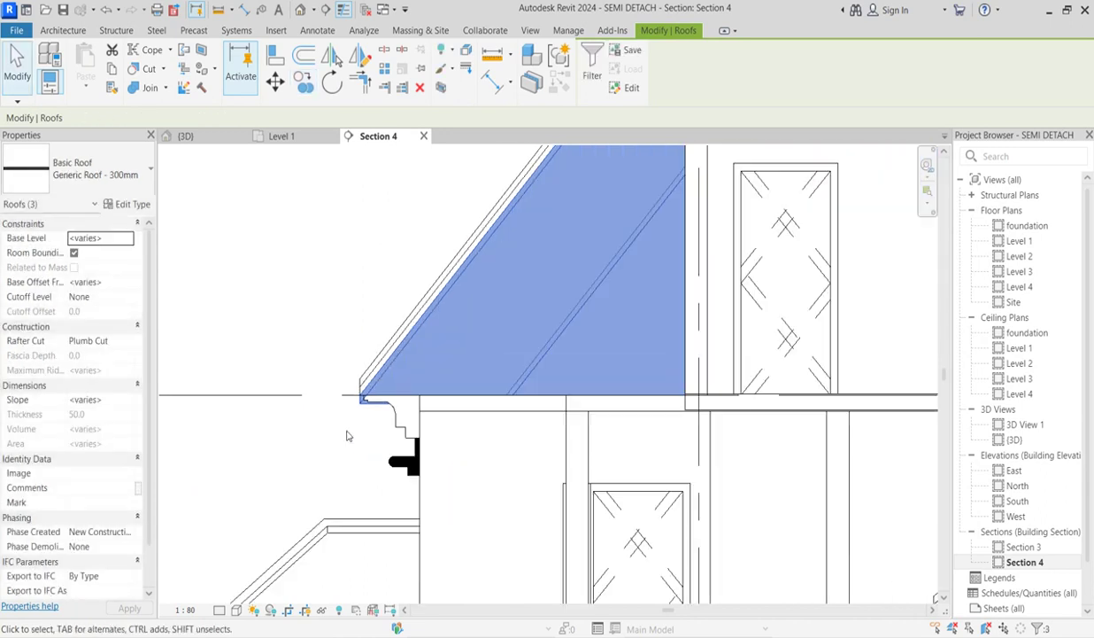
Step: Change the type of the three copied roofs to Sloped Glazing
scroll(549, 363, down, 3)
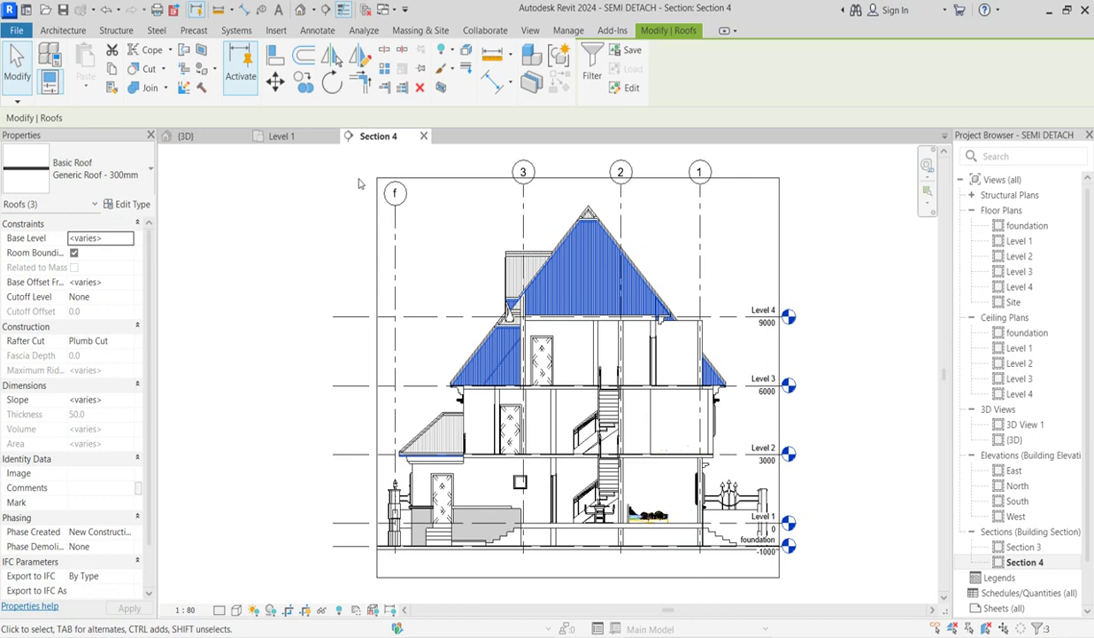
click(145, 166)
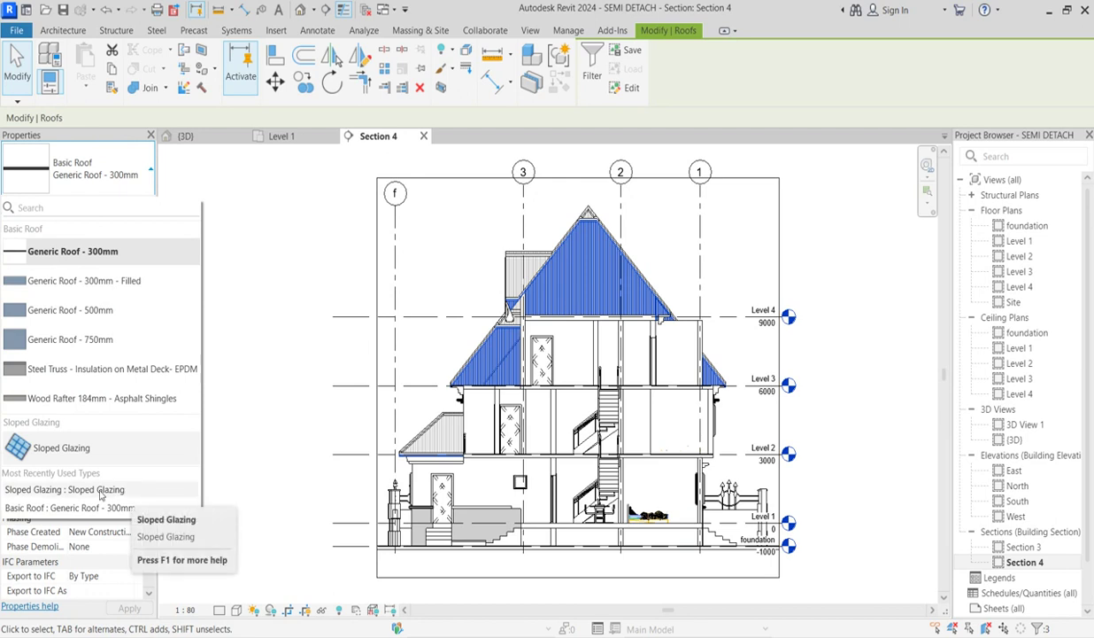
key(Escape)
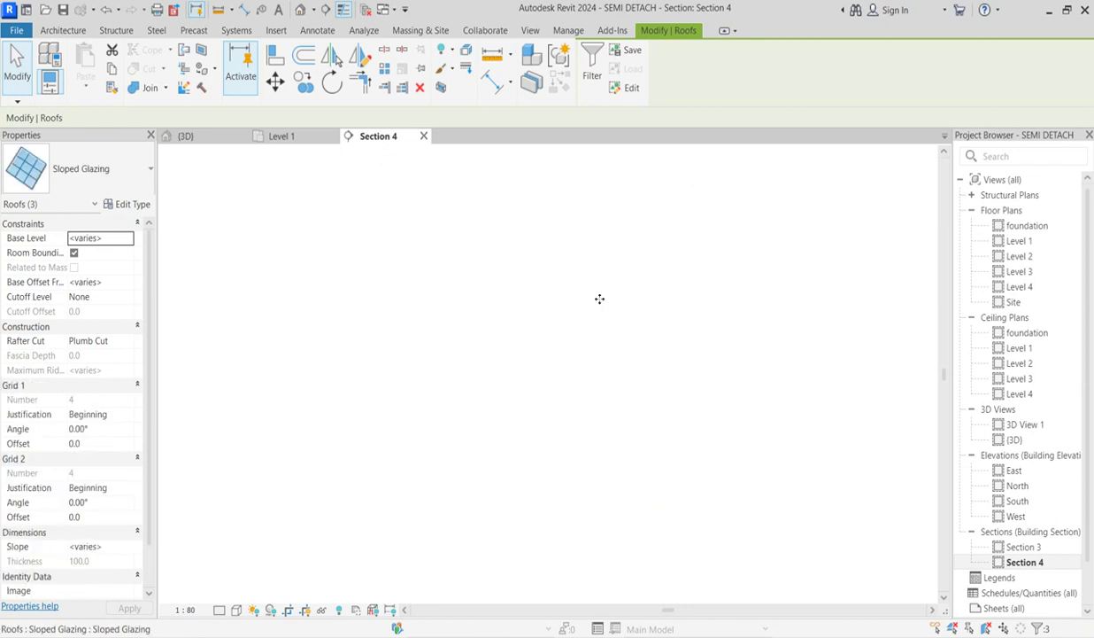
scroll(521, 392, up, 3)
scroll(521, 392, up, 3)
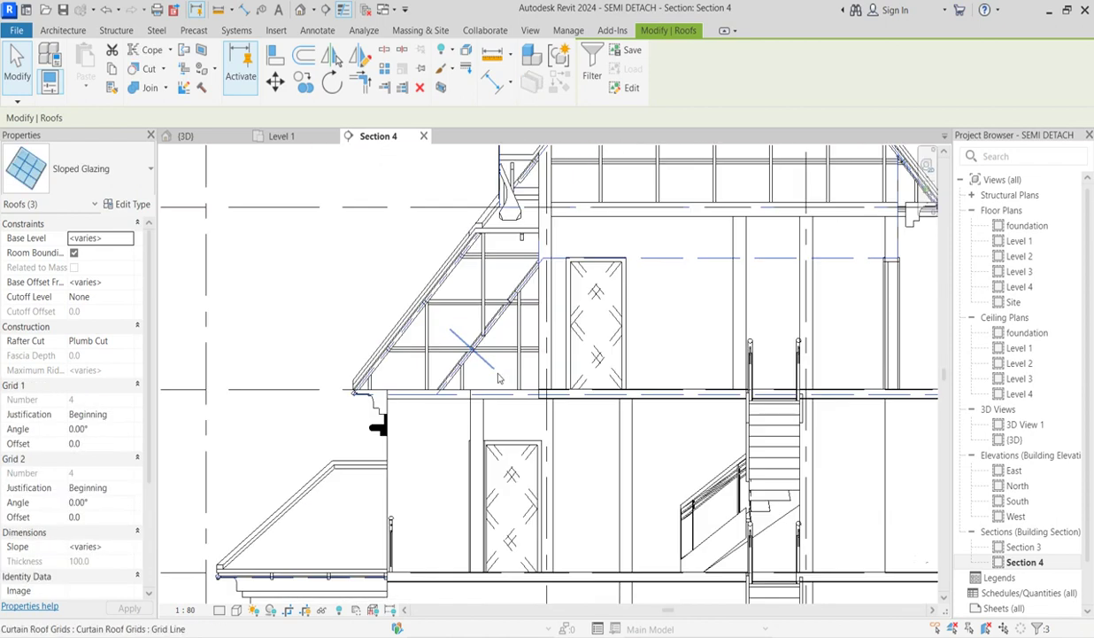
scroll(532, 360, down, 5)
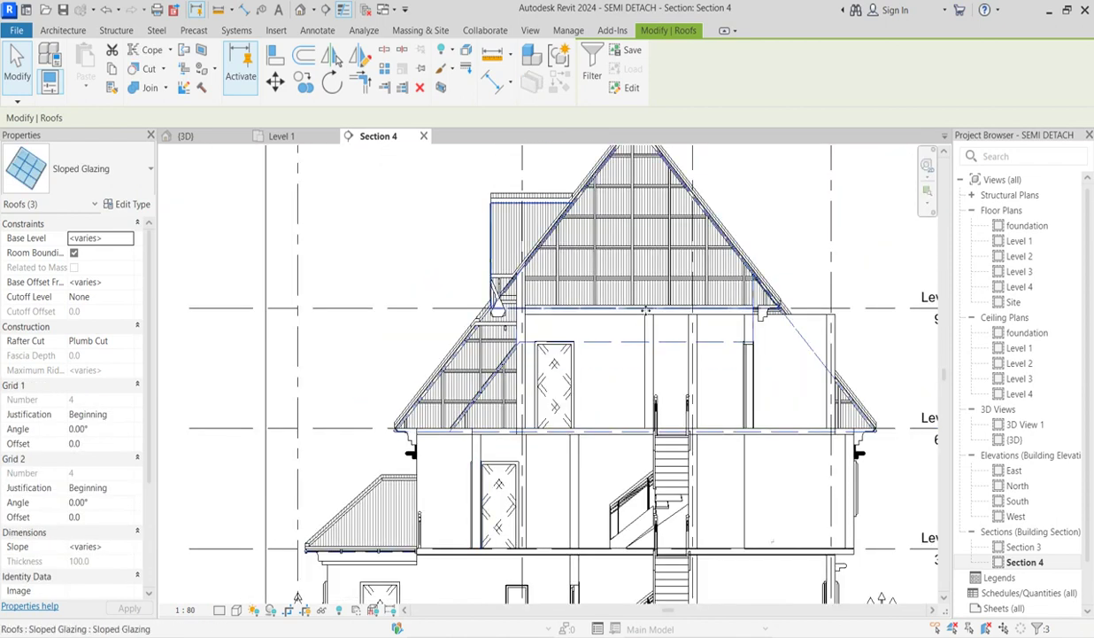
scroll(619, 298, up, 2)
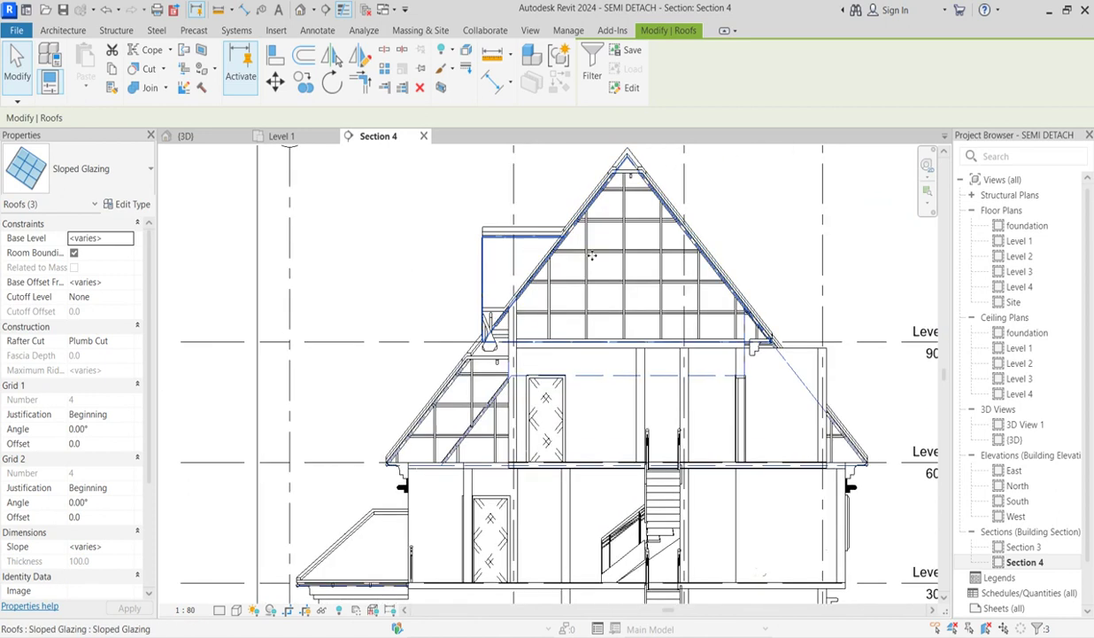
scroll(455, 467, down, 2)
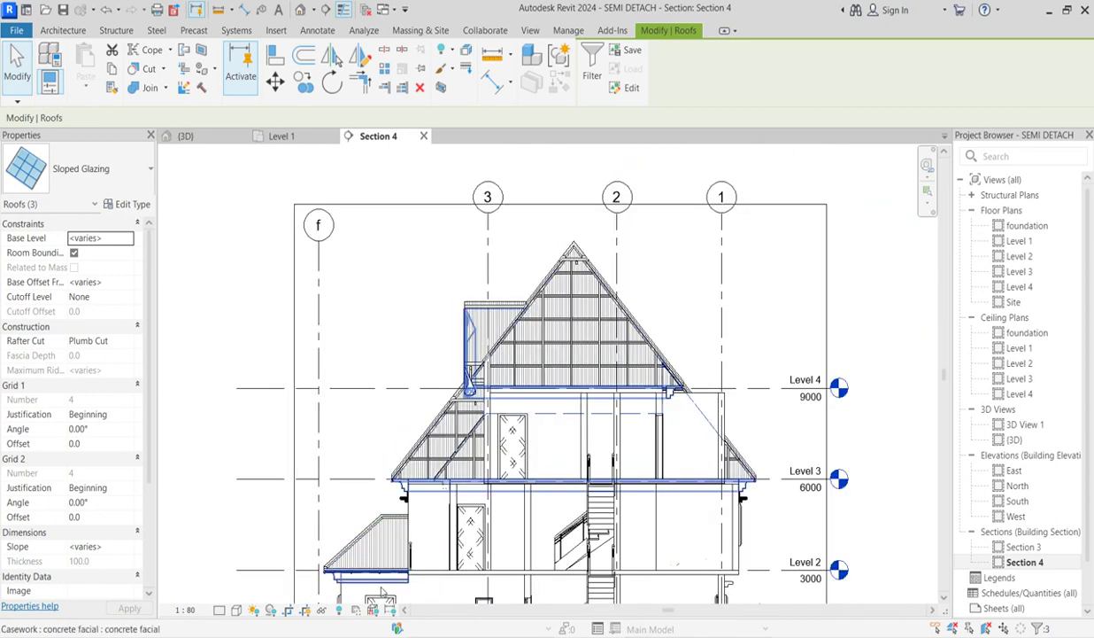
Step: Open the Sloped Glazing type properties and examine the curtain panel, grid spacing and Grid 1 layout options
click(131, 203)
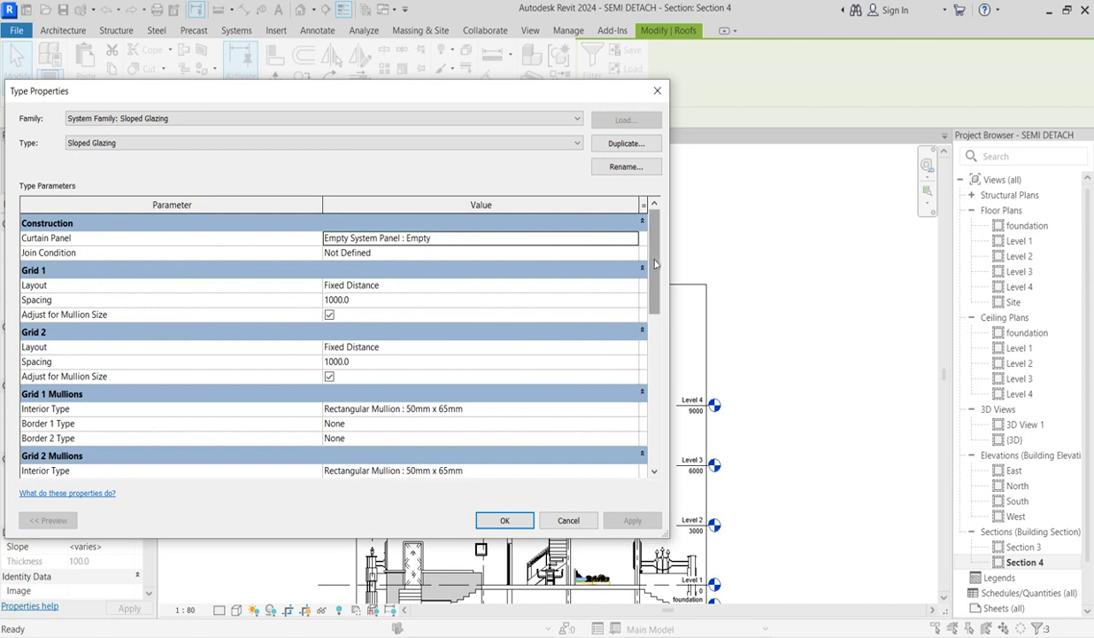
scroll(655, 248, down, 3)
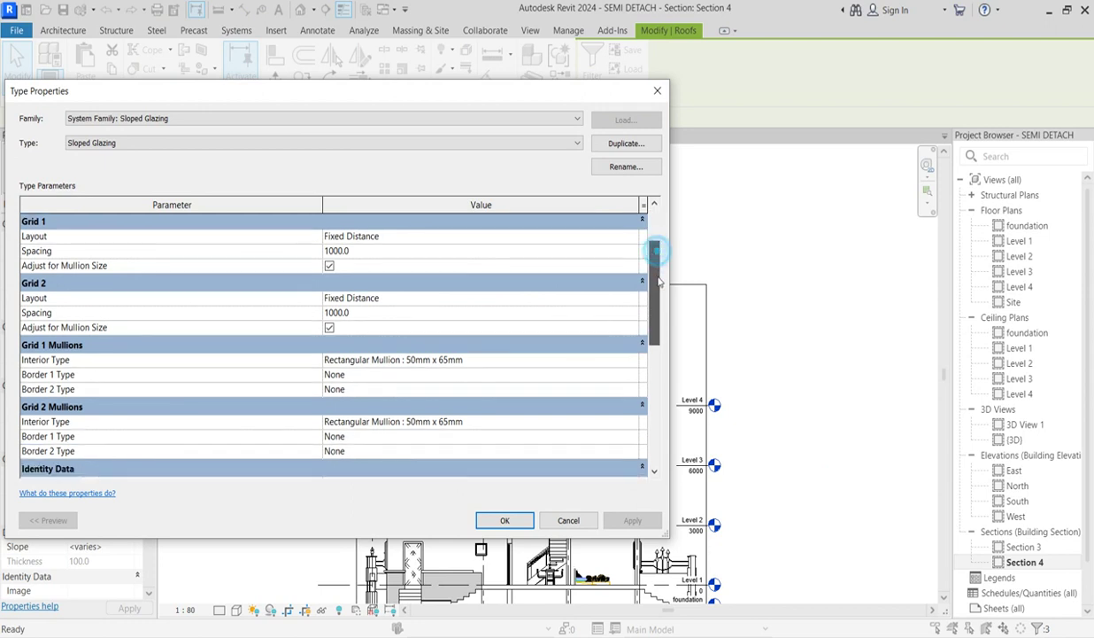
scroll(389, 285, up, 3)
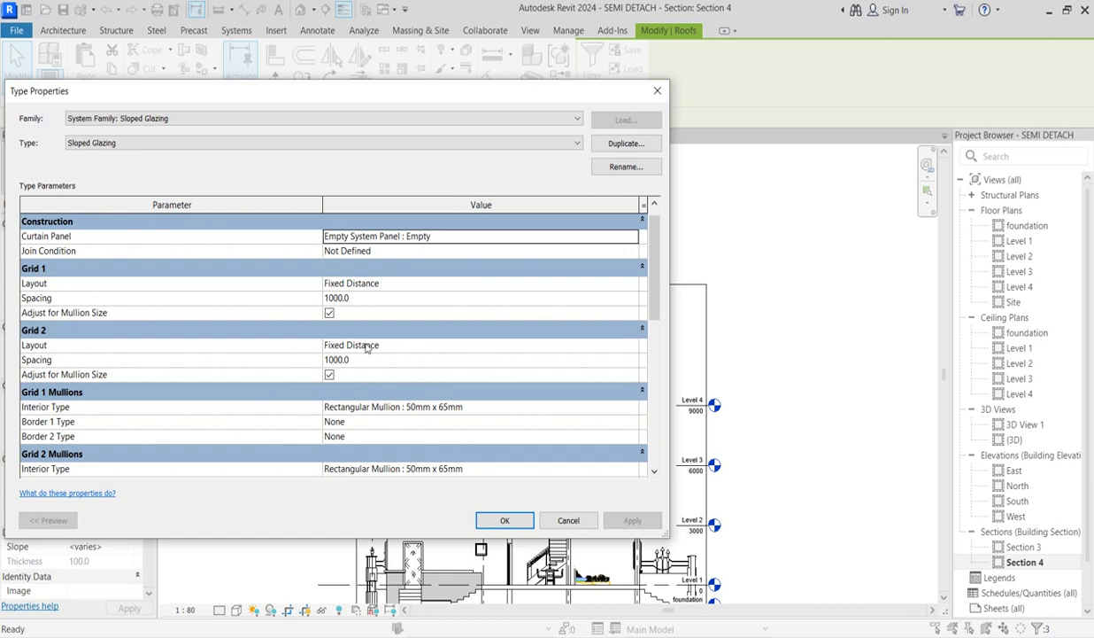
click(630, 283)
click(633, 284)
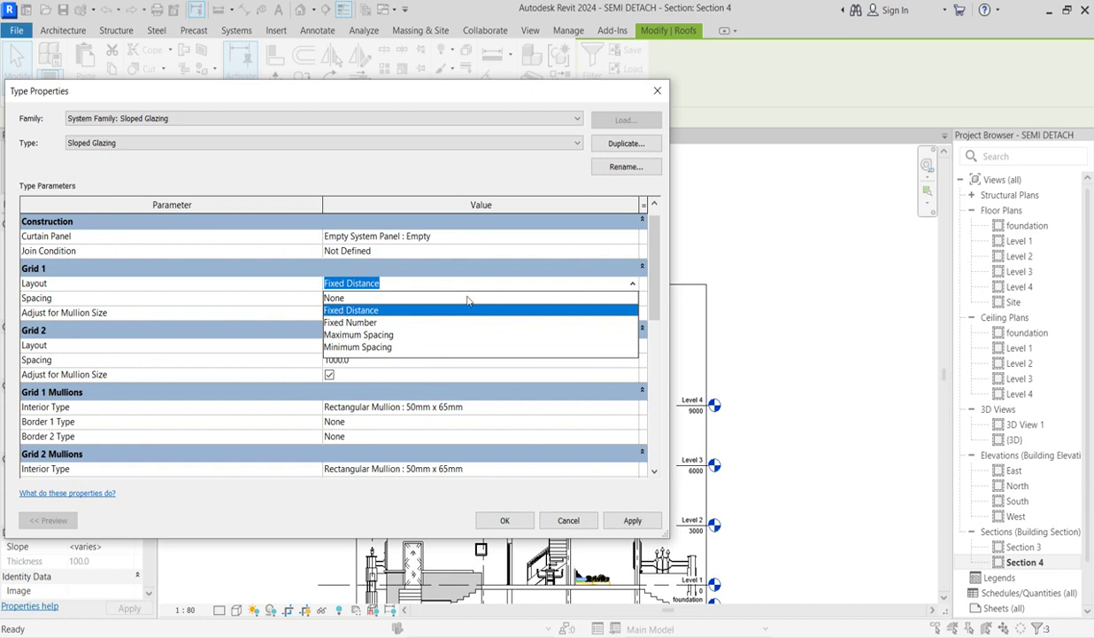
click(757, 275)
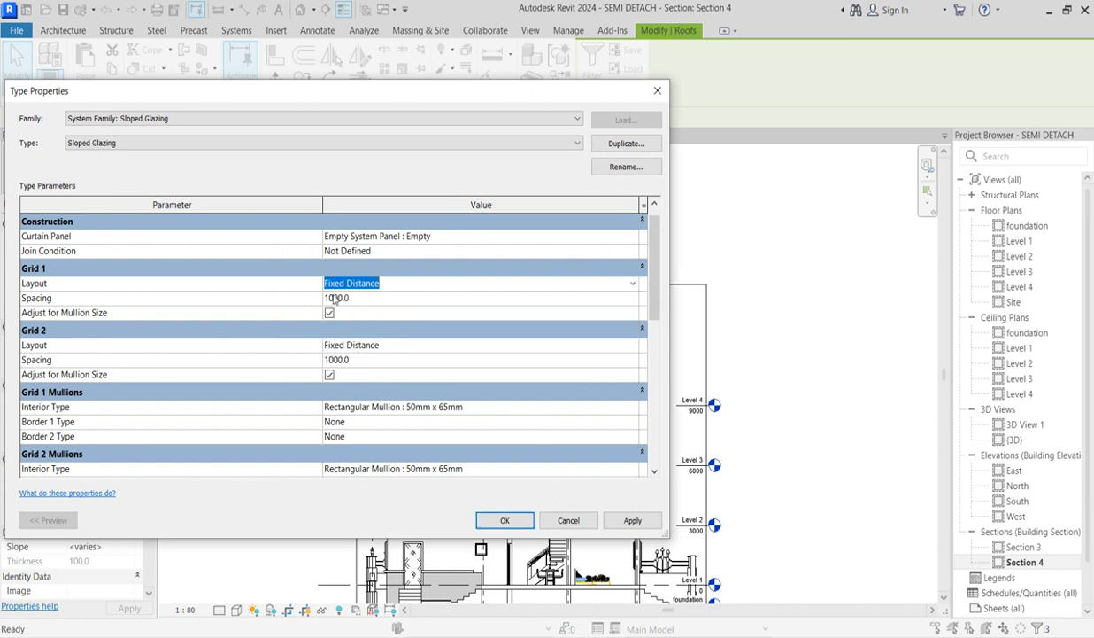
Step: Examine the mullion types available for the Grid 1 interior and Border 1 settings of the Sloped Glazing type
scroll(342, 363, down, 2)
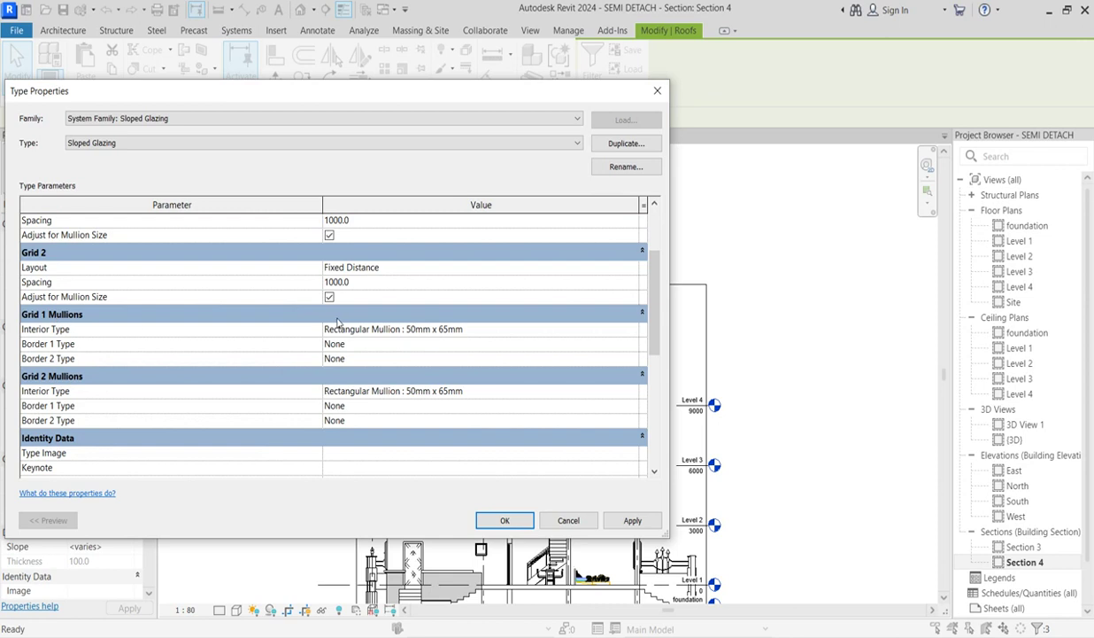
click(623, 330)
click(631, 328)
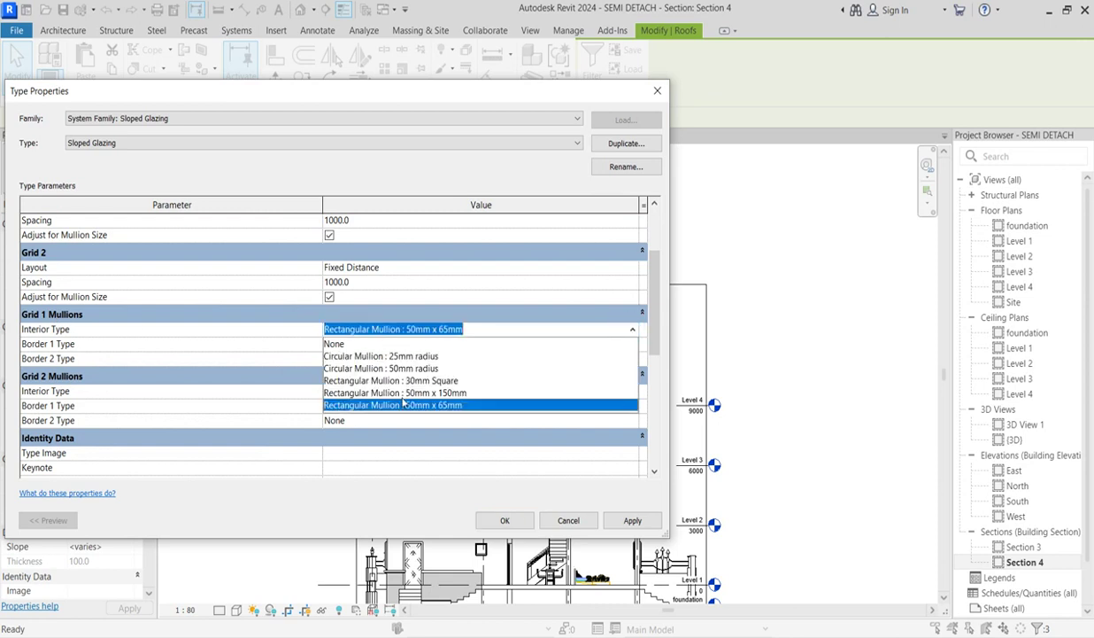
key(Escape)
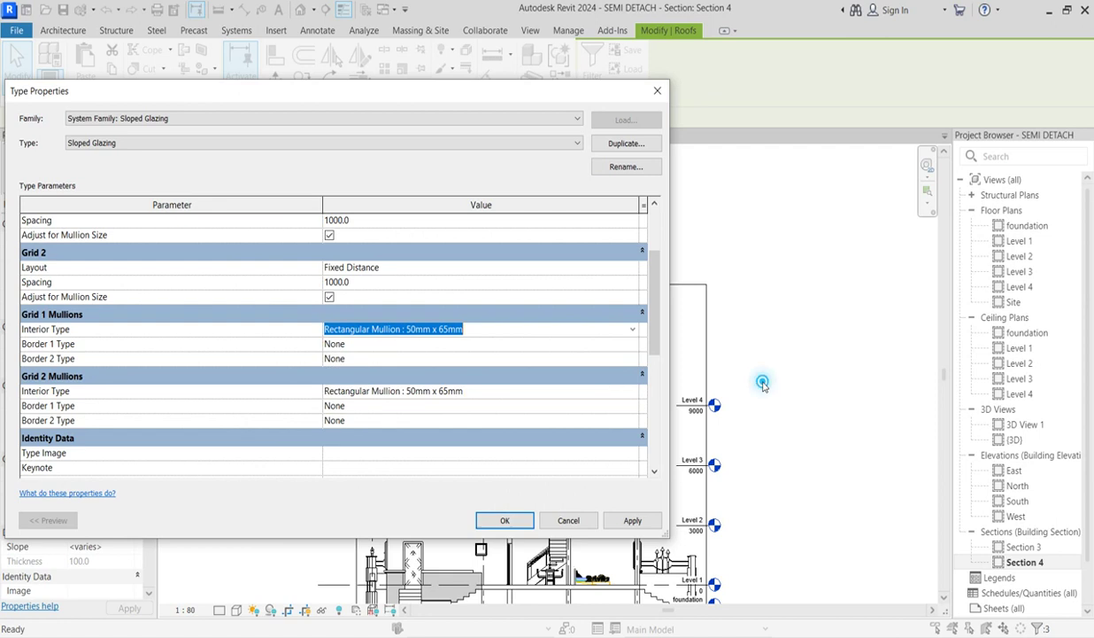
click(622, 344)
click(631, 346)
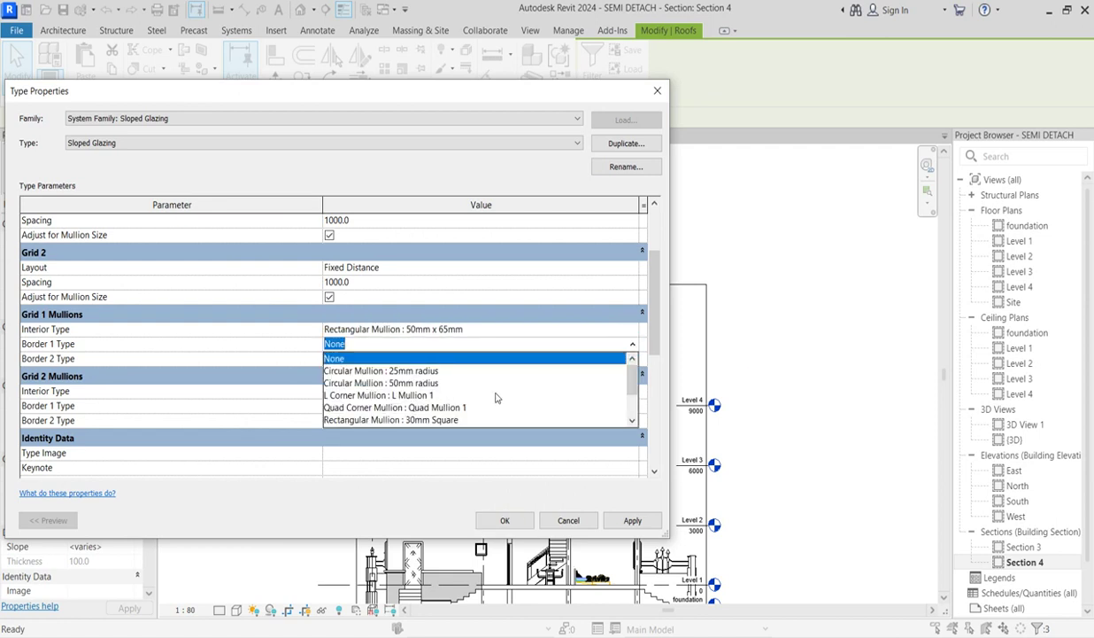
scroll(438, 399, down, 1)
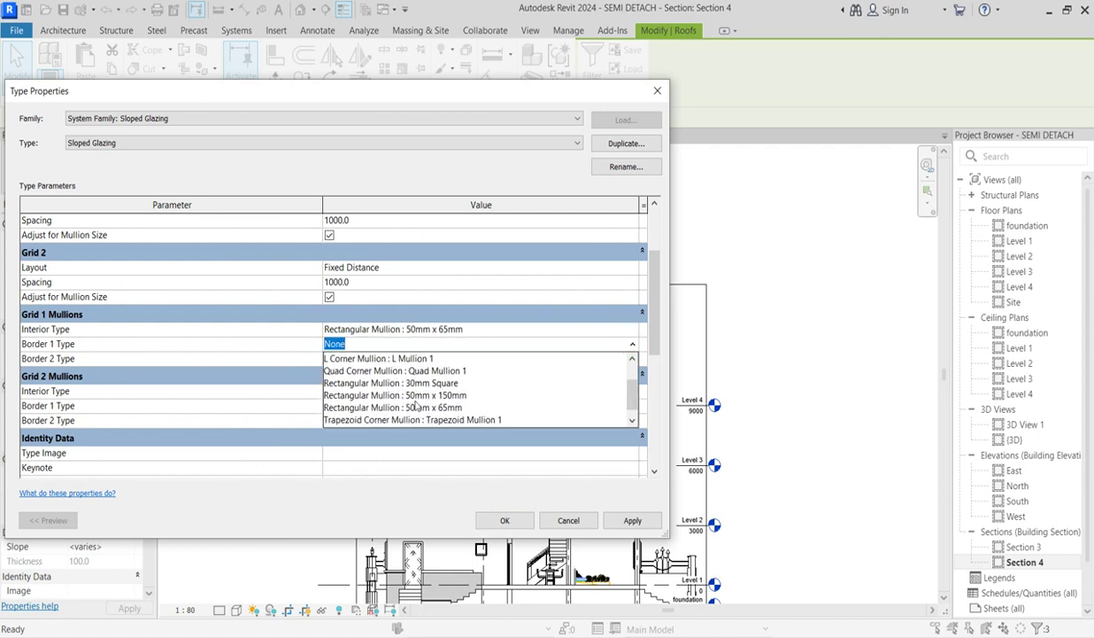
scroll(414, 408, down, 1)
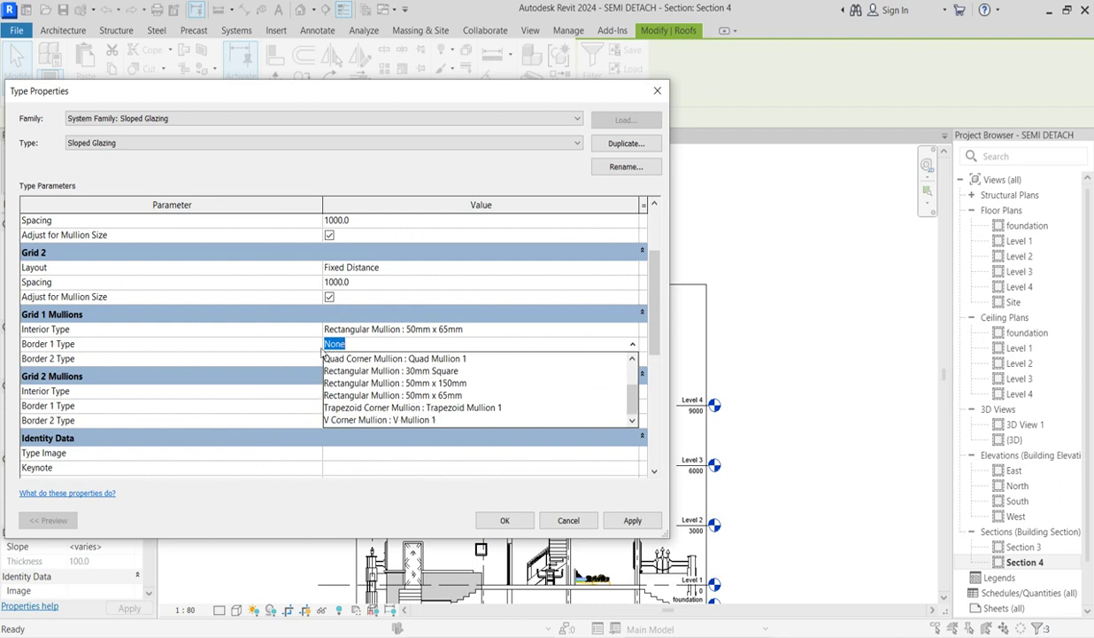
click(841, 363)
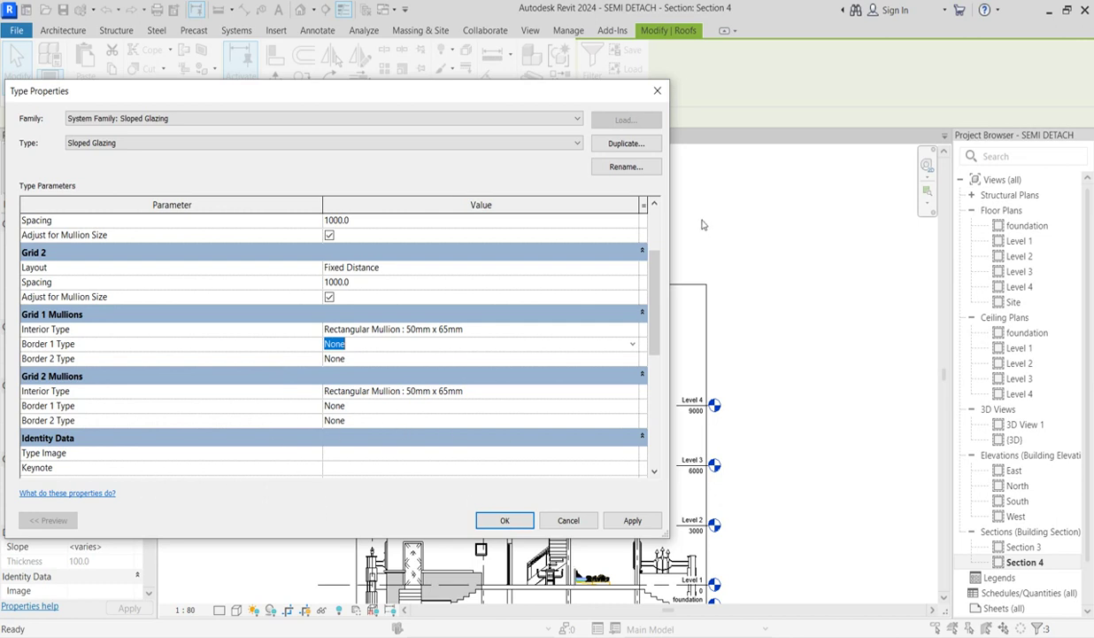
drag(659, 327, 659, 293)
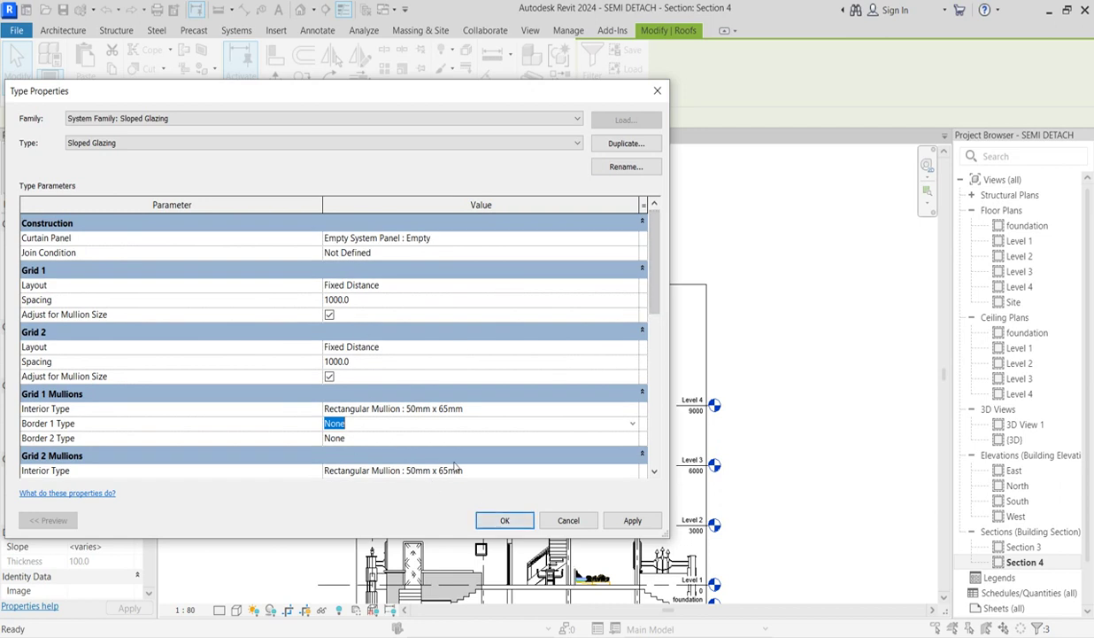
Step: Accept the Sloped Glazing type properties and examine the copied roofs' mullion grid and Level 3 eave in Section 4
click(503, 521)
scroll(461, 389, up, 1)
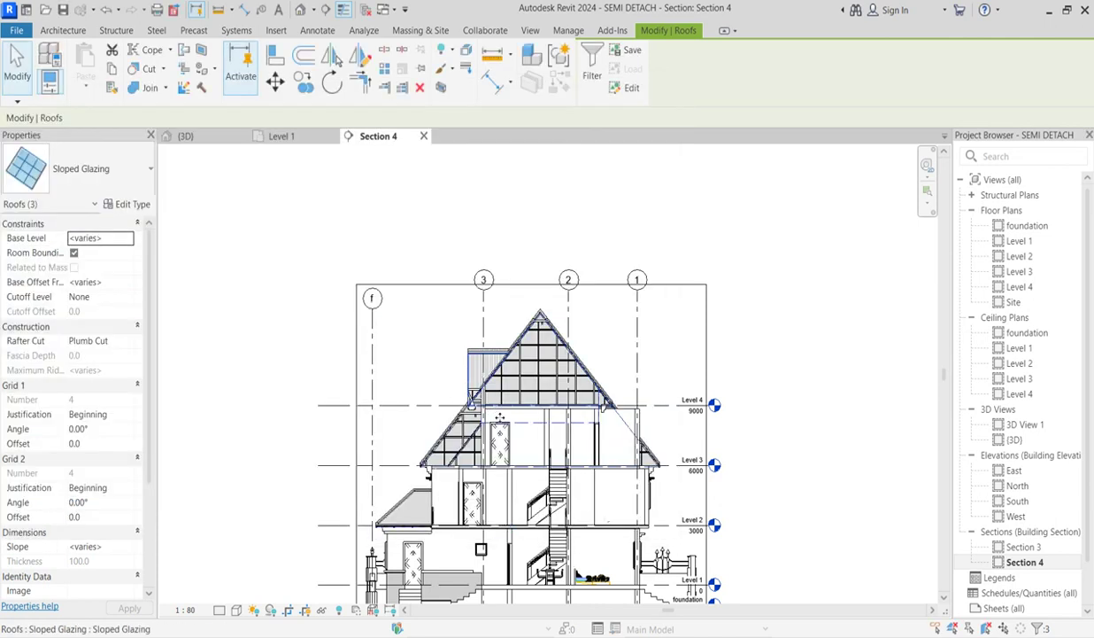
scroll(344, 390, down, 2)
scroll(333, 390, down, 1)
scroll(398, 443, up, 5)
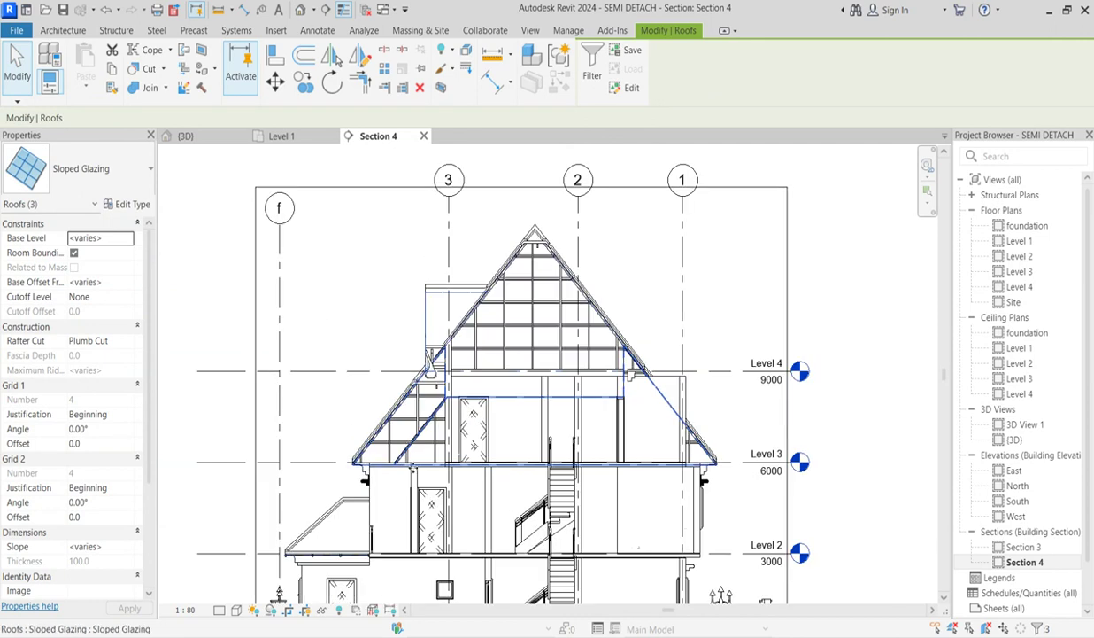
scroll(449, 473, down, 3)
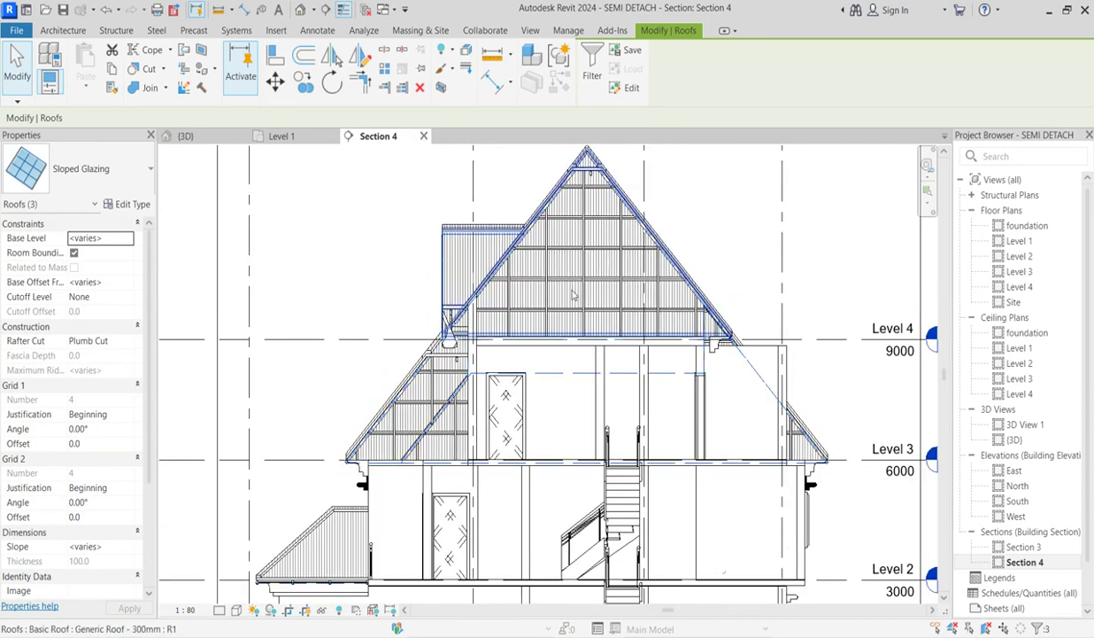
scroll(483, 342, up, 2)
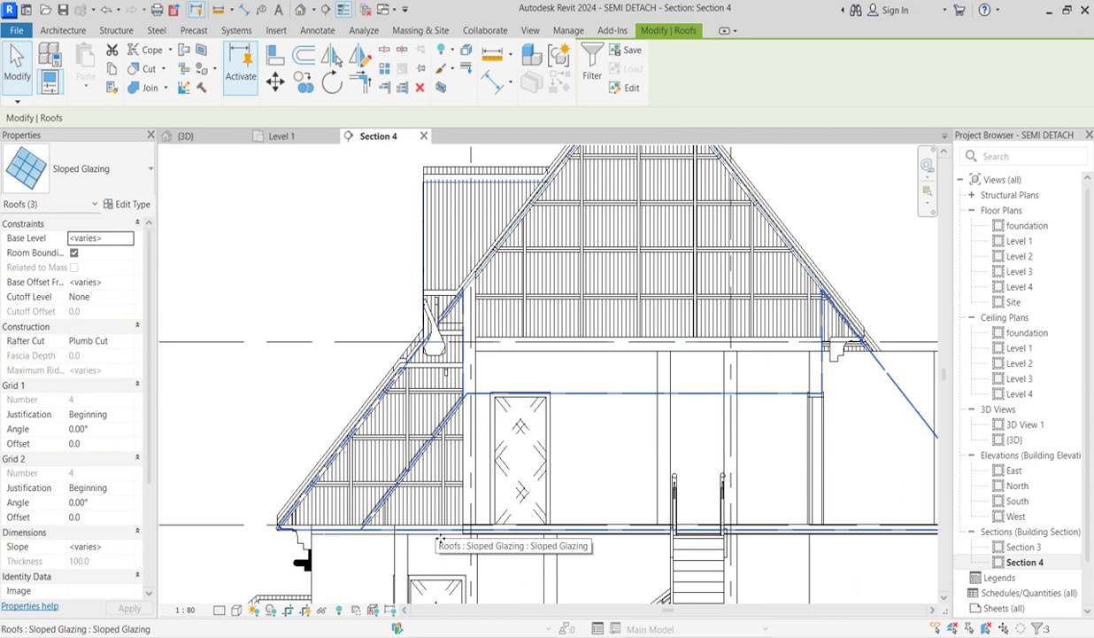
scroll(274, 541, up, 4)
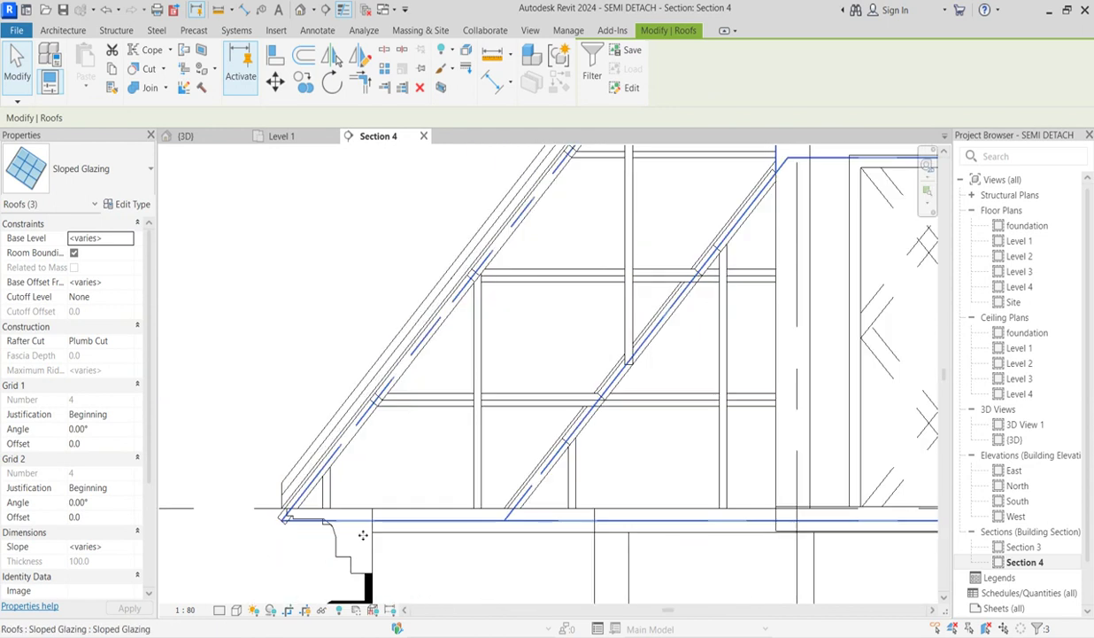
Step: From the South elevation, open the footprint of the Level 3 sloped glazing roof for editing in the Site floor plan
click(1018, 501)
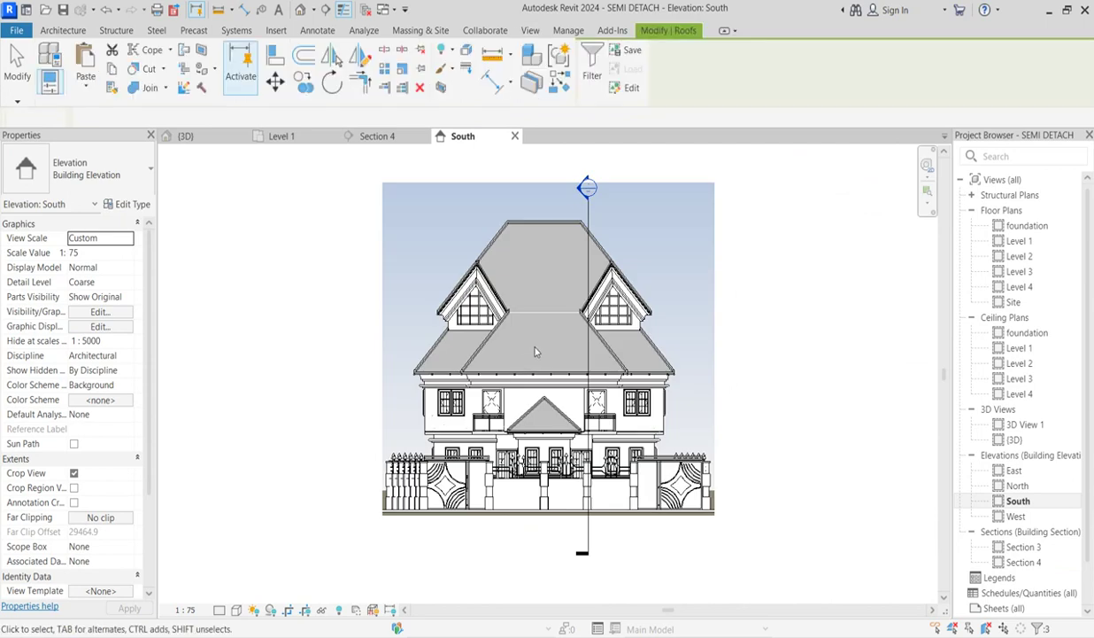
scroll(558, 403, up, 2)
scroll(558, 403, up, 6)
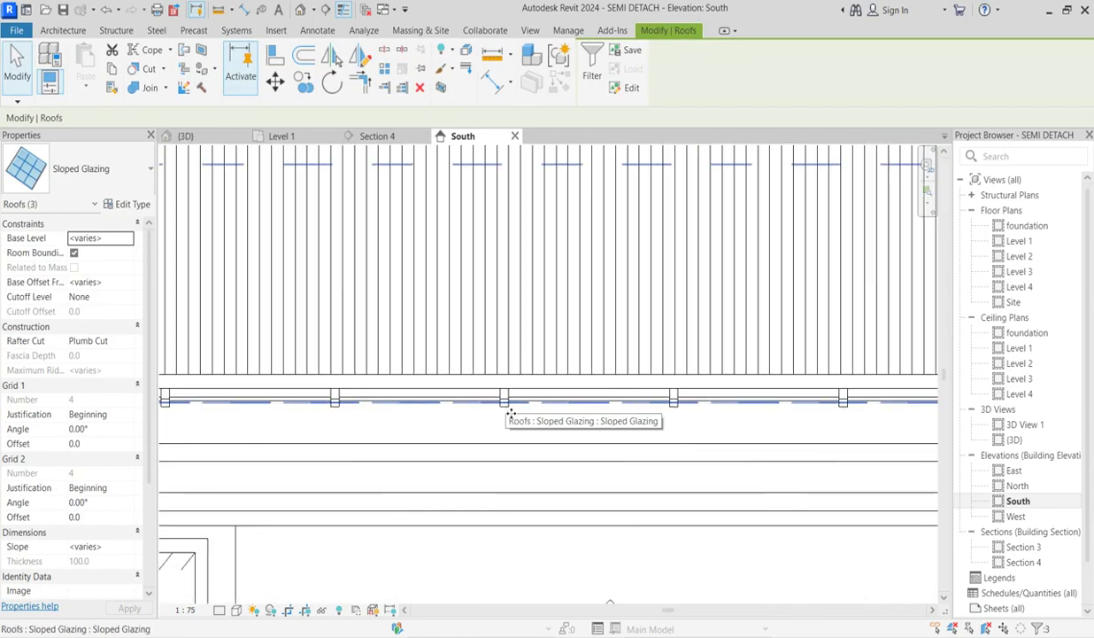
click(511, 414)
scroll(511, 413, down, 3)
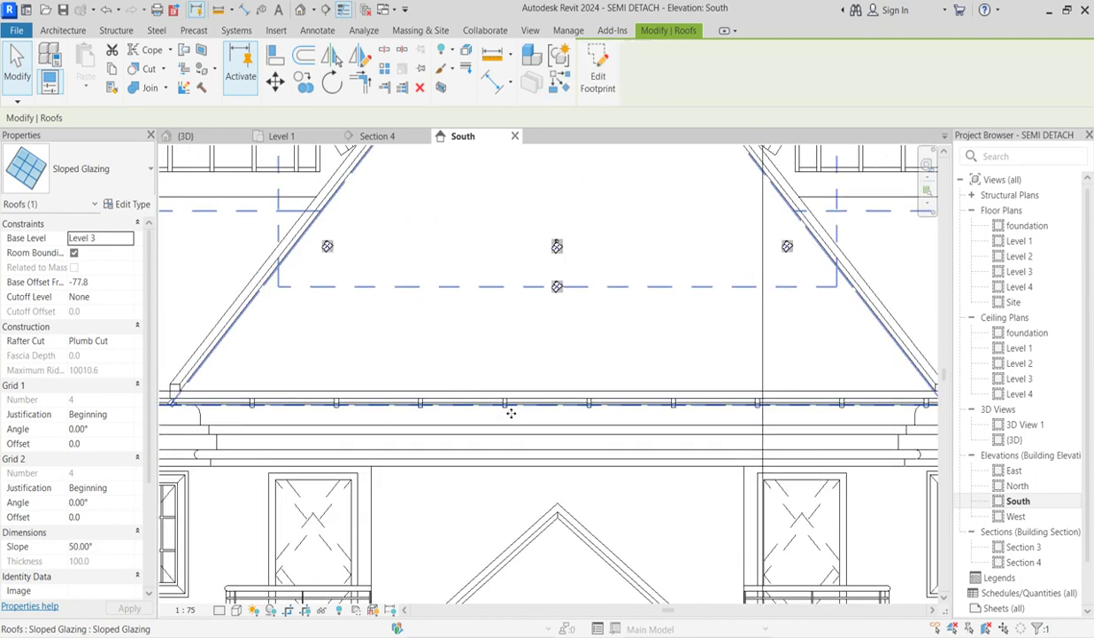
scroll(511, 414, down, 5)
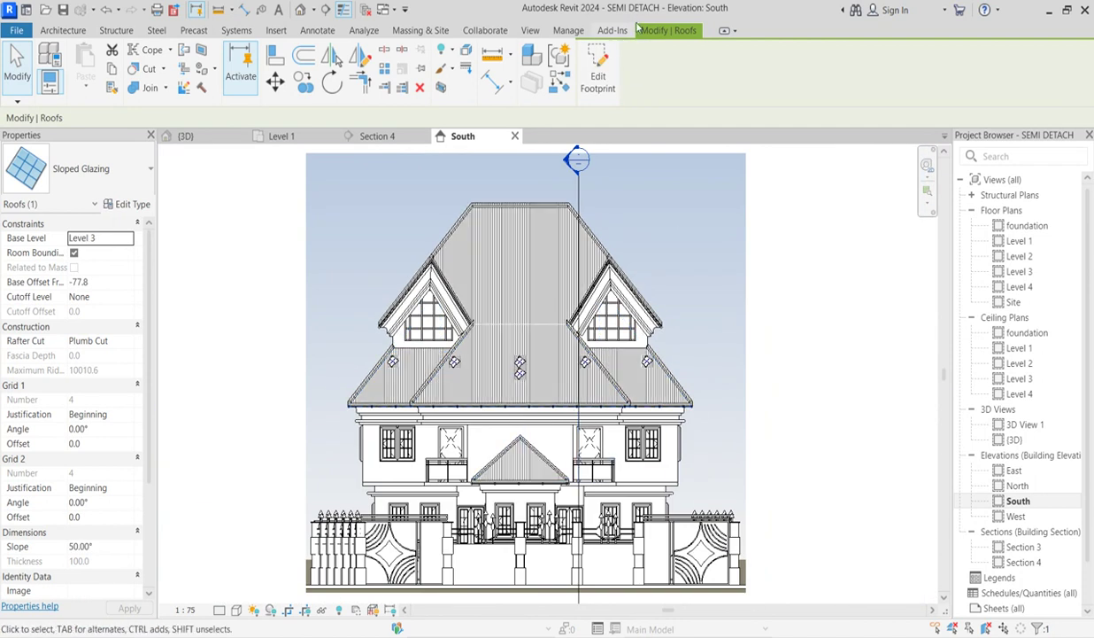
click(597, 71)
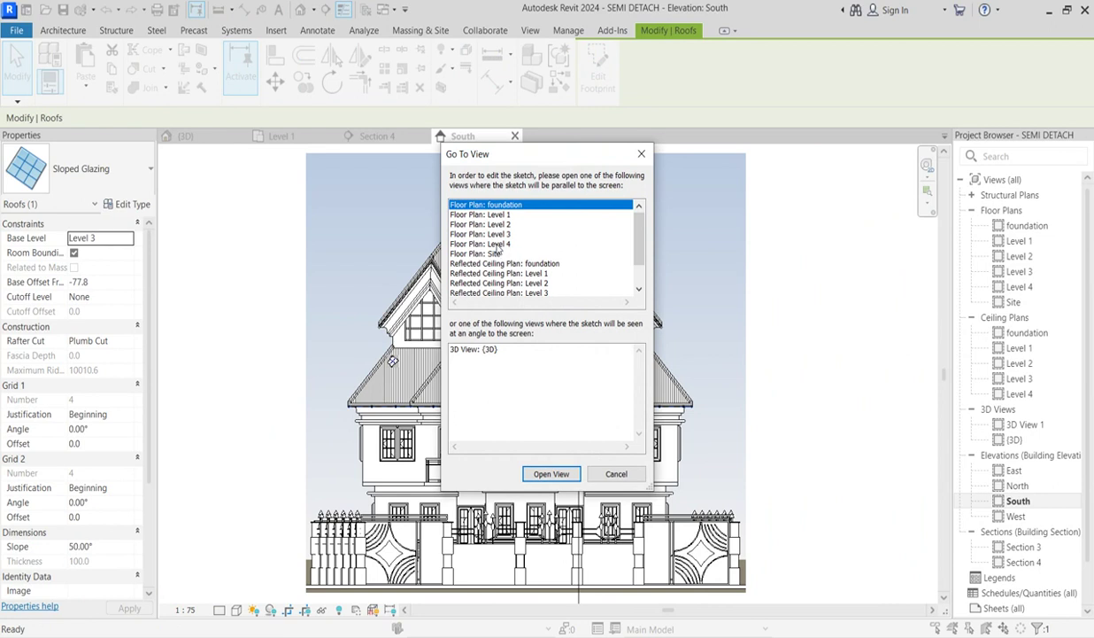
click(494, 254)
click(556, 474)
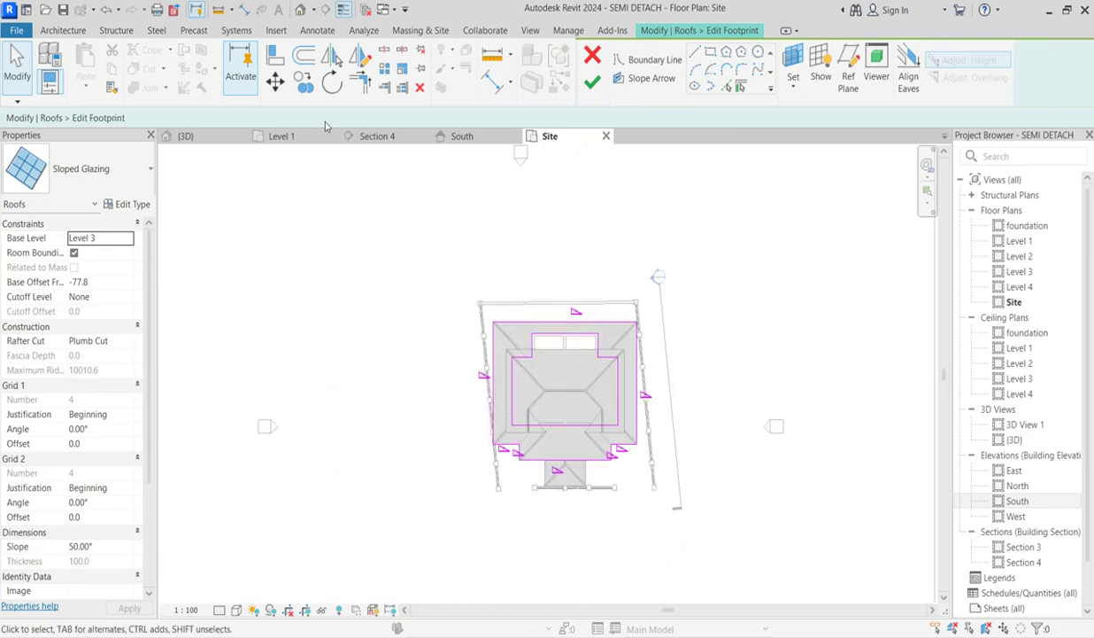
Step: Offset the north and west outer boundary lines of the roof footprint 200 mm inward without making copies
click(305, 55)
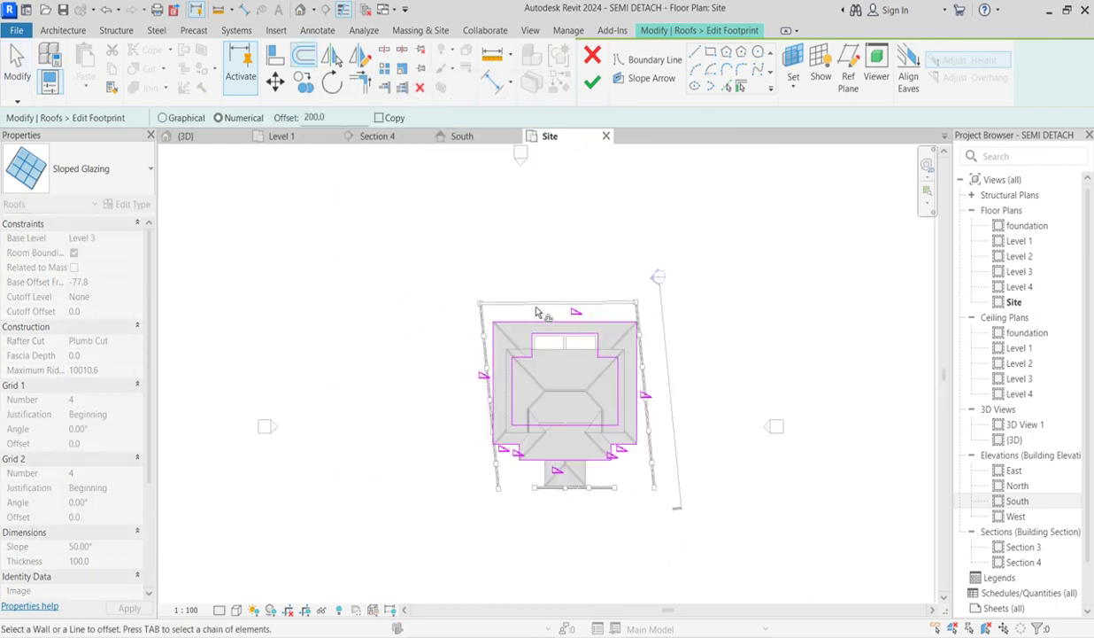
scroll(538, 311, up, 2)
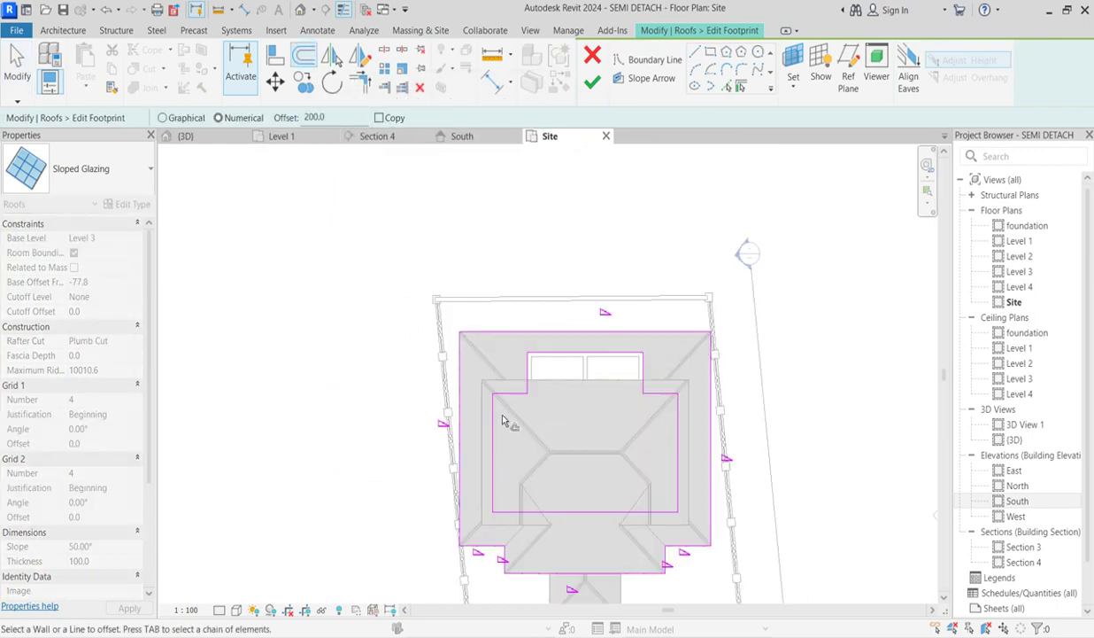
scroll(555, 328, up, 3)
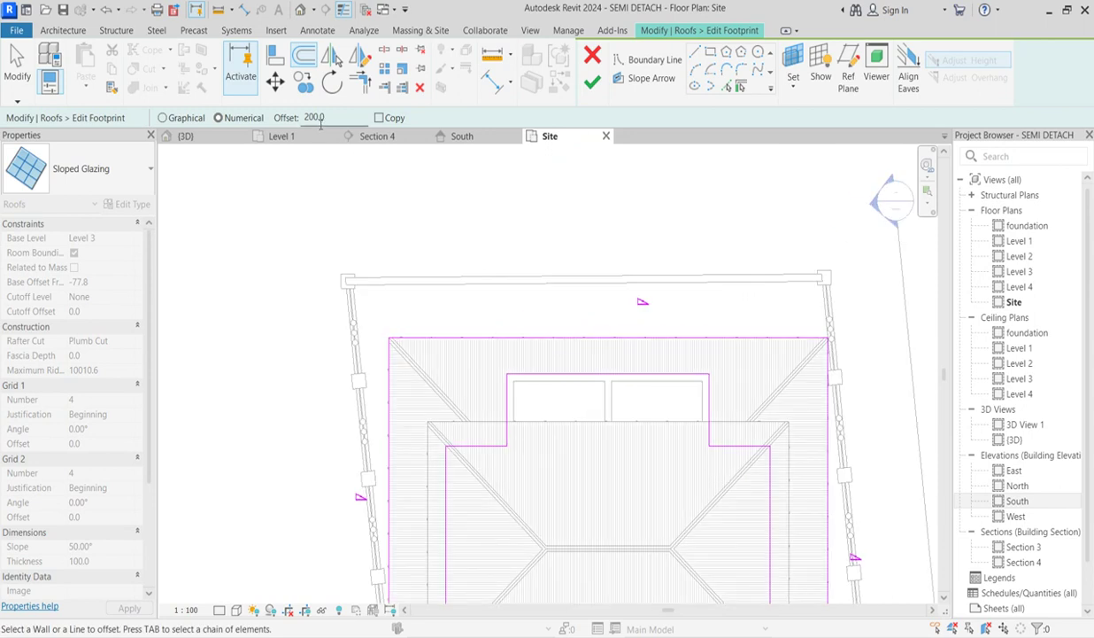
click(584, 347)
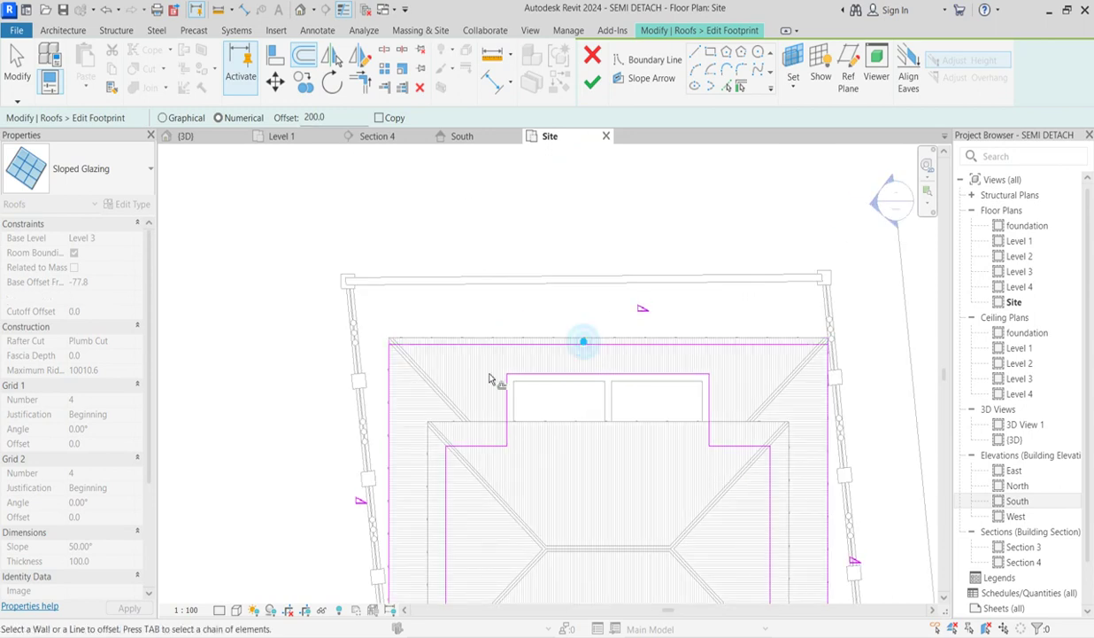
click(395, 406)
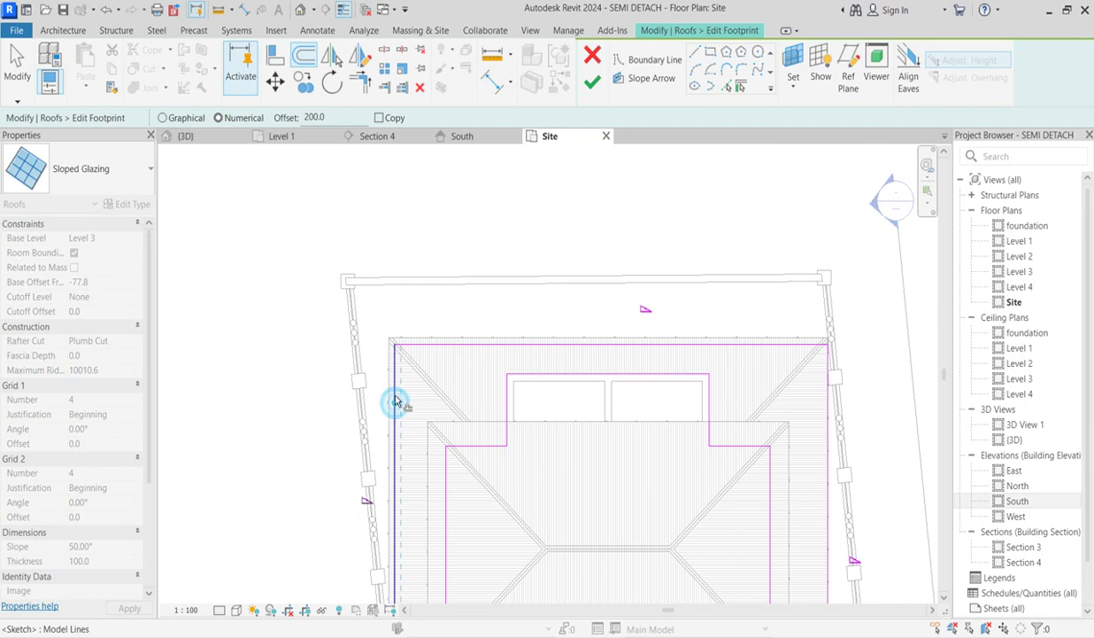
Step: Offset the remaining east and stepped south outer boundary lines 200 mm inward, finishing the footprint without attaching the walls
scroll(390, 396, down, 2)
scroll(569, 416, up, 1)
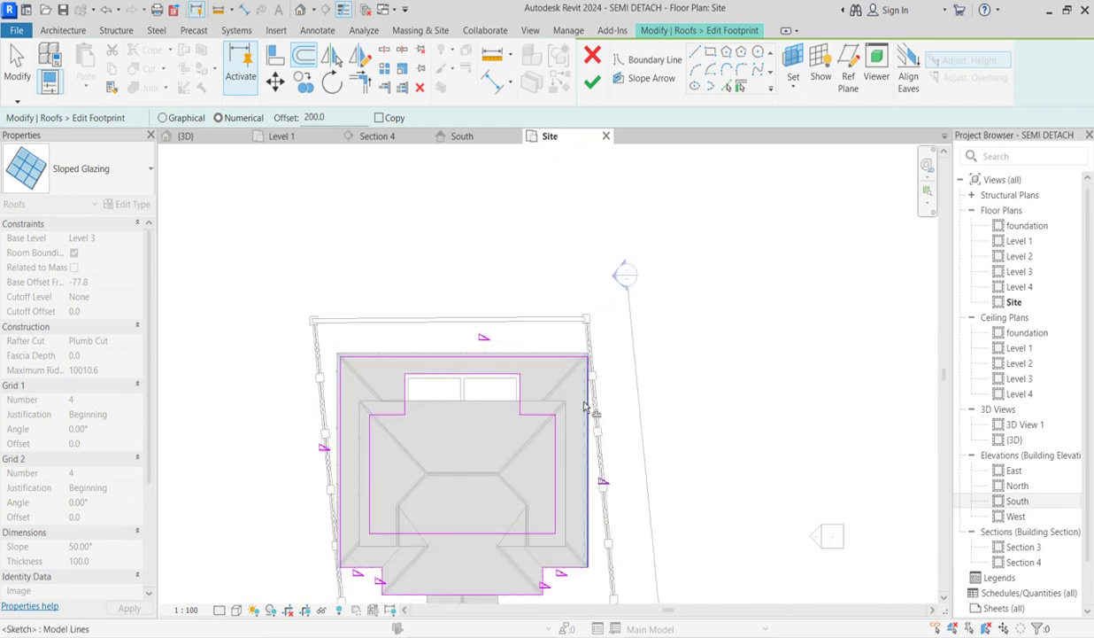
scroll(586, 251, down, 2)
scroll(602, 438, up, 3)
click(577, 420)
click(549, 438)
click(525, 452)
click(370, 441)
click(354, 422)
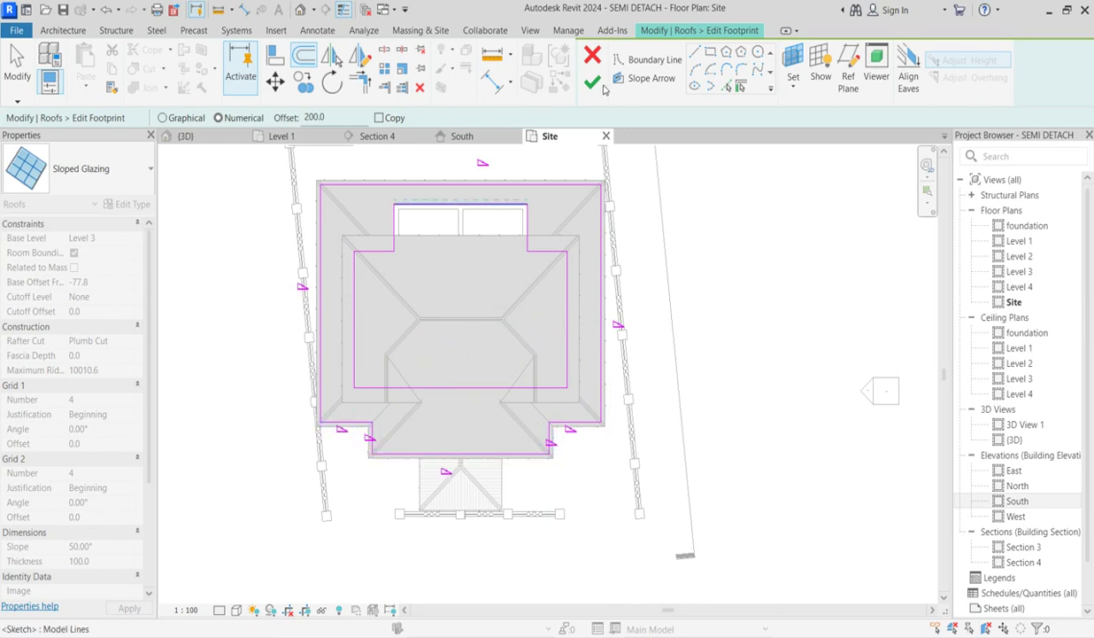
click(593, 83)
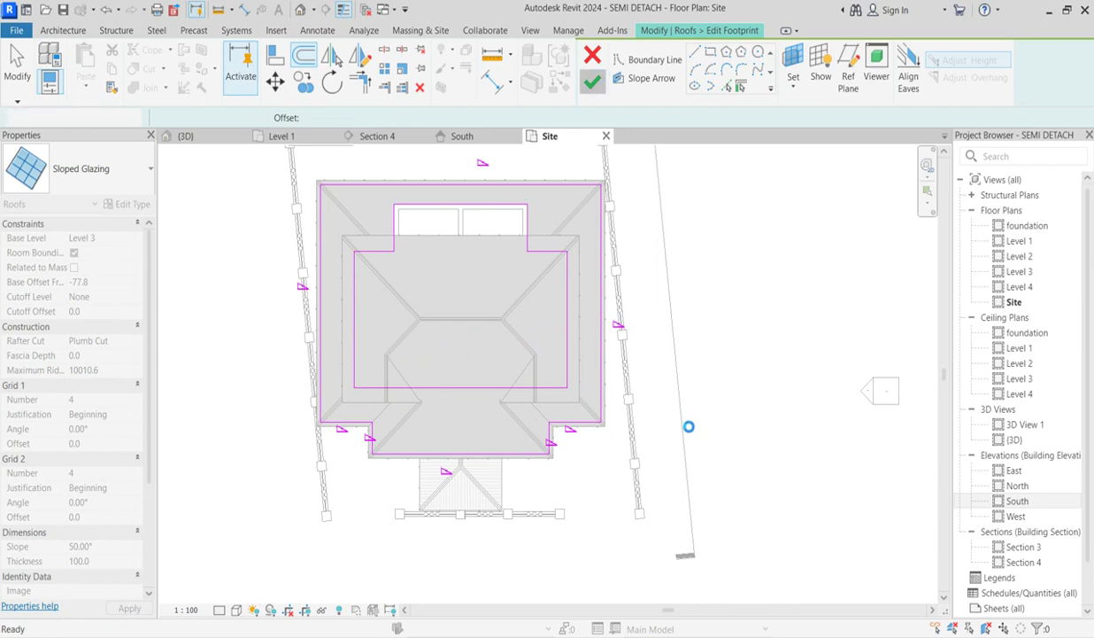
click(653, 329)
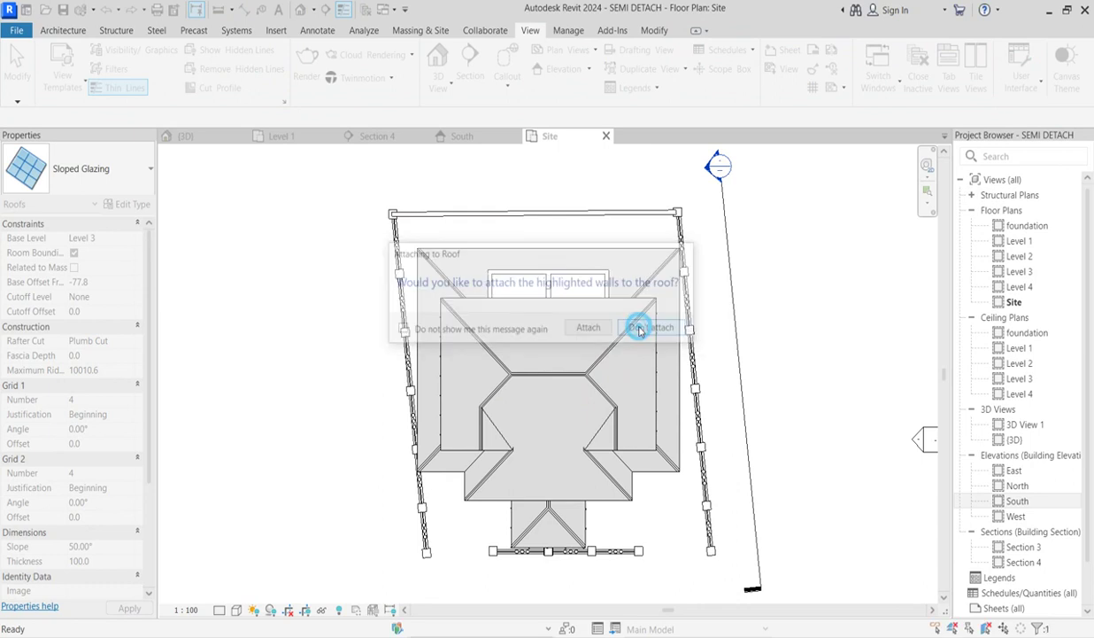
Step: Reopen the Level 3 sloped glazing footprint and offset its front, west-side step and west outer lines another 200 mm inward
scroll(562, 391, up, 4)
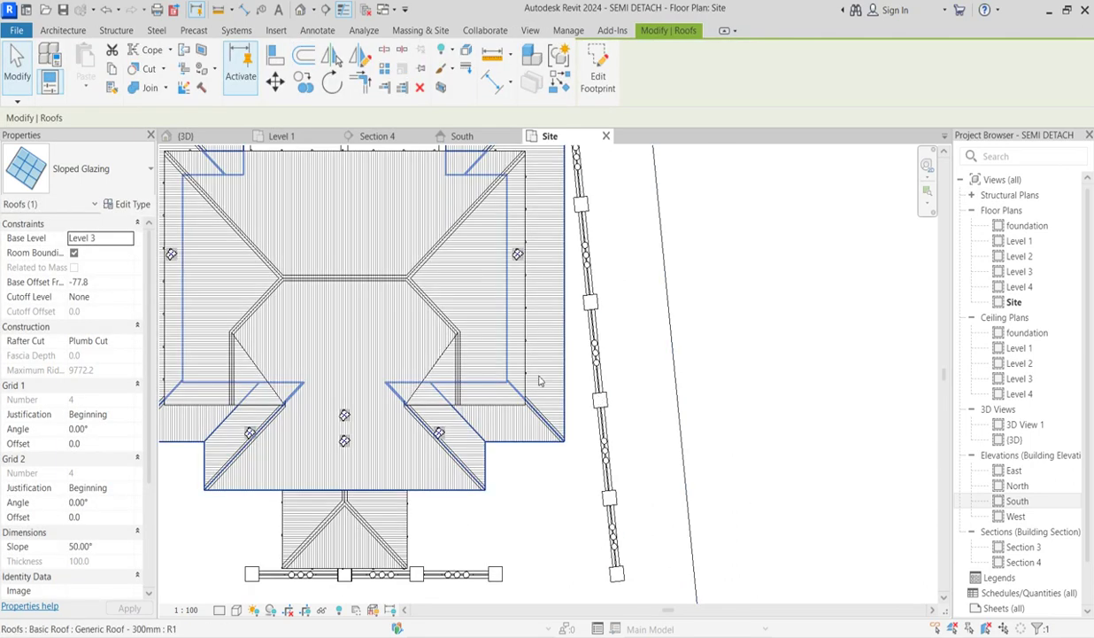
scroll(529, 379, up, 3)
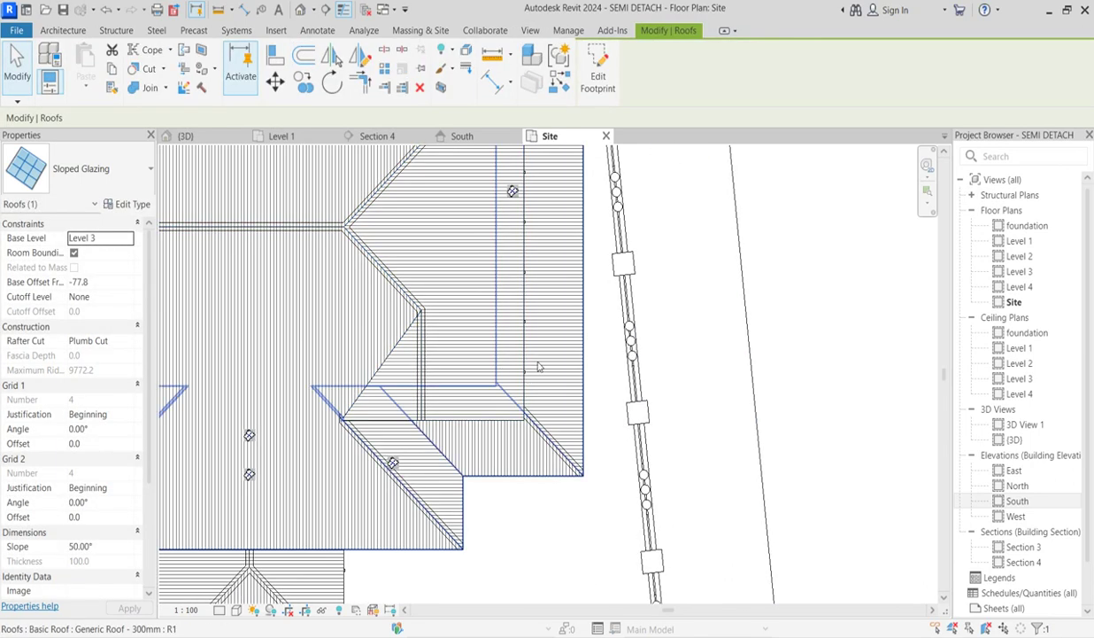
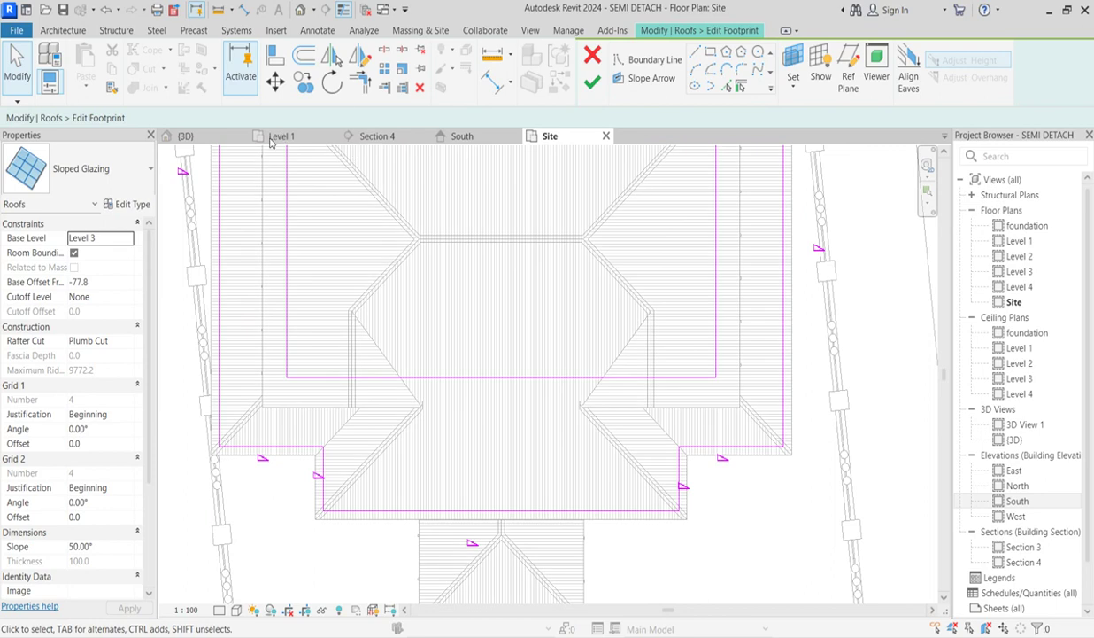
click(304, 55)
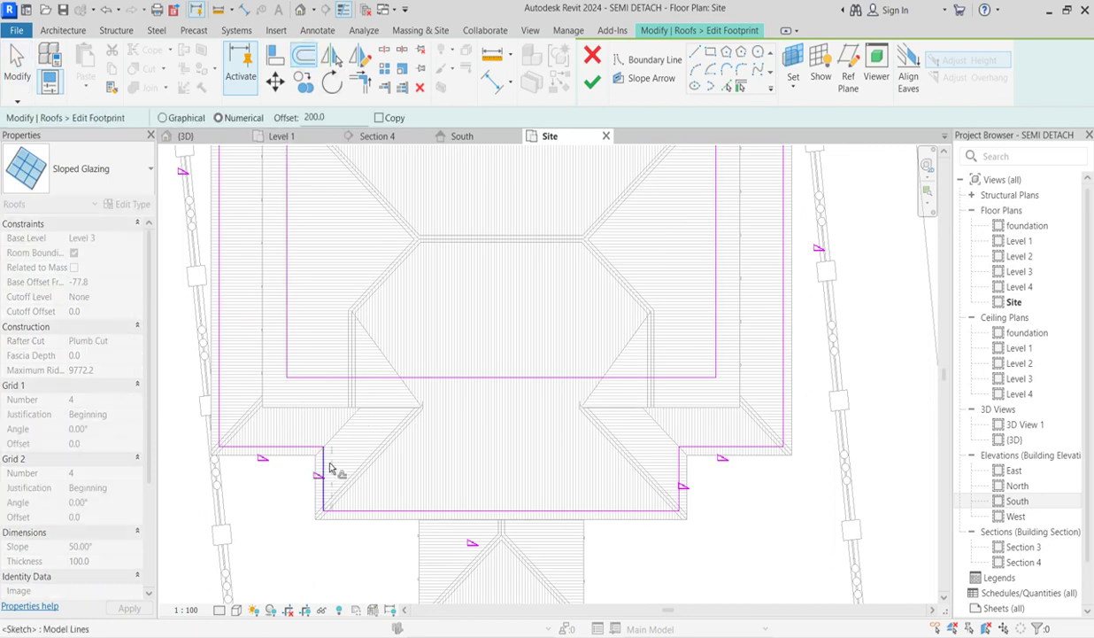
click(363, 510)
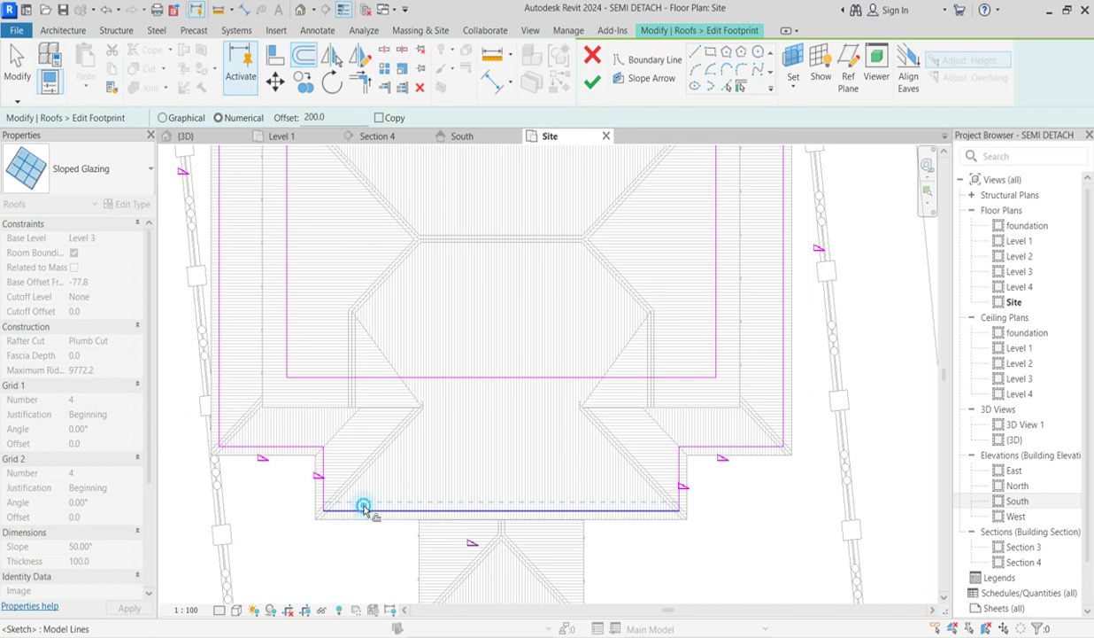
click(324, 490)
click(306, 443)
click(221, 413)
Step: Offset the east-side step, east and north outer lines another 200 mm inward and finish the Level 3 roof footprint
scroll(226, 415, down, 3)
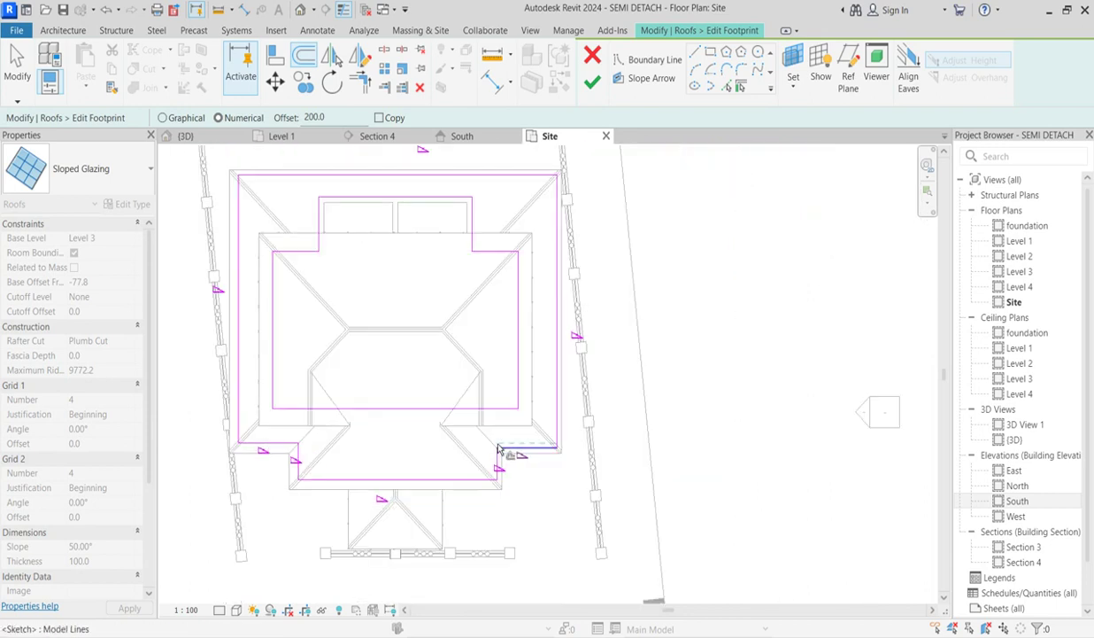
click(508, 447)
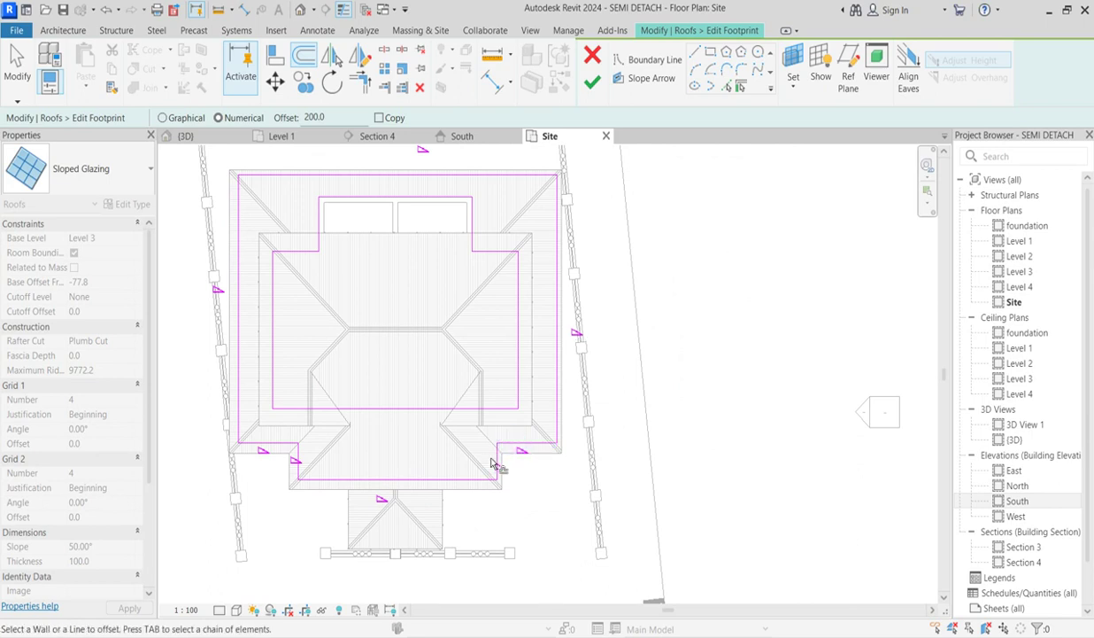
click(493, 454)
click(556, 416)
click(514, 182)
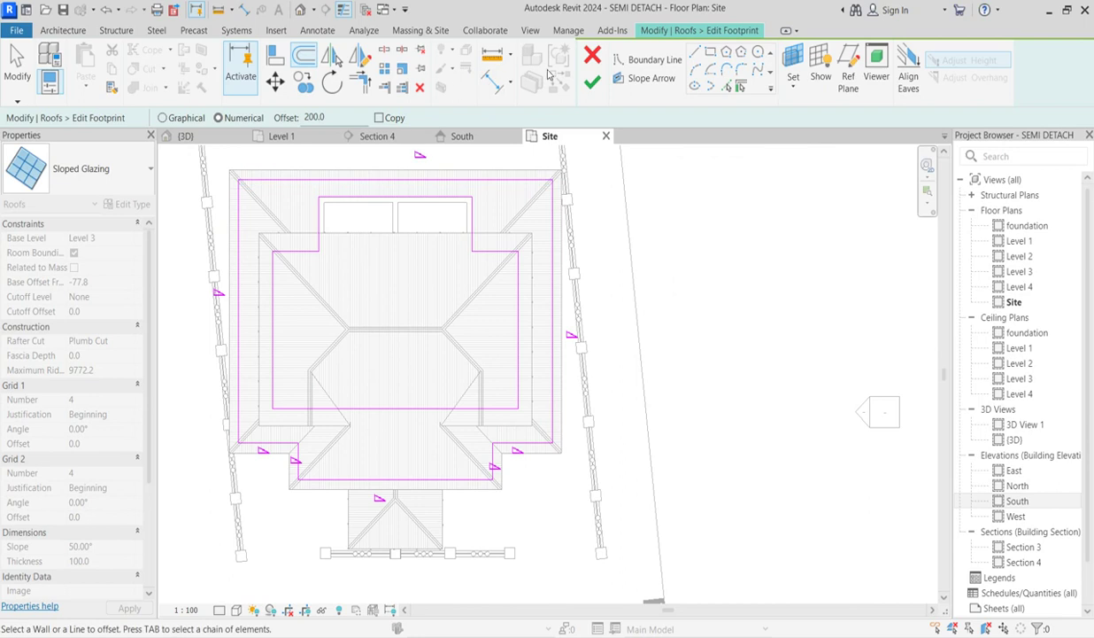
click(592, 80)
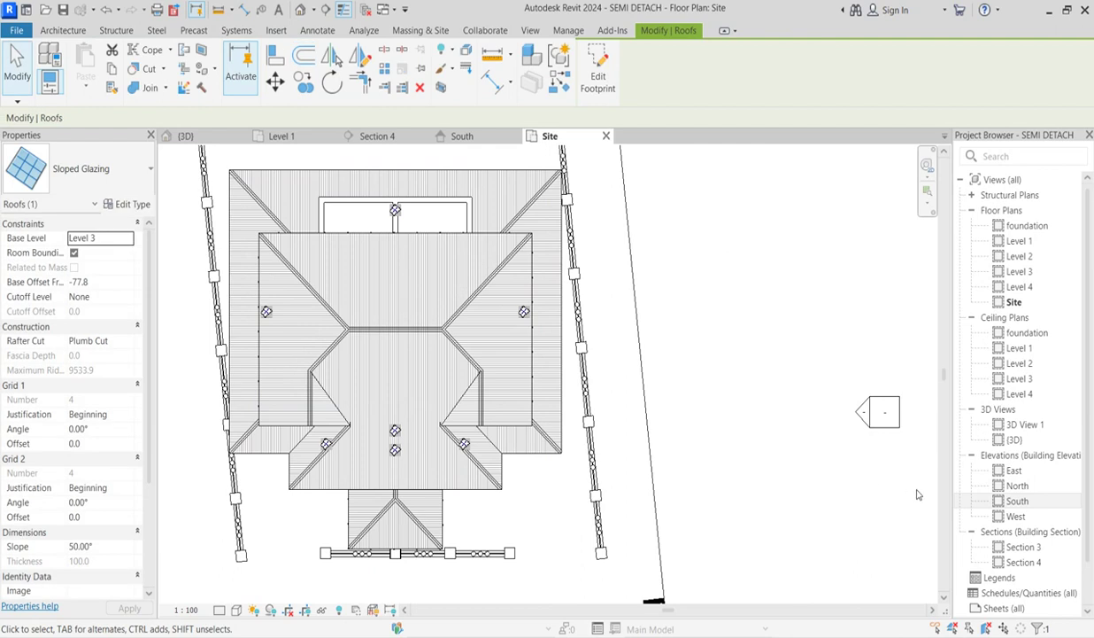
Step: From the South elevation, open the footprint of the Level 4 sloped glazing roof for editing in the Site floor plan
double_click(1018, 501)
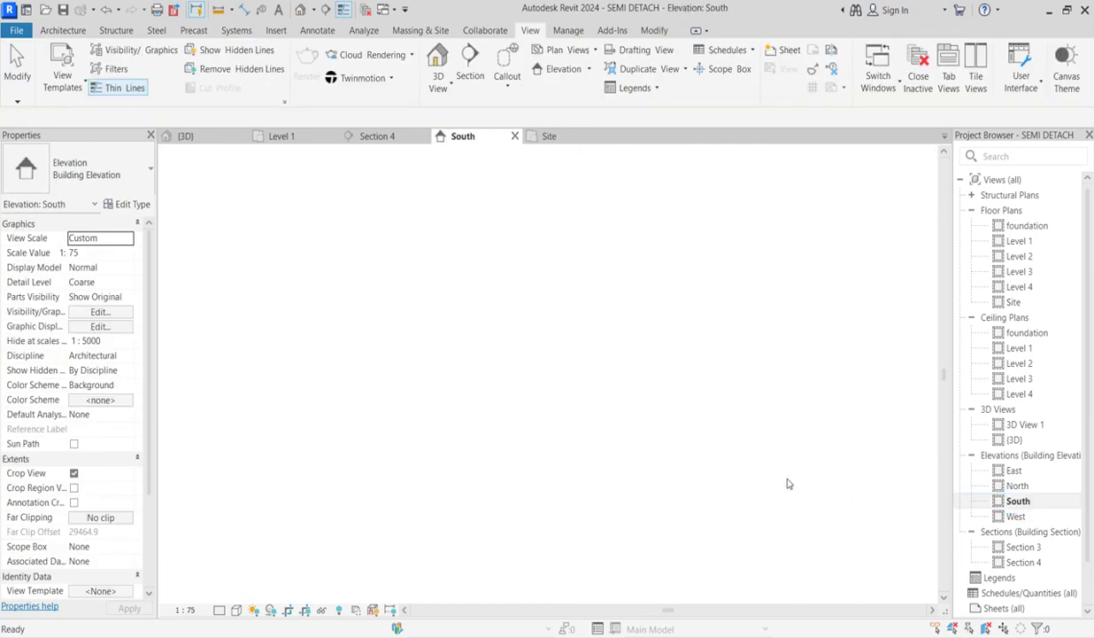
click(547, 434)
click(767, 273)
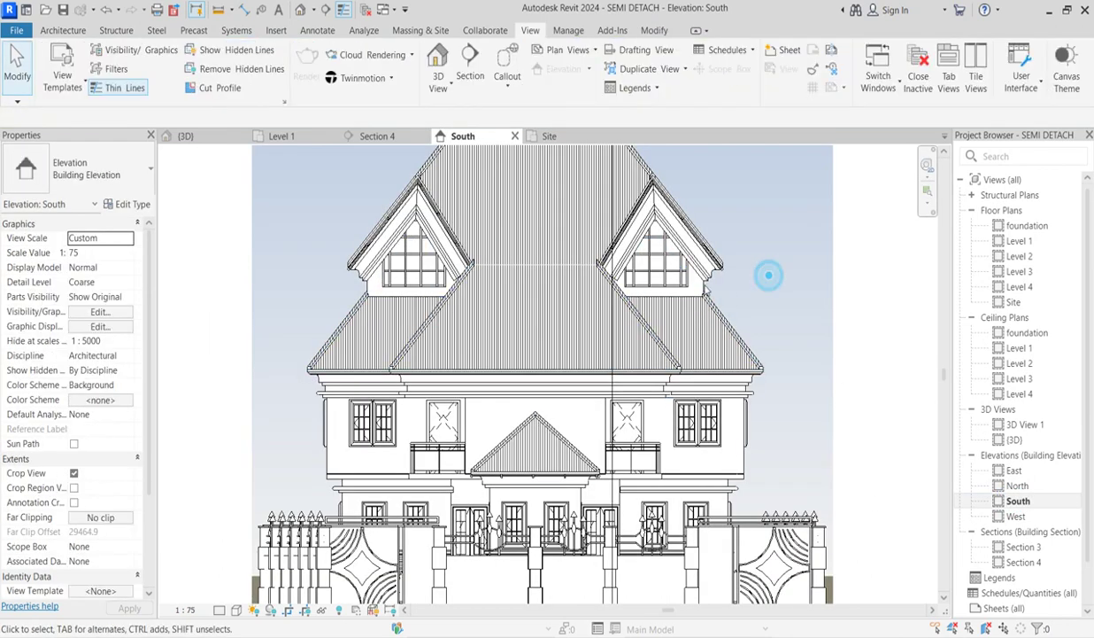
scroll(706, 257, up, 3)
scroll(726, 252, up, 3)
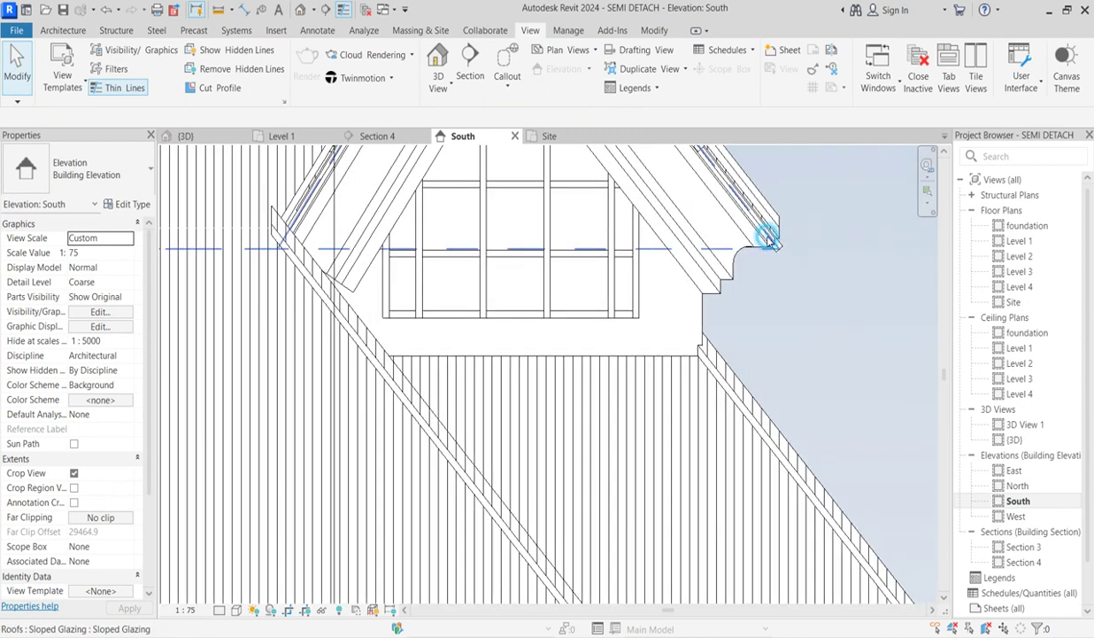
click(769, 239)
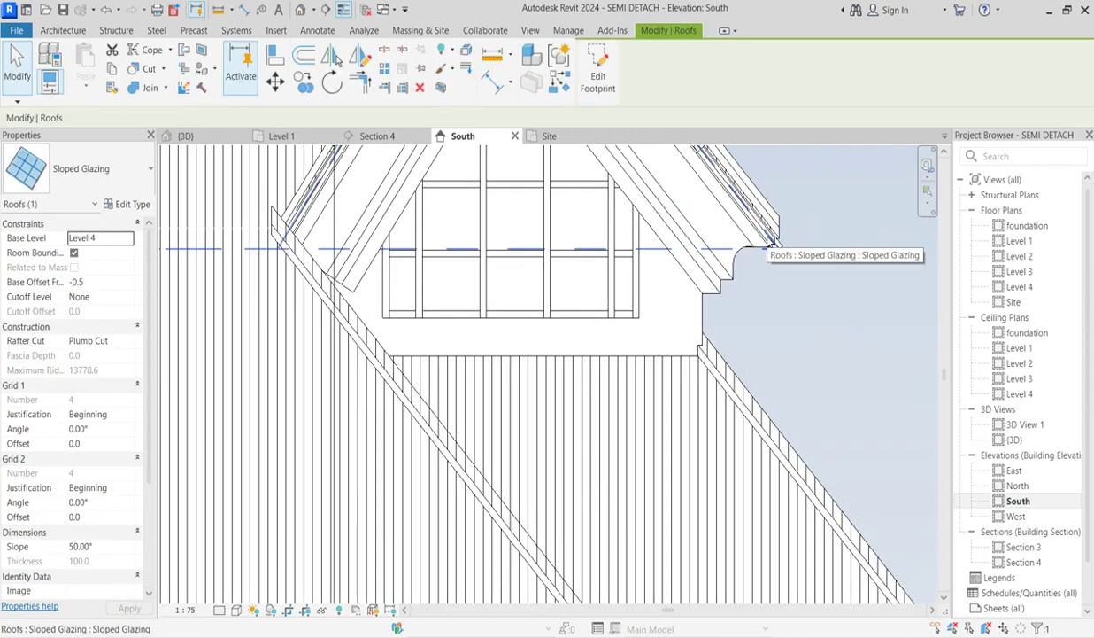
click(609, 80)
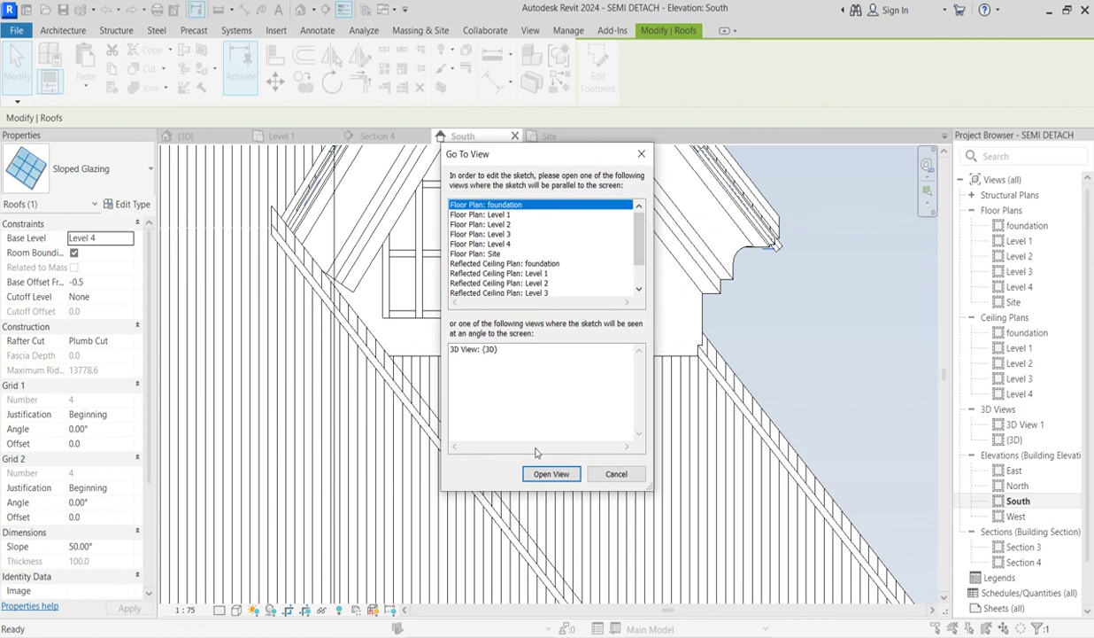
click(486, 254)
click(540, 475)
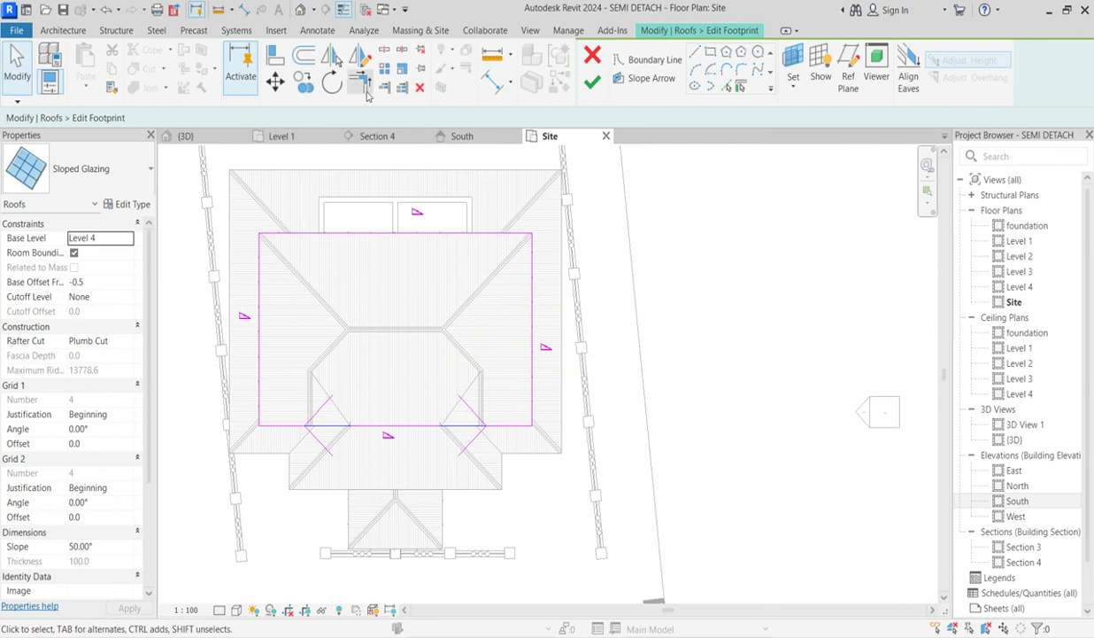
Step: Offset the north, west, south and east outer lines of the Level 4 footprint 400 mm inward and finish the sketch
click(304, 55)
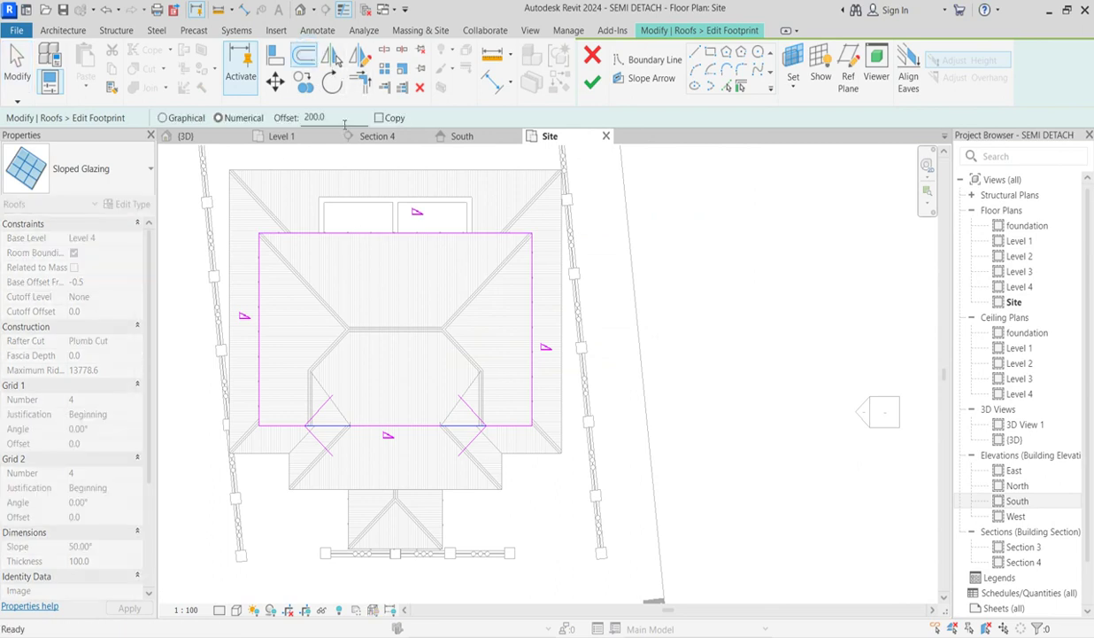
click(308, 118)
text(4)
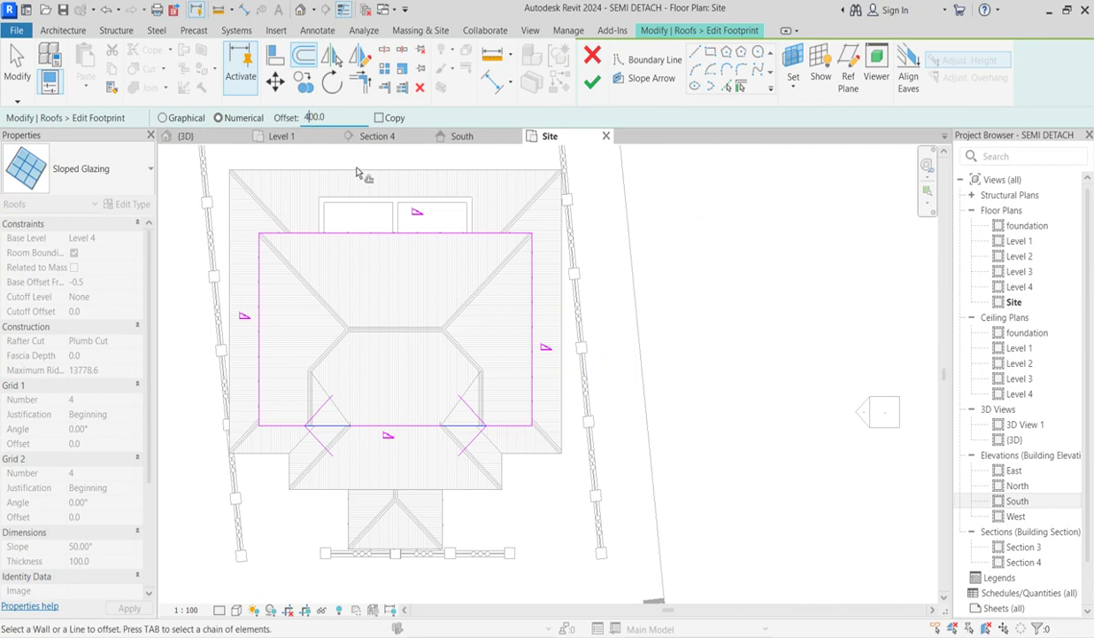
click(380, 237)
click(262, 261)
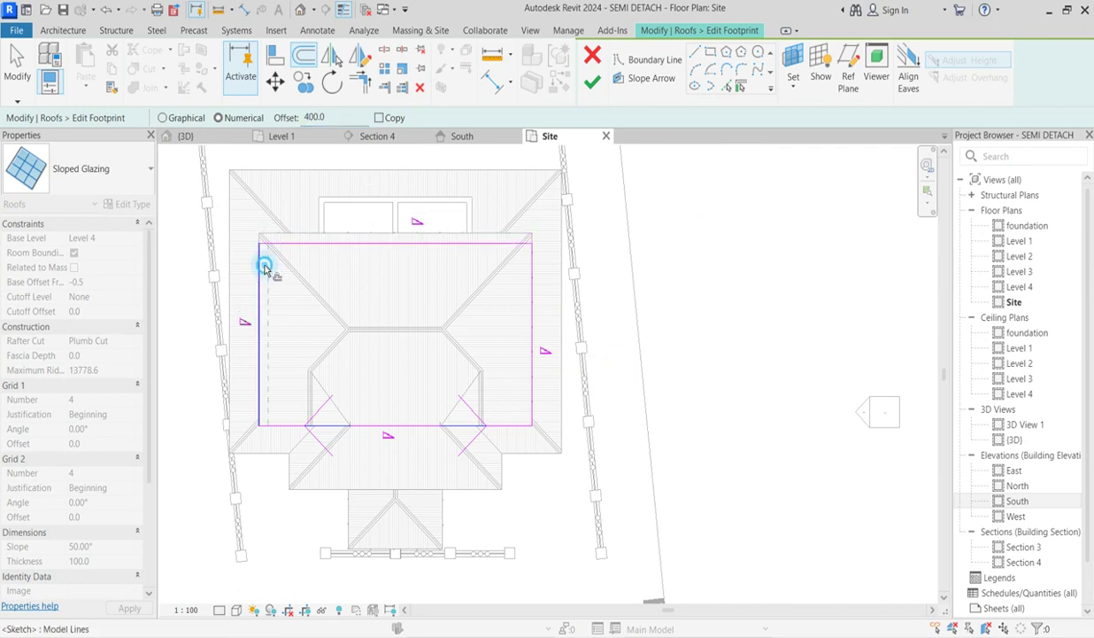
click(305, 425)
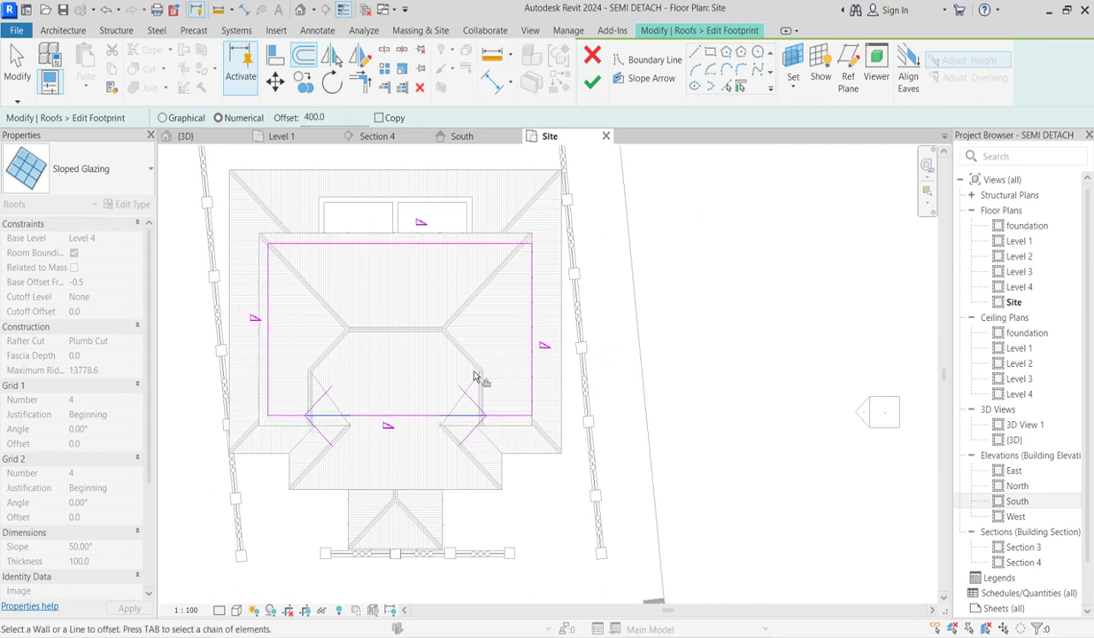
click(533, 371)
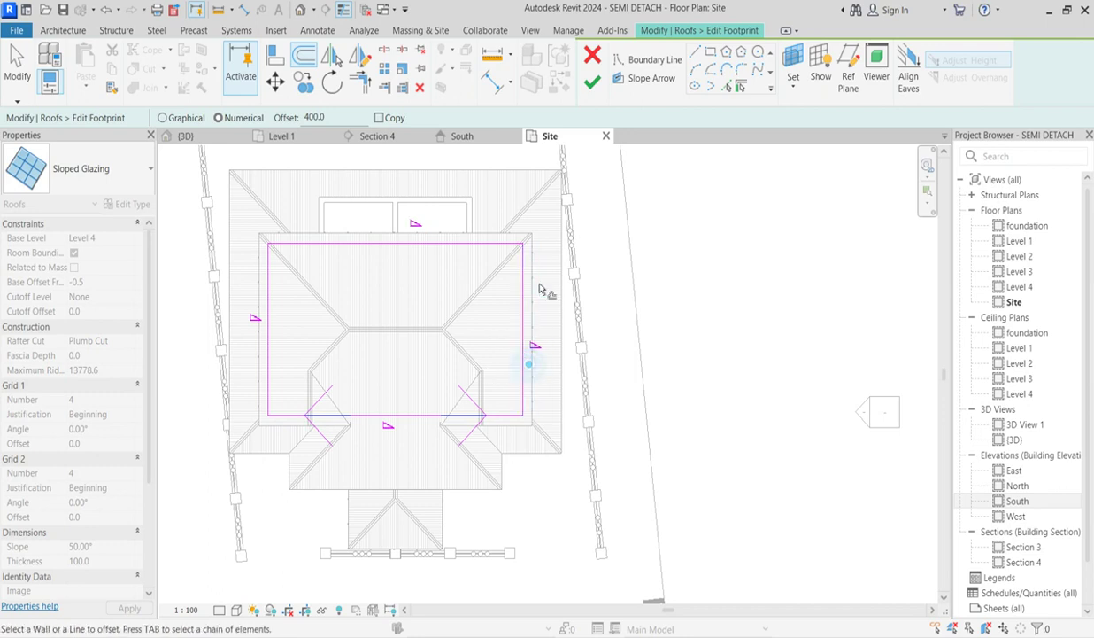
click(588, 83)
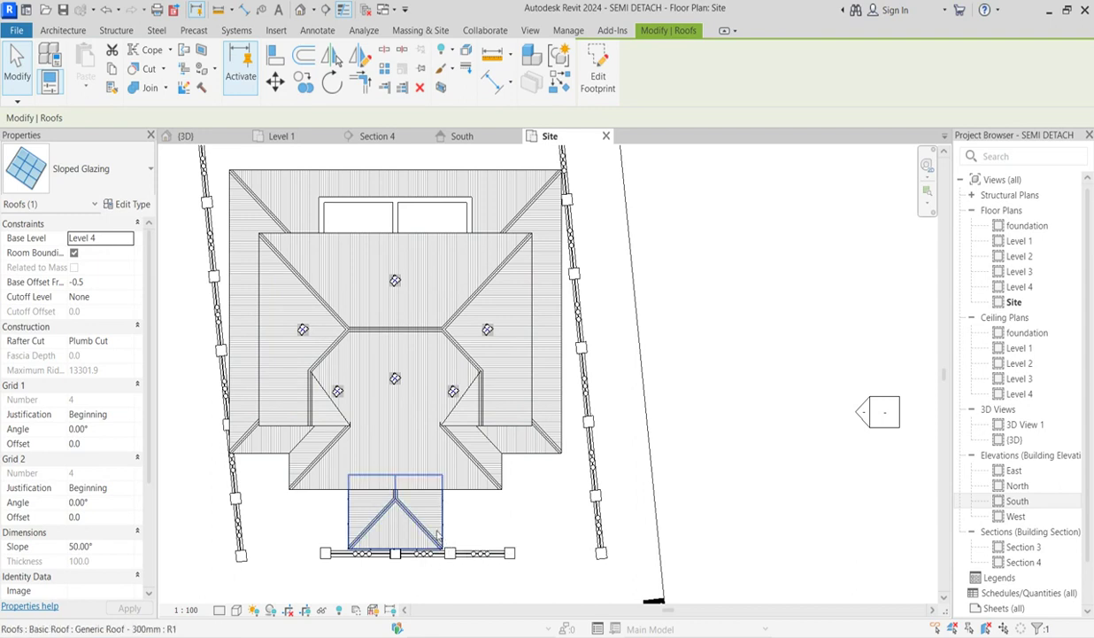
Step: From Section 4, open the footprint of the Level 2 sloped glazing roof over the entrance for editing in the Site floor plan
double_click(1023, 563)
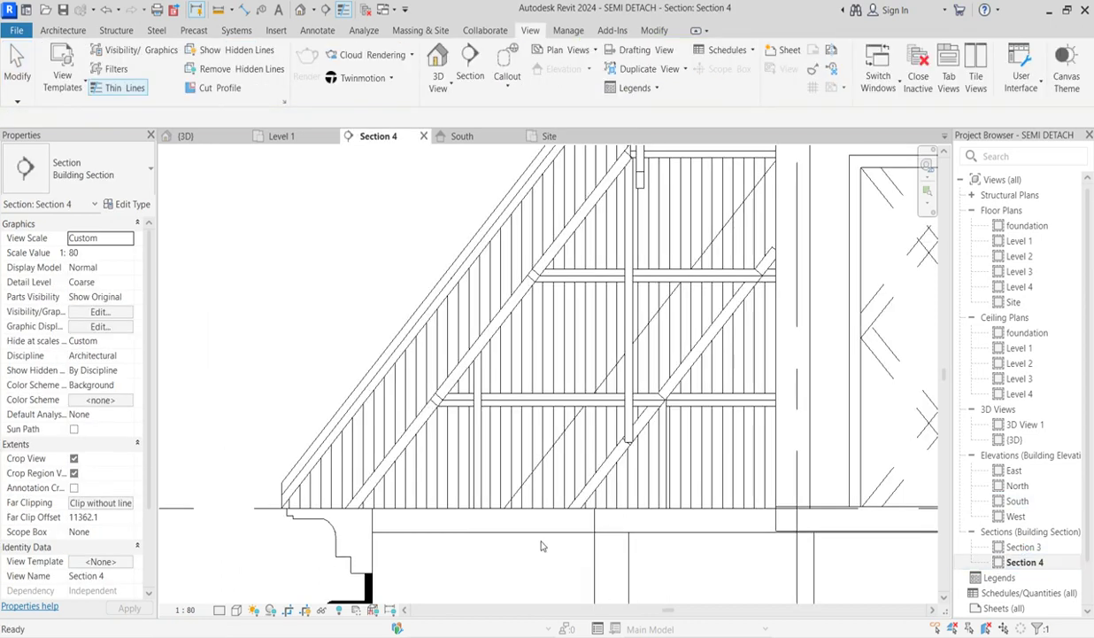
scroll(434, 449, down, 4)
scroll(404, 554, up, 3)
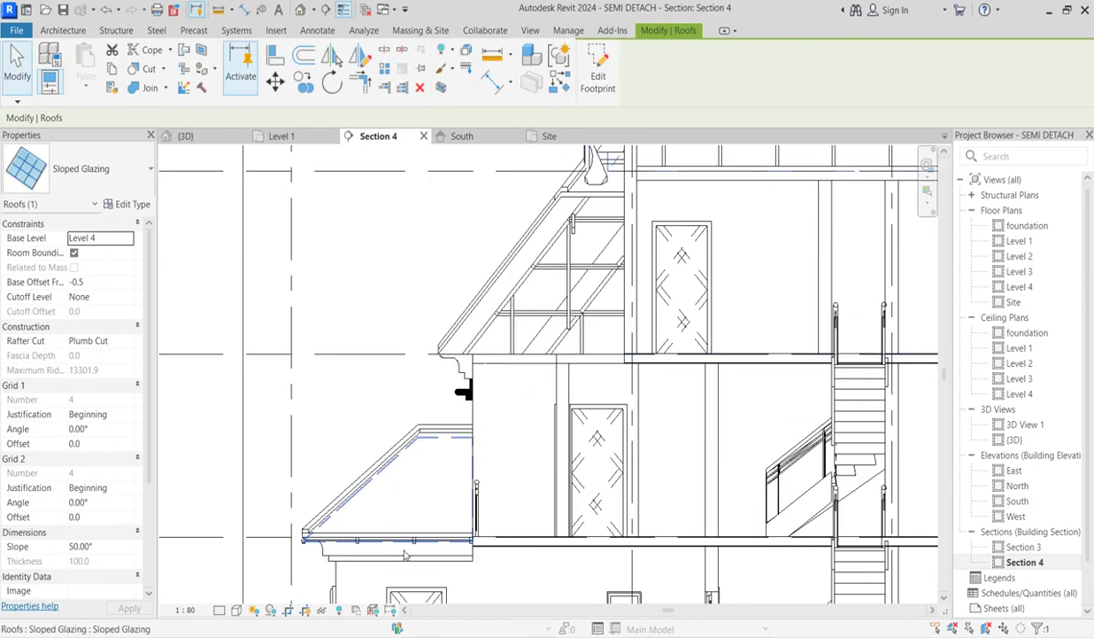
click(405, 555)
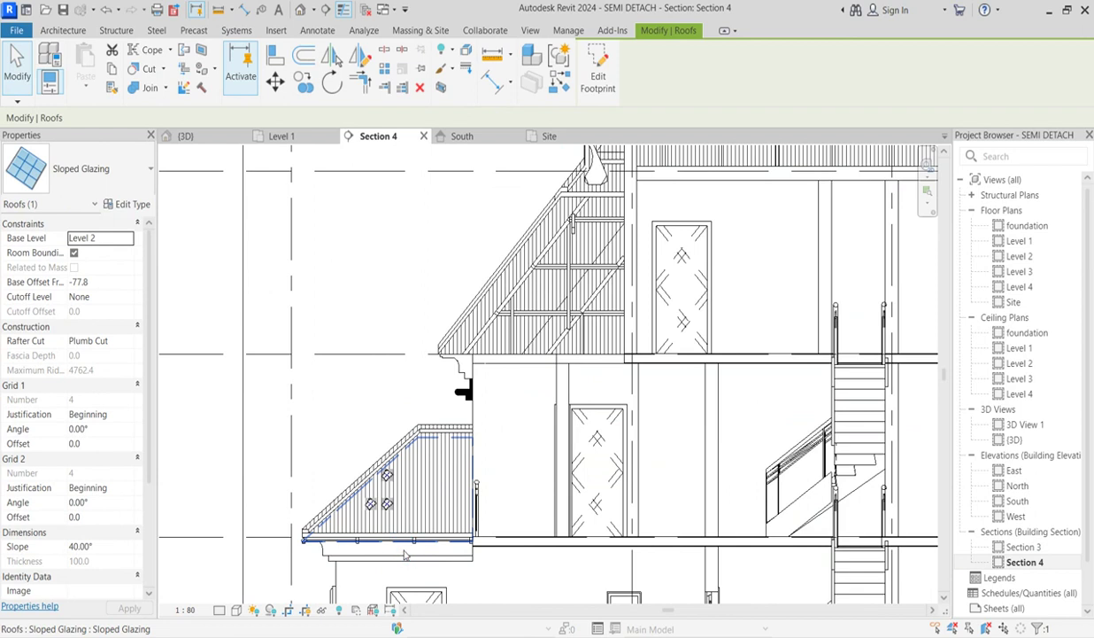
click(598, 73)
click(486, 254)
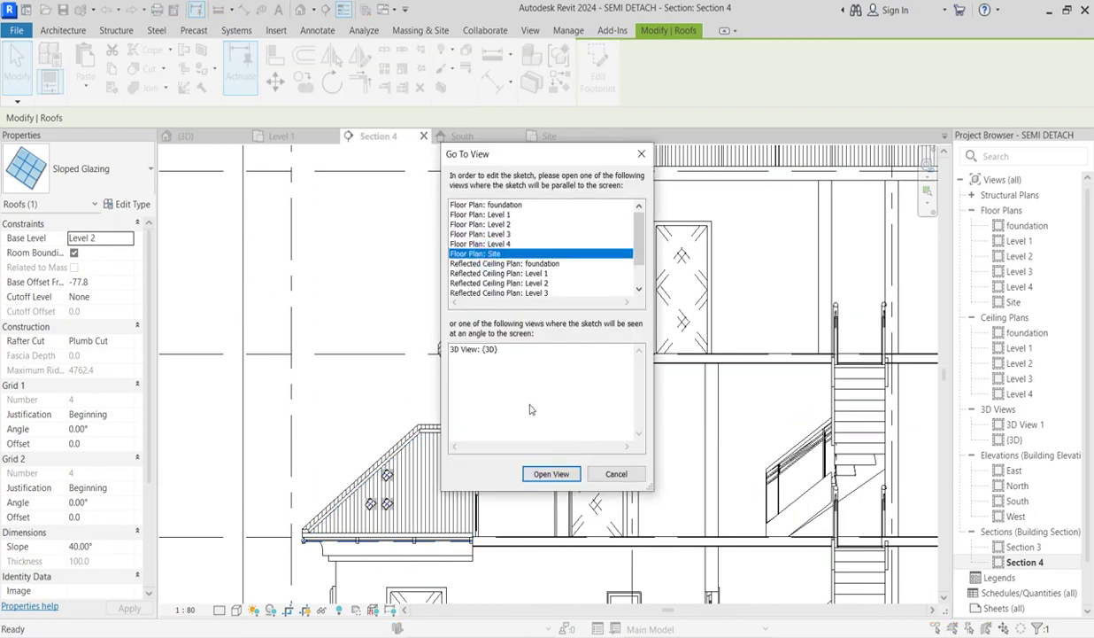
click(553, 476)
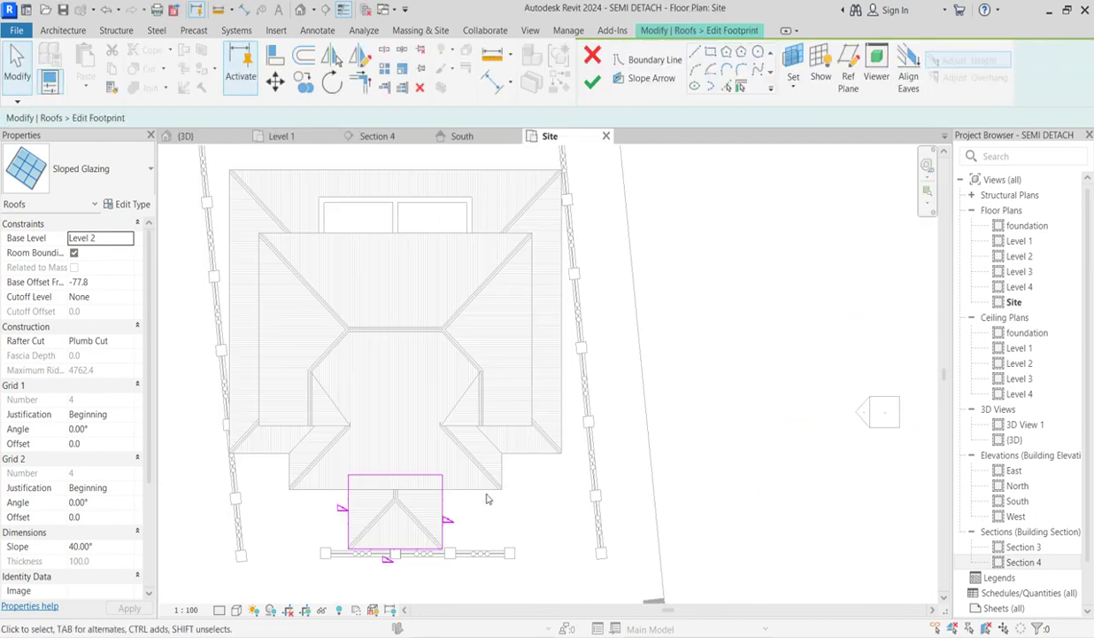
Step: Offset the east, west and south lines of the Level 2 roof footprint 300 mm inward and finish the sketch
click(312, 57)
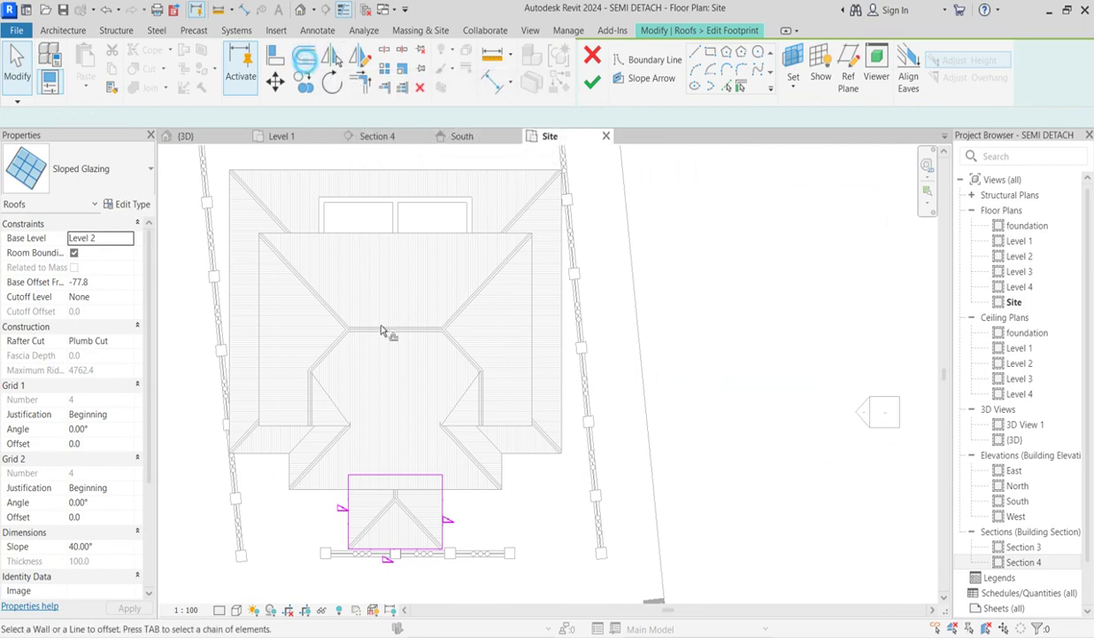
scroll(449, 518, up, 2)
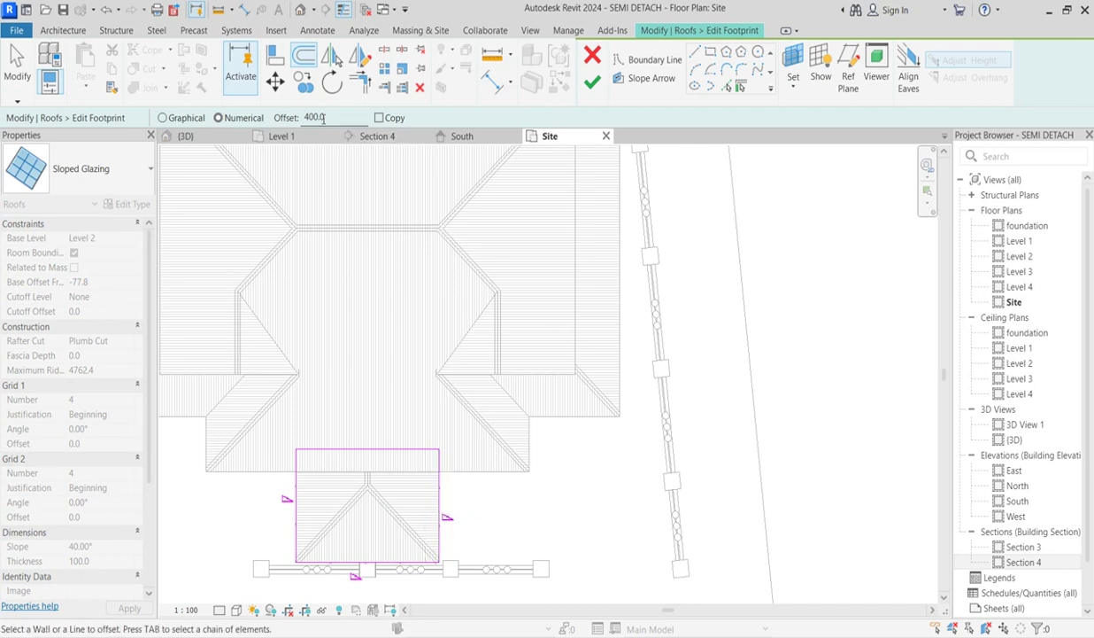
drag(337, 124, 303, 125)
text(300)
click(439, 505)
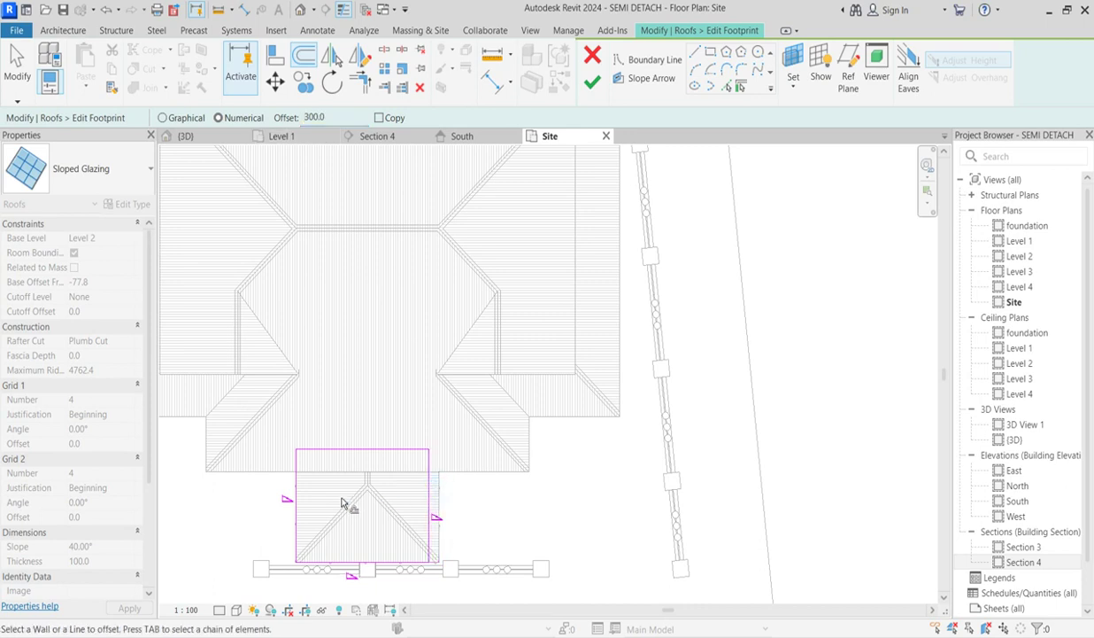
click(295, 515)
click(325, 556)
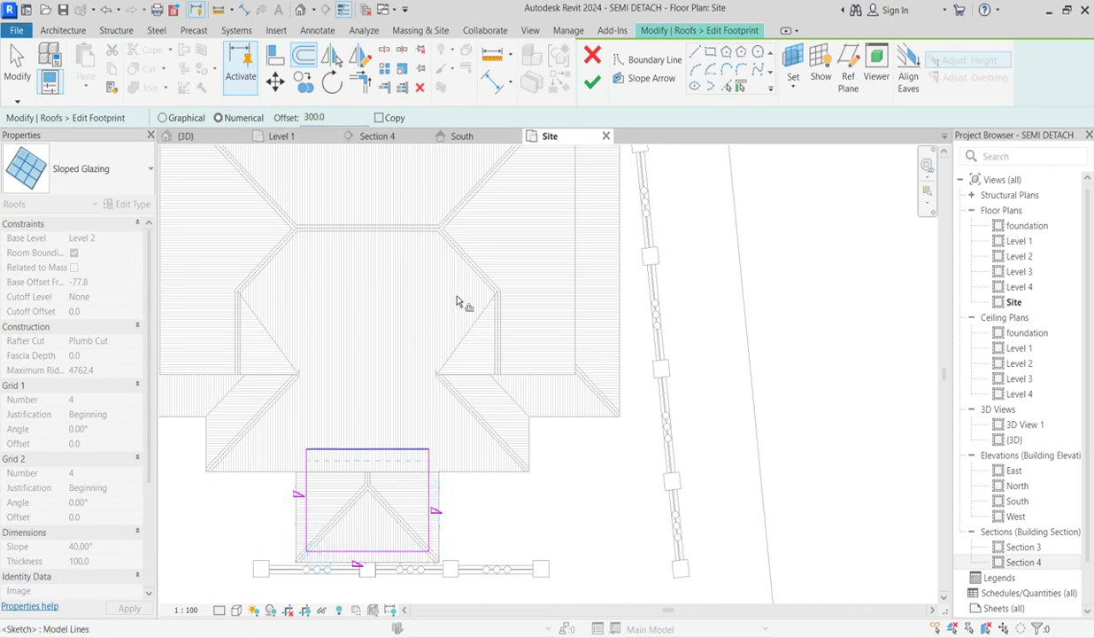
click(592, 81)
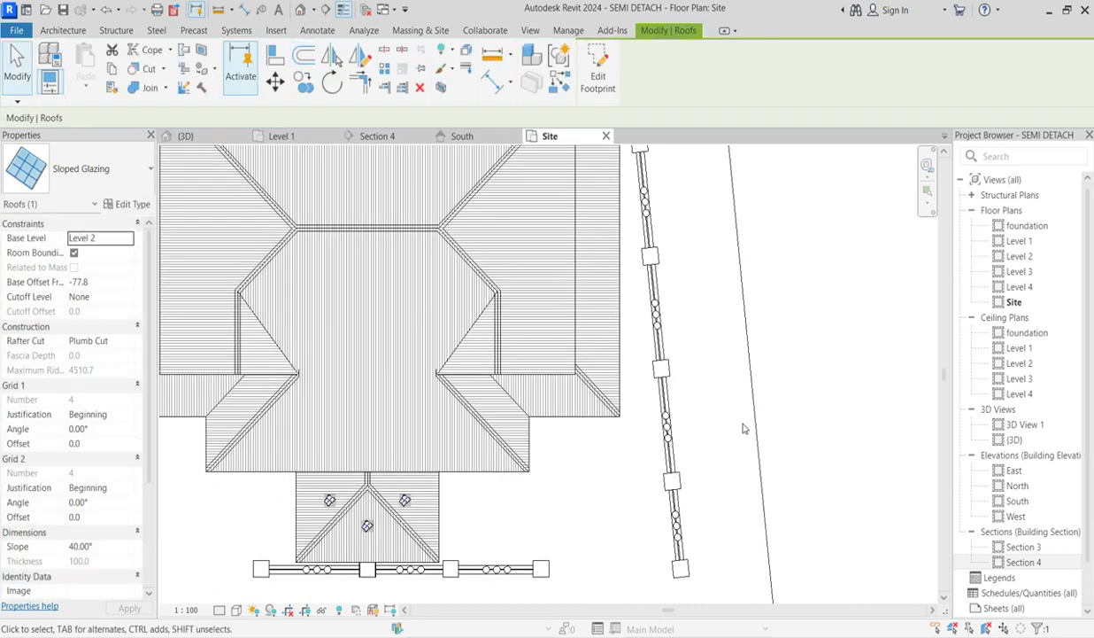
Step: Inspect the roof framing in Section 4 and reopen the Level 4 sloped glazing footprint for editing in the Site floor plan
double_click(1027, 562)
click(361, 399)
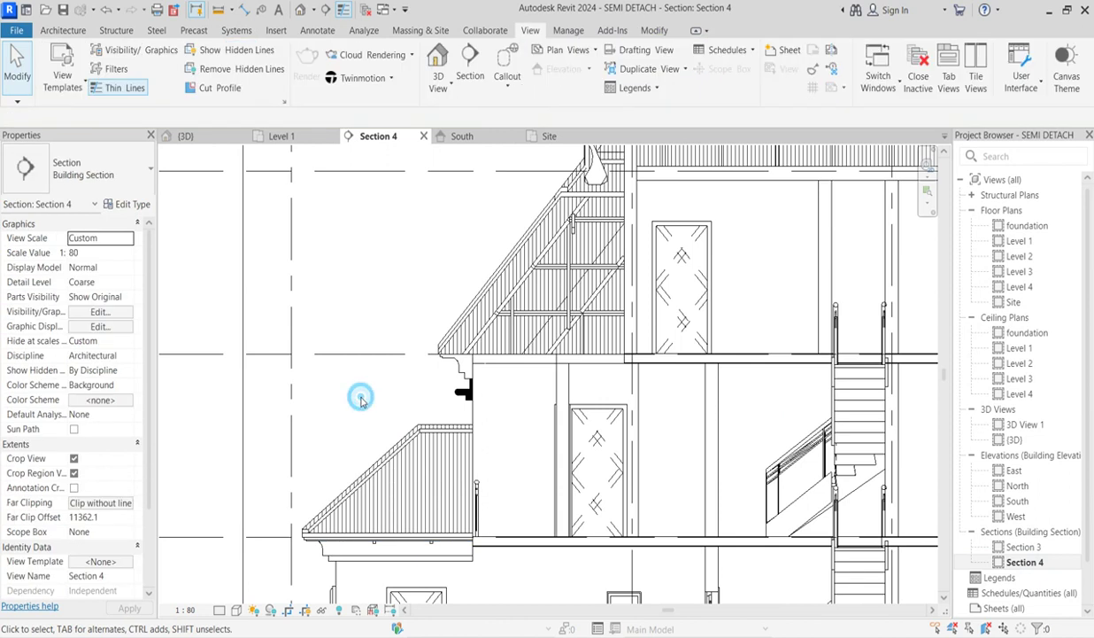
scroll(360, 399, down, 3)
scroll(673, 293, up, 4)
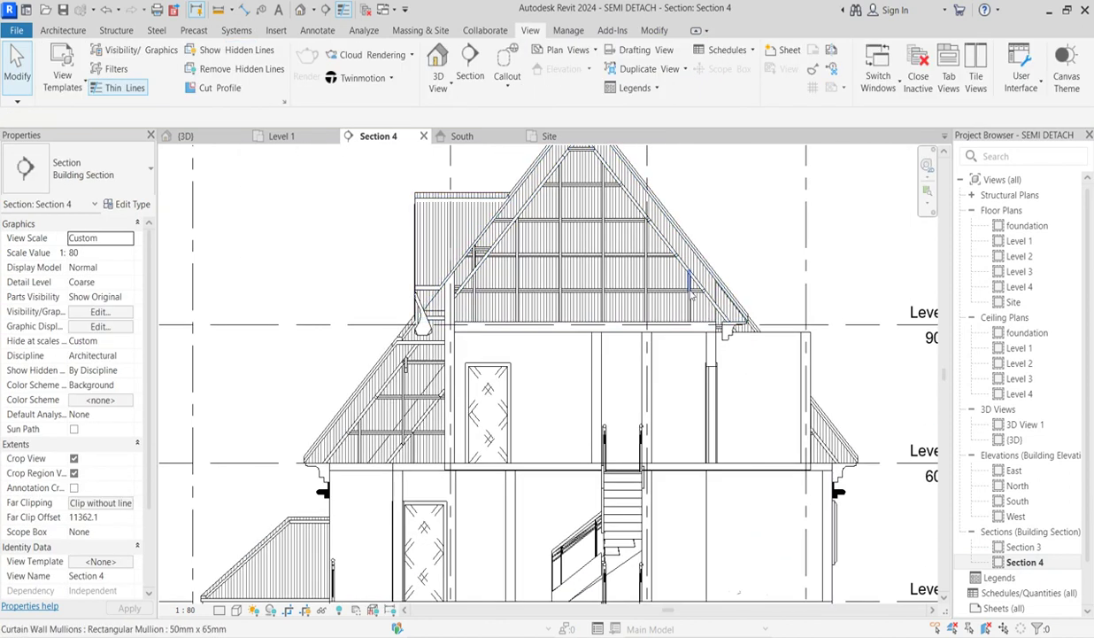
scroll(693, 295, up, 2)
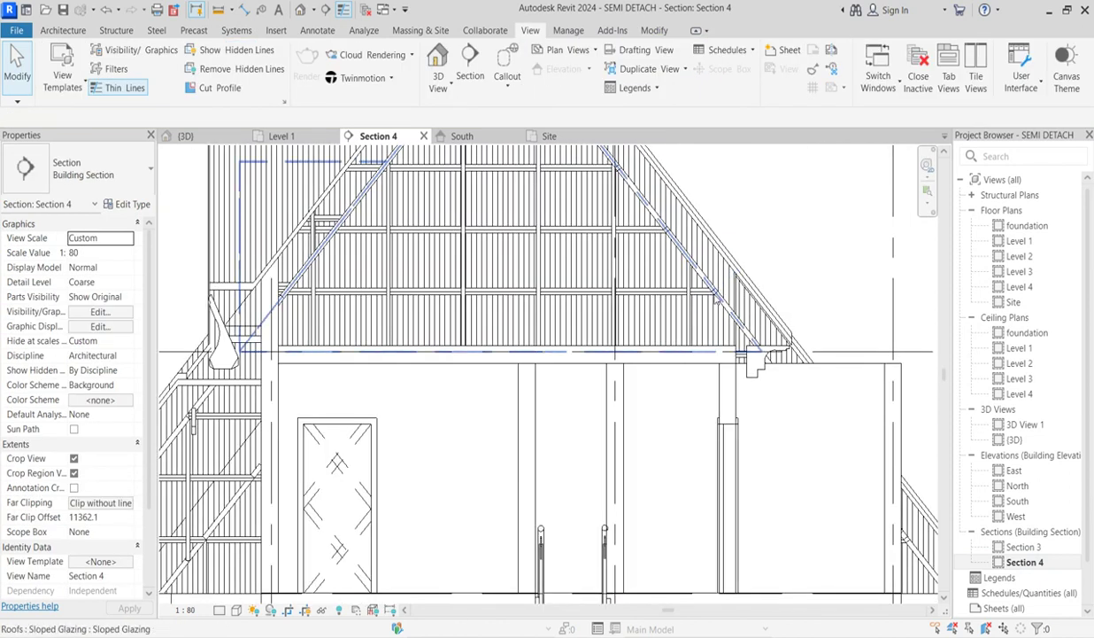
click(670, 385)
scroll(668, 389, down, 3)
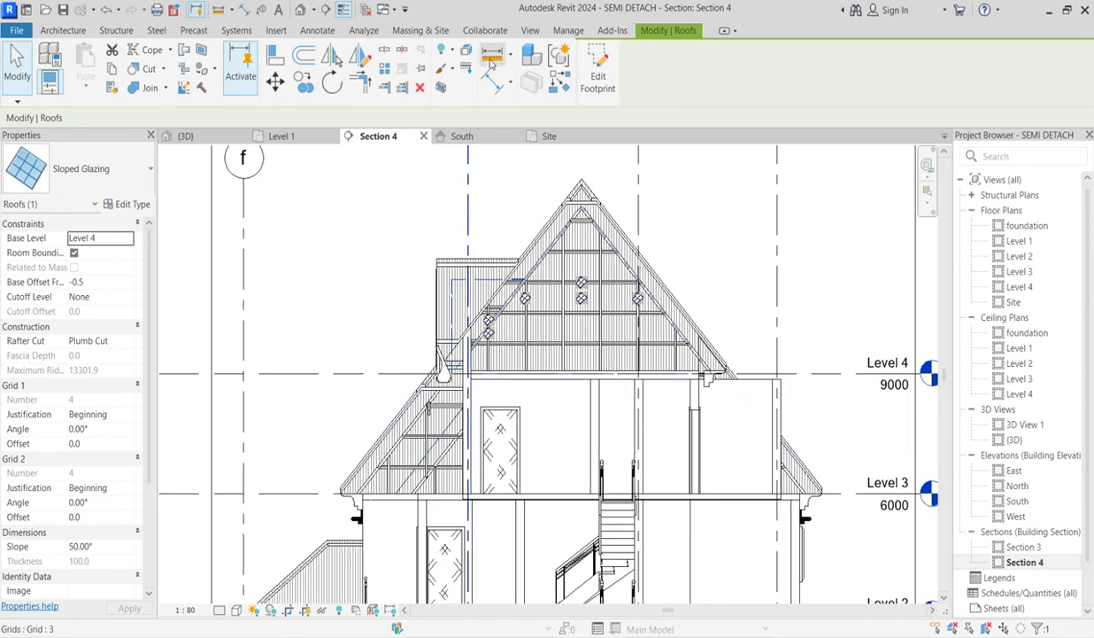
click(601, 89)
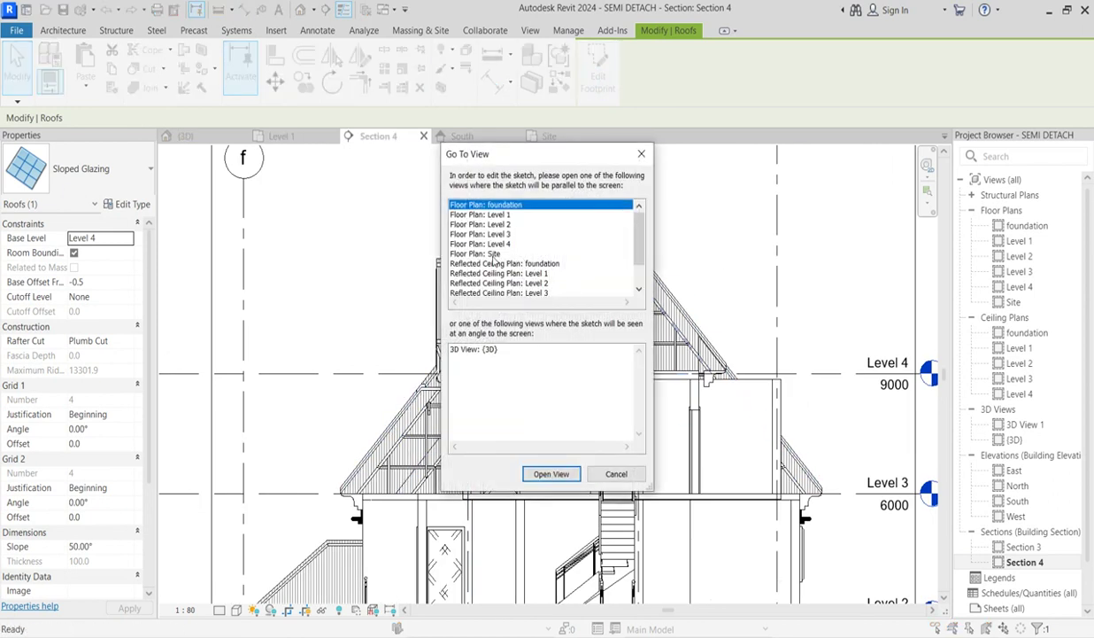
click(493, 254)
click(550, 474)
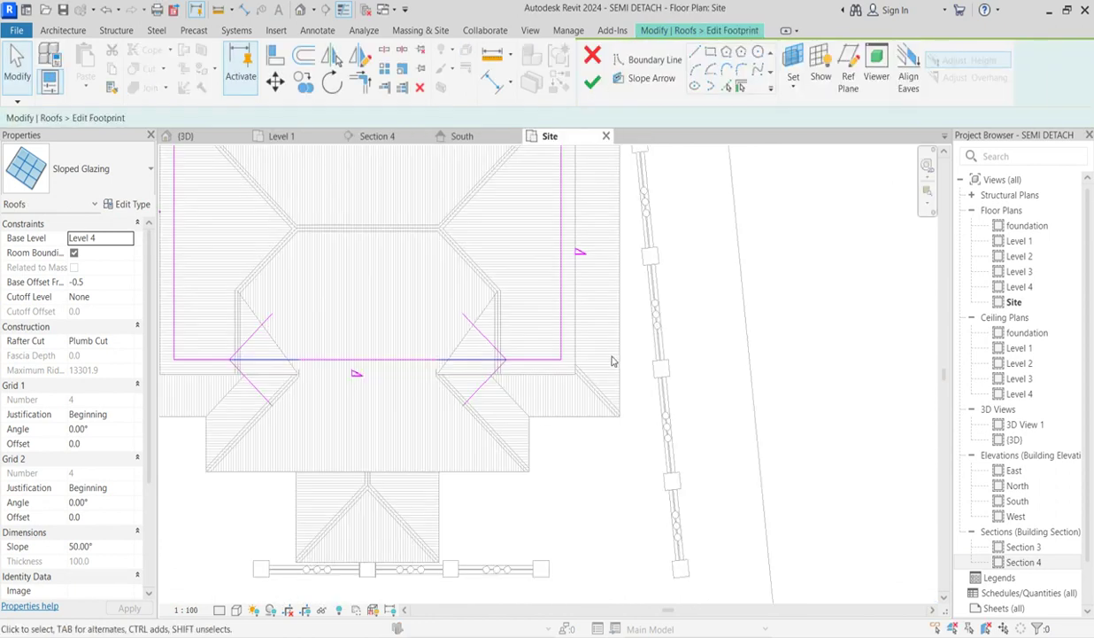
Step: Offset the north, west, south and east outer lines of the Level 4 footprint 200 mm outward and finish the sketch
scroll(684, 361, down, 5)
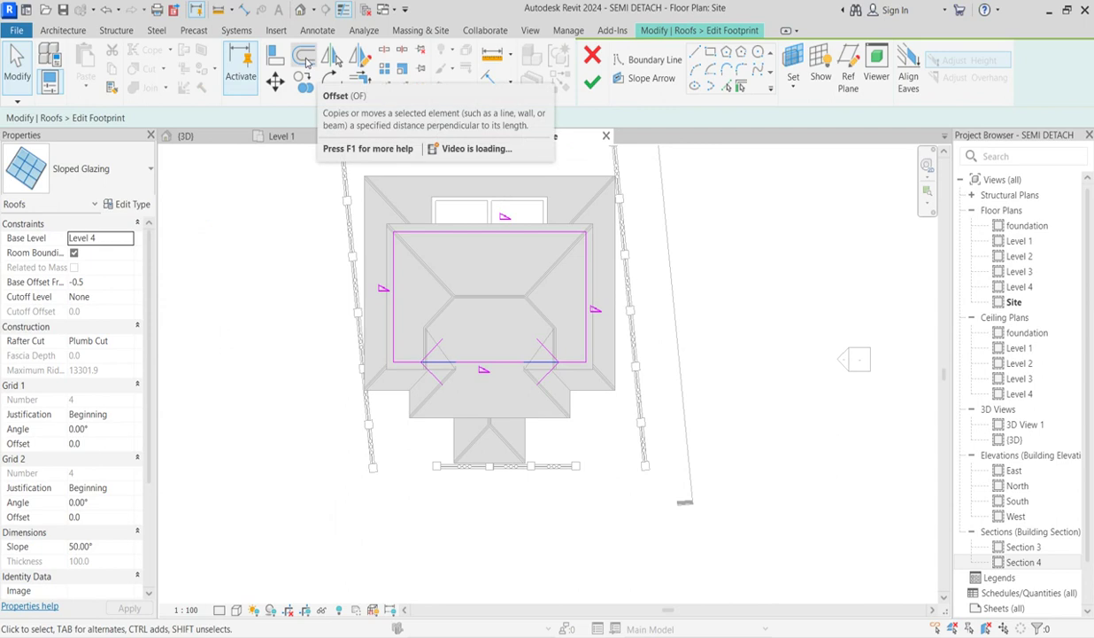
click(304, 57)
drag(329, 121, 319, 120)
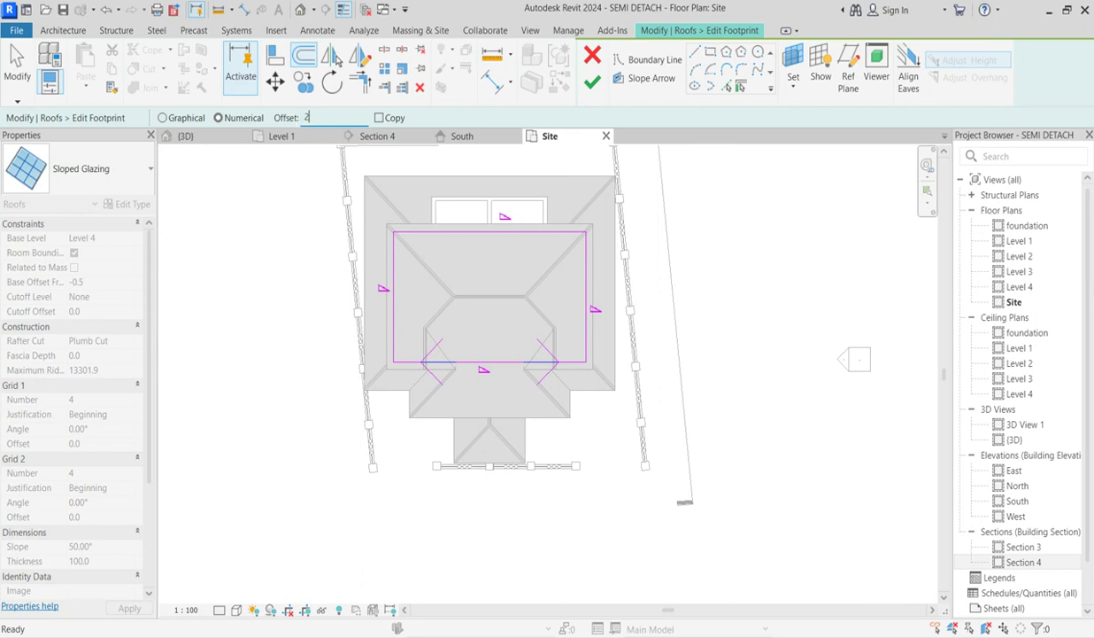
text(200)
key(Return)
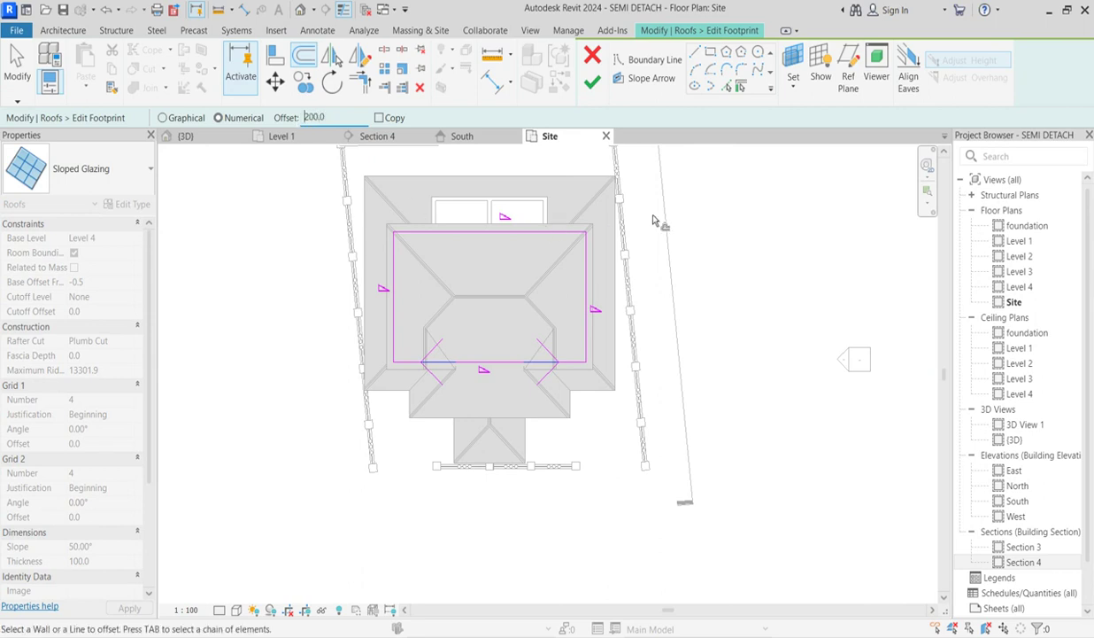
click(544, 232)
click(385, 276)
click(410, 363)
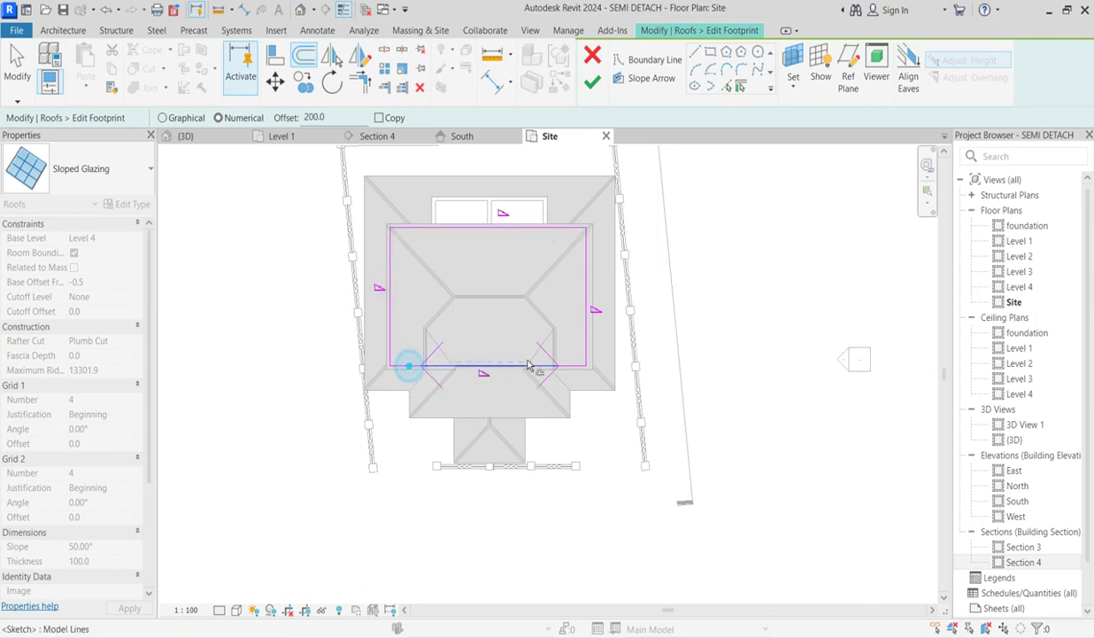
click(587, 325)
key(Escape)
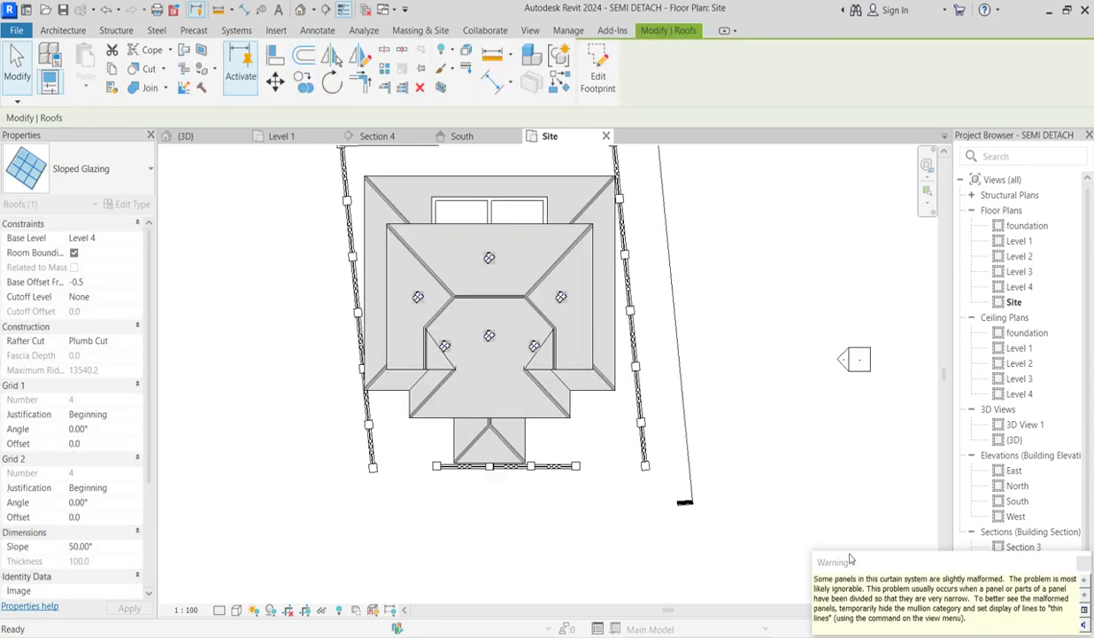
click(825, 450)
Step: Open Section 4 and start moving the Level 4 sloped glazing roof
double_click(992, 562)
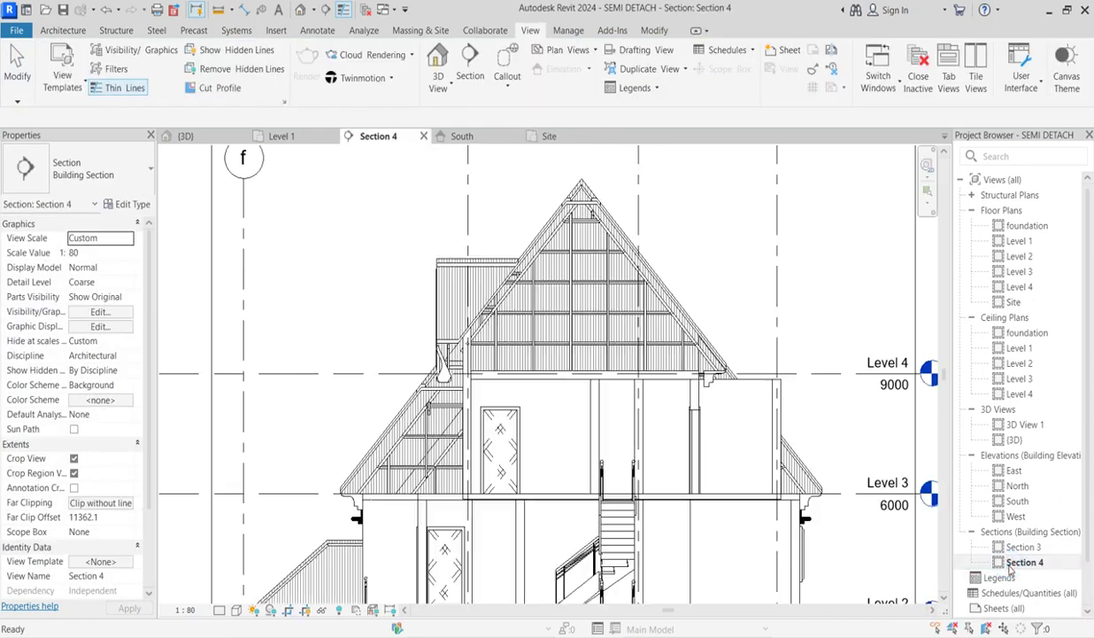
scroll(559, 368, up, 2)
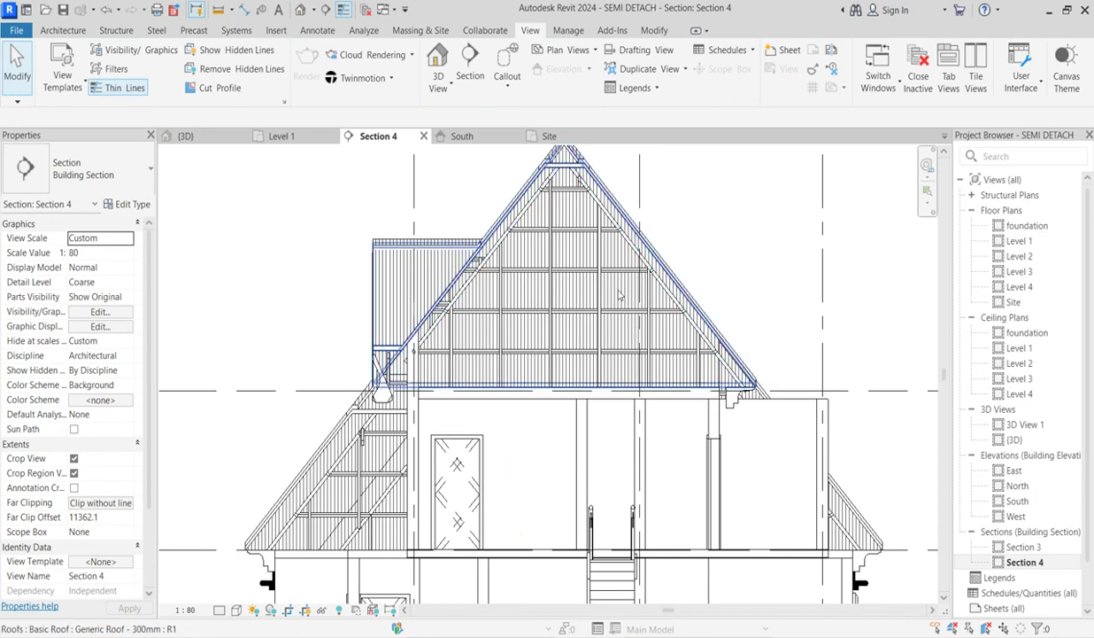
scroll(456, 267, up, 2)
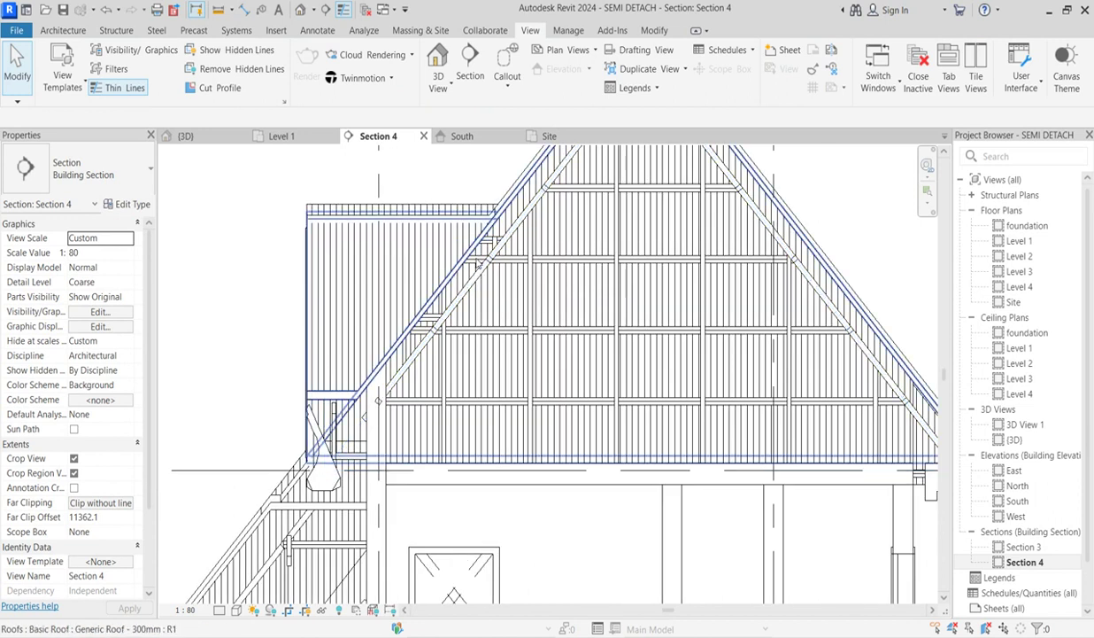
click(475, 281)
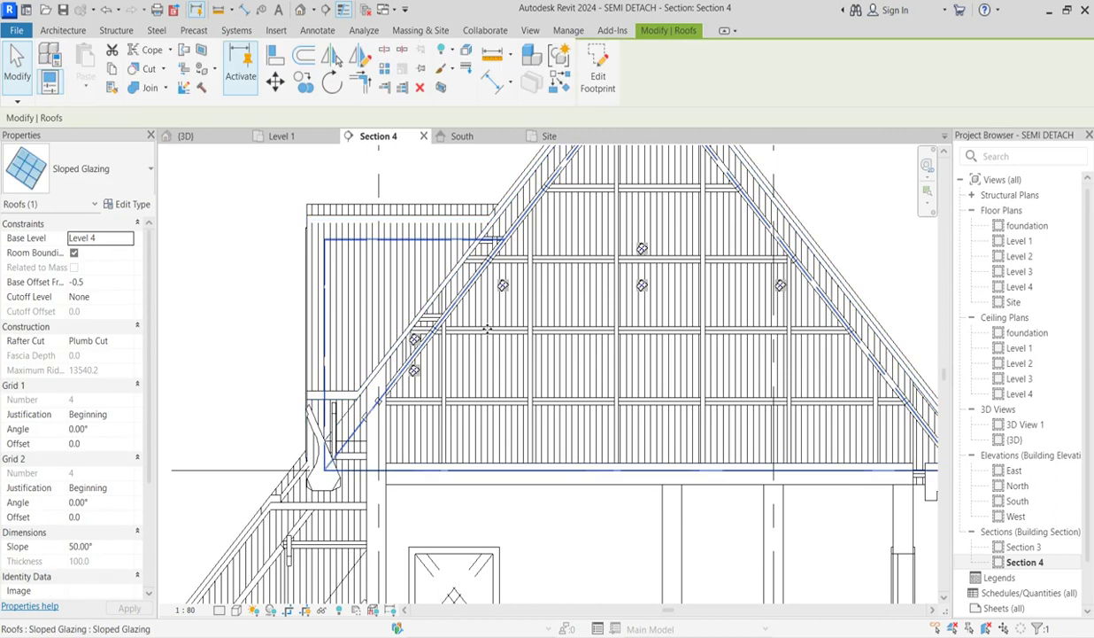
scroll(531, 248, down, 3)
scroll(560, 223, up, 1)
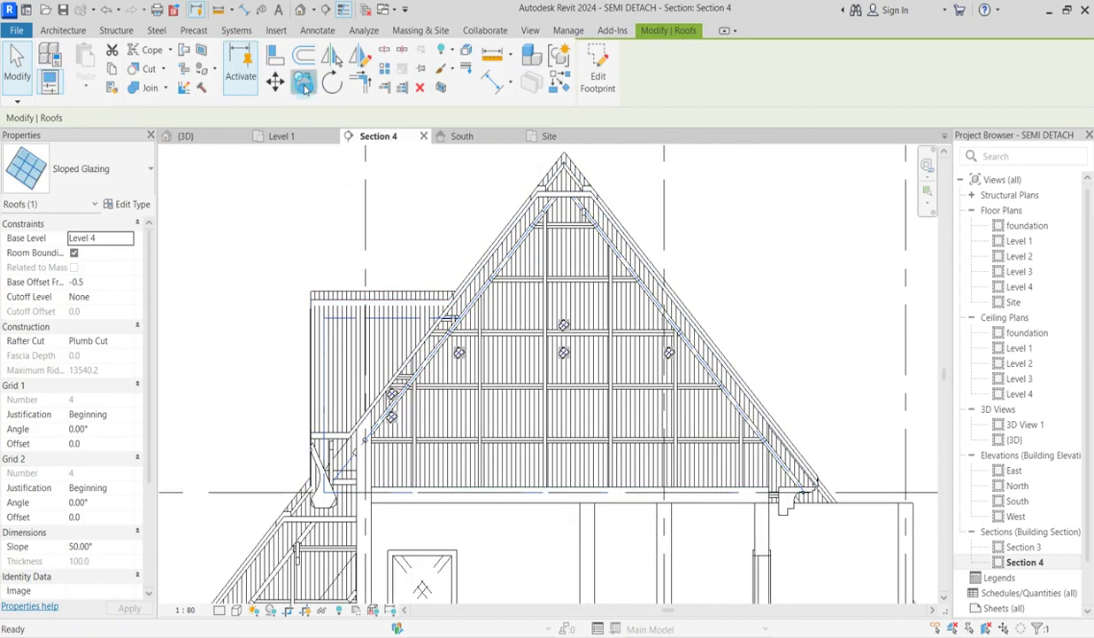
click(303, 84)
scroll(584, 204, up, 4)
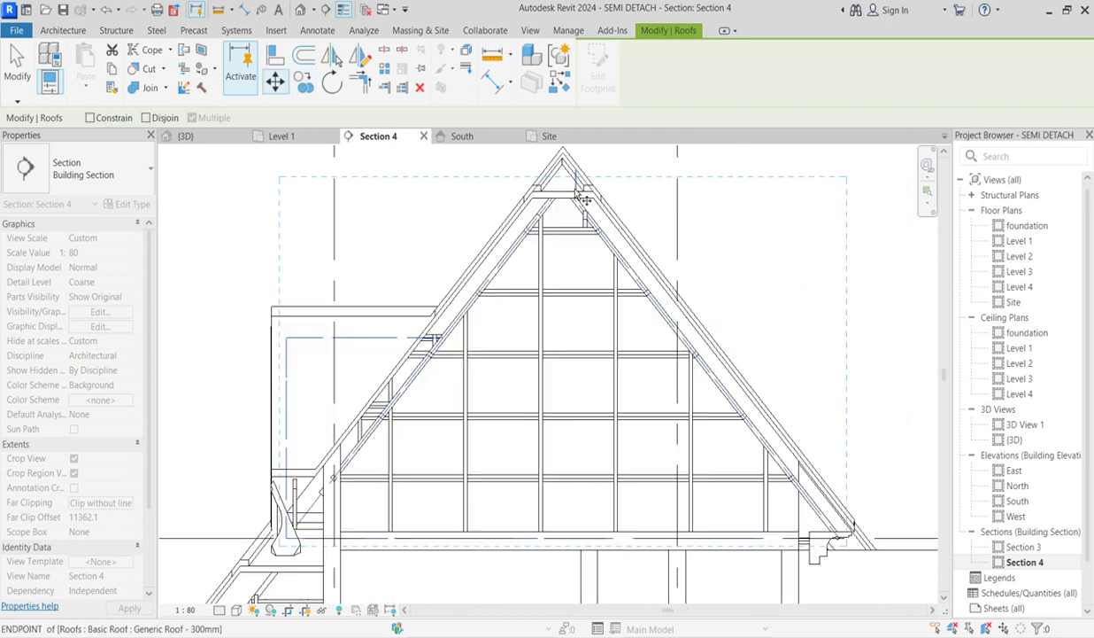
click(555, 152)
scroll(555, 159, down, 1)
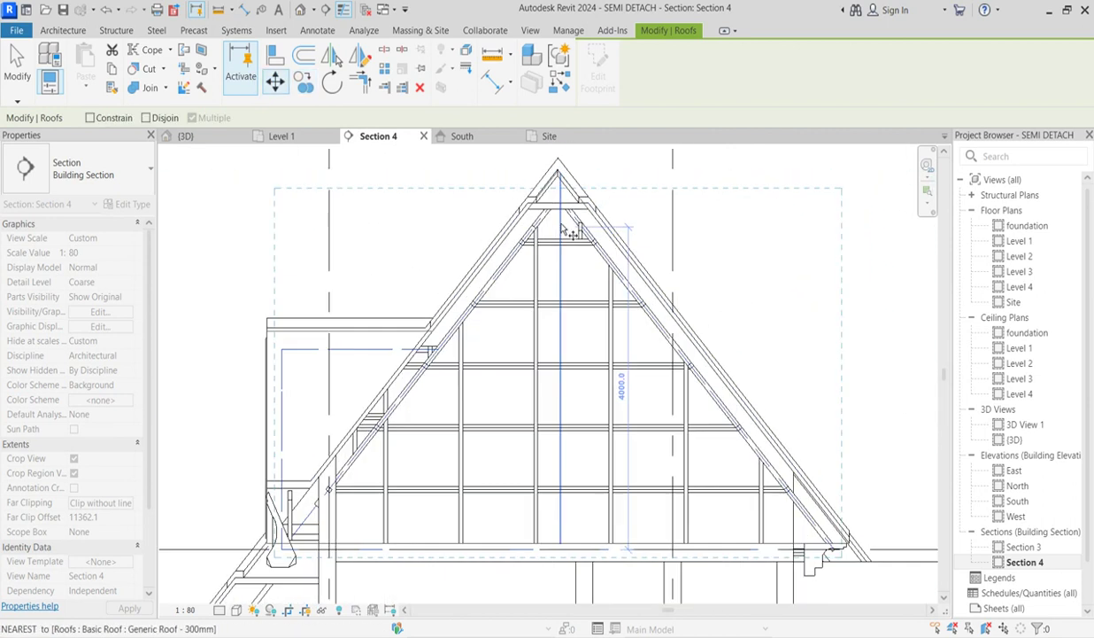
scroll(557, 203, up, 1)
scroll(559, 203, up, 1)
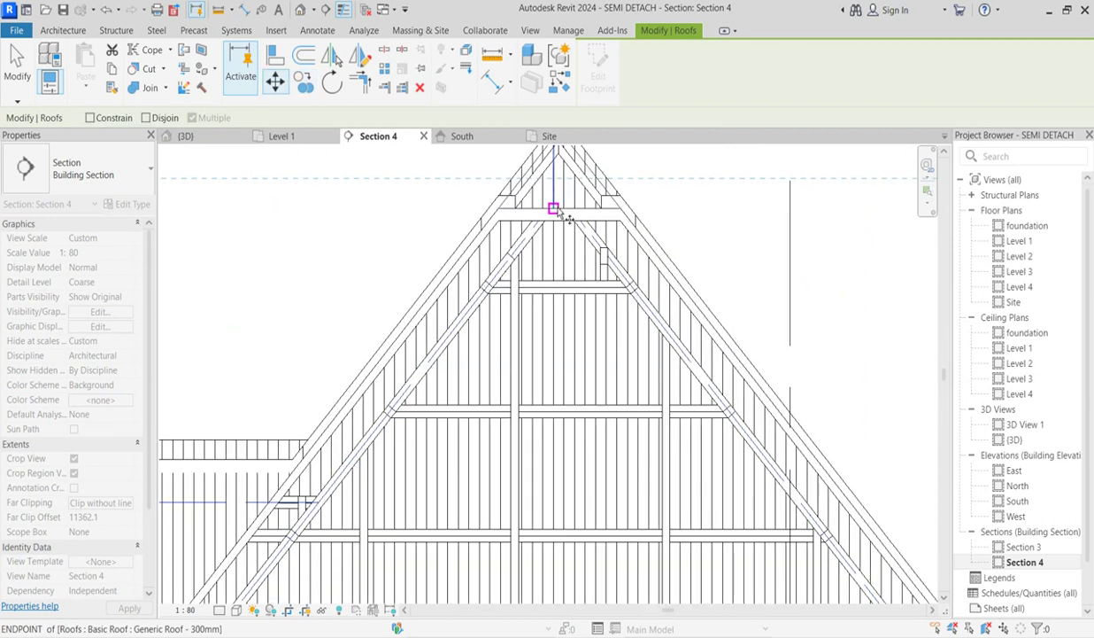
scroll(564, 210, up, 1)
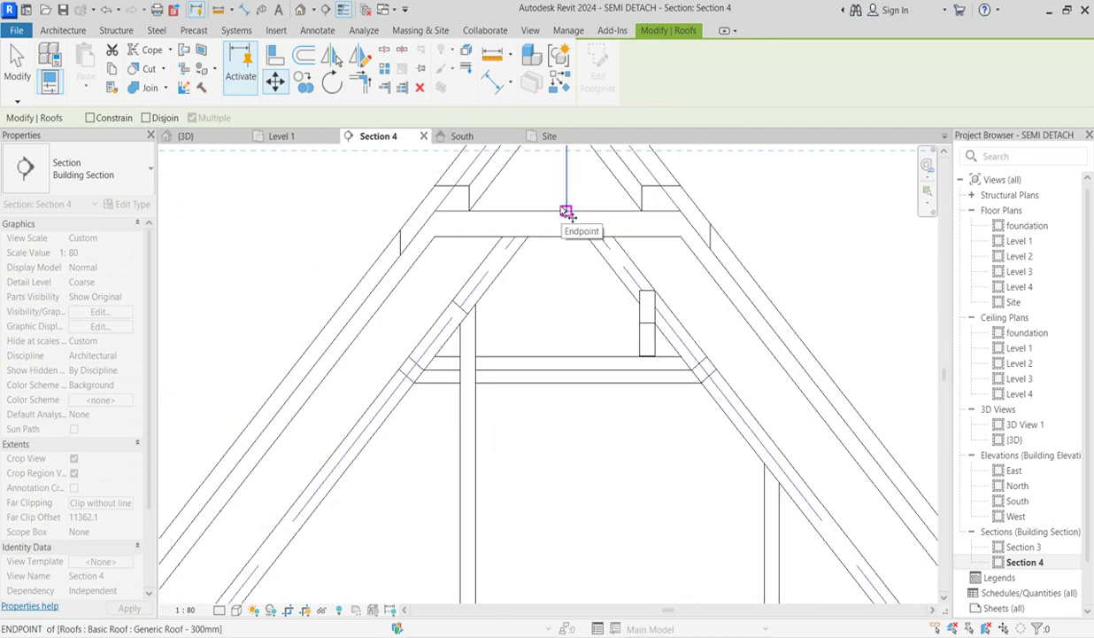
key(Escape)
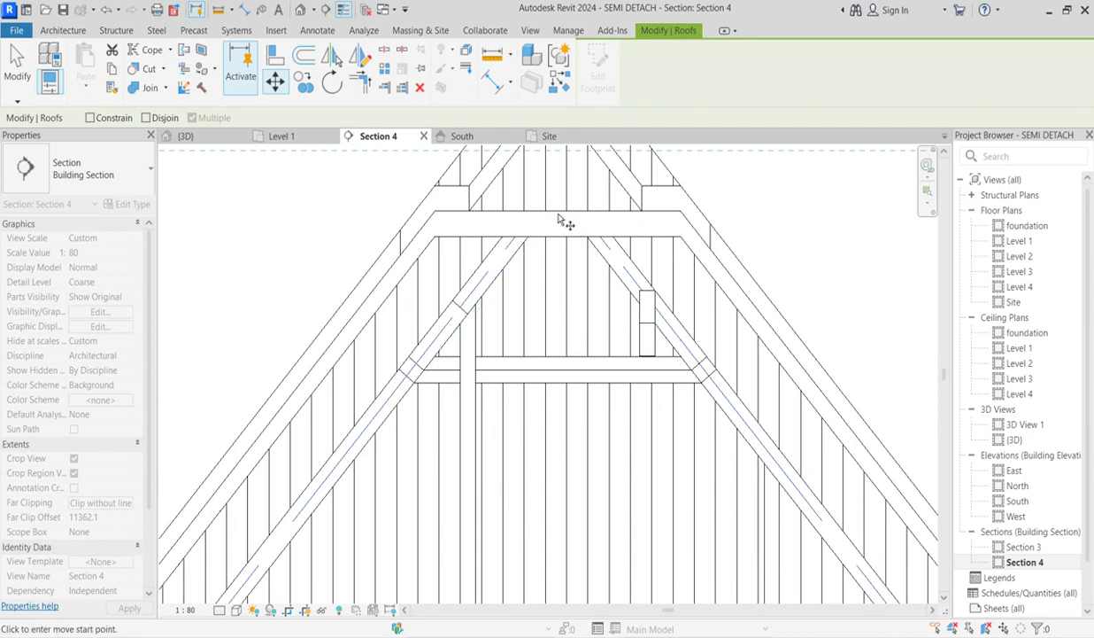
Step: Move the Level 4 sloped glazing roof 120 mm vertically up, and nudge it further up to a base offset of 199.5
click(560, 213)
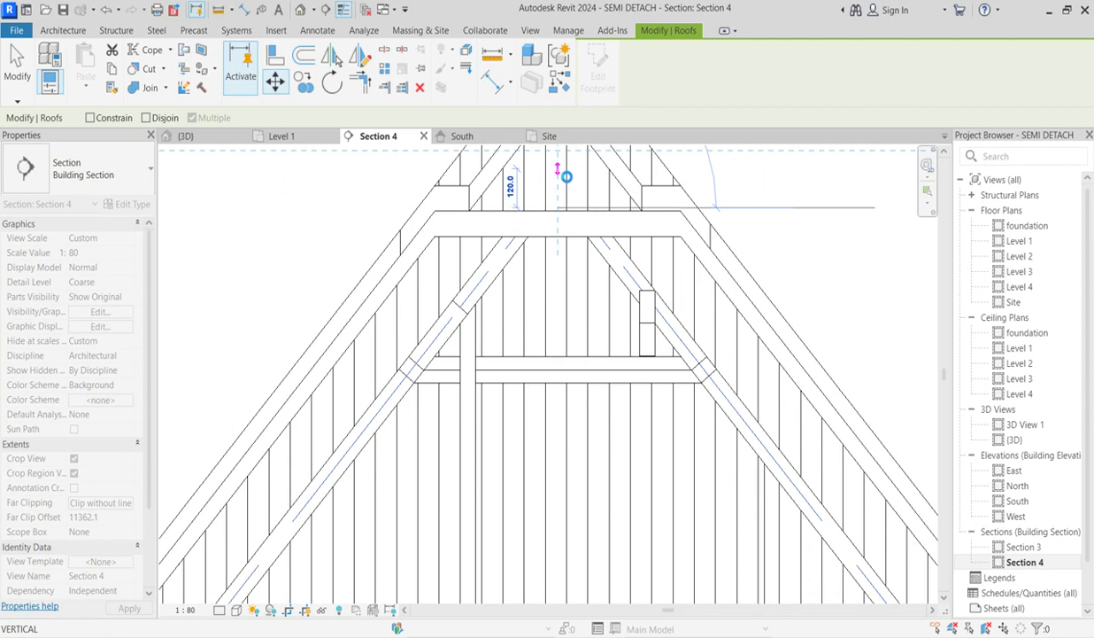
click(563, 174)
scroll(563, 175, down, 2)
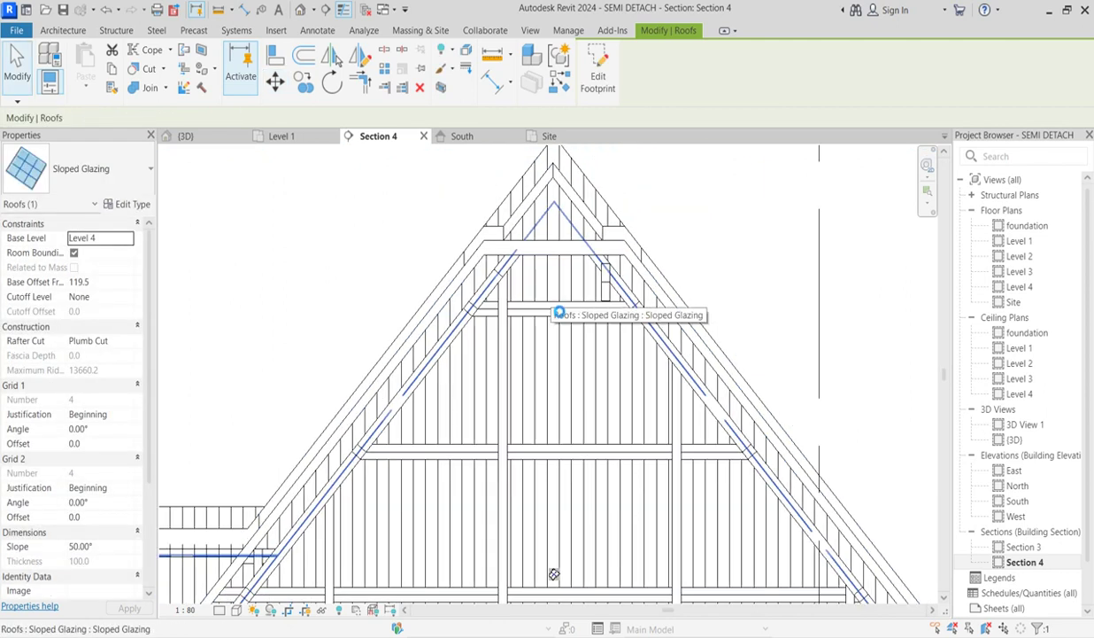
key(Up)
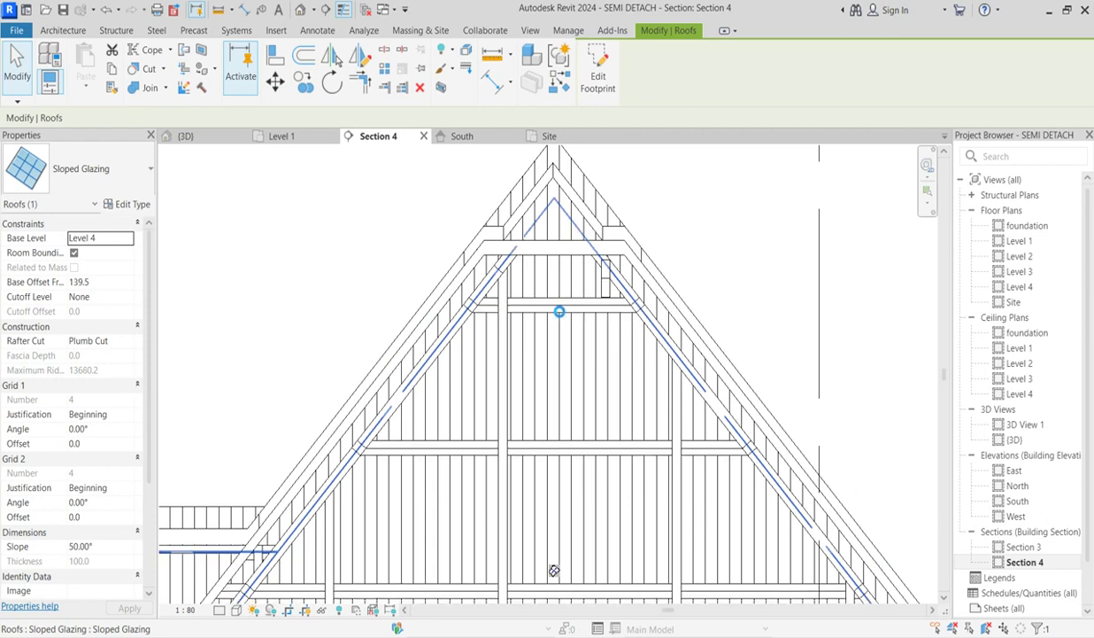
key(Up)
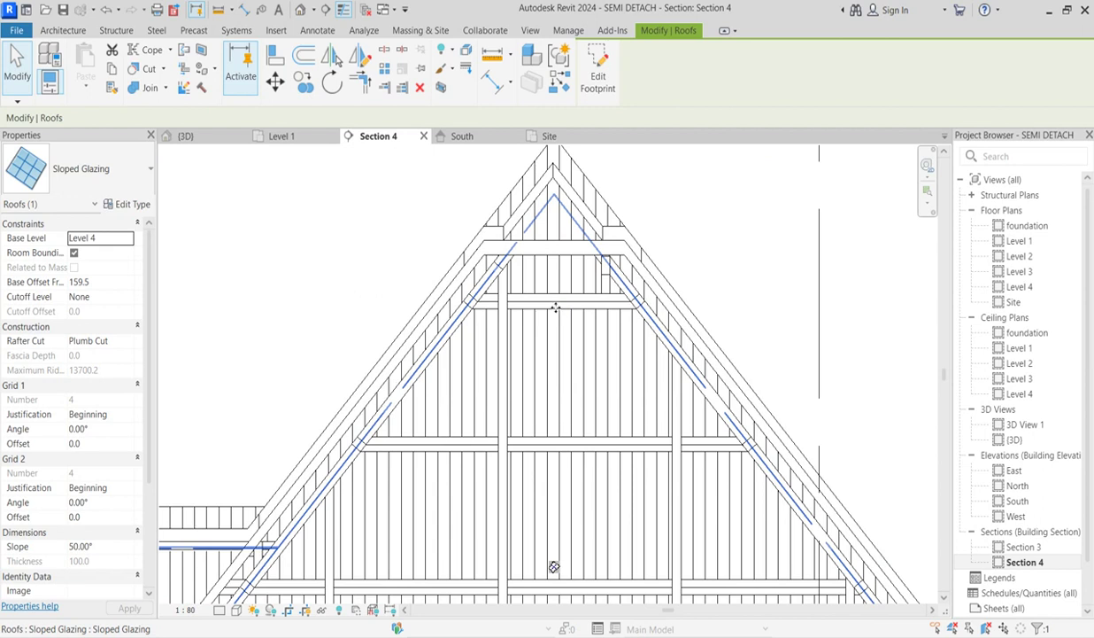
key(Up)
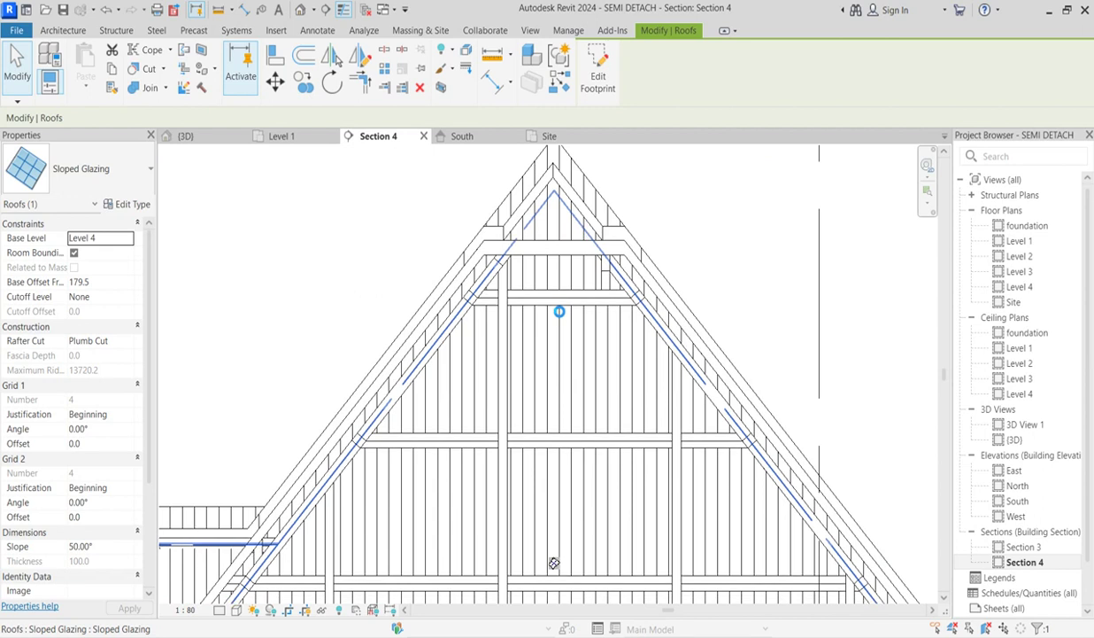
key(Up)
key(Escape)
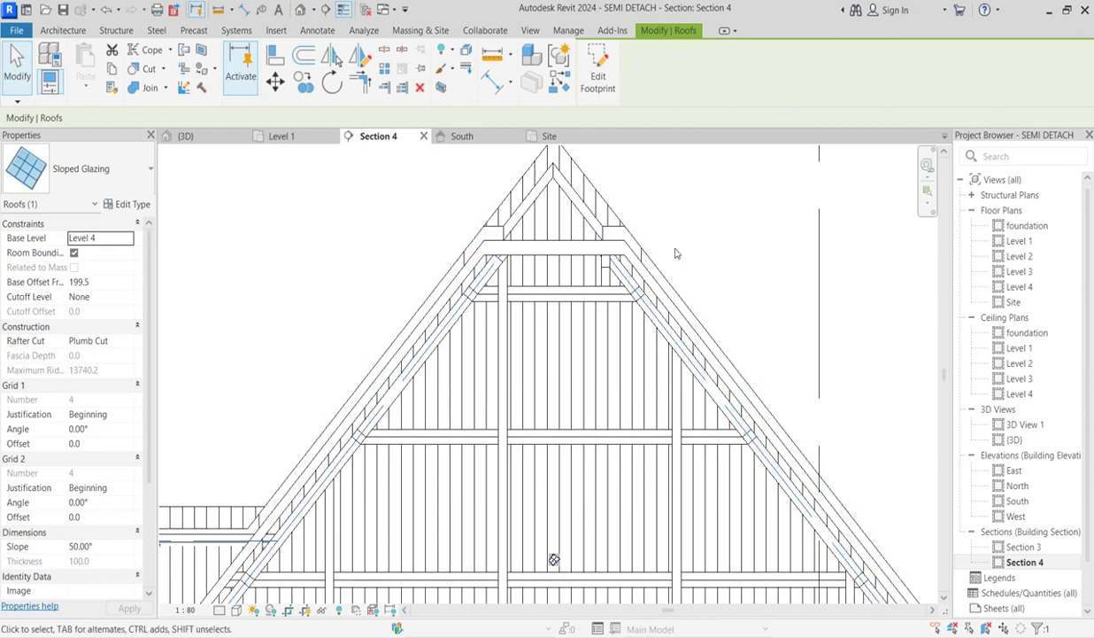
Step: Override the Level 4 generic roof's graphics in Section 4 by element, turning off its foreground surface pattern
scroll(620, 408, down, 4)
scroll(557, 586, down, 2)
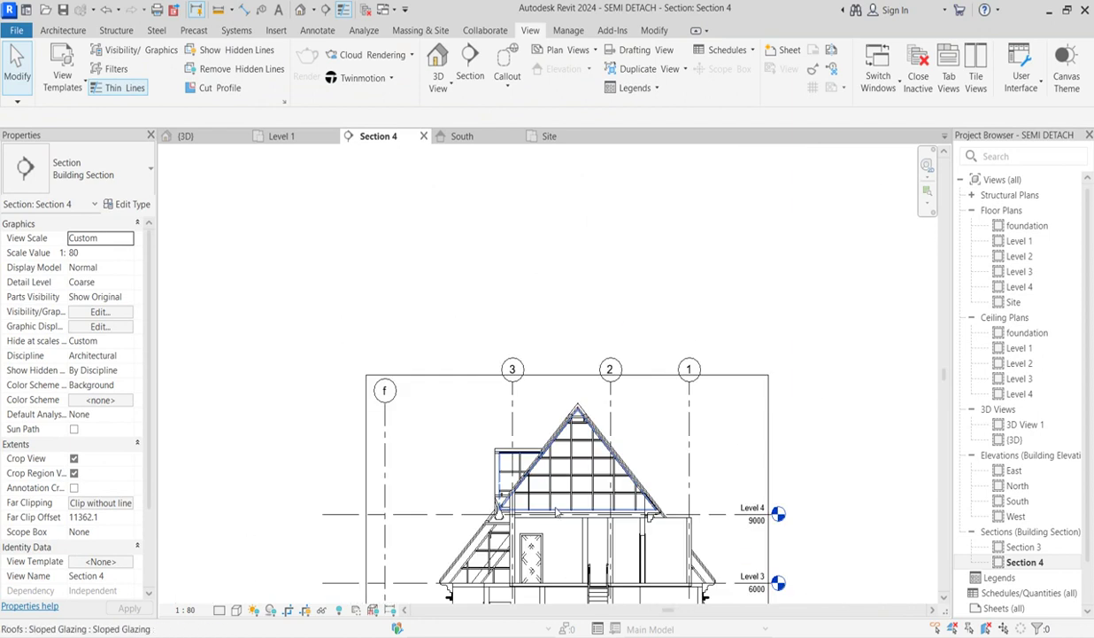
scroll(496, 465, up, 5)
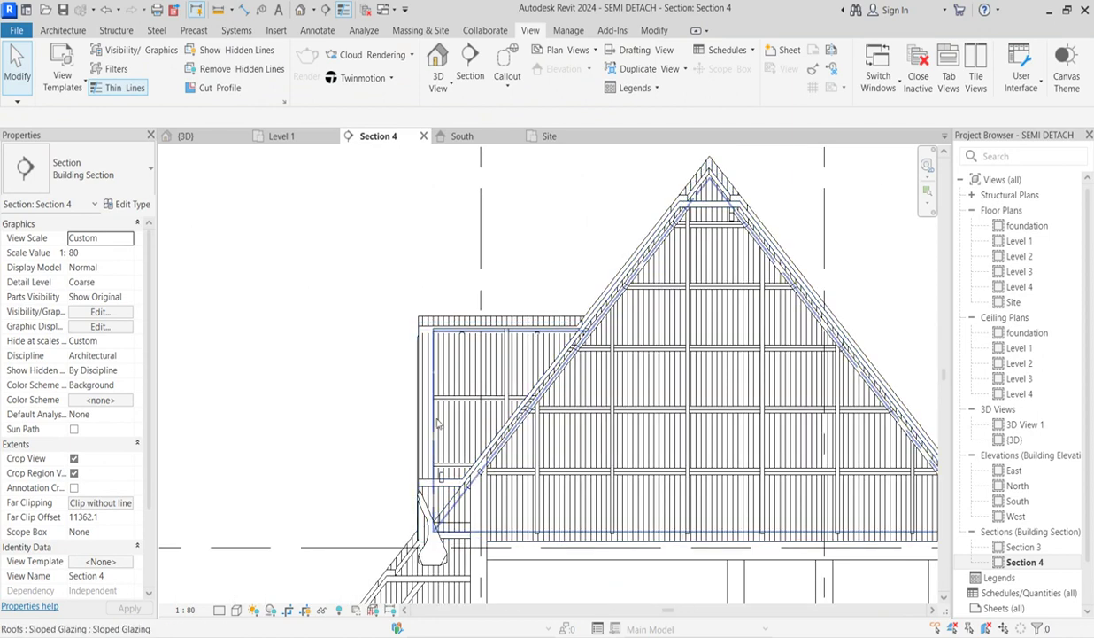
click(424, 451)
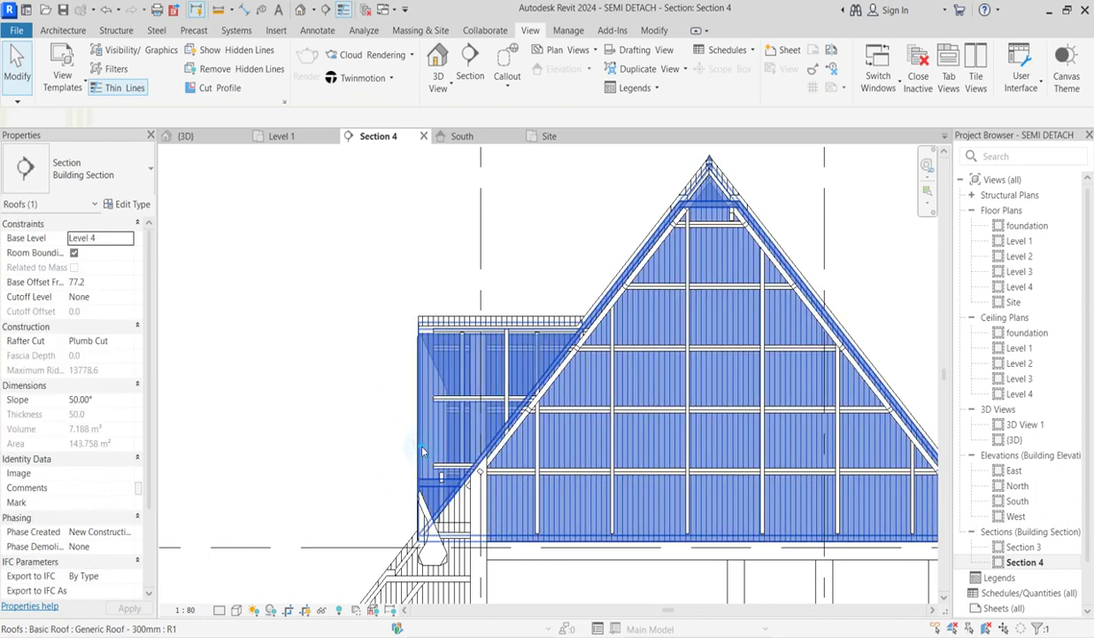
right_click(425, 452)
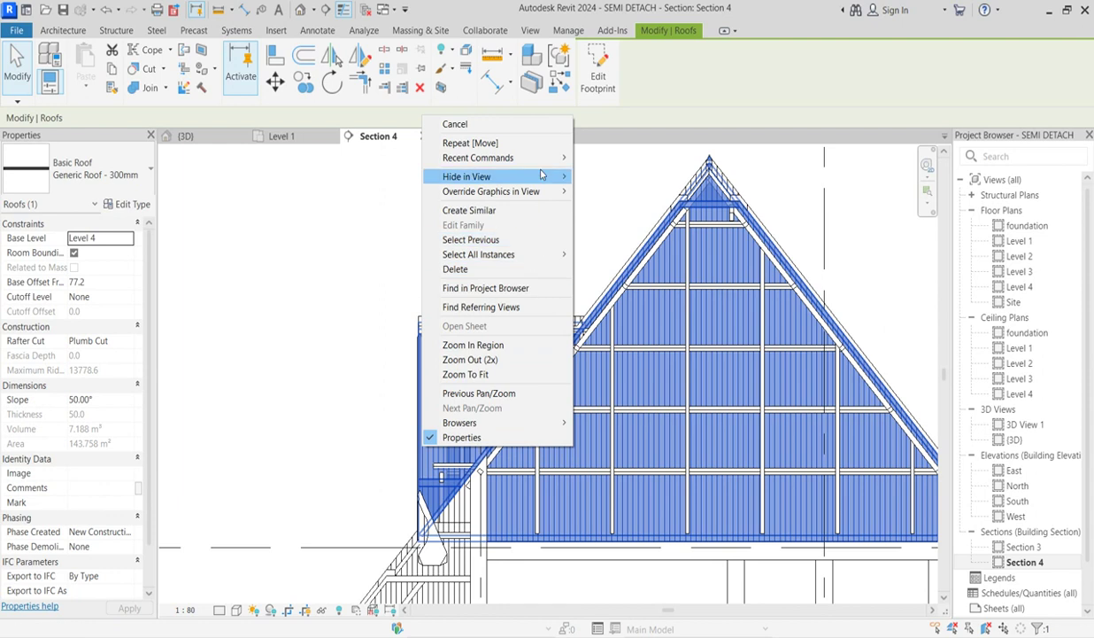
mouse_move(522, 190)
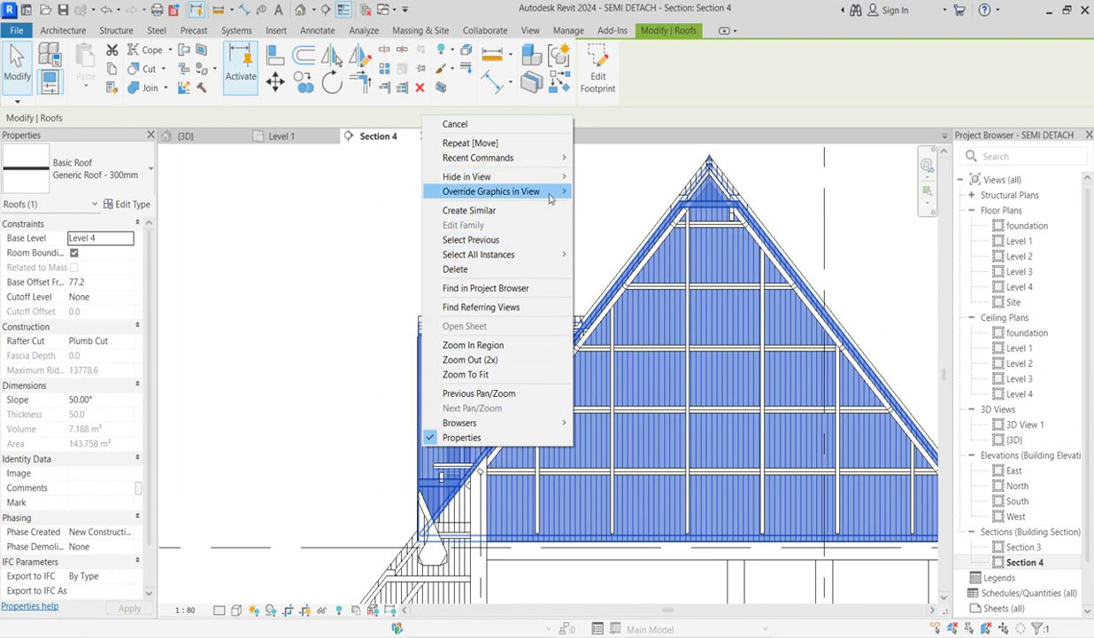
click(615, 192)
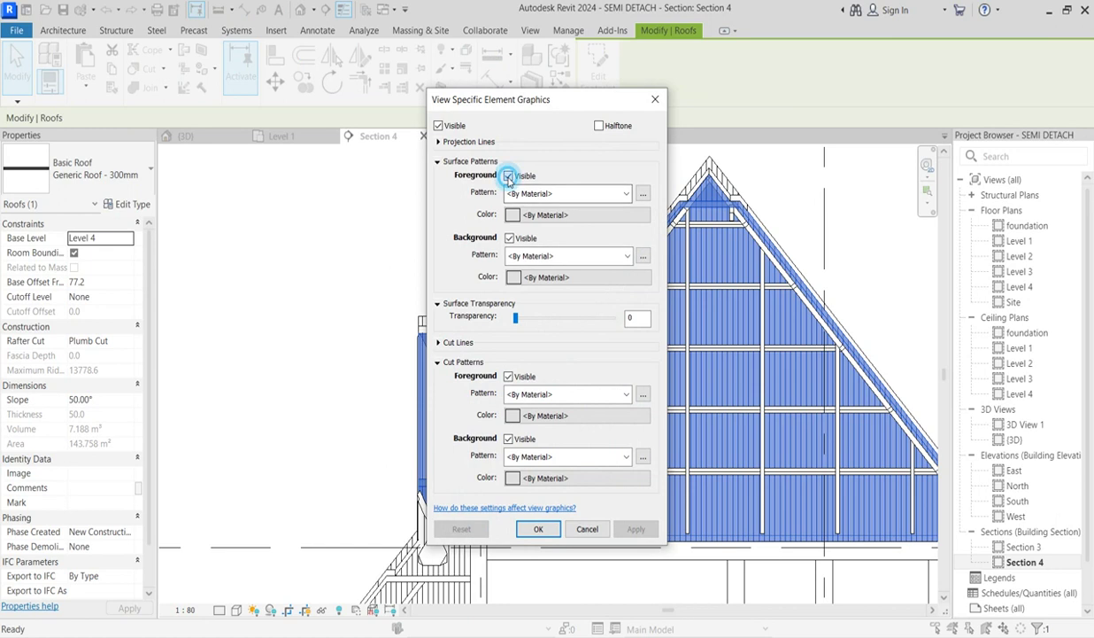
click(509, 176)
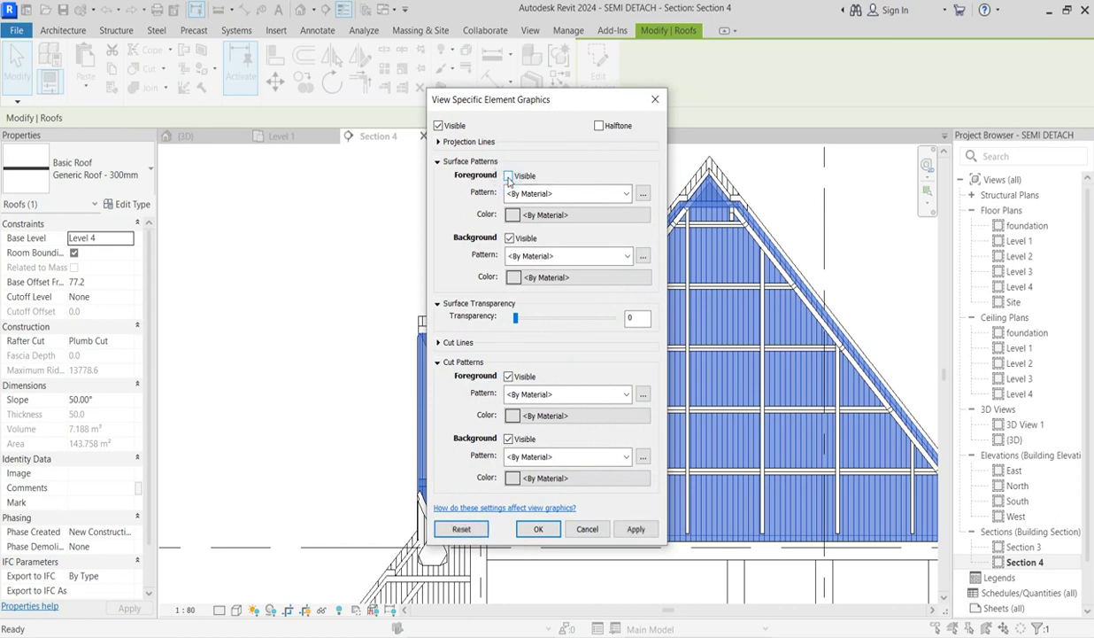
click(633, 530)
click(535, 529)
click(340, 244)
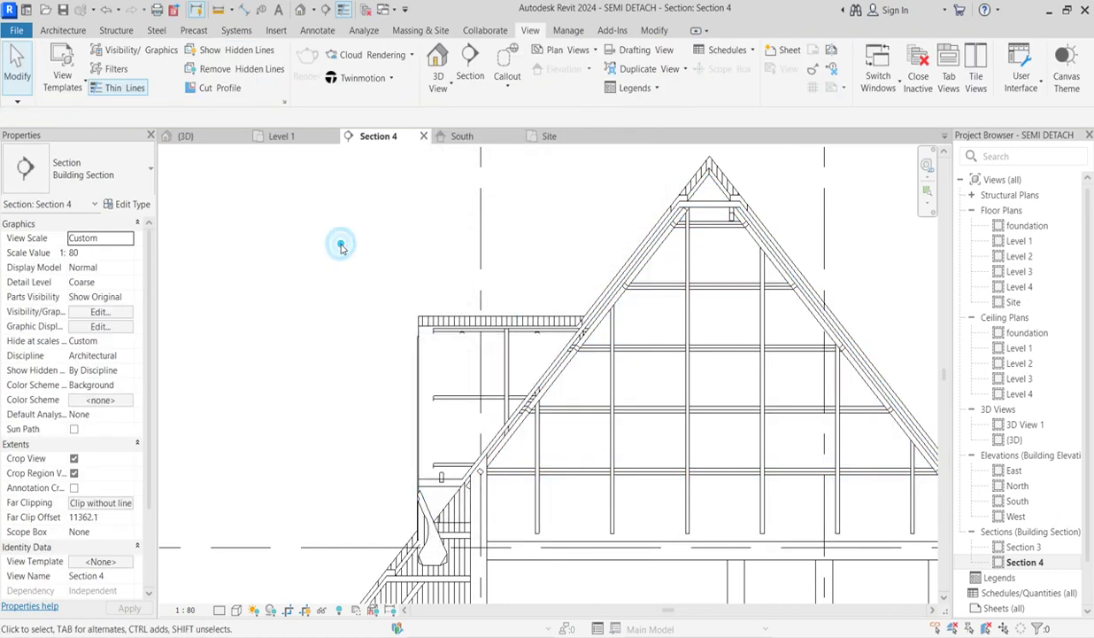
Step: Override the Level 3 generic roof's graphics in Section 4 by element, hiding the foreground surface pattern and keeping the background visible
scroll(340, 244, down, 2)
scroll(359, 512, up, 2)
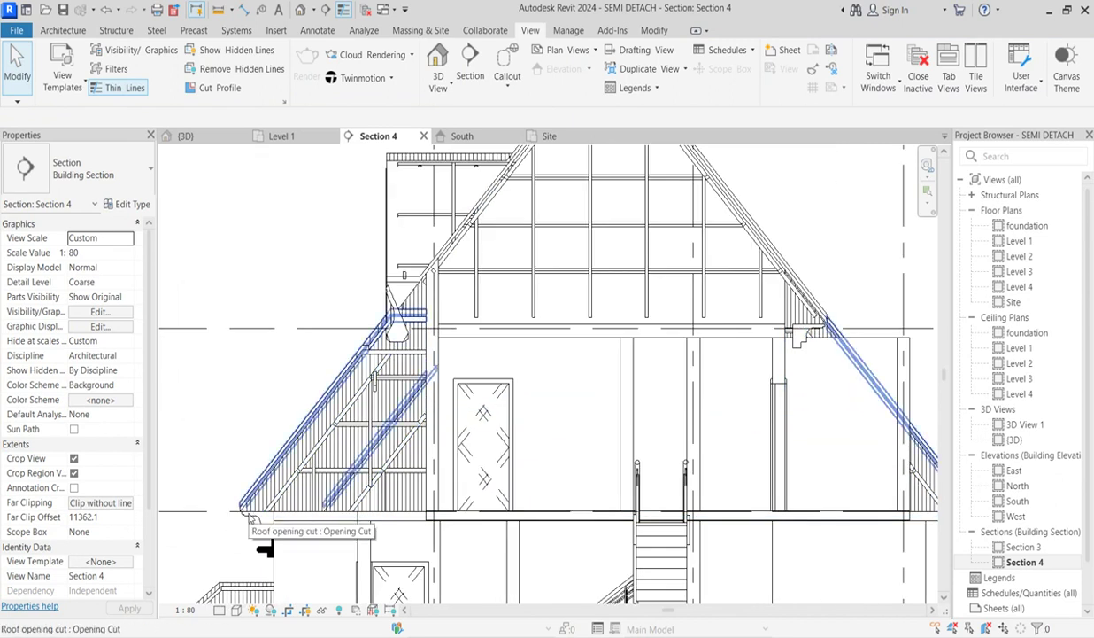
scroll(263, 521, up, 1)
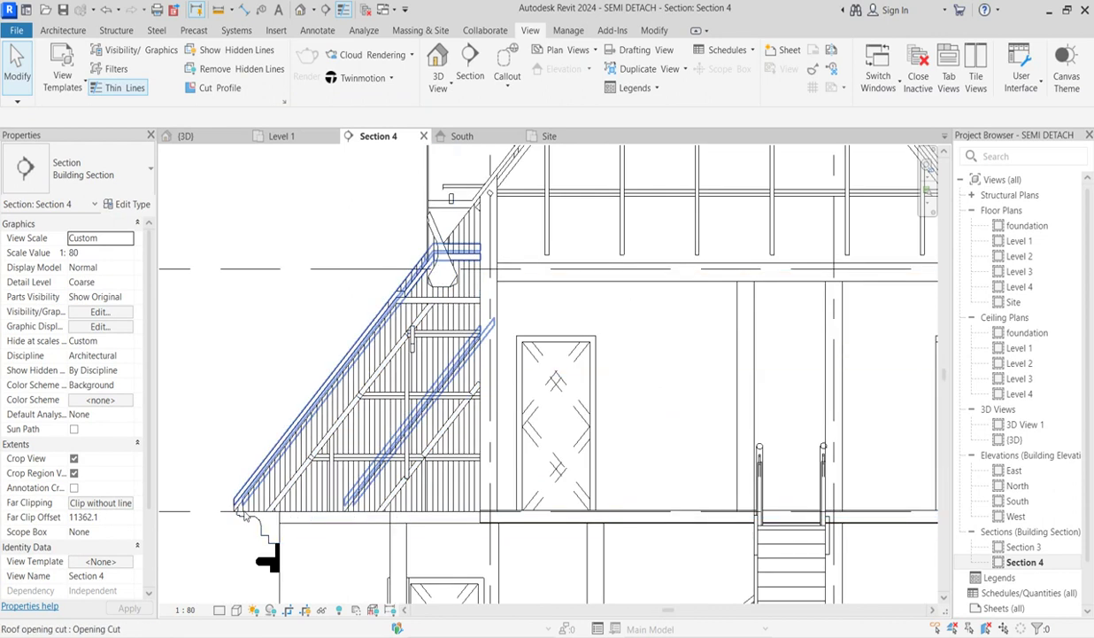
scroll(238, 516, up, 4)
click(231, 518)
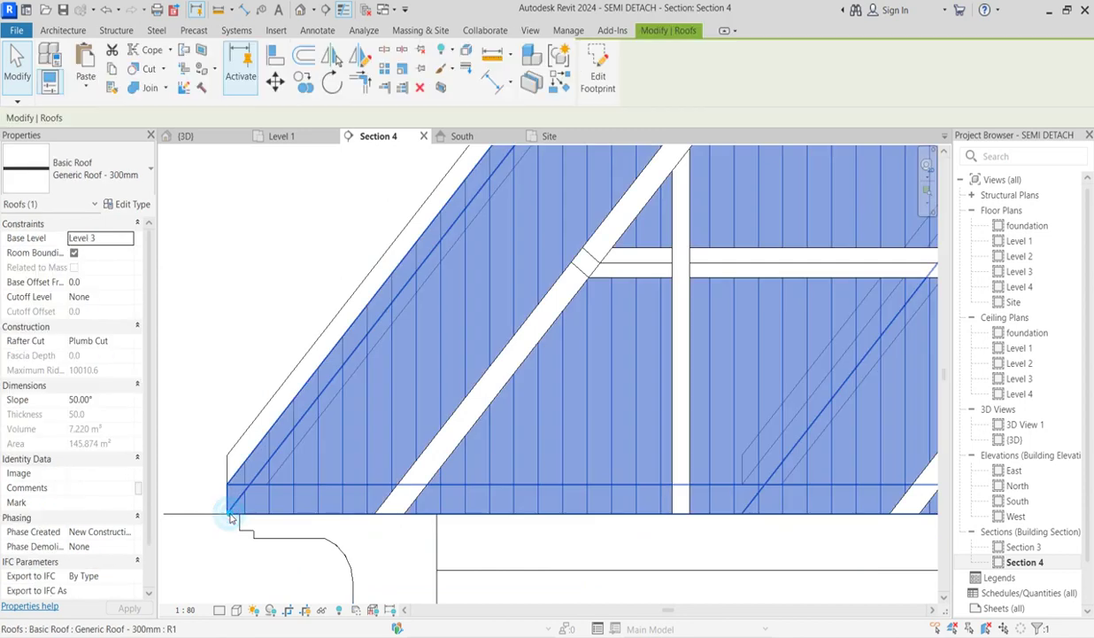
right_click(230, 516)
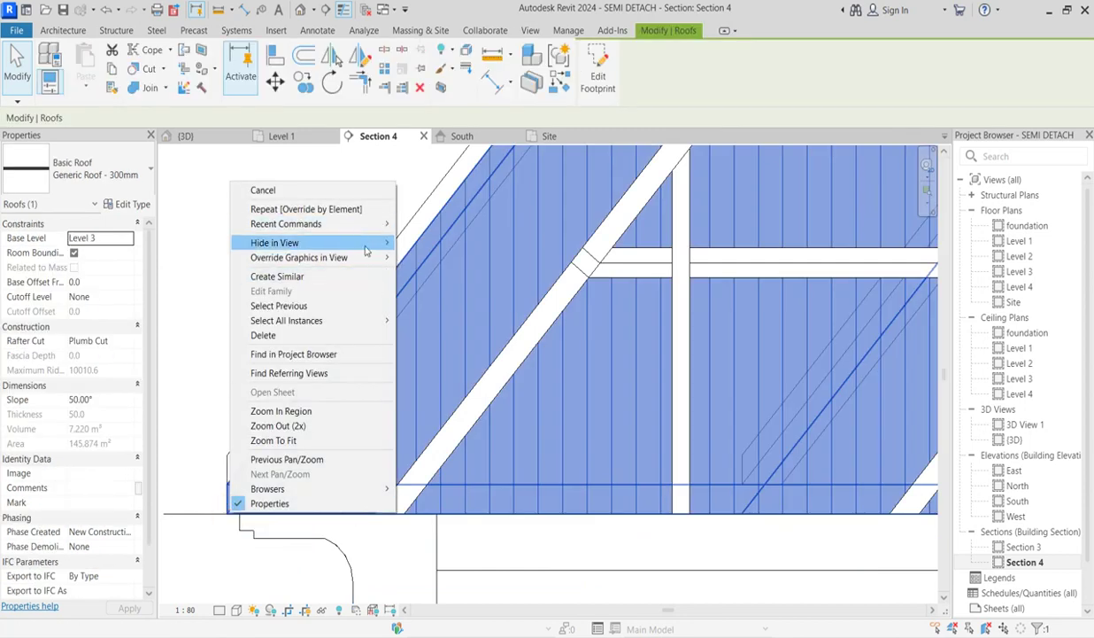
mouse_move(372, 257)
click(429, 259)
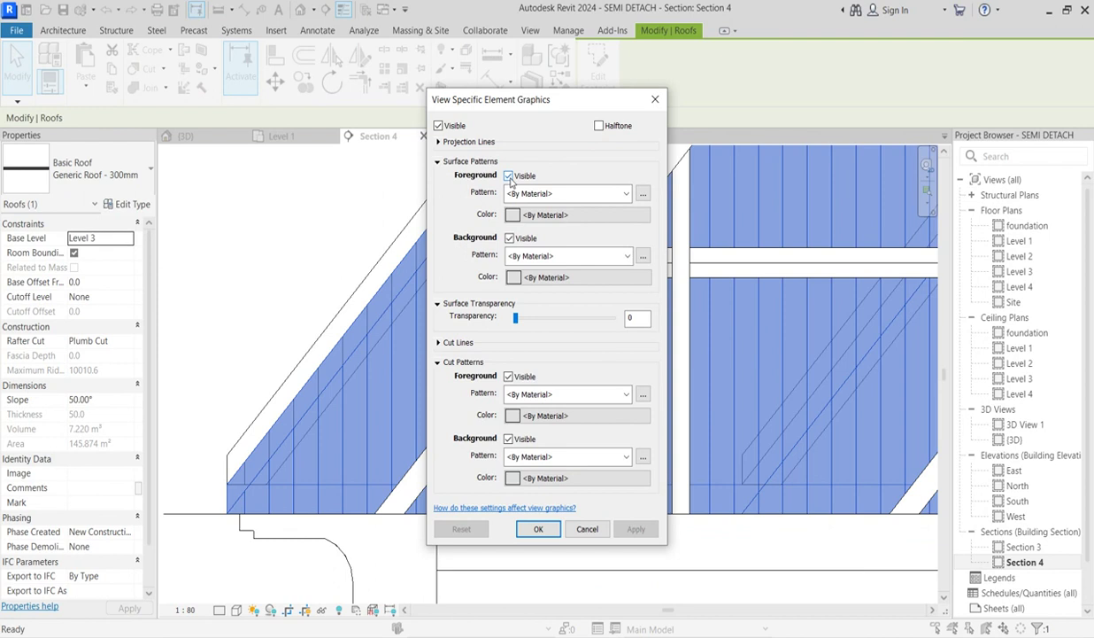
click(510, 238)
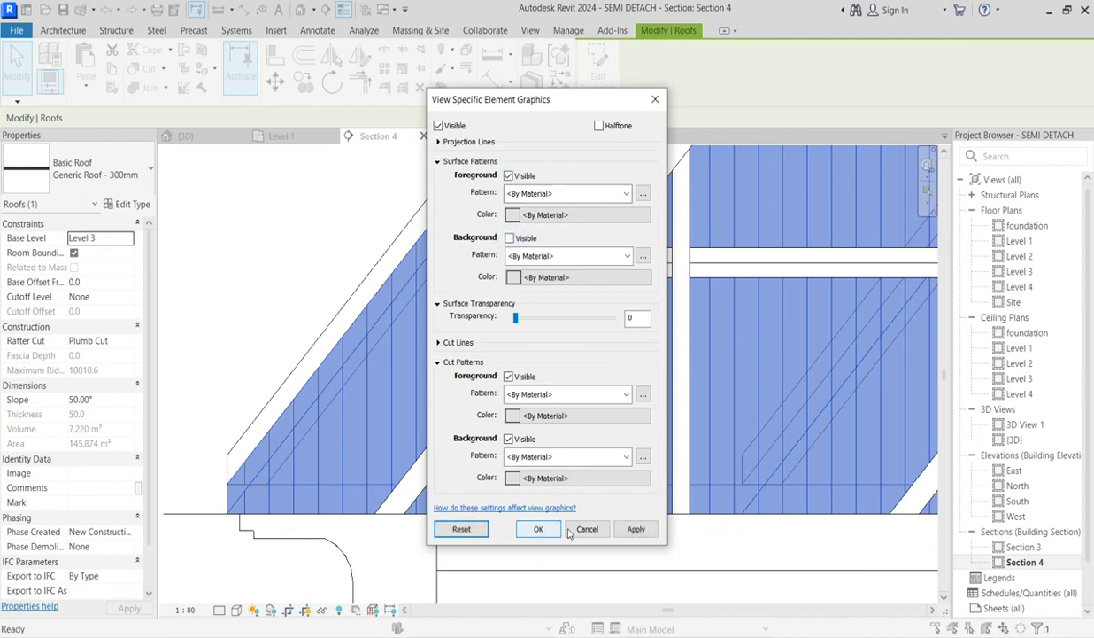
click(634, 530)
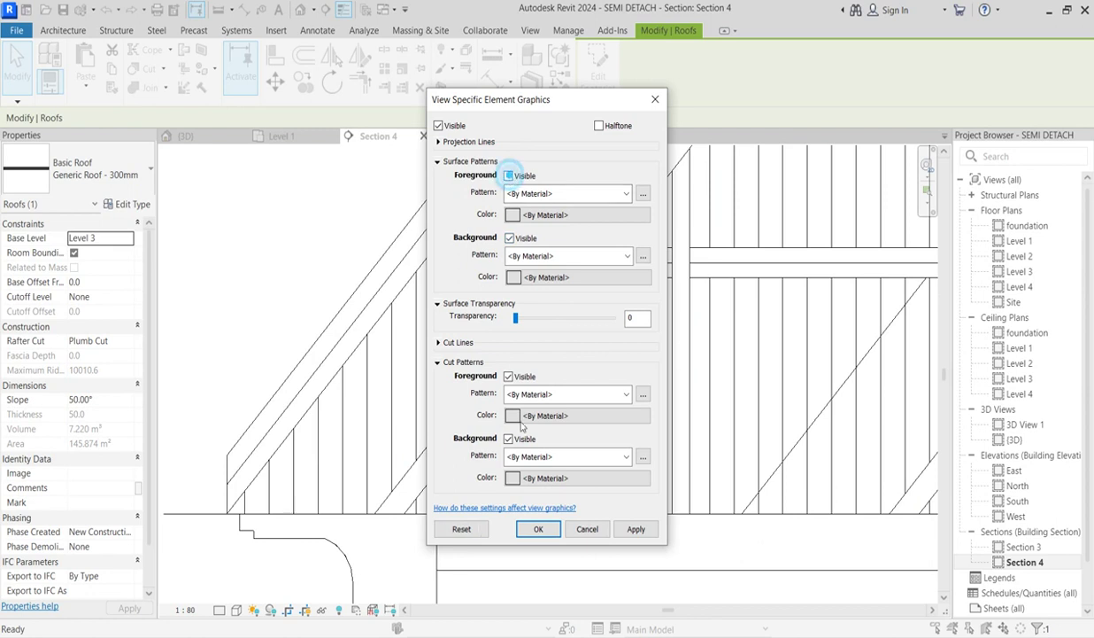
click(634, 529)
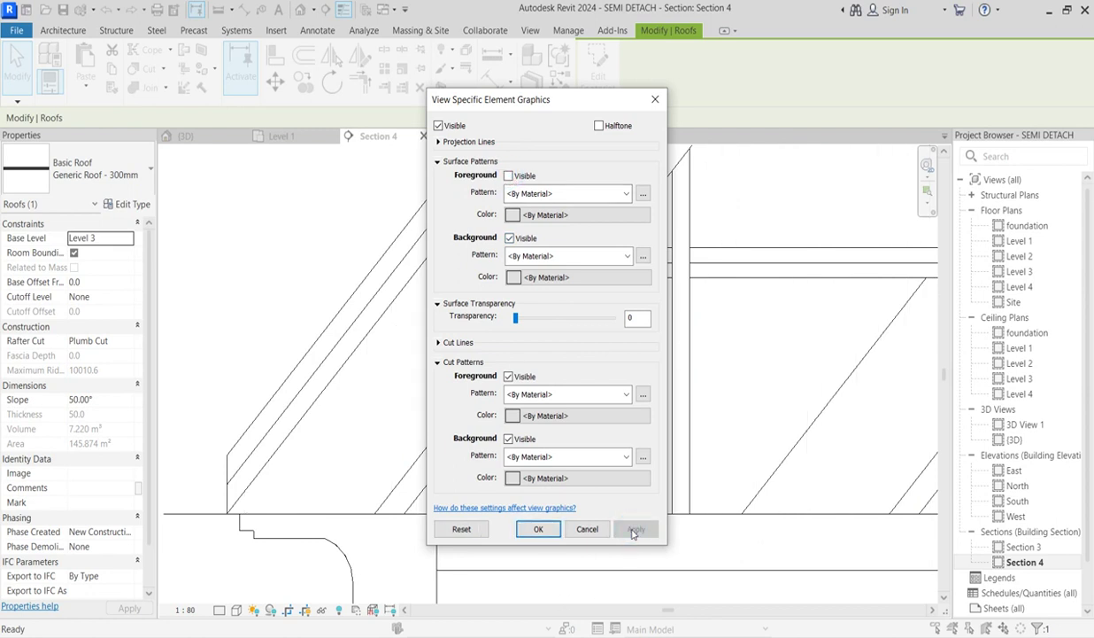
click(538, 528)
scroll(506, 505, down, 5)
click(359, 384)
scroll(394, 260, up, 3)
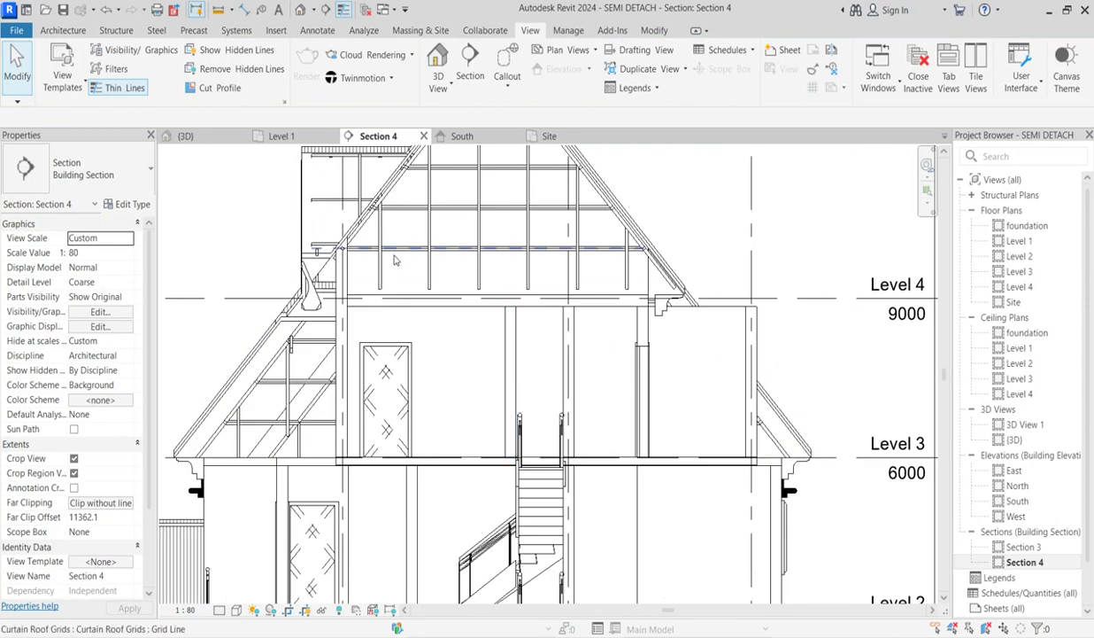
scroll(398, 266, down, 2)
scroll(549, 238, up, 5)
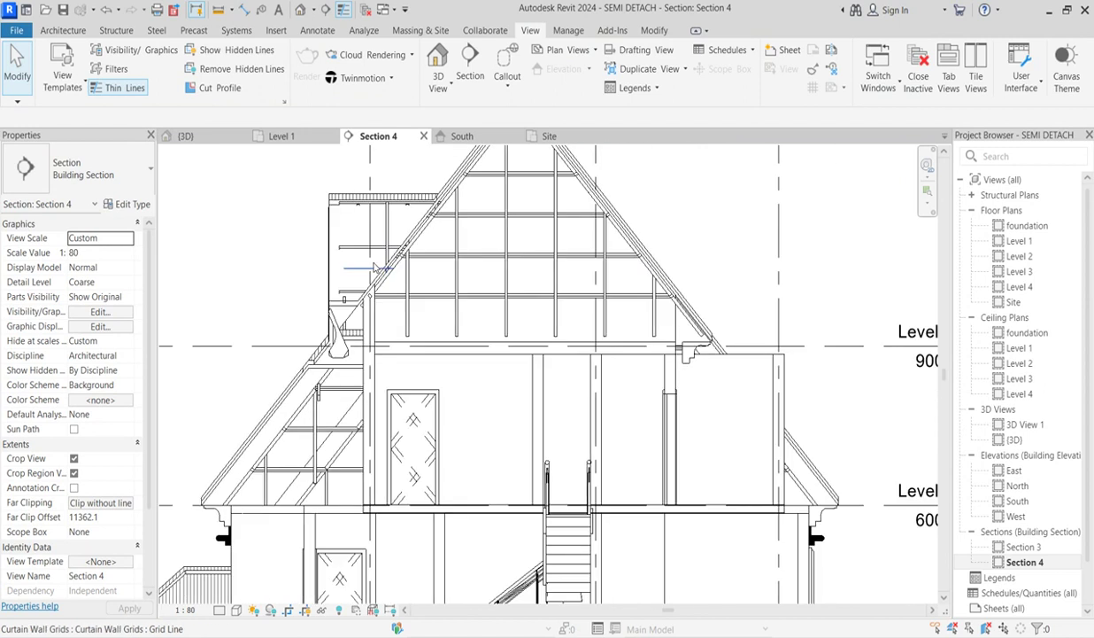
scroll(382, 269, down, 2)
scroll(372, 274, up, 3)
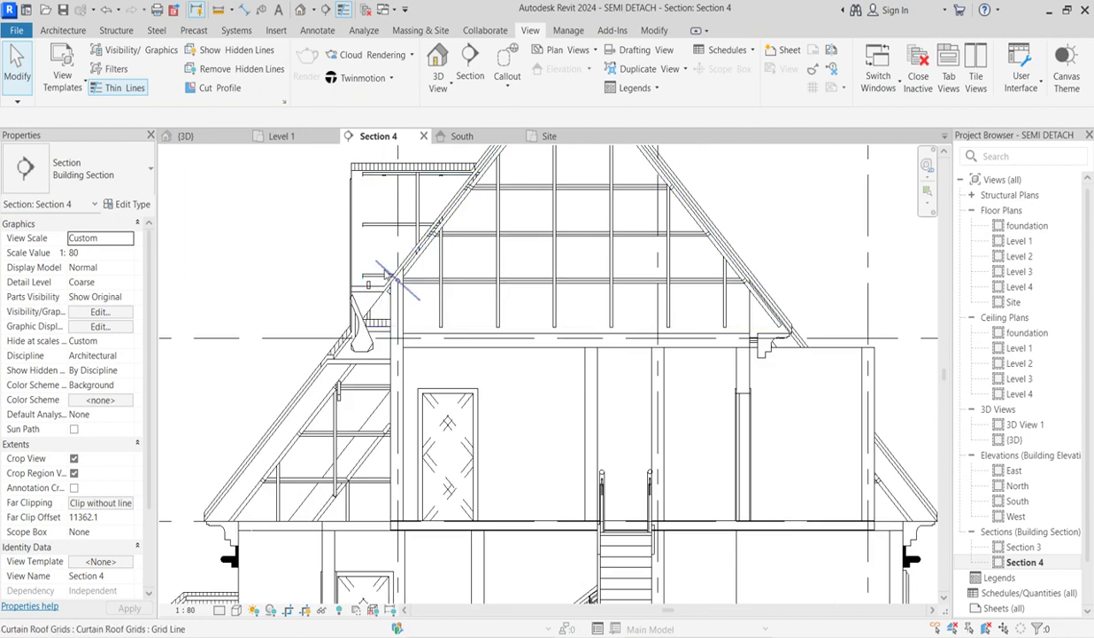
Step: Start a Vertical filled region in Section 4 and outline the dormer side wall along its outer edge, roof underside and main roof slope
scroll(398, 290, down, 2)
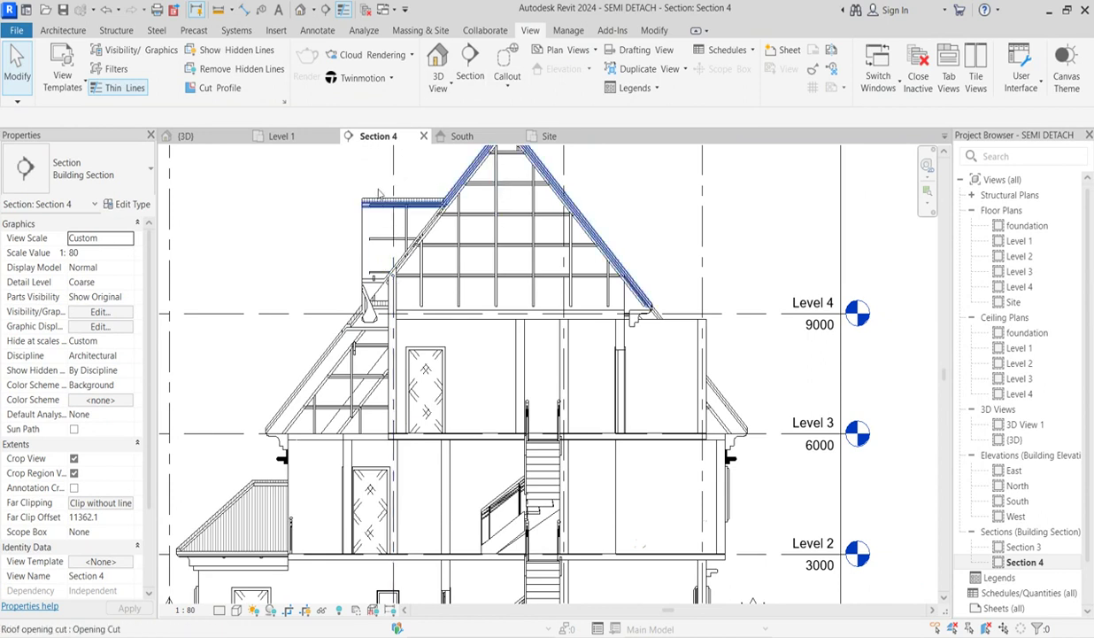
click(317, 32)
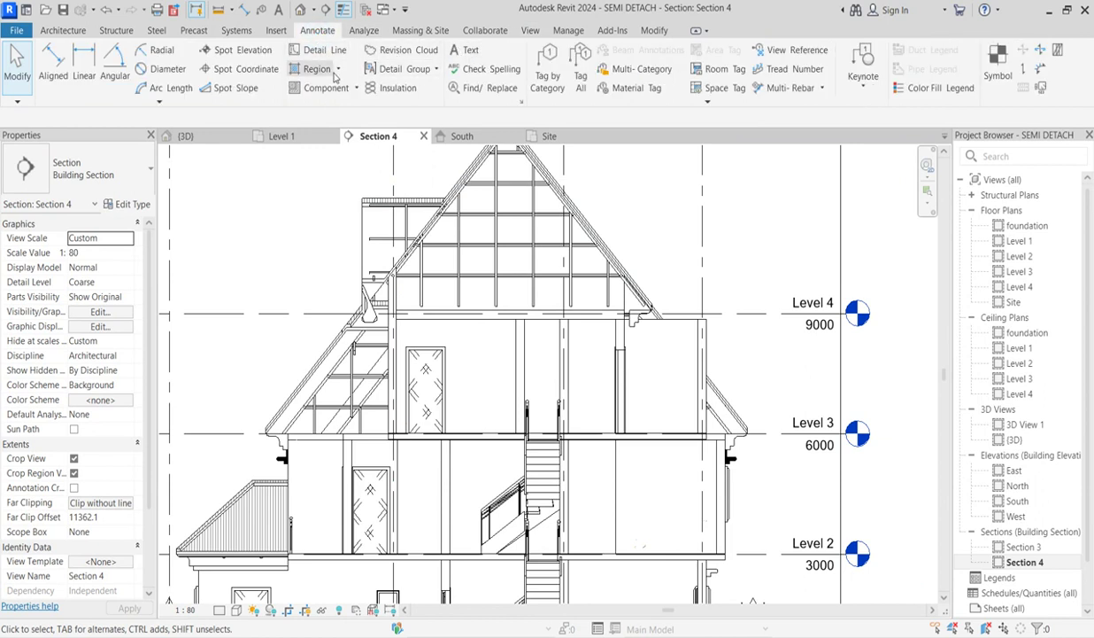
click(341, 69)
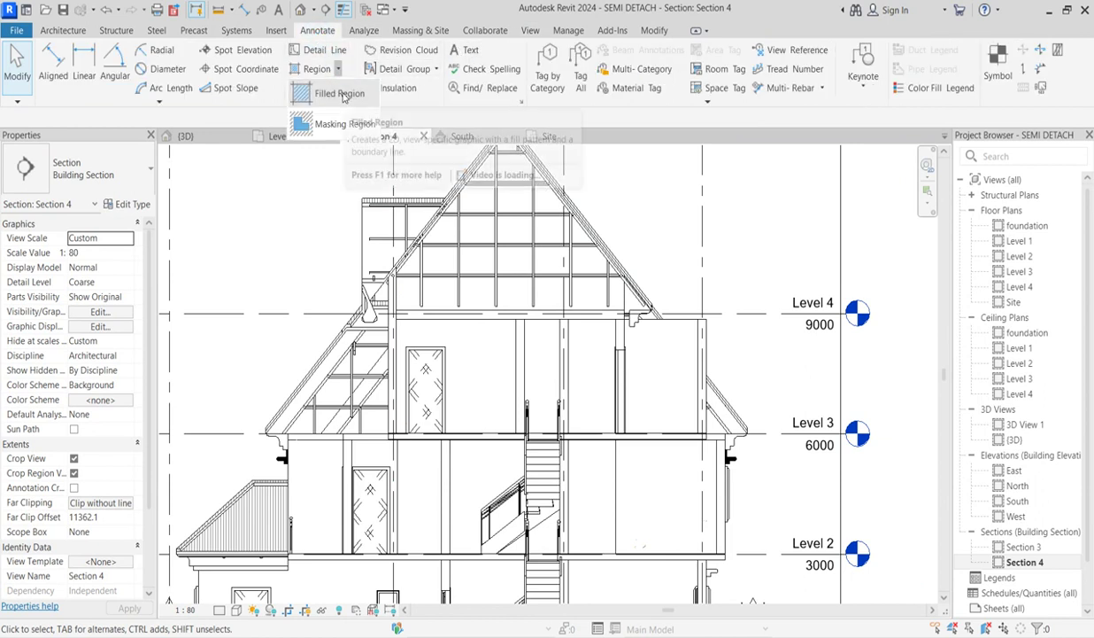
click(334, 93)
scroll(431, 189, up, 3)
click(650, 86)
click(438, 213)
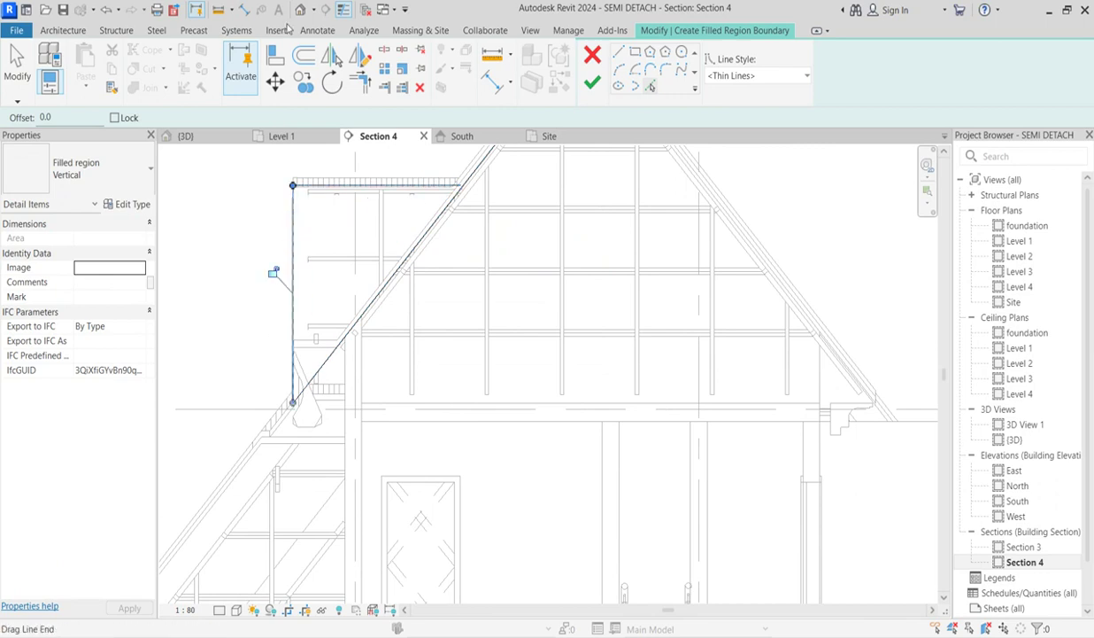
Step: Trim the filled region's boundary corners, nudge its sloping and upper edges slightly inward, and finish the region
click(359, 78)
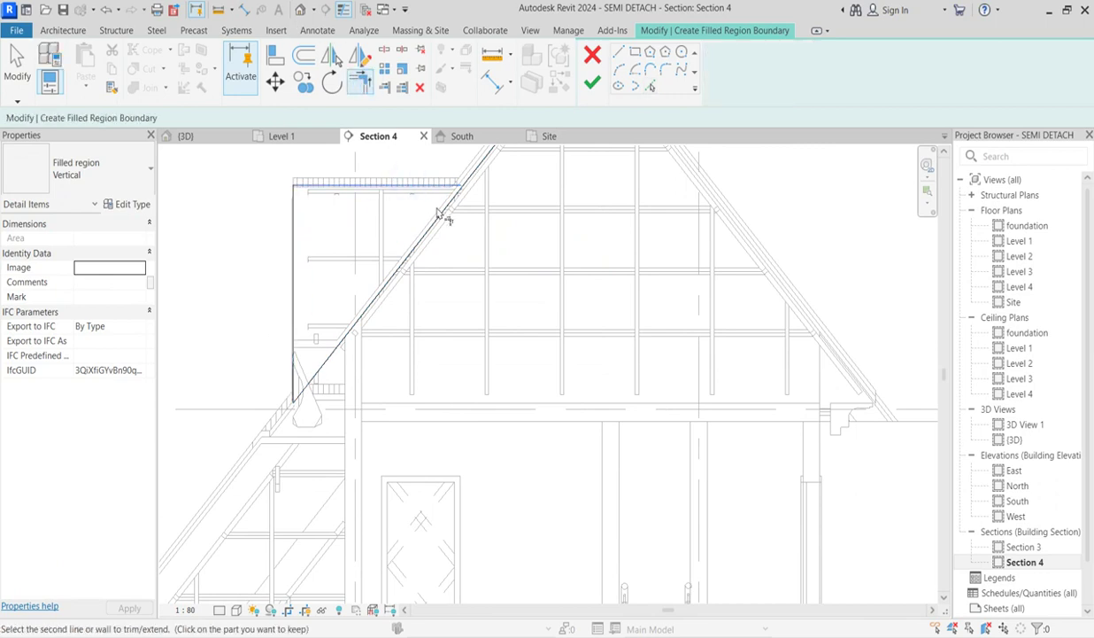
right_click(307, 272)
click(362, 286)
right_click(301, 264)
click(350, 270)
click(387, 292)
key(Escape)
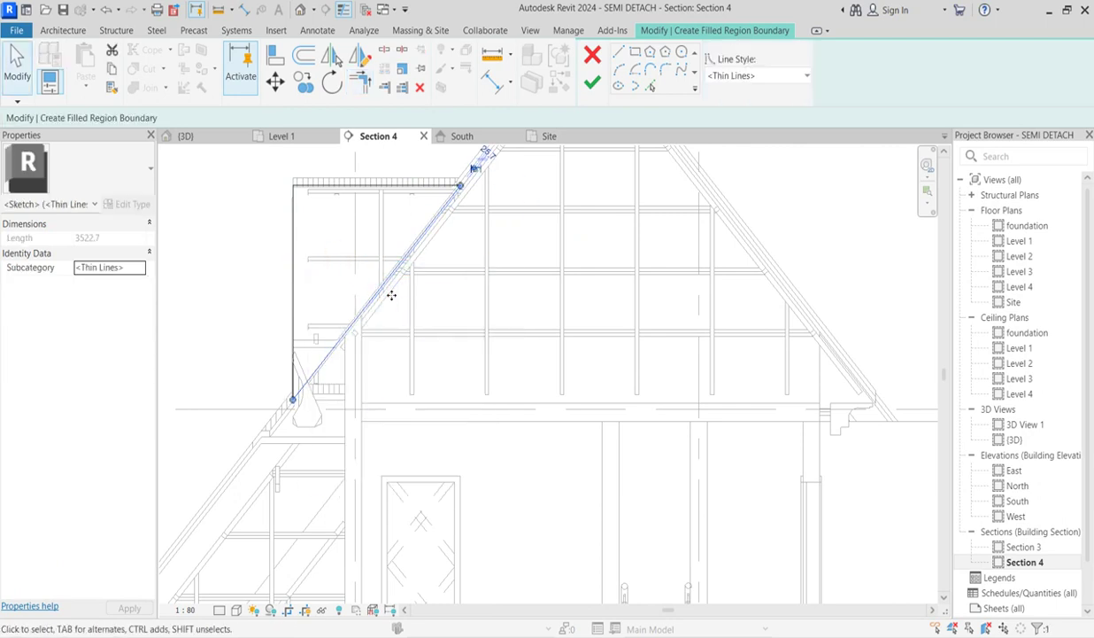
click(362, 187)
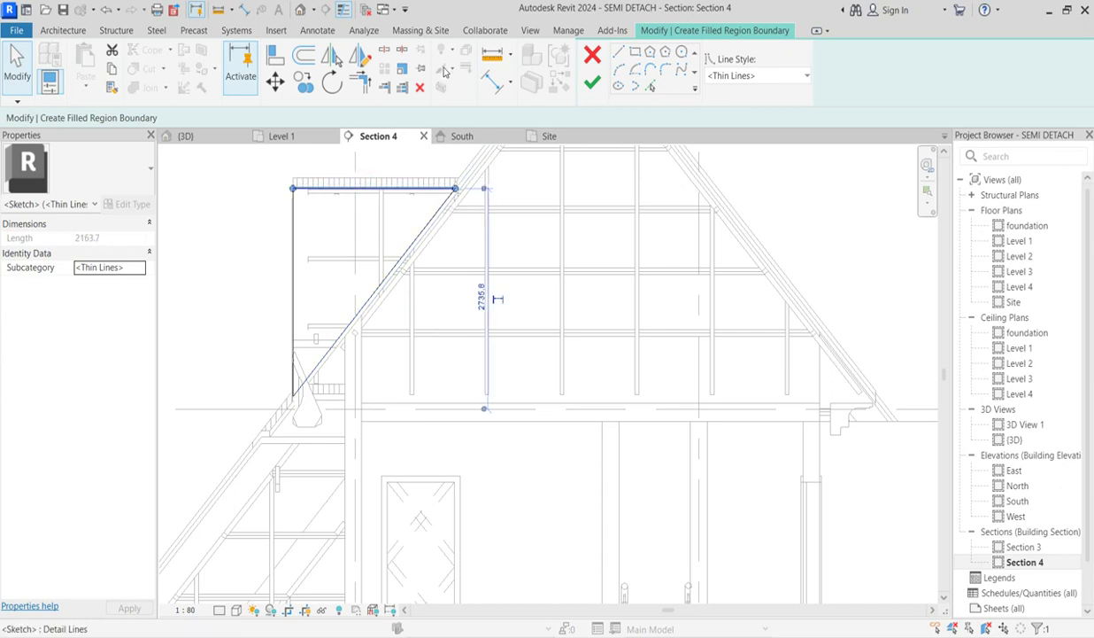
click(592, 83)
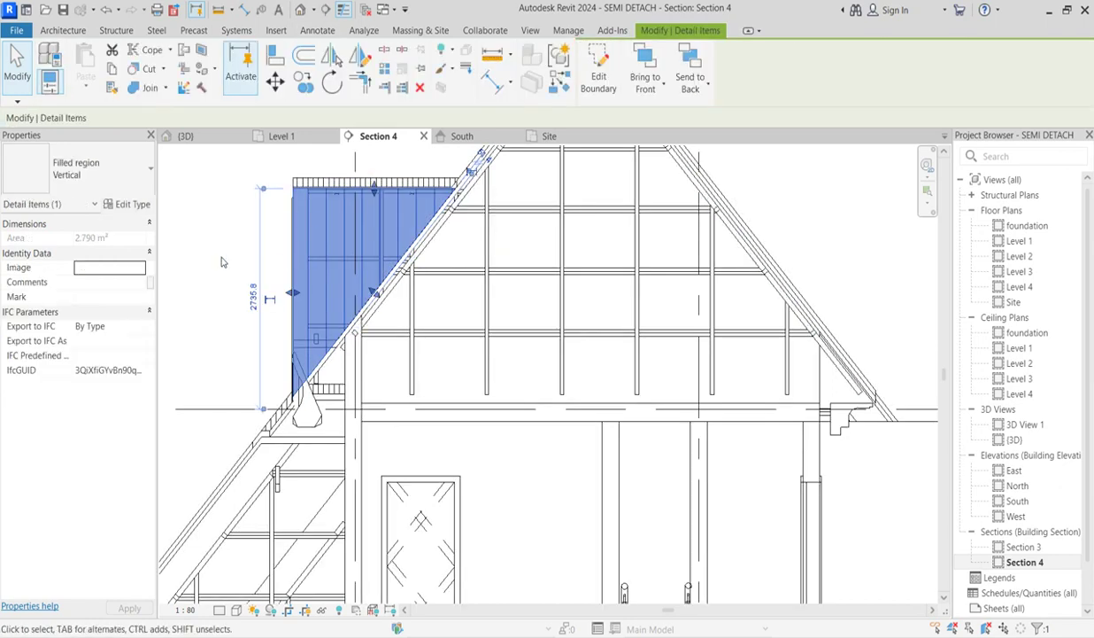
click(219, 257)
scroll(257, 292, down, 2)
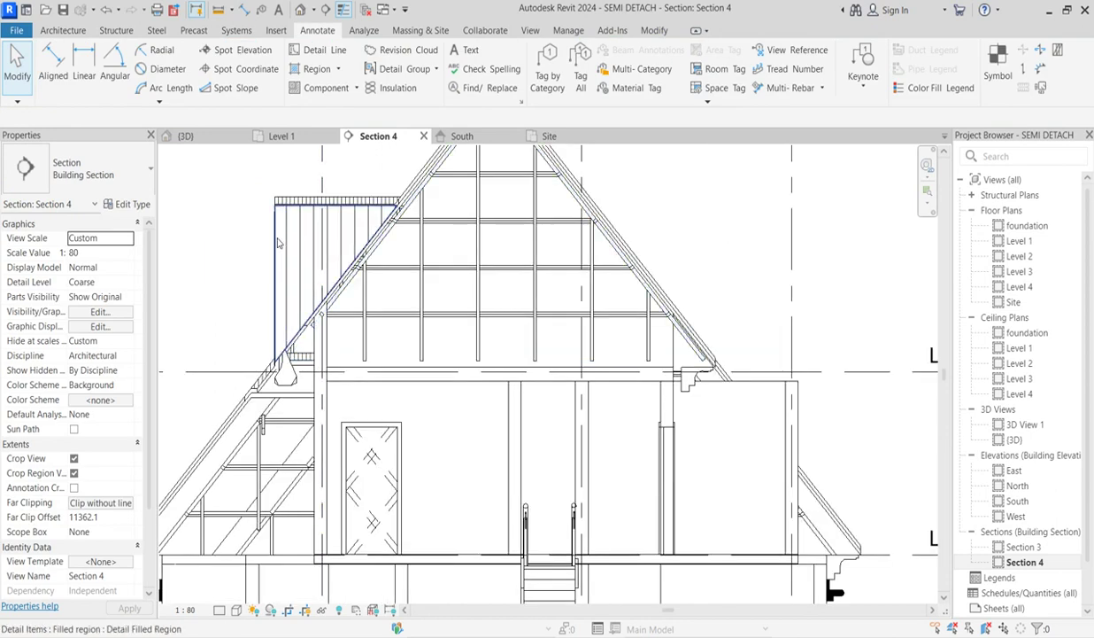
Step: Change the dormer side wall's filled region type to Vertical 2
click(277, 239)
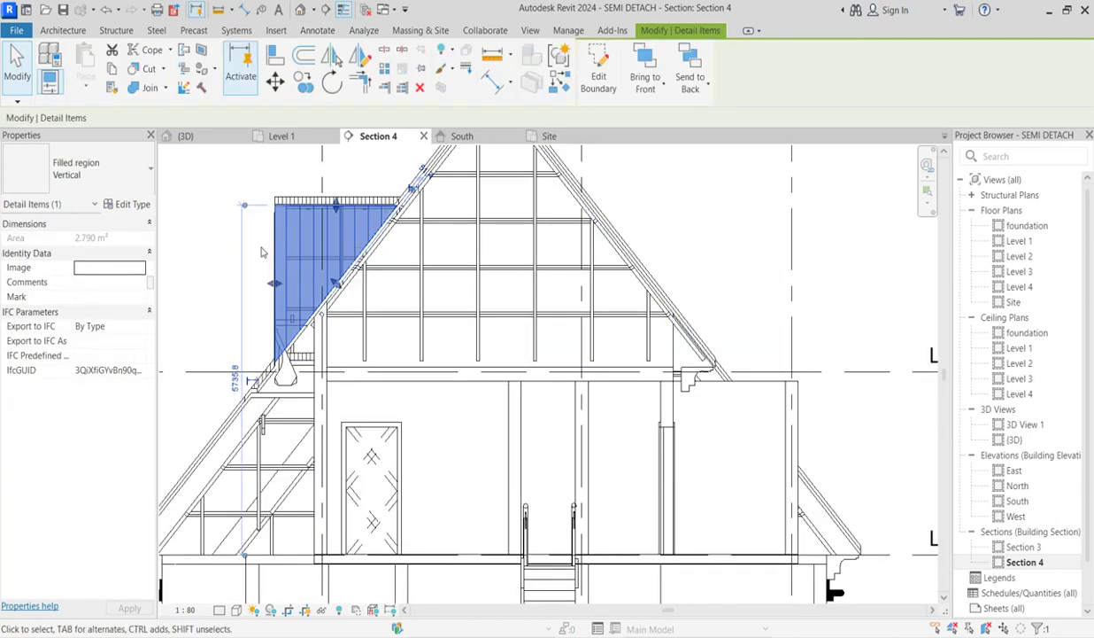
click(144, 170)
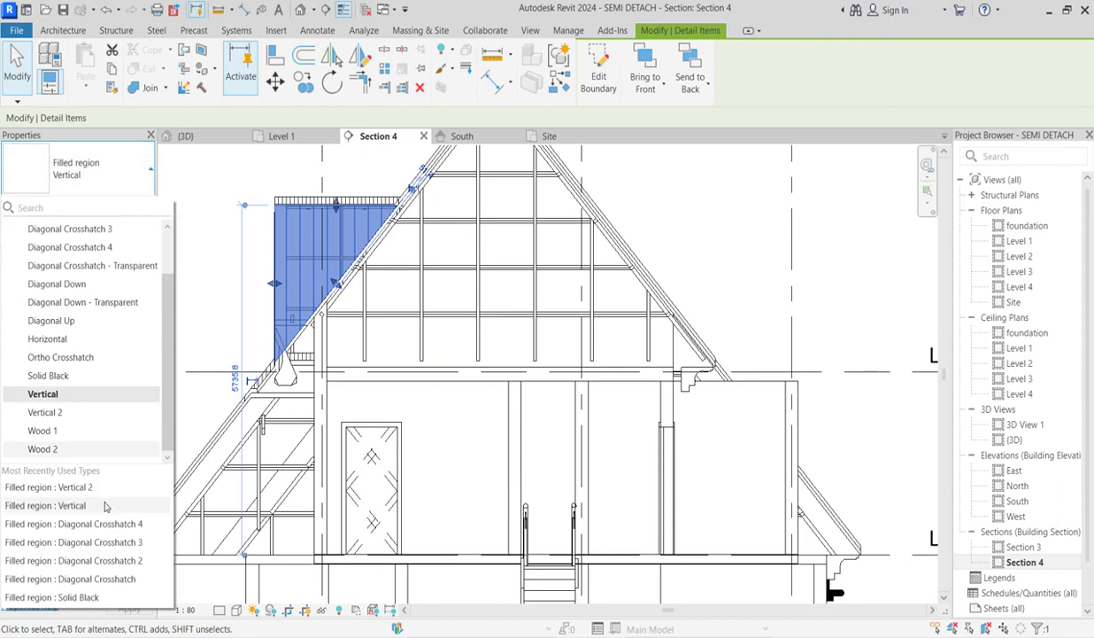
click(78, 487)
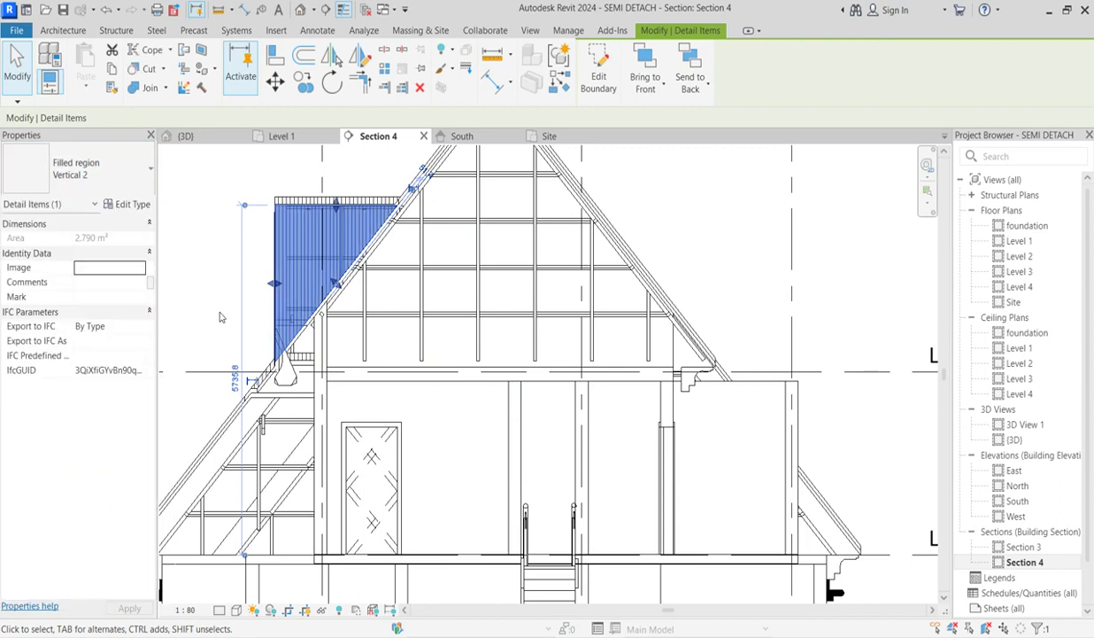
click(759, 221)
scroll(759, 221, down, 3)
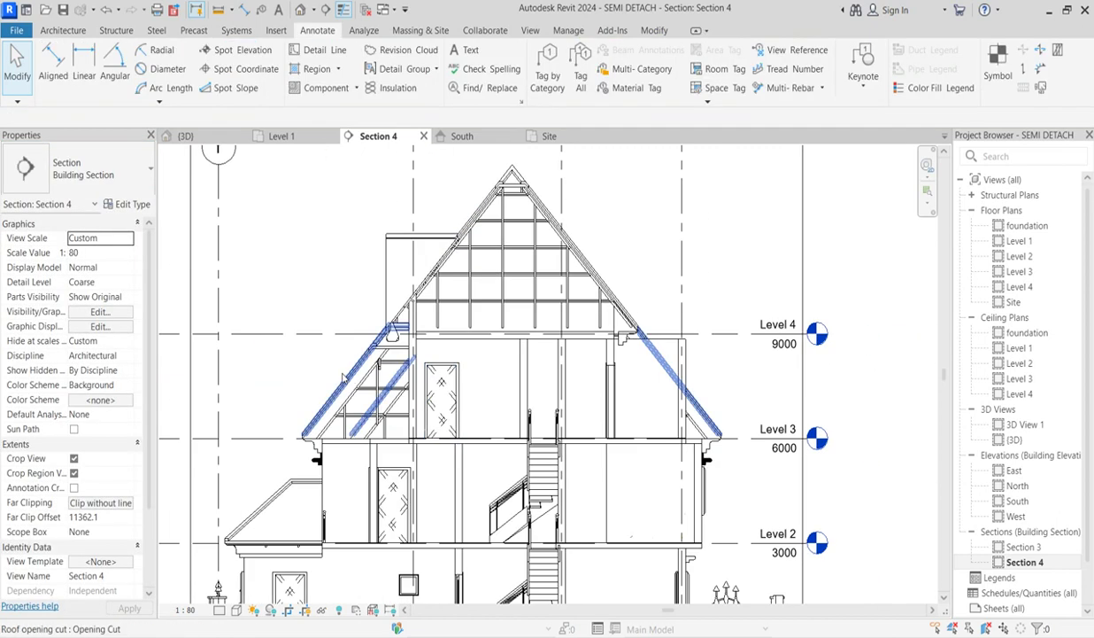
Step: Stretch the level lines in Section 4 outward so their heads sit beyond the crop region's edge
scroll(359, 374, down, 3)
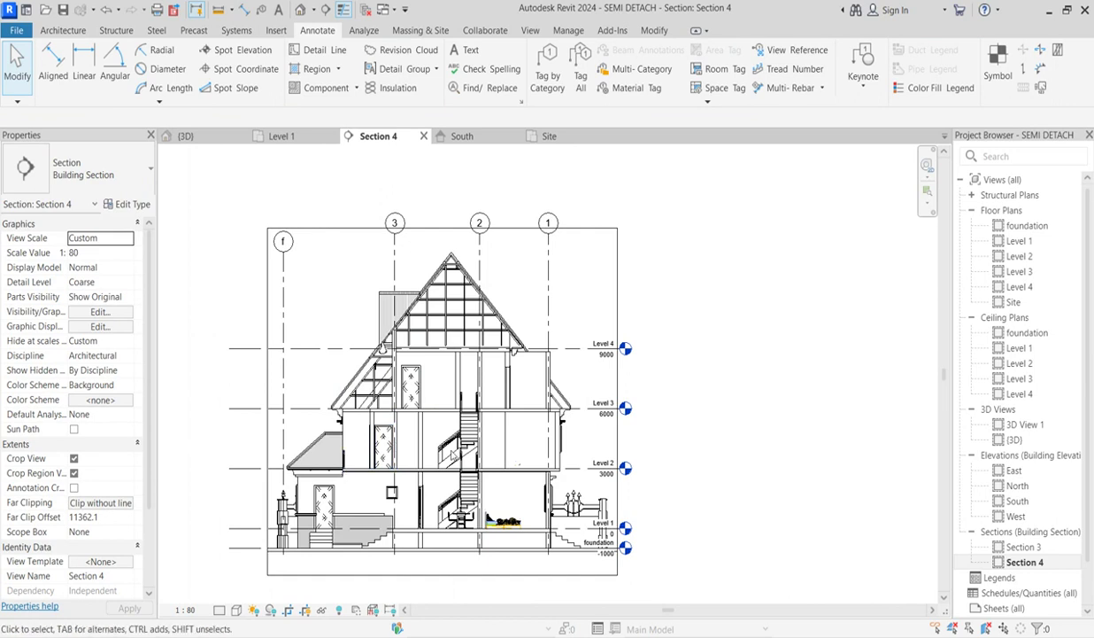
scroll(524, 428, up, 3)
scroll(640, 435, down, 5)
scroll(659, 529, up, 3)
click(653, 333)
drag(654, 328, 604, 342)
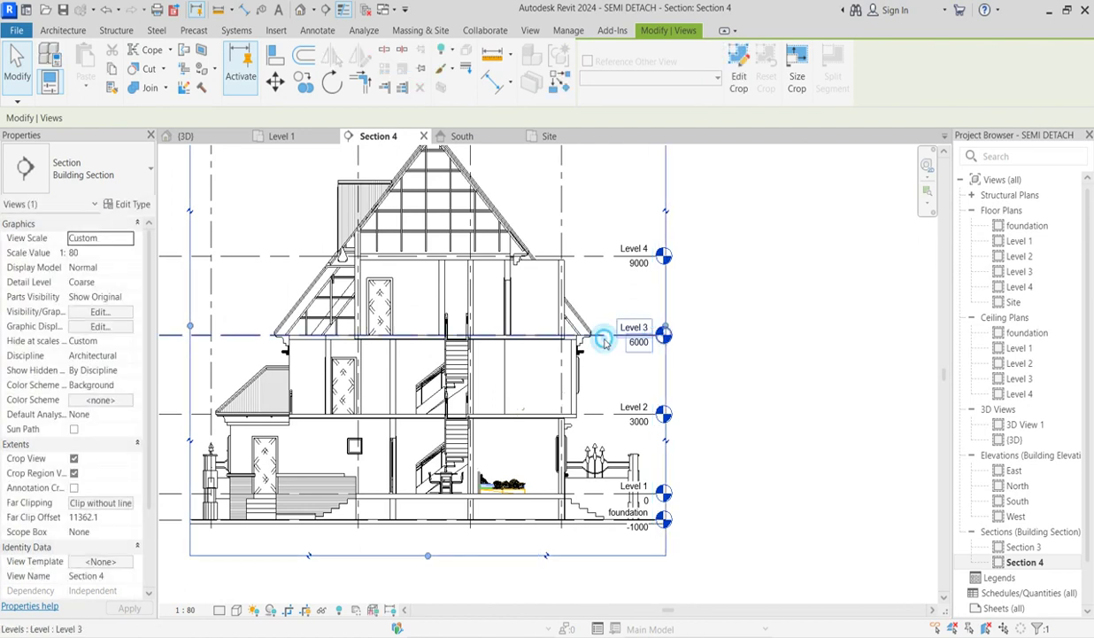
click(653, 341)
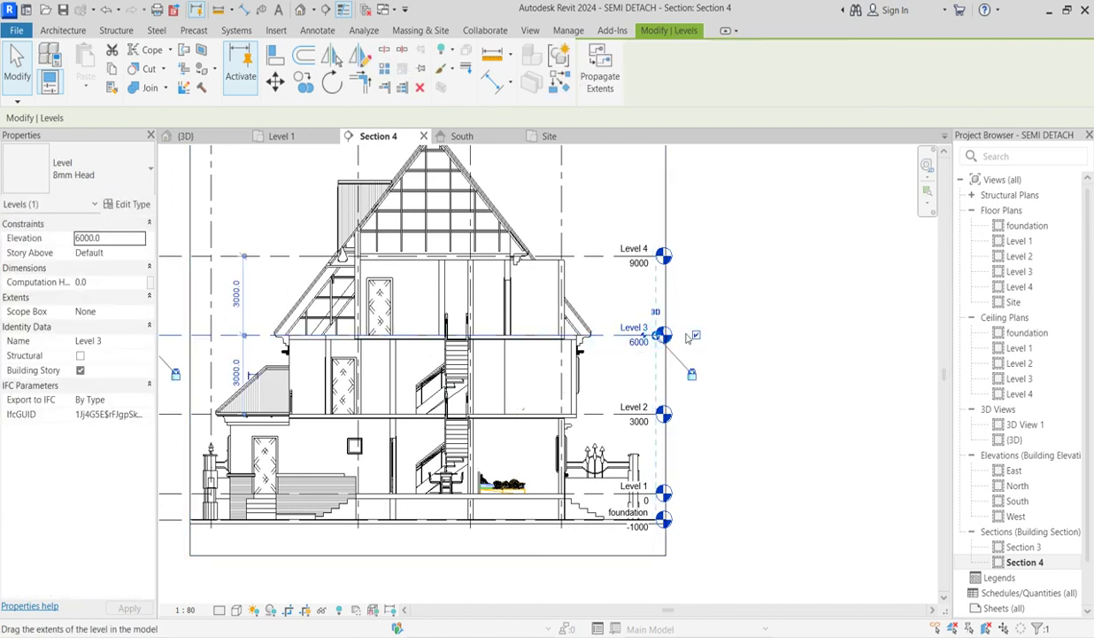
drag(657, 335, 742, 397)
click(742, 398)
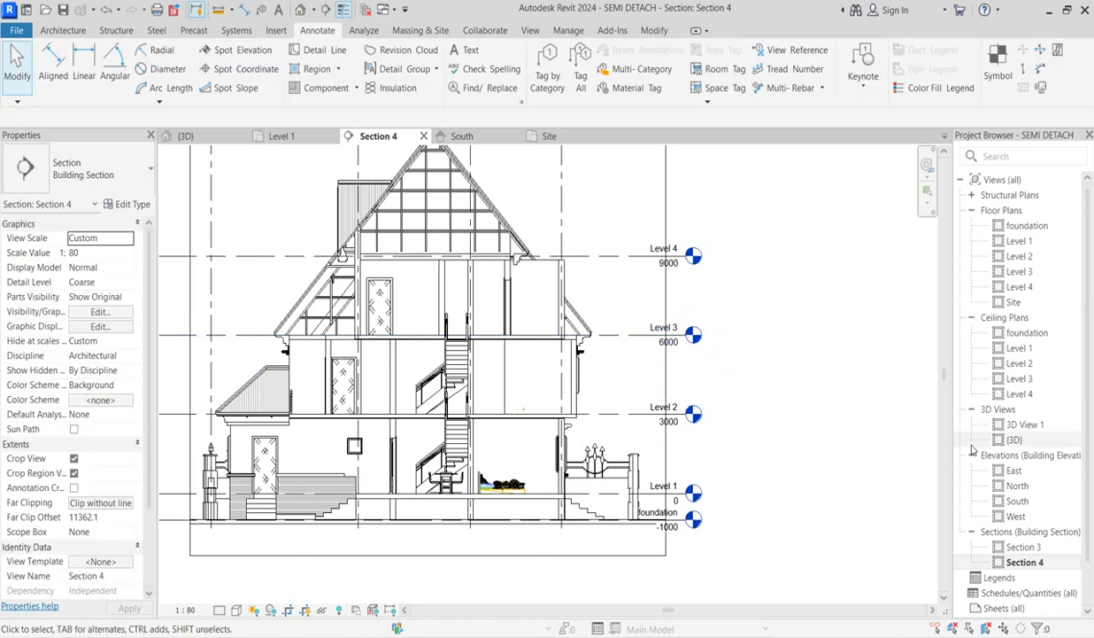
Step: Open the {3D} view and select the Level 4 sloped glazing to examine its fit beside the dormer roof
double_click(1014, 439)
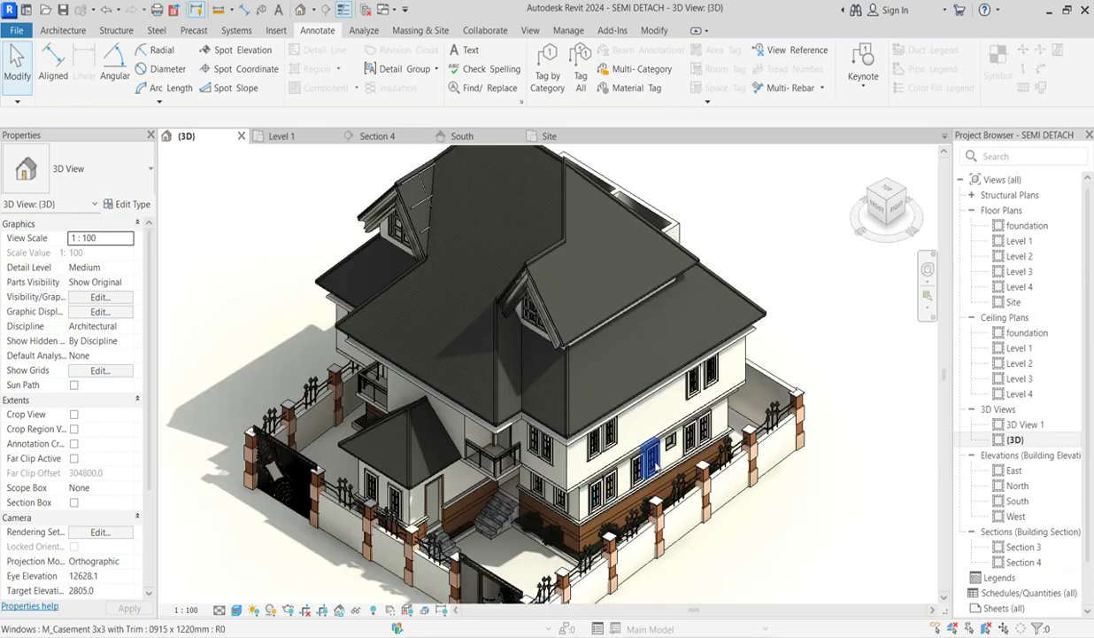
scroll(410, 180, up, 4)
scroll(410, 180, up, 3)
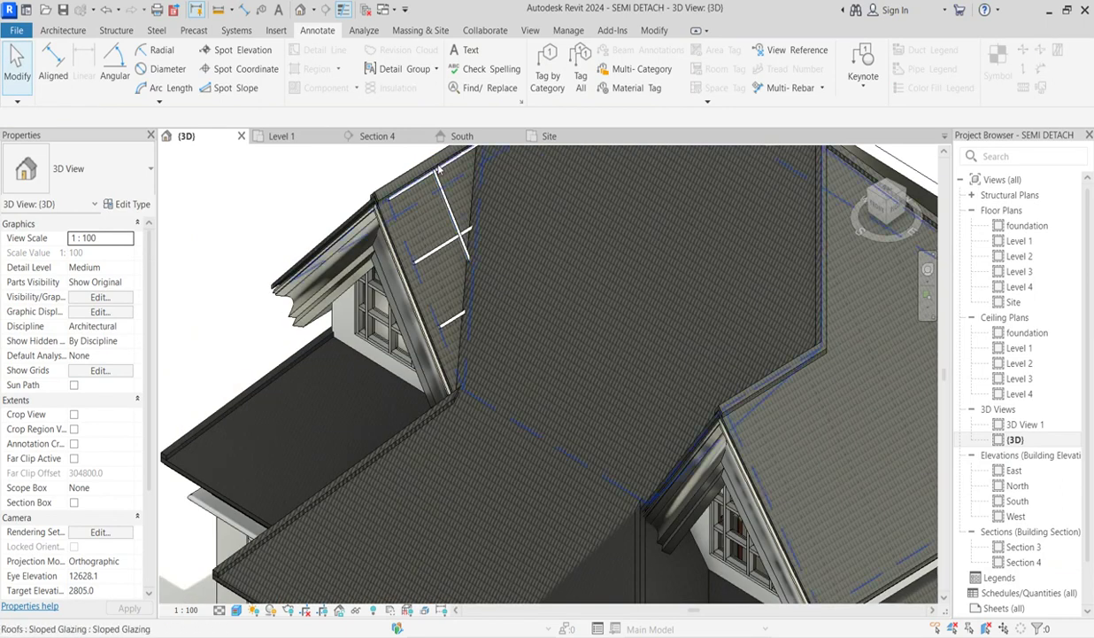
click(489, 384)
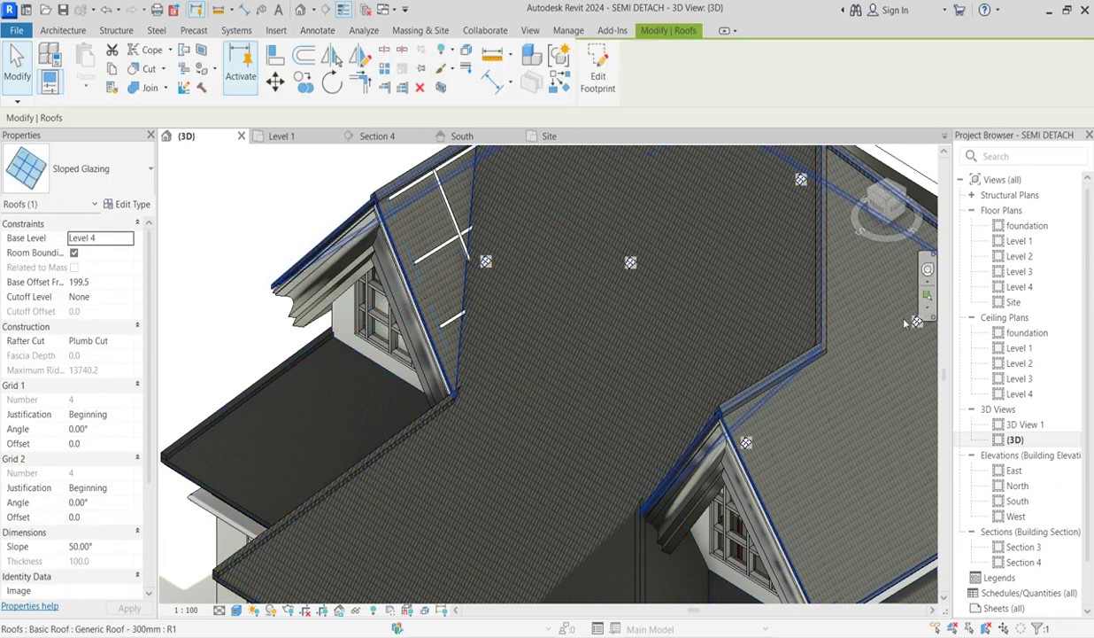
Step: Open the South elevation and nudge the Level 4 generic roof slightly to the left relative to the sloped glazing
double_click(1018, 501)
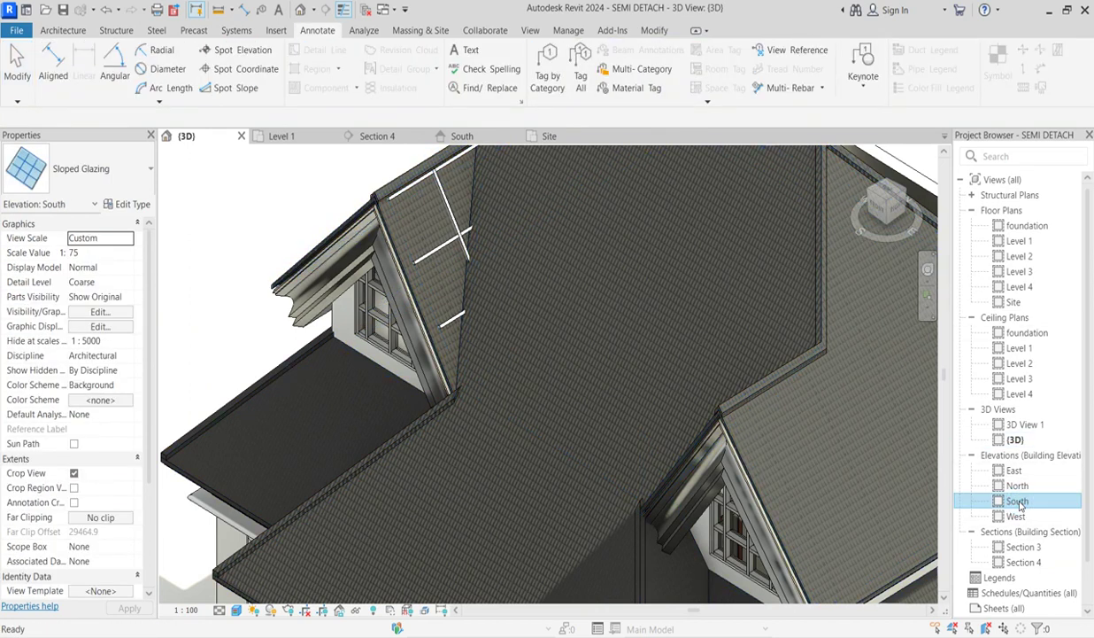
scroll(570, 337, down, 5)
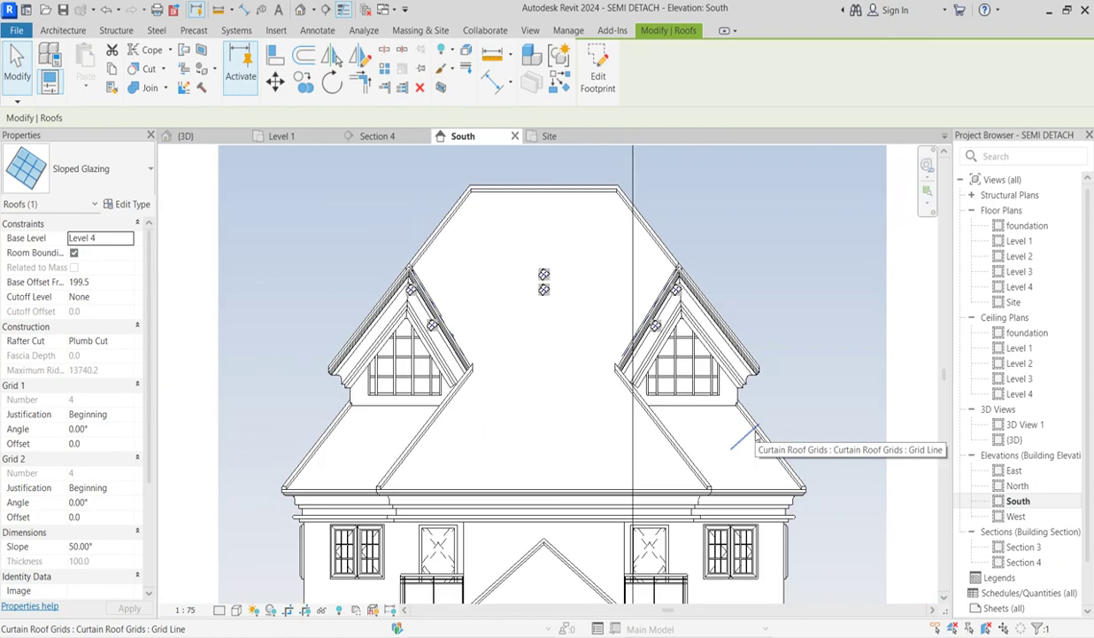
scroll(423, 316, up, 8)
scroll(423, 316, up, 3)
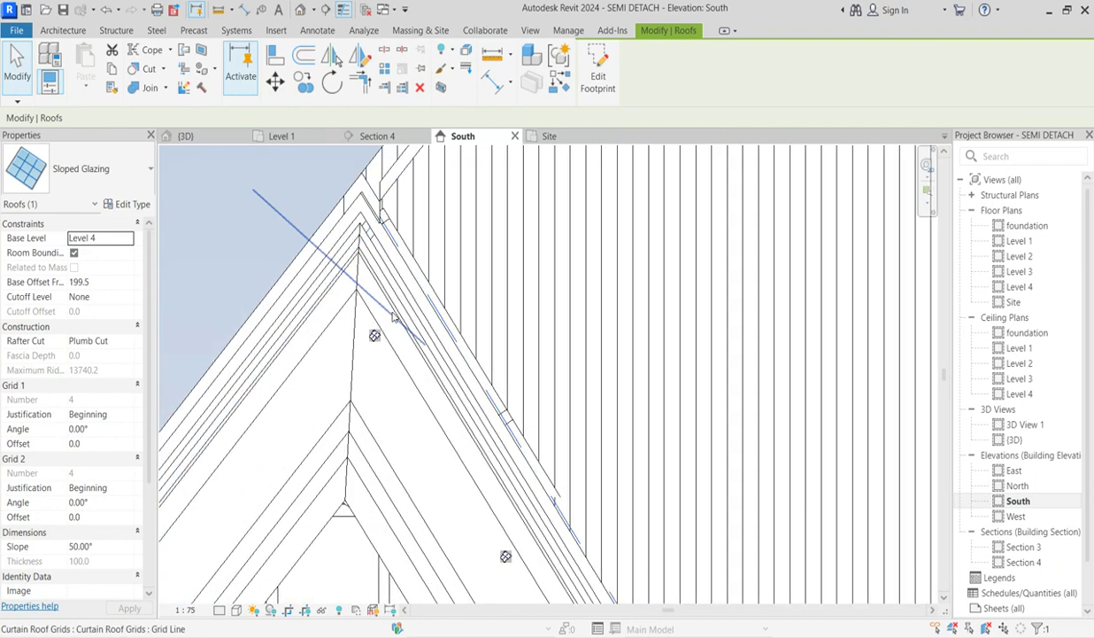
click(526, 379)
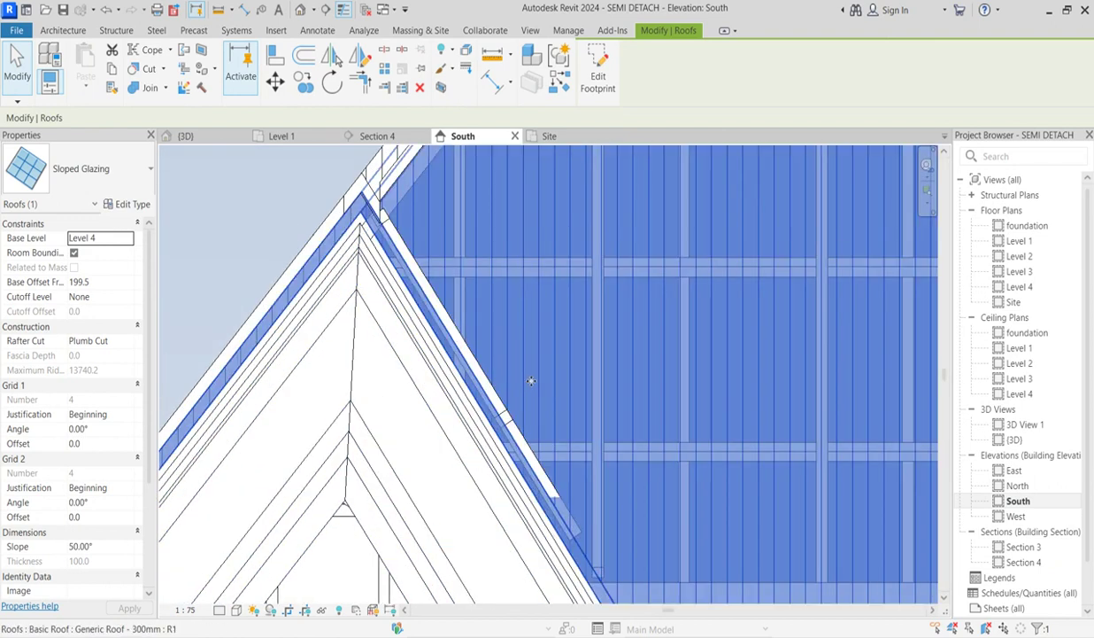
drag(534, 384, 532, 380)
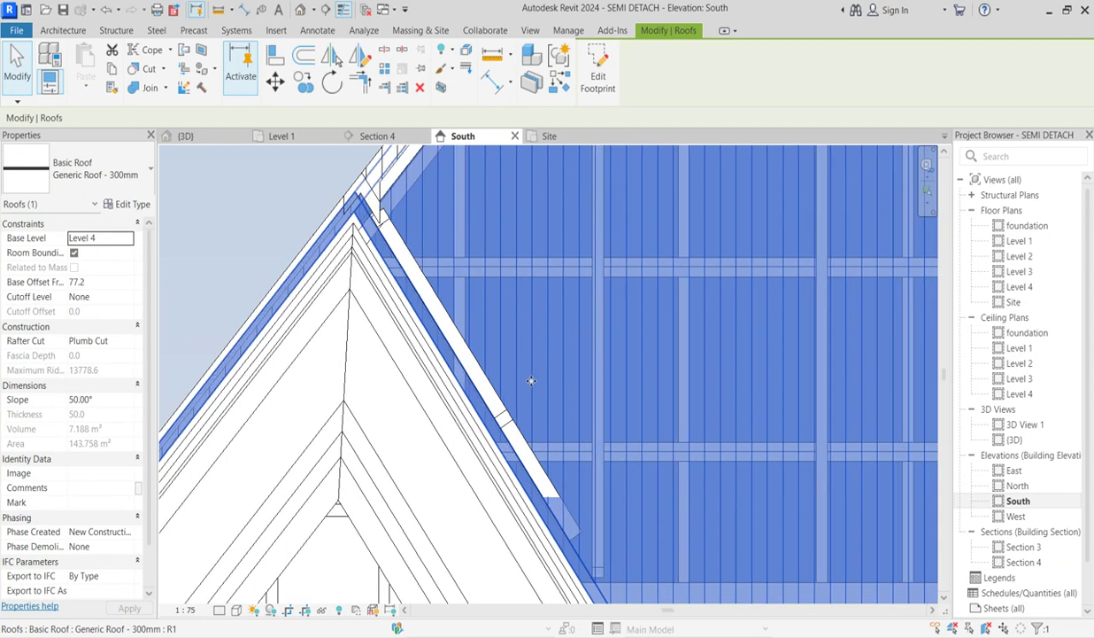
scroll(531, 383, down, 5)
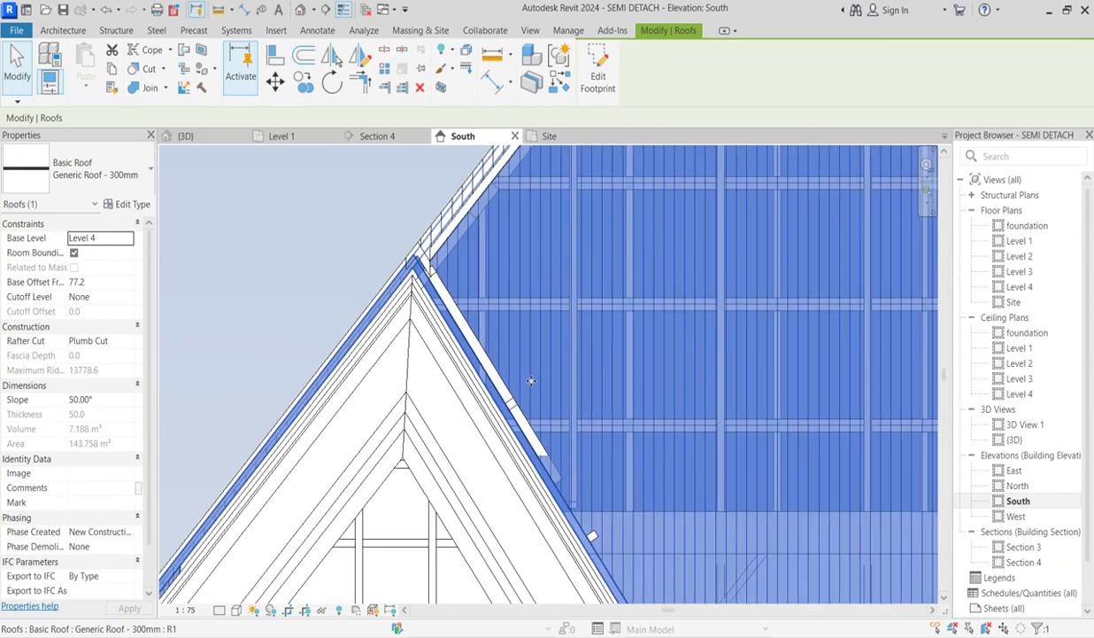
scroll(692, 407, up, 5)
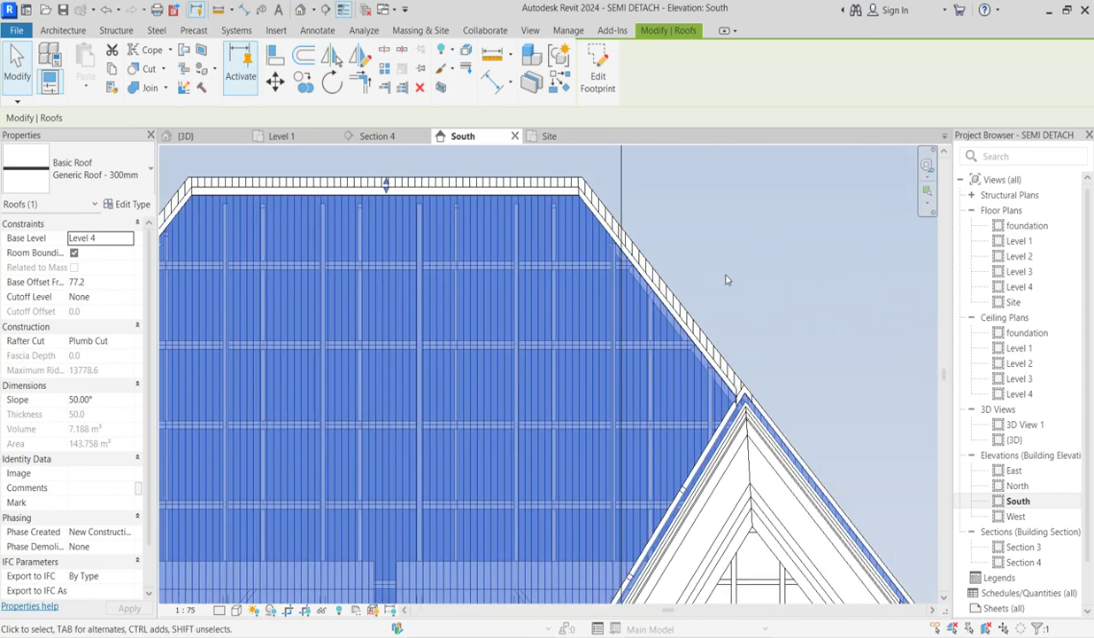
scroll(823, 249, down, 2)
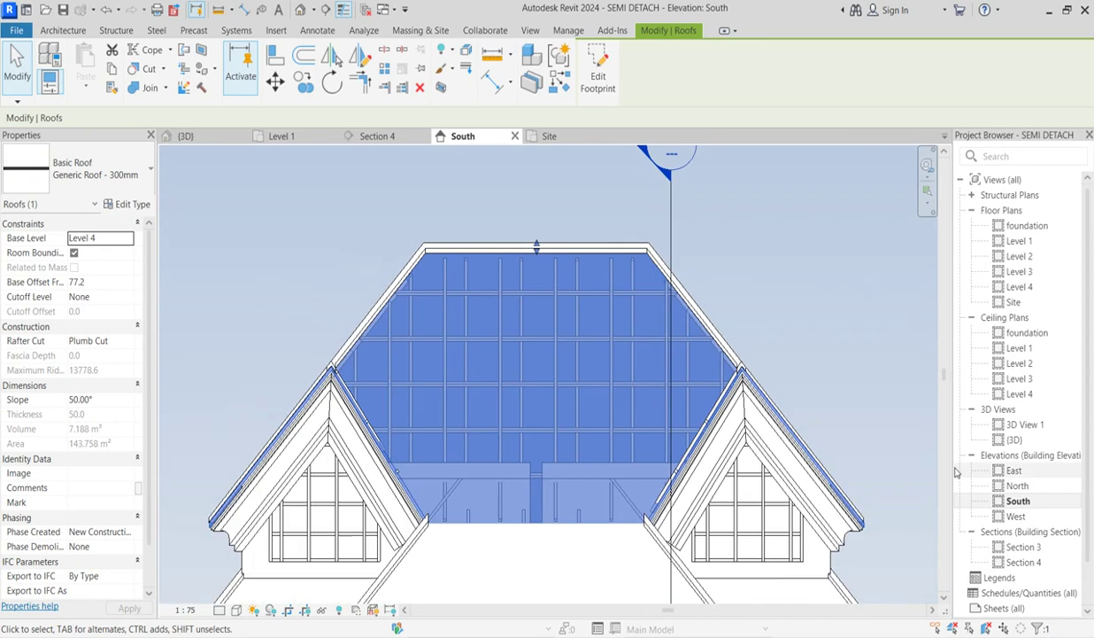
click(823, 250)
Step: Examine how the Level 4 sloped glazing fits against the generic roof along the valleys beside both gables in the South elevation
scroll(425, 495, up, 5)
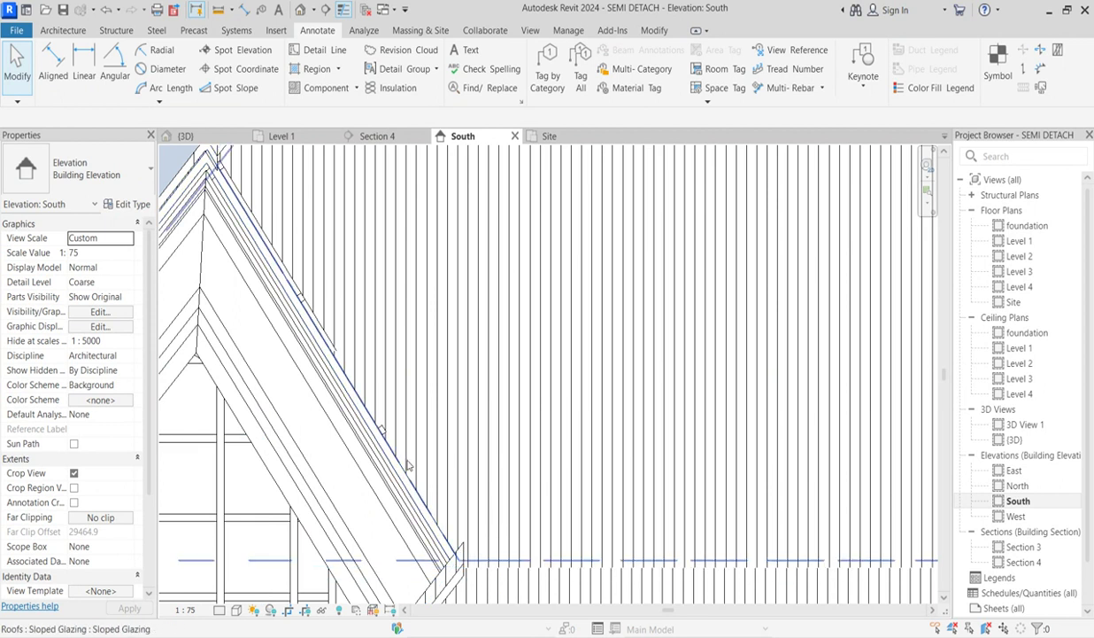
click(422, 488)
scroll(460, 501, down, 4)
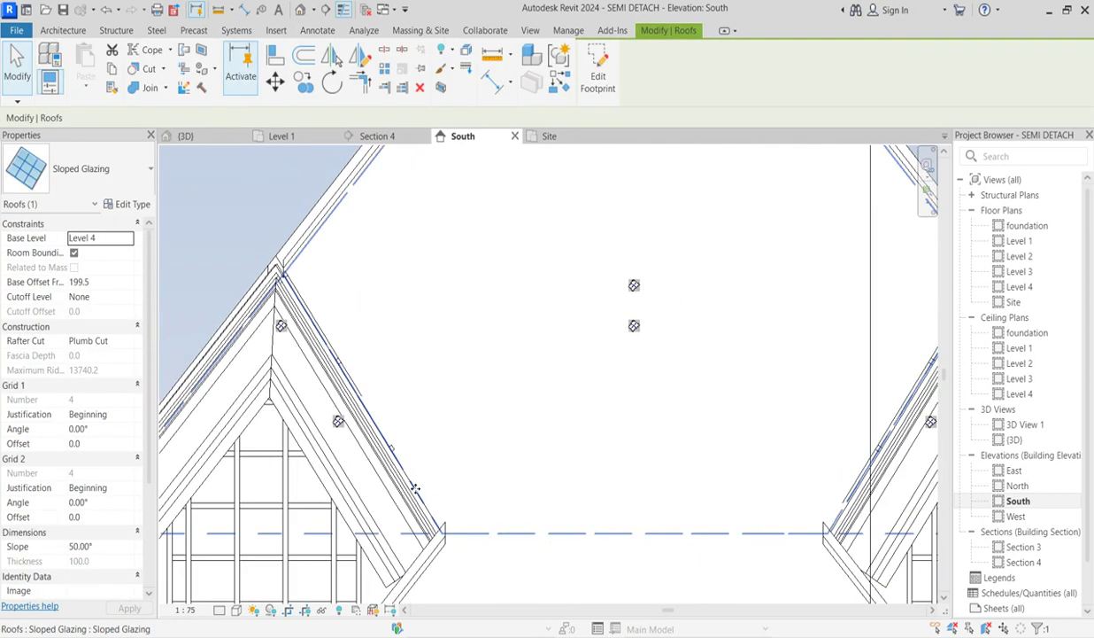
scroll(673, 478, up, 4)
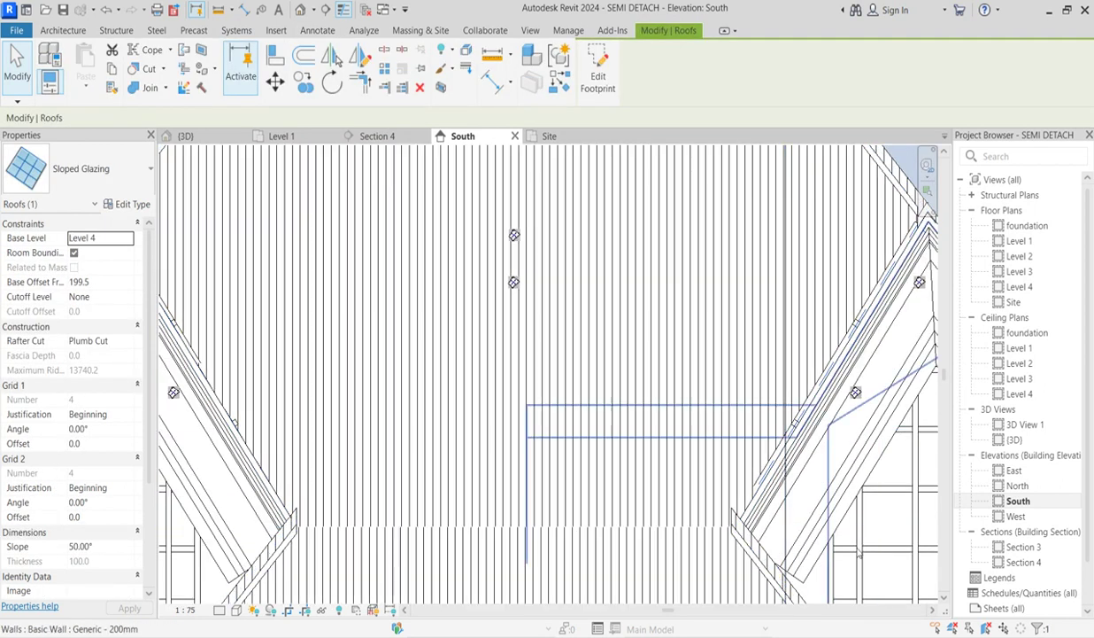
scroll(887, 489, up, 2)
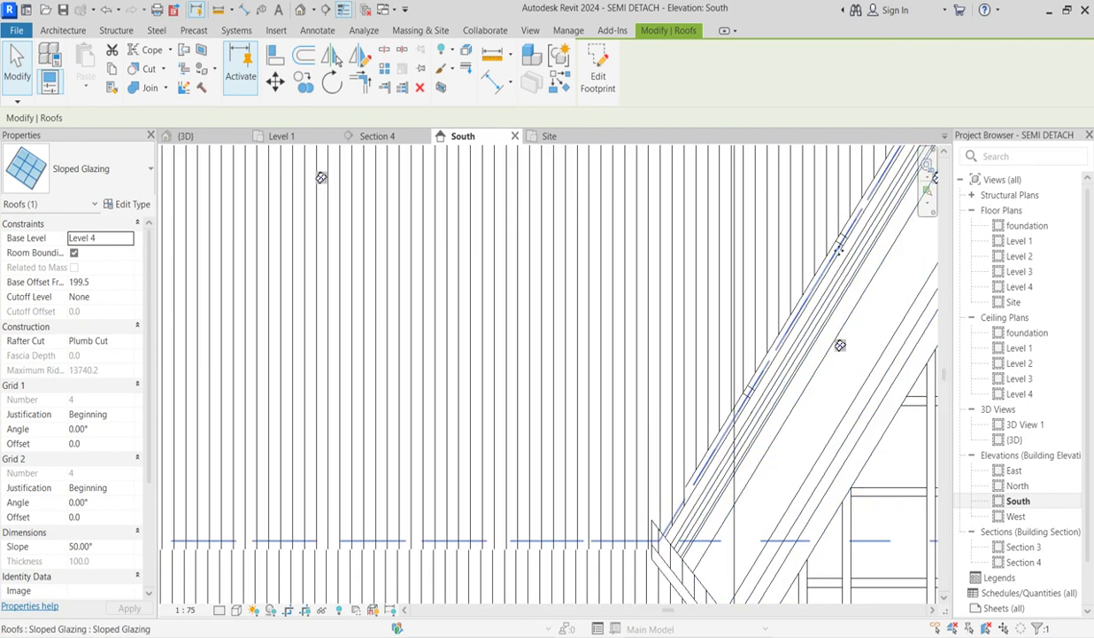
scroll(695, 505, down, 2)
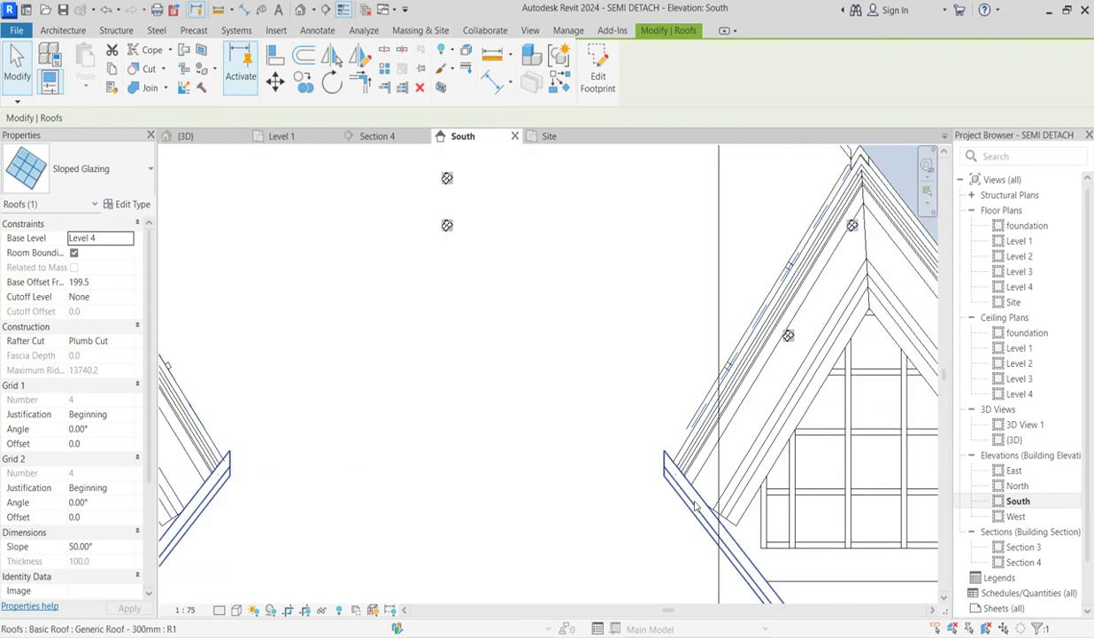
scroll(695, 505, down, 4)
click(850, 332)
Step: Select the Level 4 generic roof in the South elevation and check its alignment with the framing around both gables
scroll(730, 381, up, 4)
scroll(731, 380, up, 4)
scroll(730, 380, down, 5)
scroll(372, 531, up, 1)
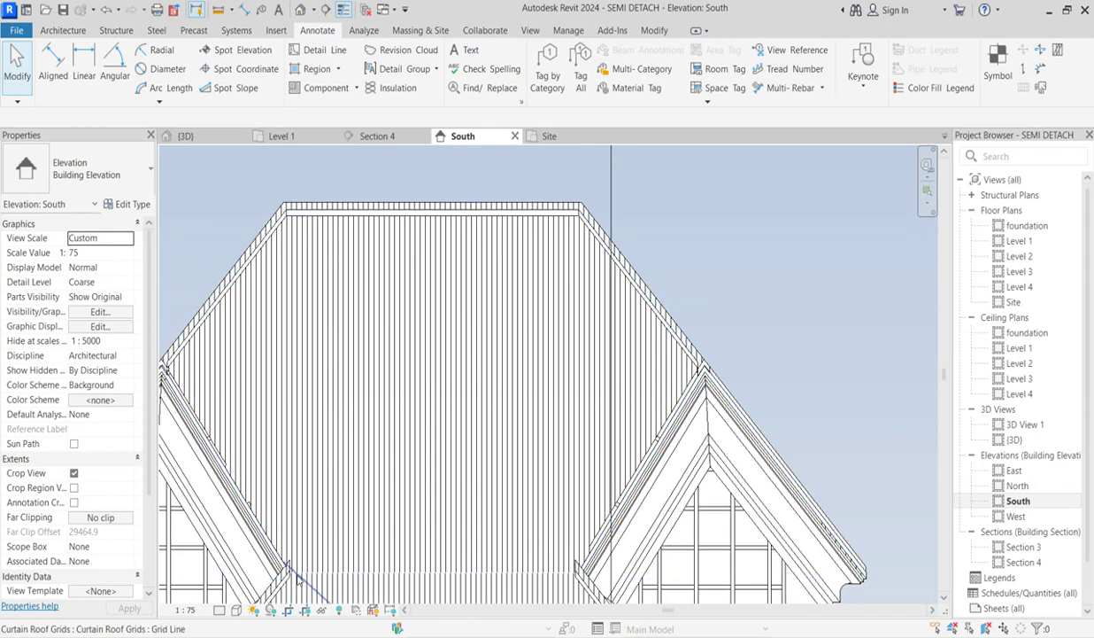
click(270, 546)
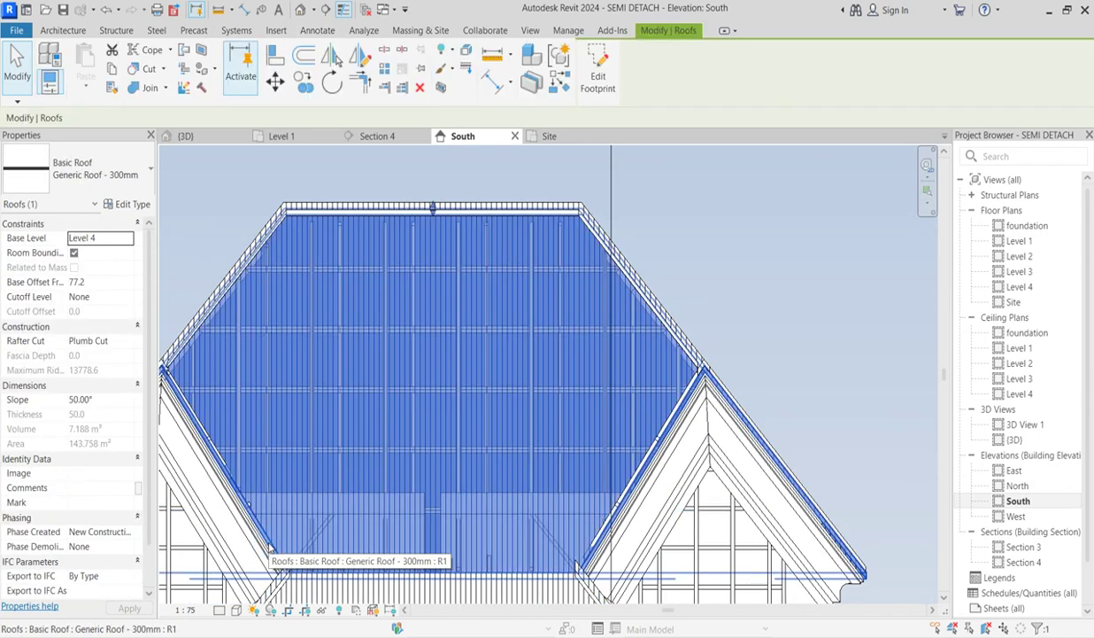
scroll(735, 266, down, 3)
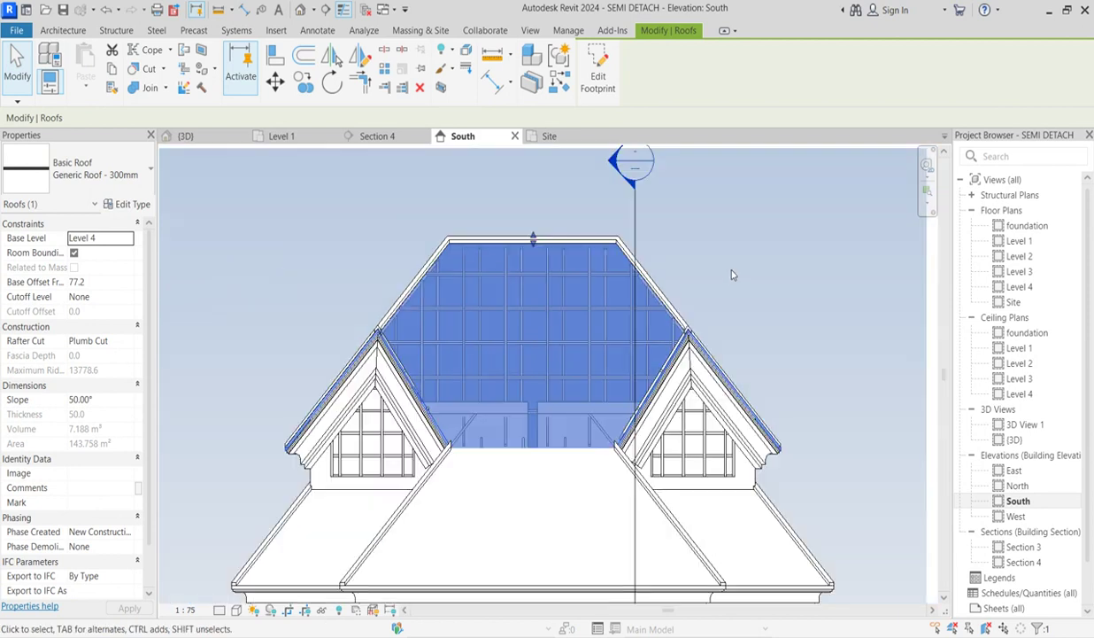
click(735, 267)
Step: Nudge the Level 4 sloped glazing down to a base offset of 159.5, beneath the generic roof in the South elevation
scroll(432, 434, up, 4)
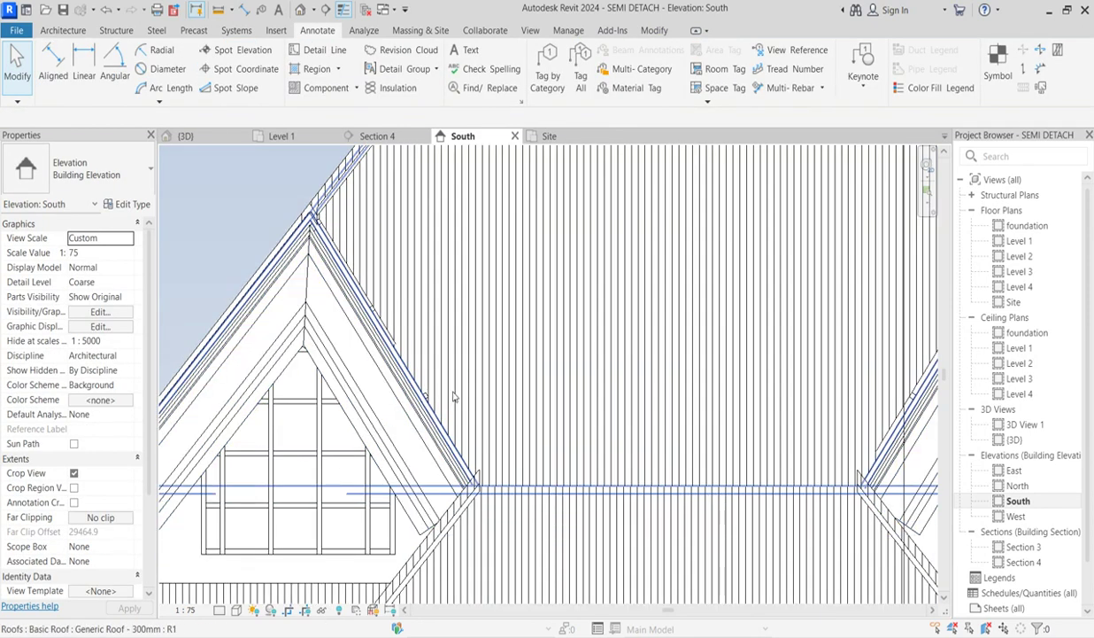
click(409, 354)
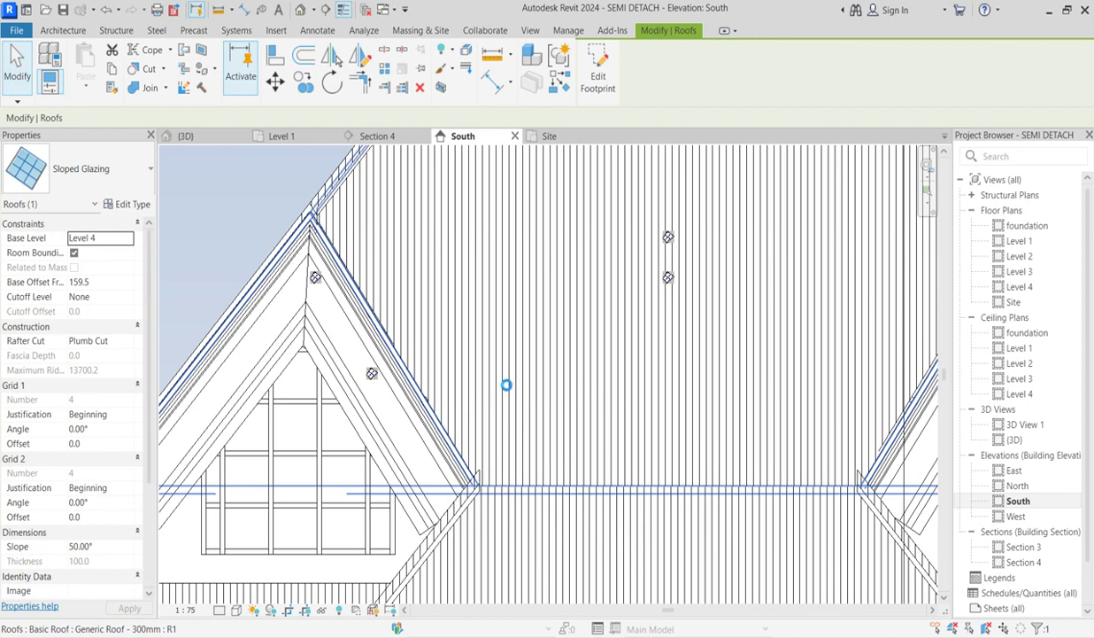
scroll(488, 386, down, 3)
click(245, 275)
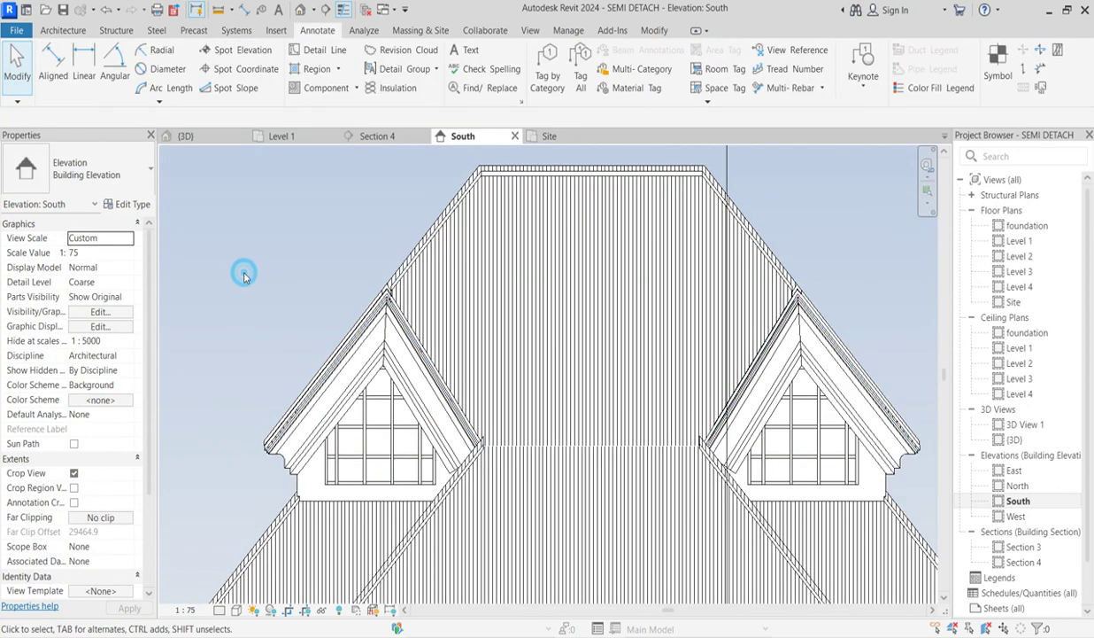
scroll(450, 396, down, 3)
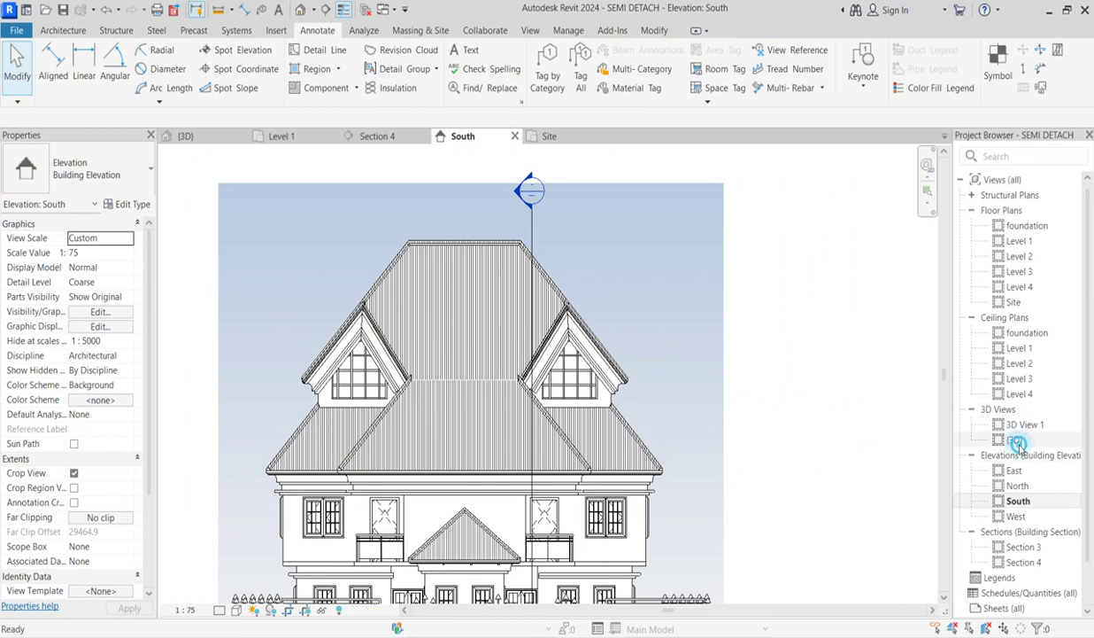
Step: Open the {3D} view and hide all visible Generic Roof - 300mm instances as elements
double_click(1015, 440)
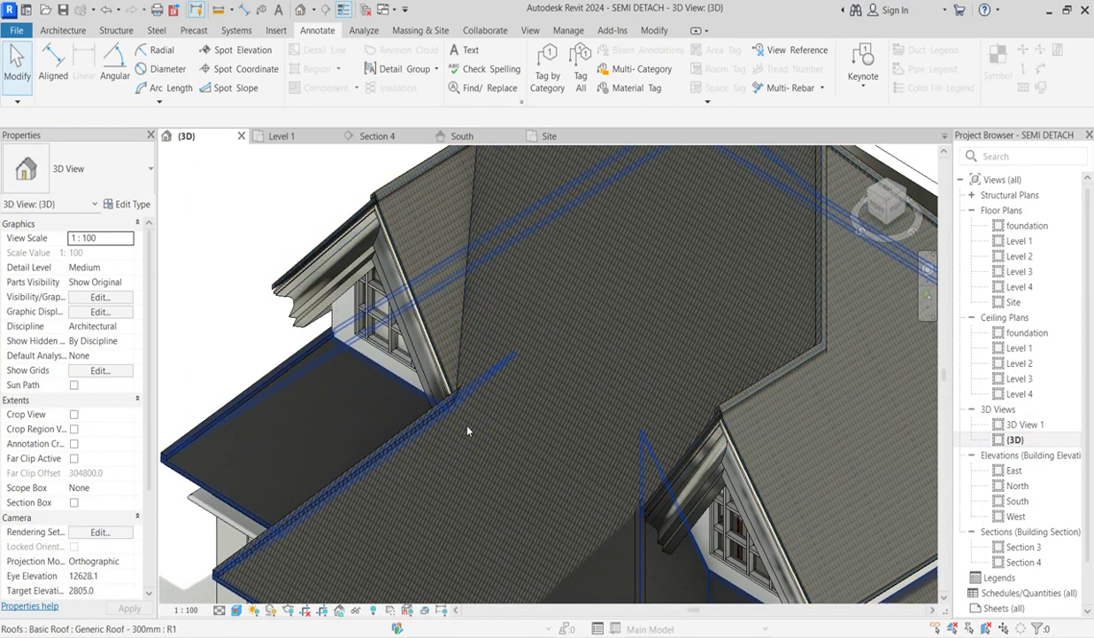
click(468, 431)
right_click(467, 430)
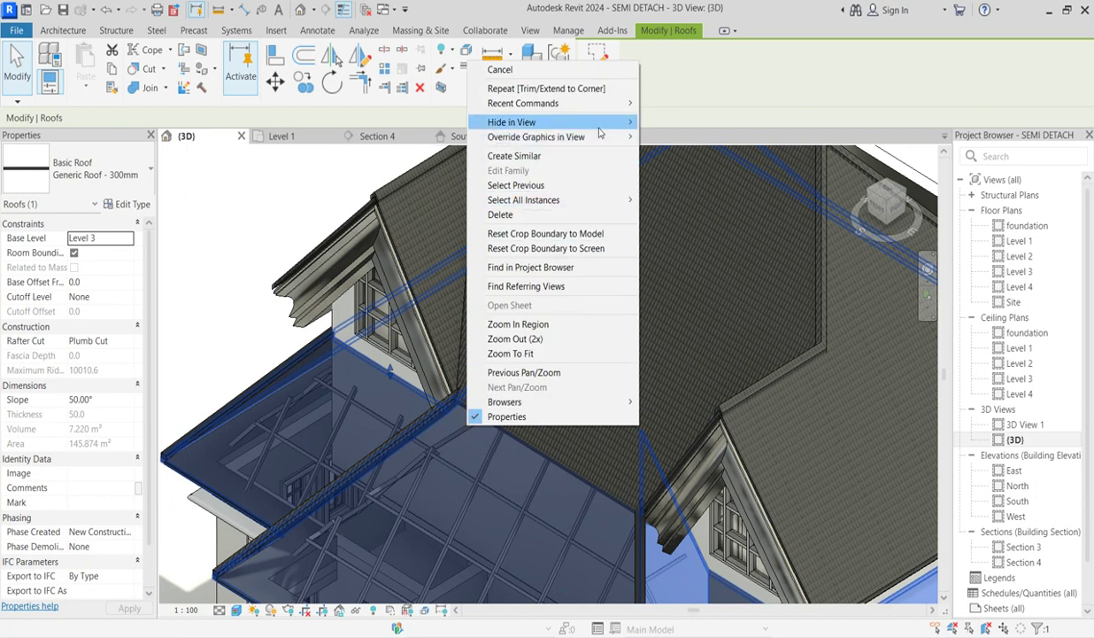
mouse_move(611, 201)
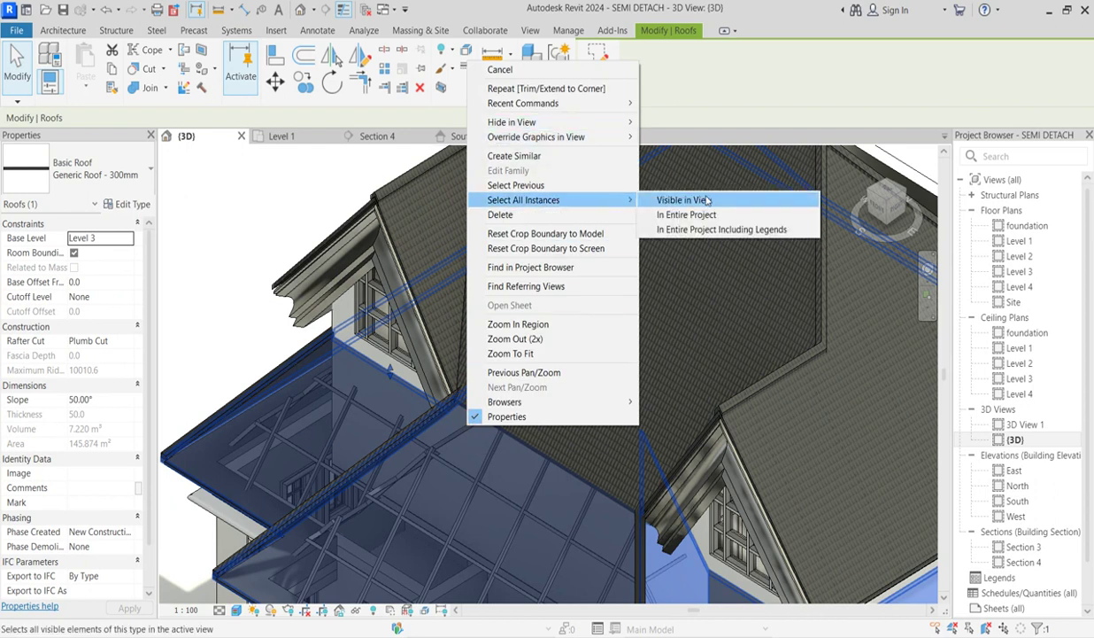
click(706, 202)
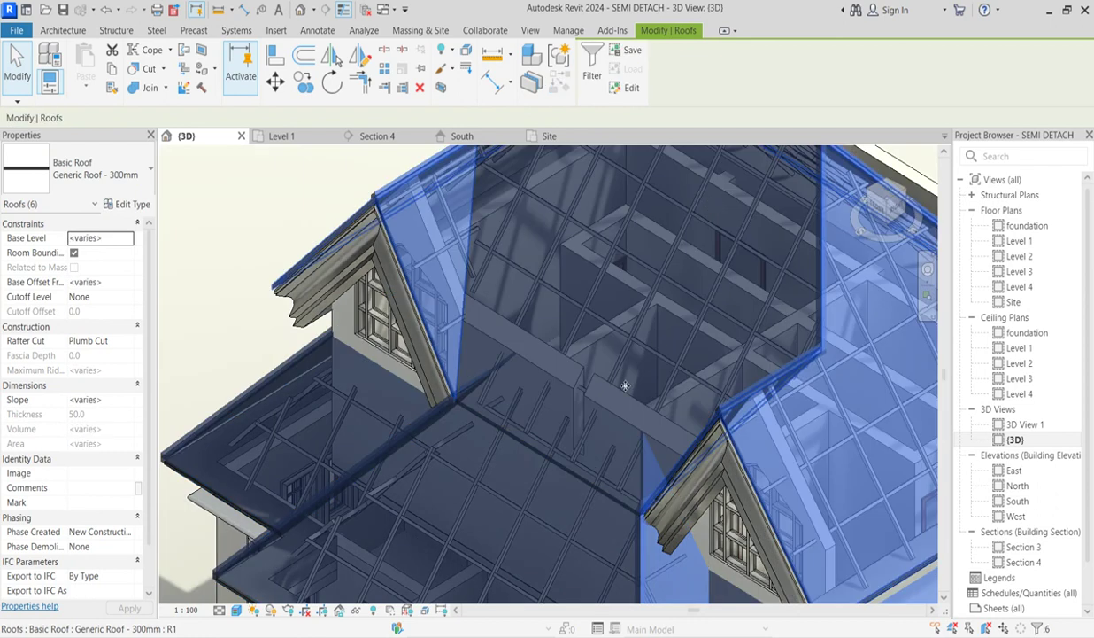
right_click(544, 360)
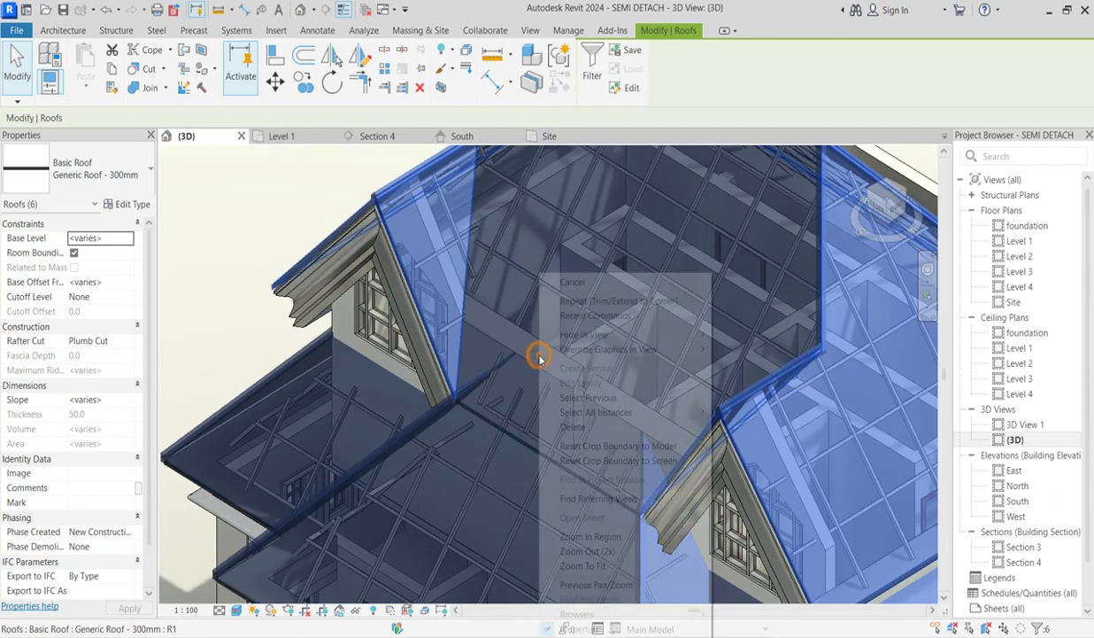
click(726, 337)
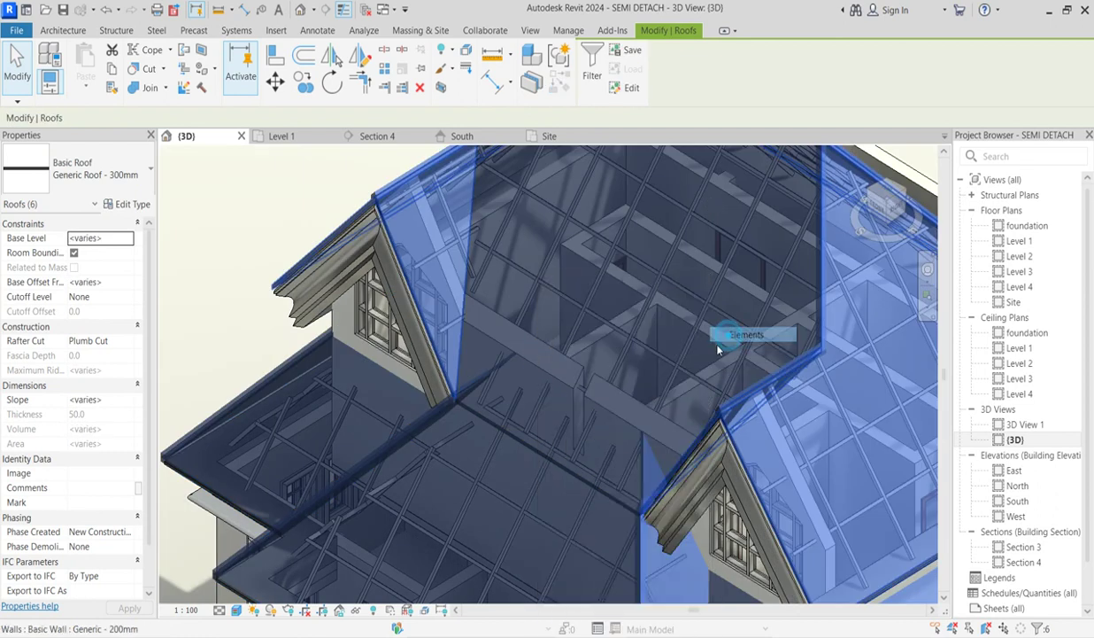
Step: Examine the exposed sloped glazing framing over both roof levels and around the dormers in the {3D} view
scroll(522, 478, down, 3)
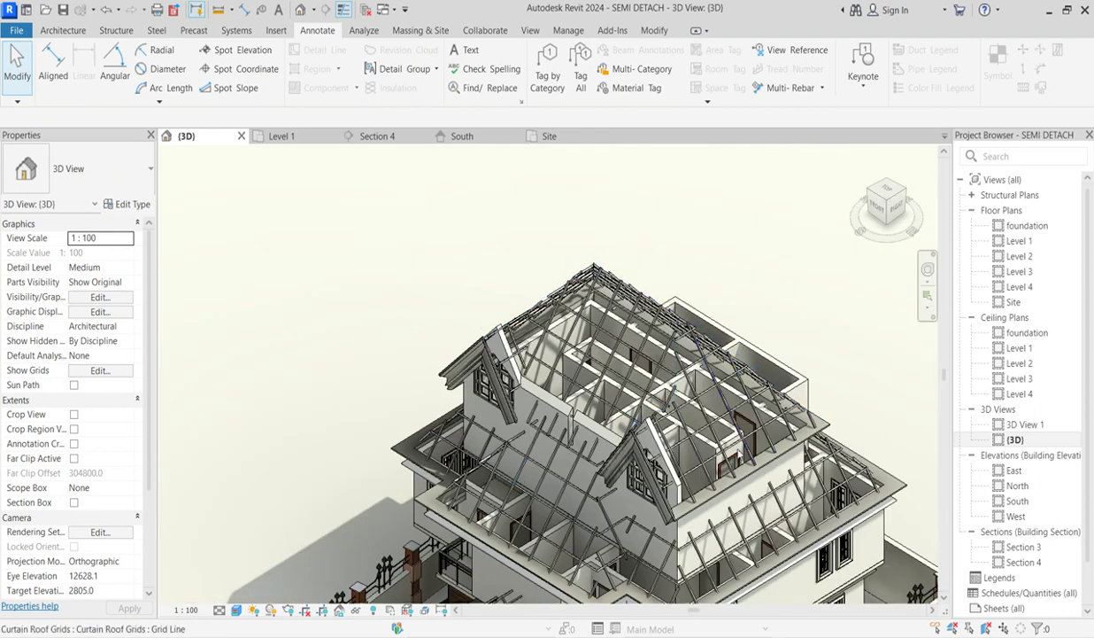
scroll(505, 485, up, 4)
scroll(469, 494, down, 2)
scroll(458, 498, up, 4)
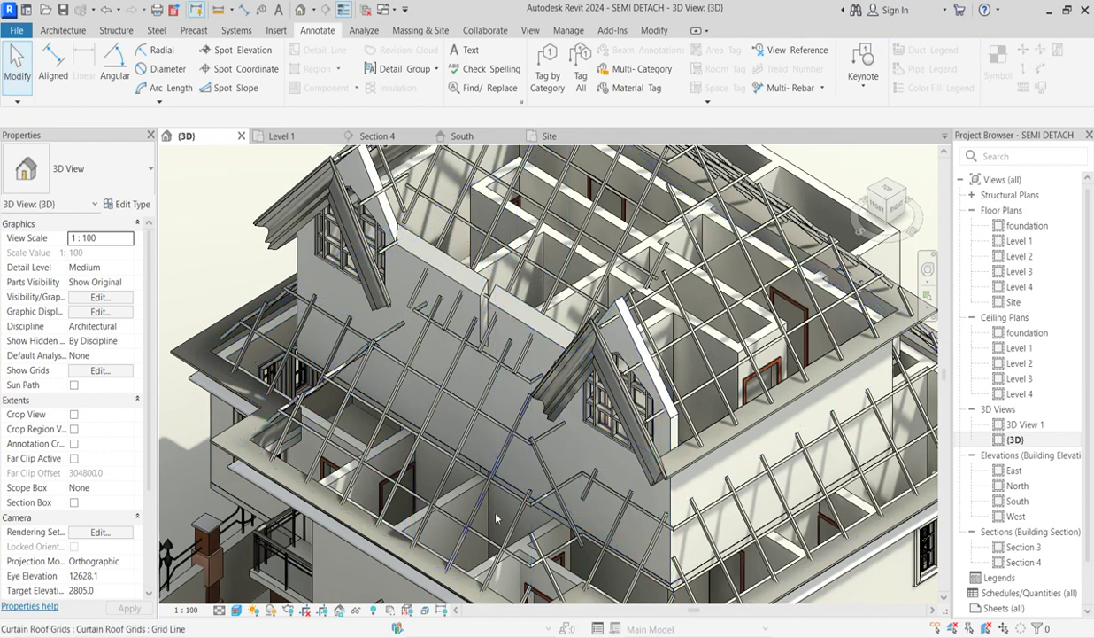
scroll(496, 518, down, 5)
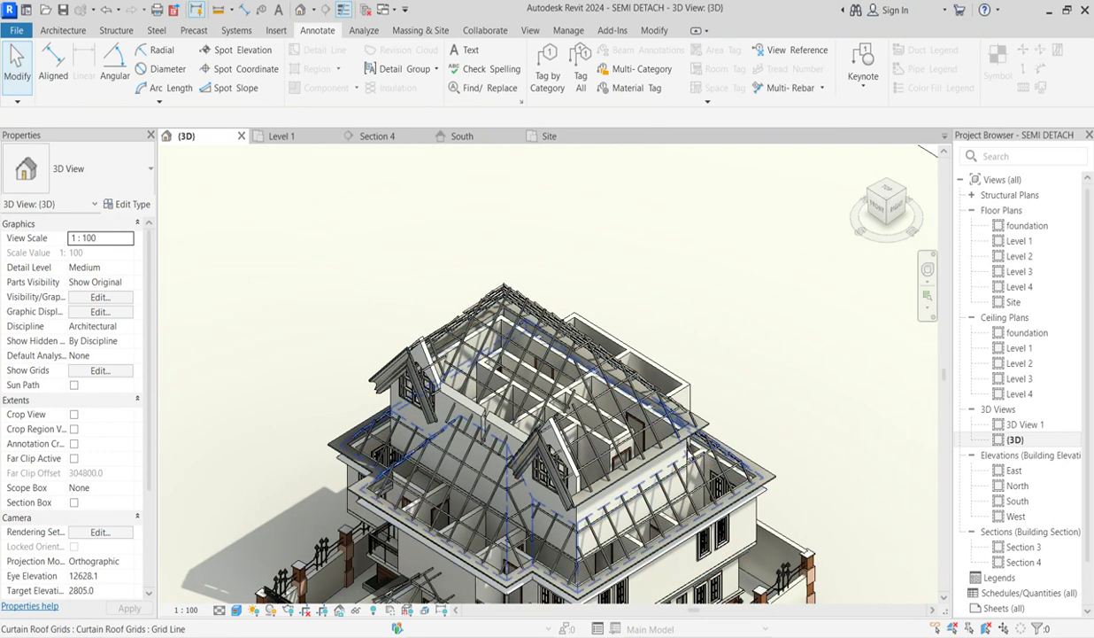
scroll(636, 428, up, 2)
scroll(516, 401, down, 3)
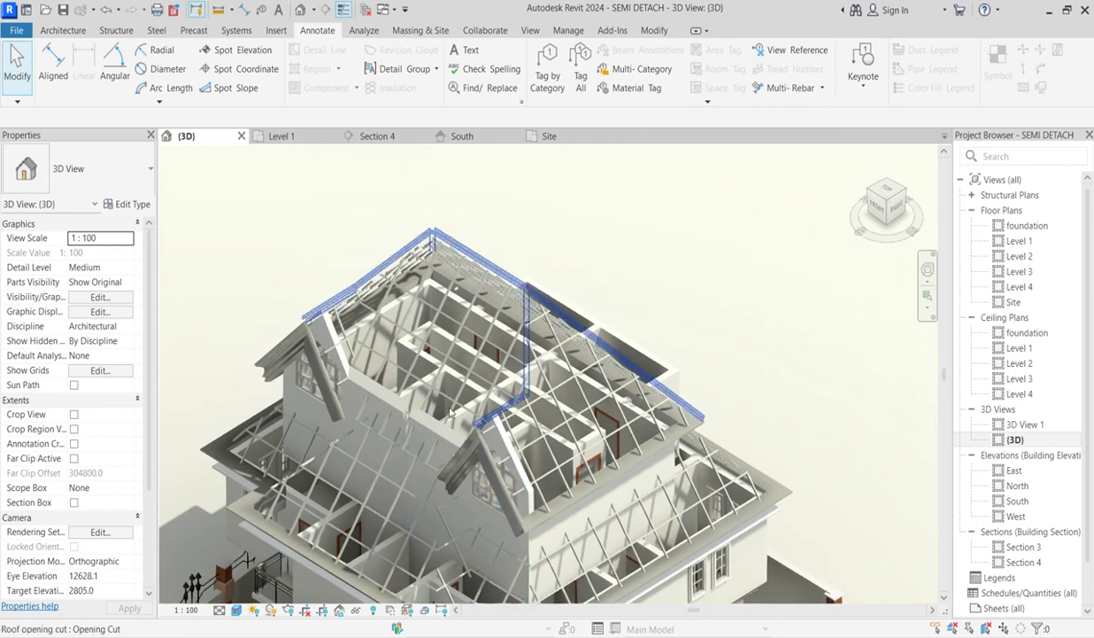
scroll(375, 441, up, 3)
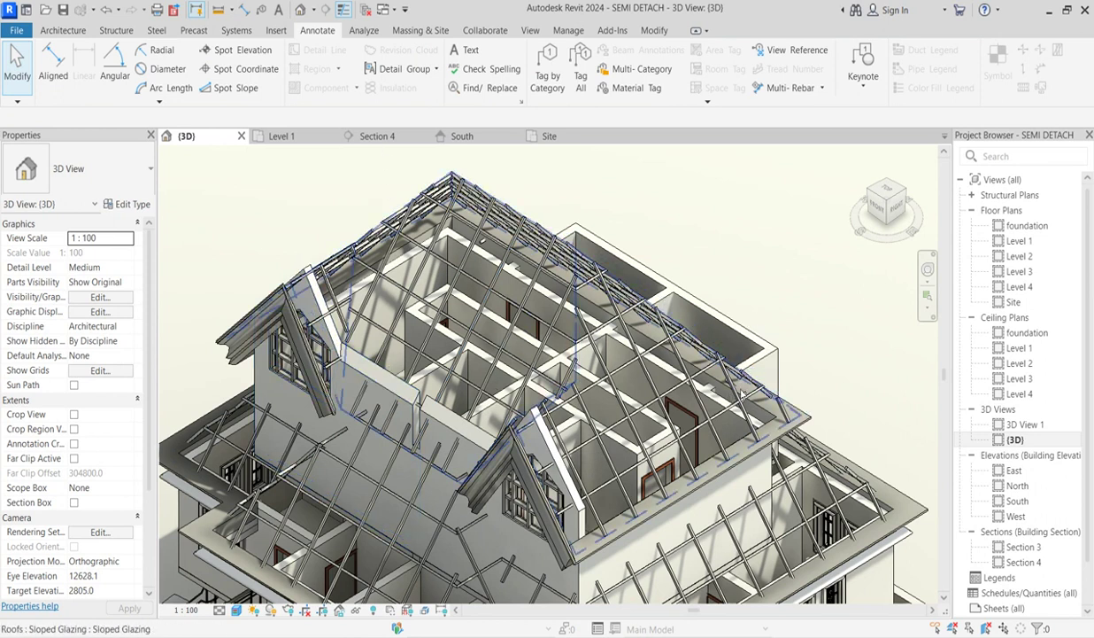
scroll(440, 429, down, 5)
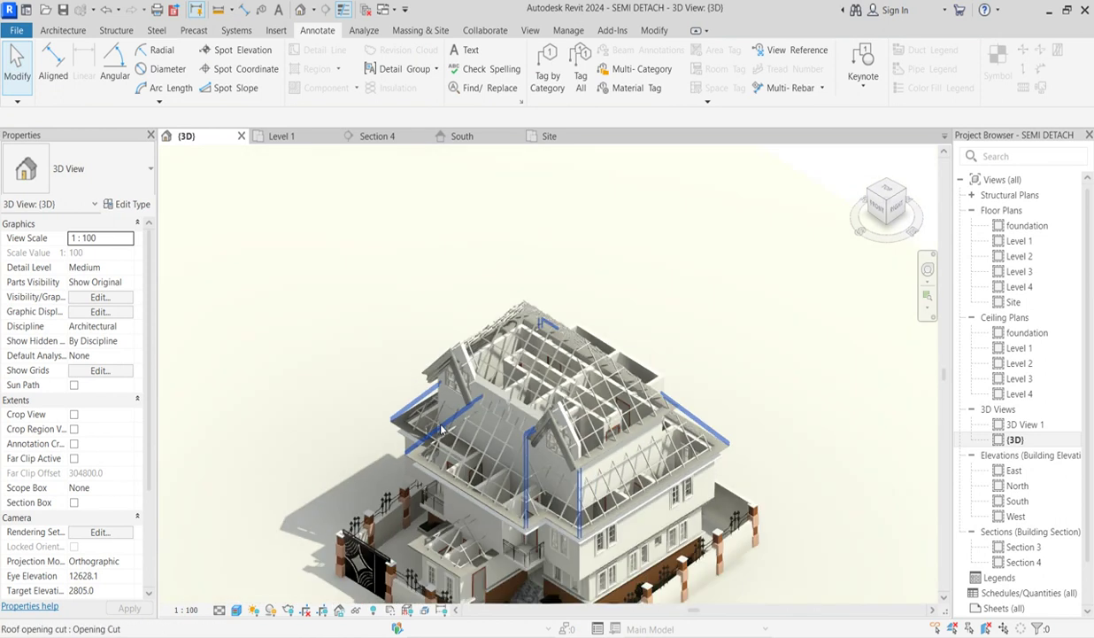
shift+middle_drag(441, 430, 897, 427)
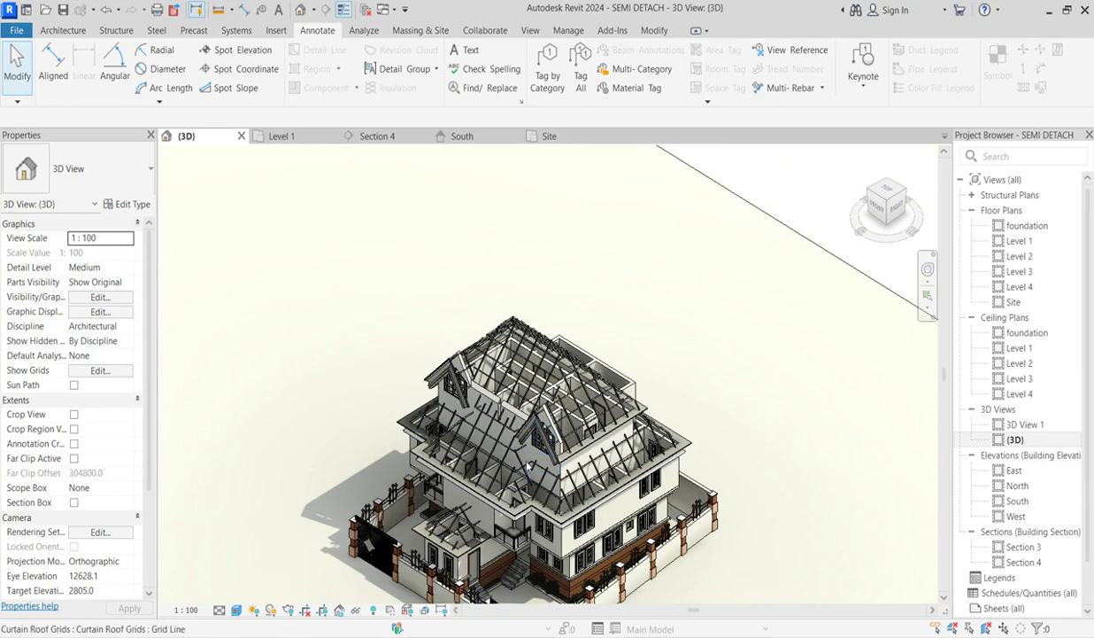
Step: Reveal the hidden elements, unhide all Generic Roof - 300mm instances, and fit the whole house in the {3D} view
click(371, 612)
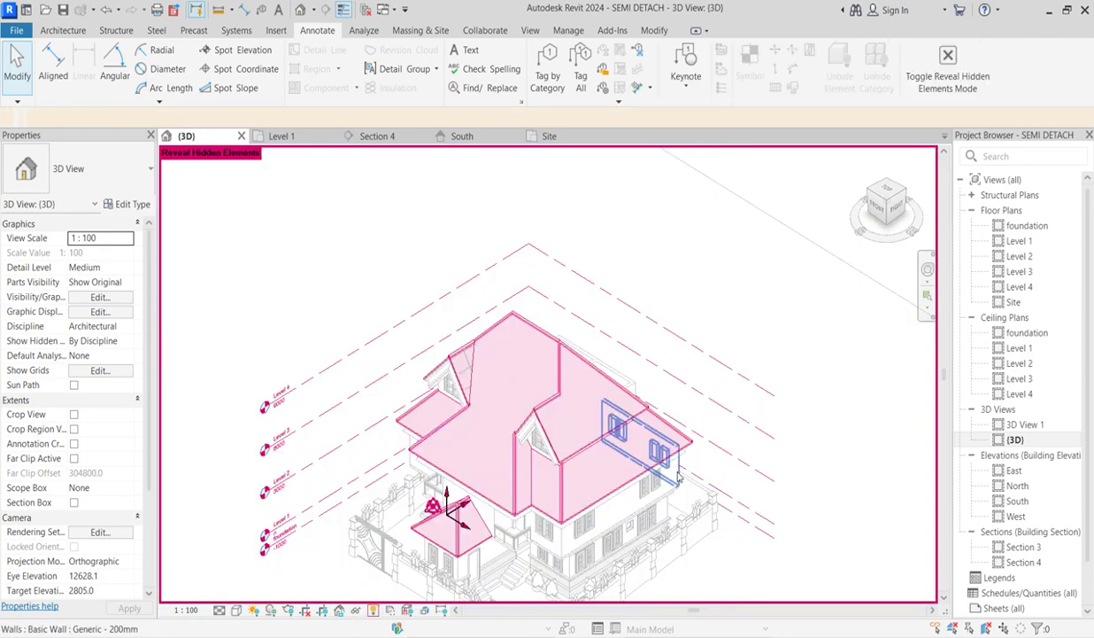
click(682, 455)
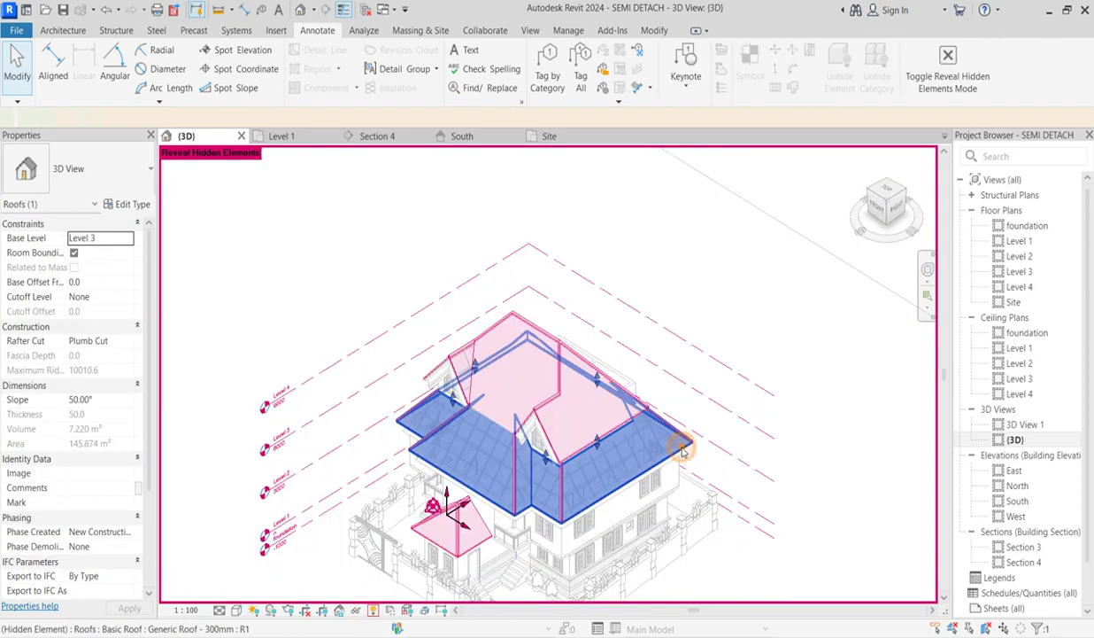
right_click(683, 453)
mouse_move(801, 157)
mouse_move(837, 222)
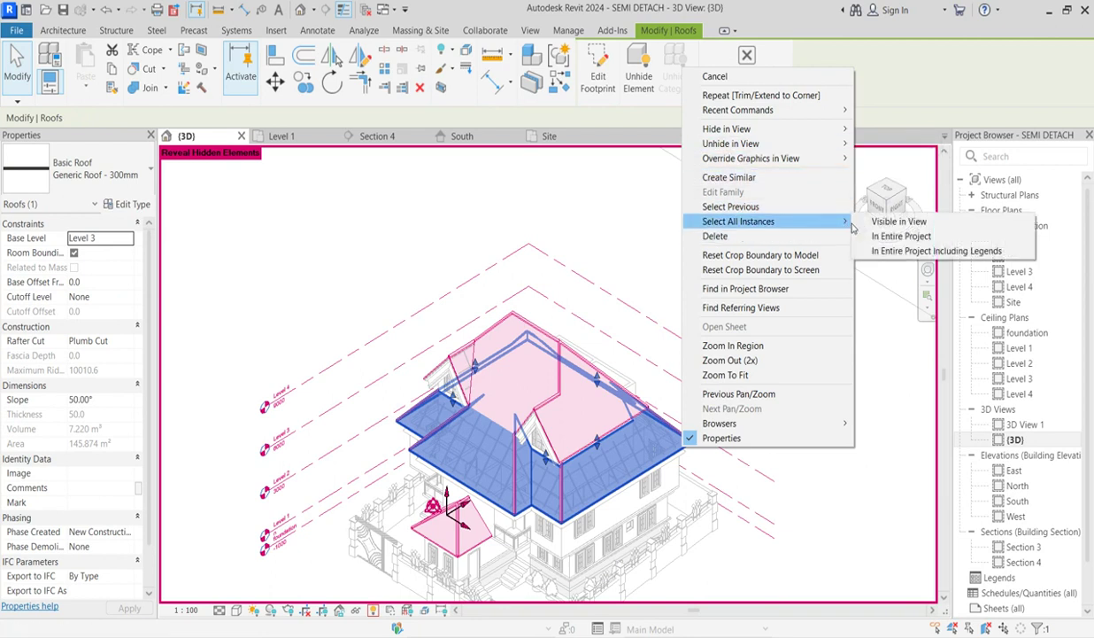
click(889, 221)
click(670, 75)
click(374, 611)
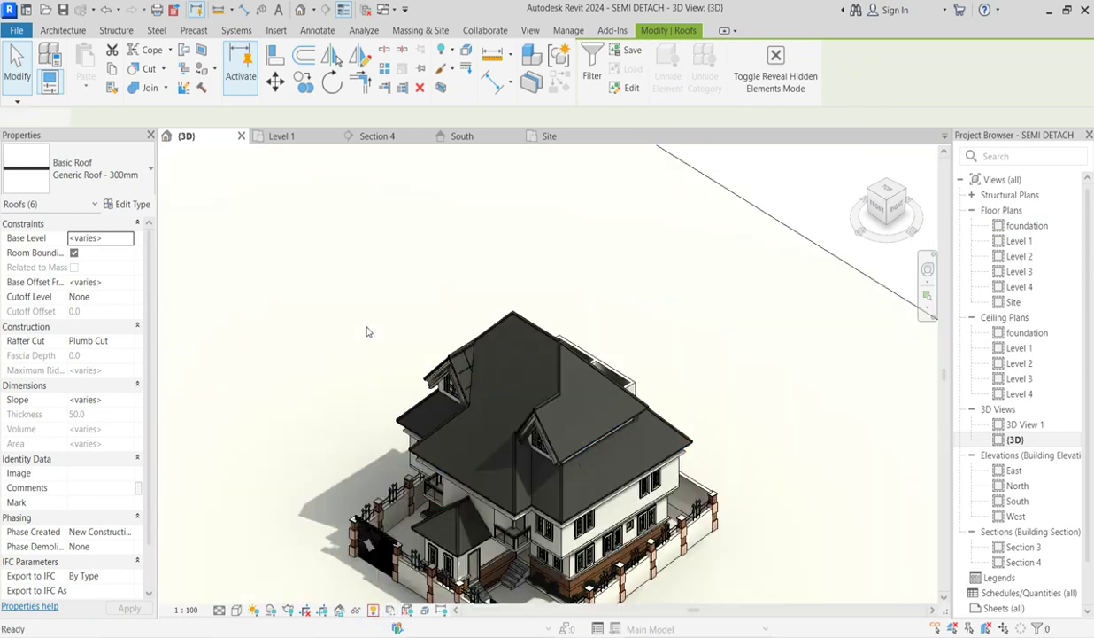
click(367, 278)
key(z)
key(f)
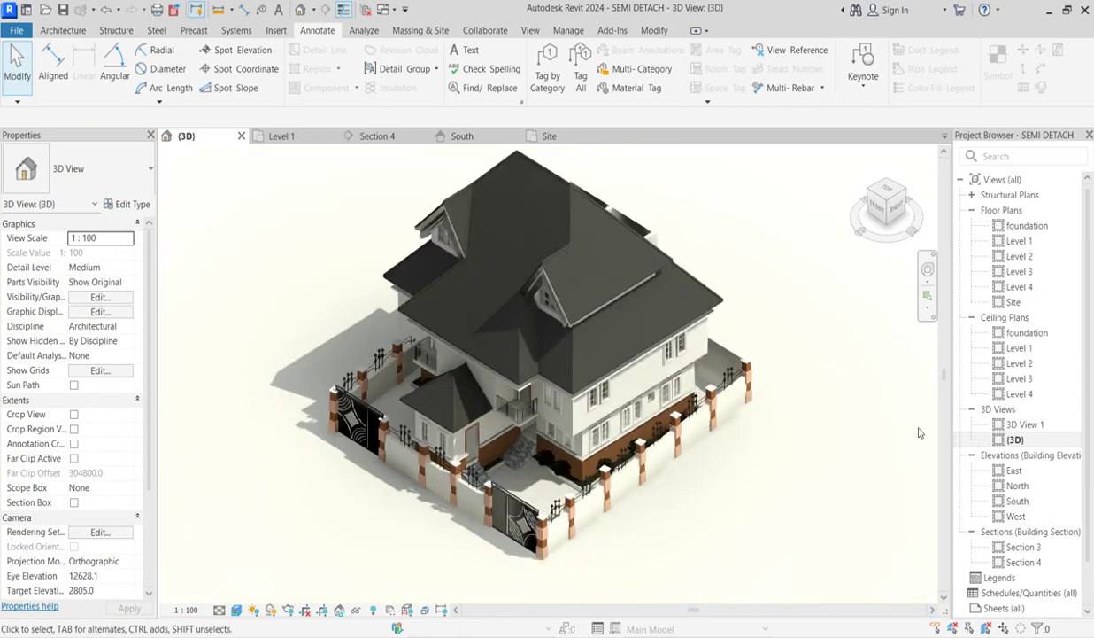
Step: Open Section 4, check the roof framing, and extend the crop region's upper edge upward to leave room above the grid heads
double_click(1025, 561)
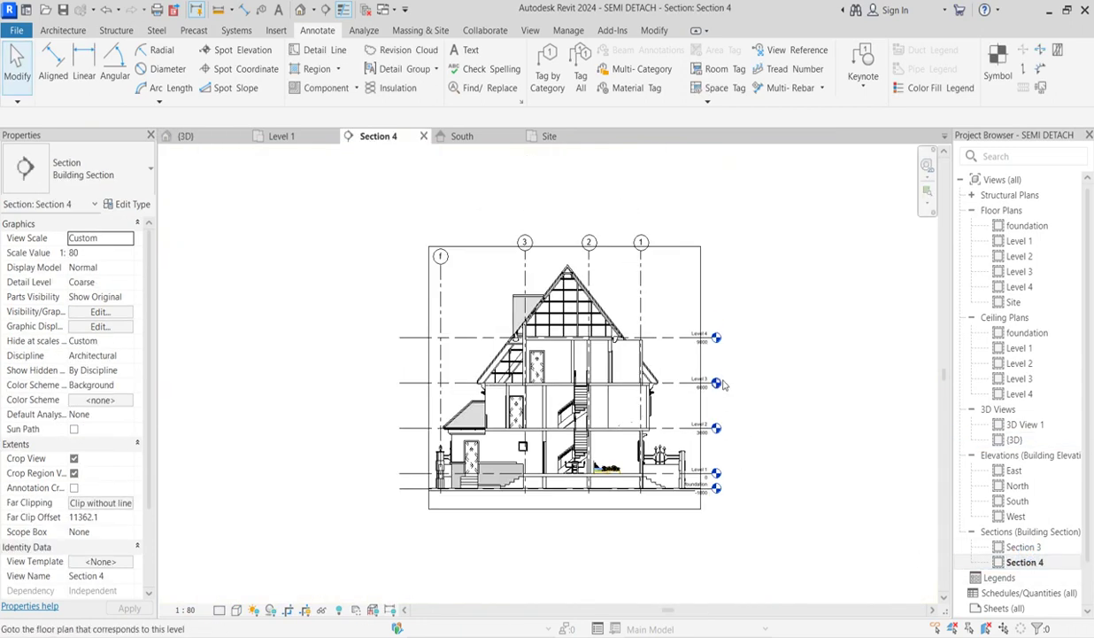
scroll(723, 383, up, 2)
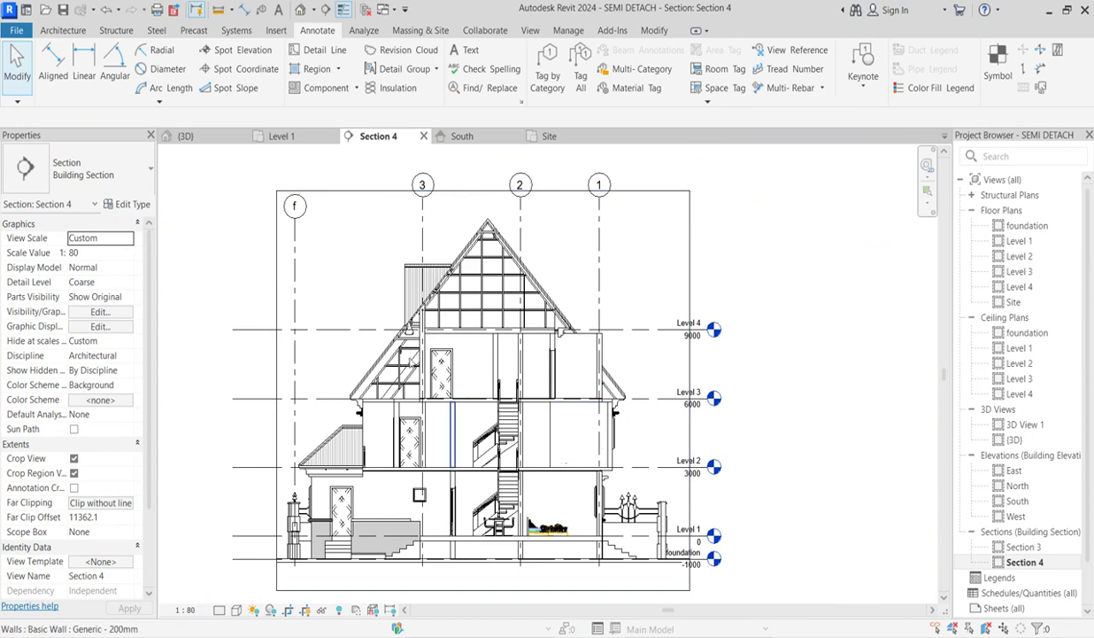
scroll(416, 363, up, 3)
scroll(471, 443, down, 2)
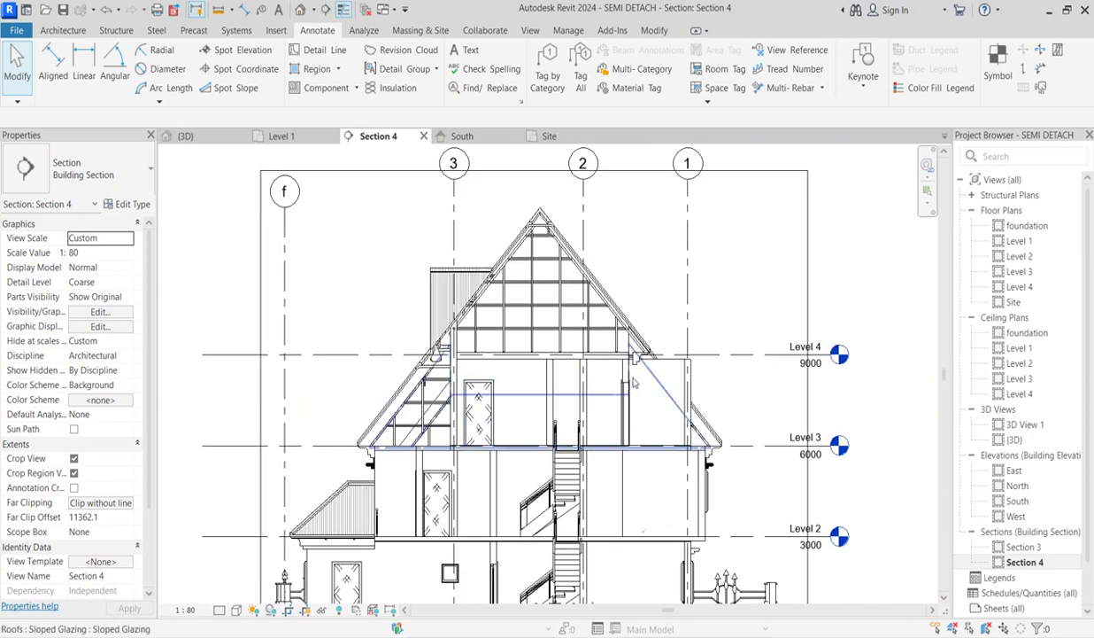
scroll(428, 283, down, 2)
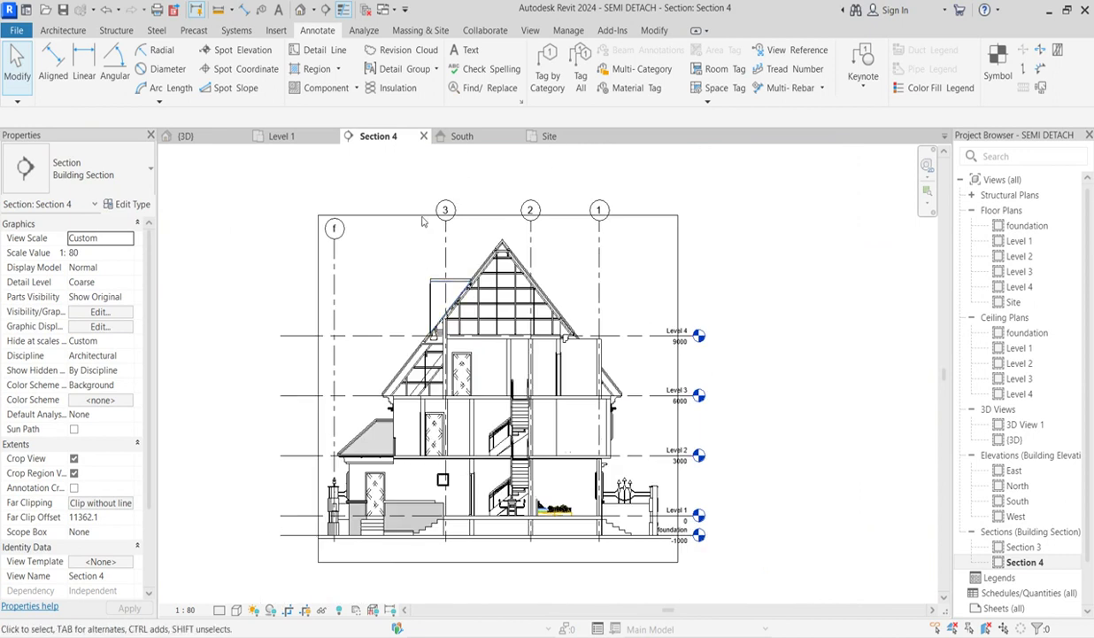
click(406, 215)
drag(498, 218, 485, 175)
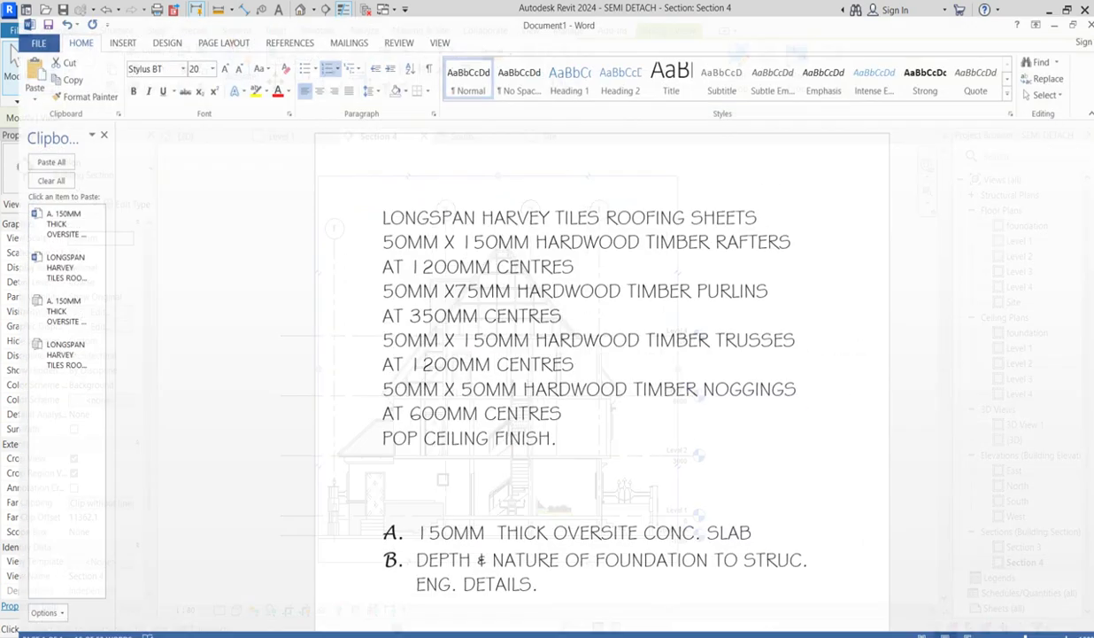
Step: Switch to Word, copy the roofing notes from "LONGSPAN HARVEY TILES ROOFING SHEETS" through "POP CEILING FINISH.", and return to Revit
drag(545, 442, 333, 201)
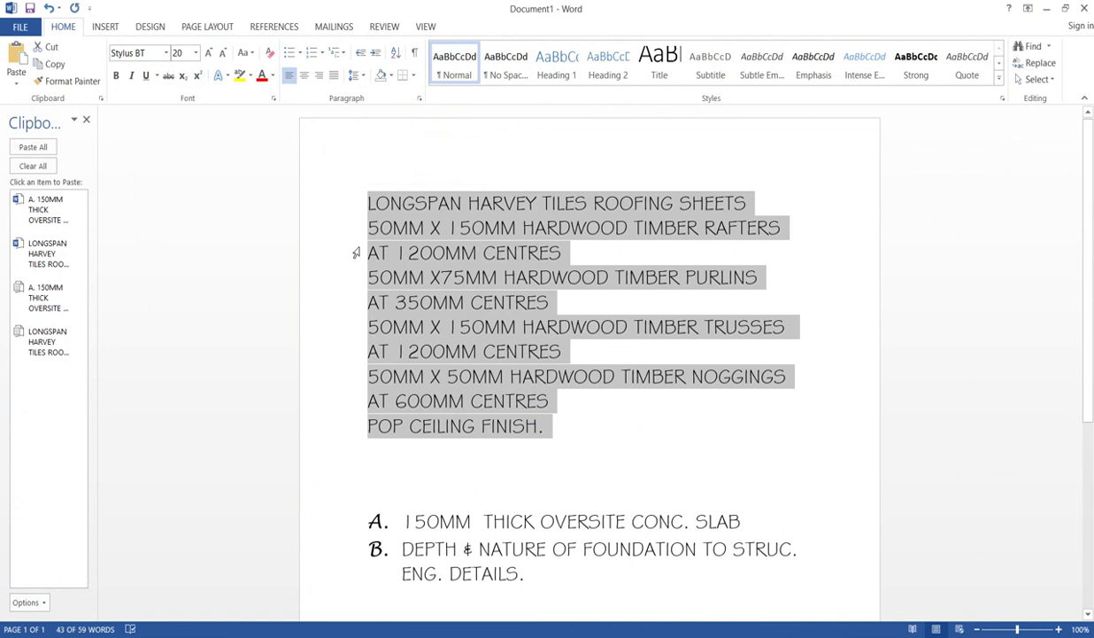
key(ctrl+c)
key(alt+Tab)
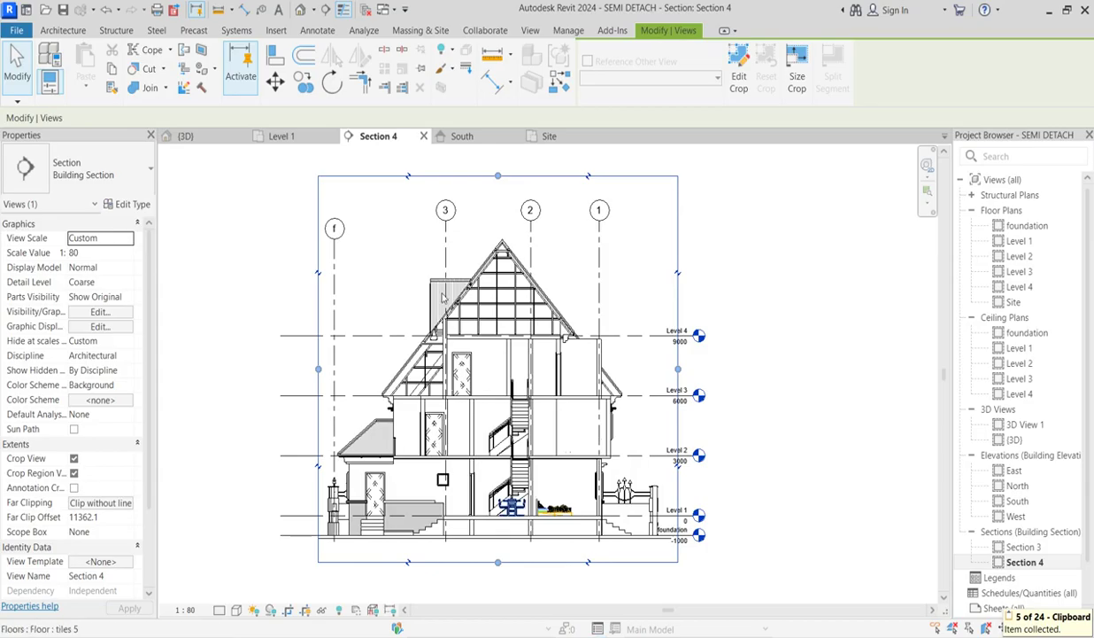
Step: Place a text note right of the roof peak, paste the copied roofing specification into it, and widen its box to fit
click(299, 274)
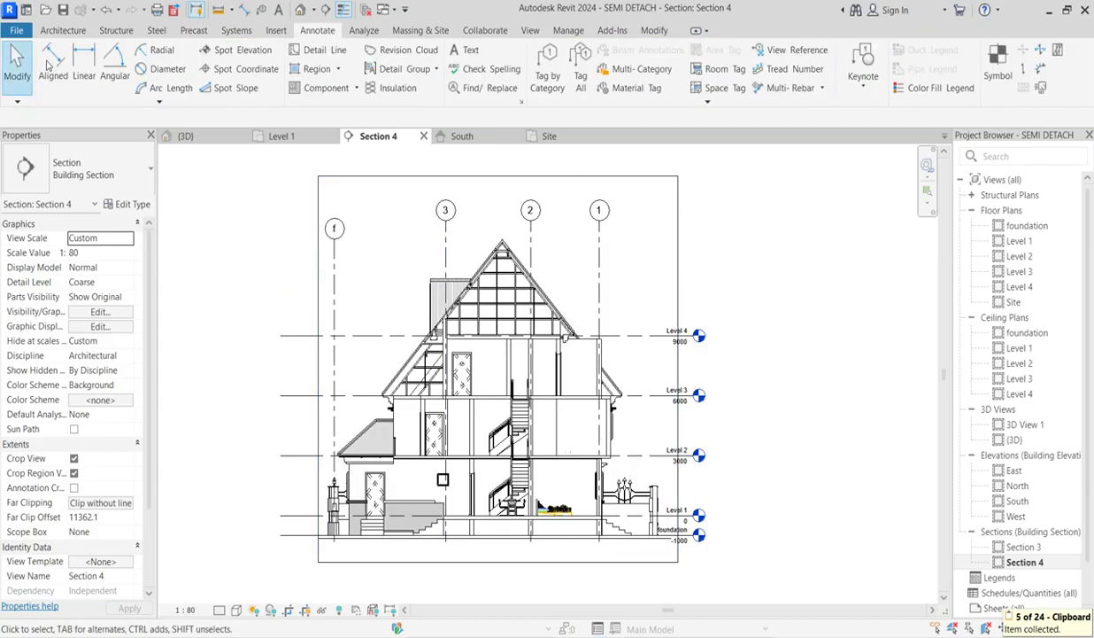
click(467, 53)
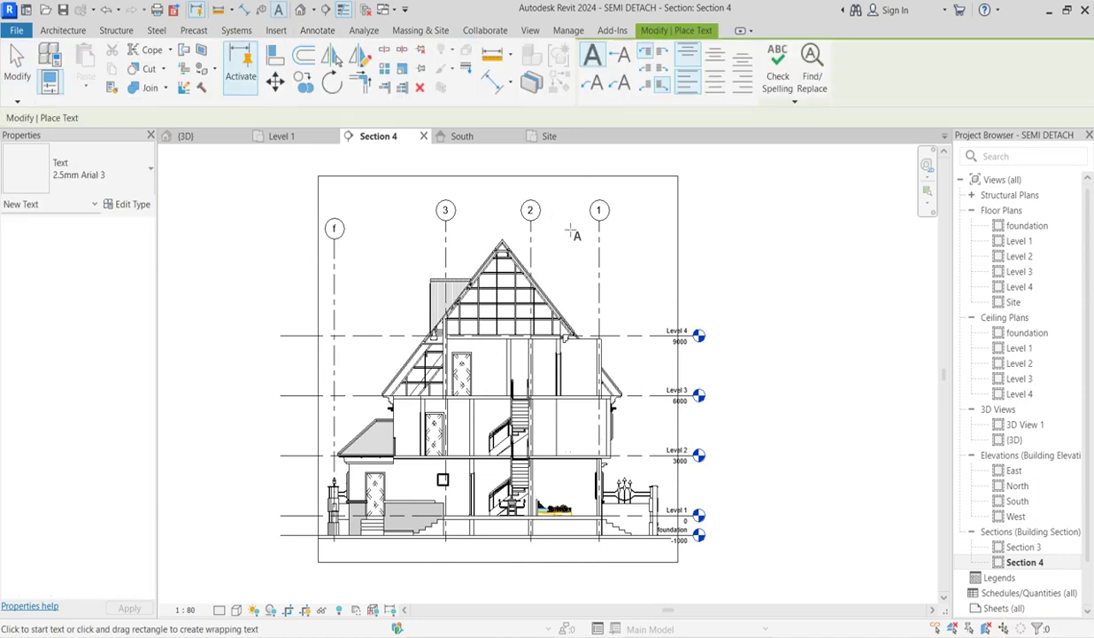
drag(672, 324, 669, 321)
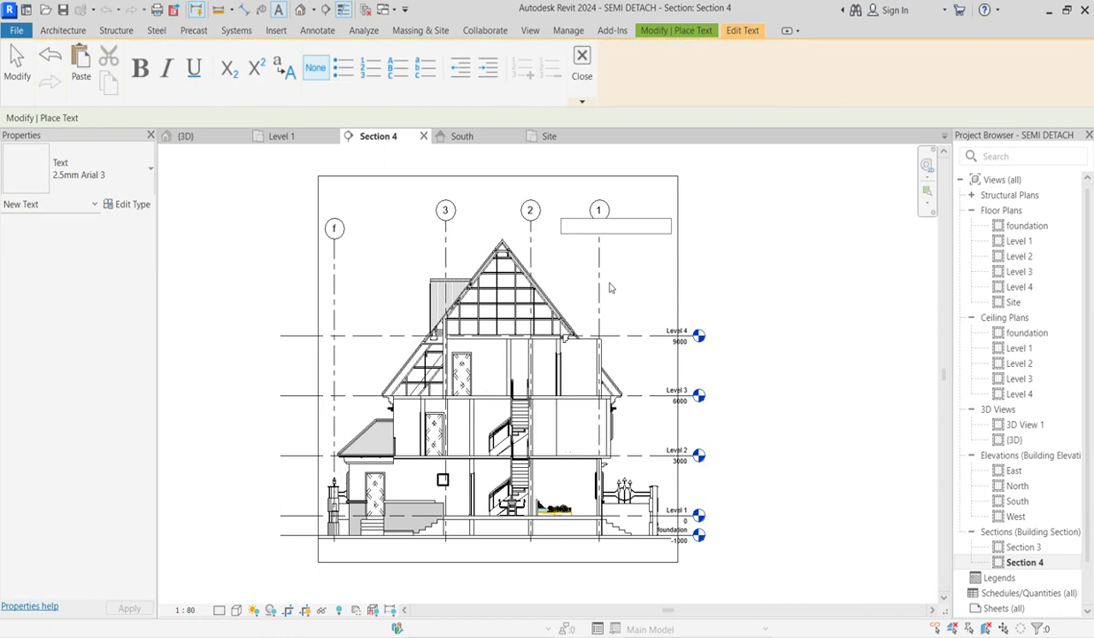
key(ctrl+v)
click(722, 228)
right_click(665, 235)
click(680, 243)
right_click(650, 246)
click(666, 256)
drag(670, 293, 727, 270)
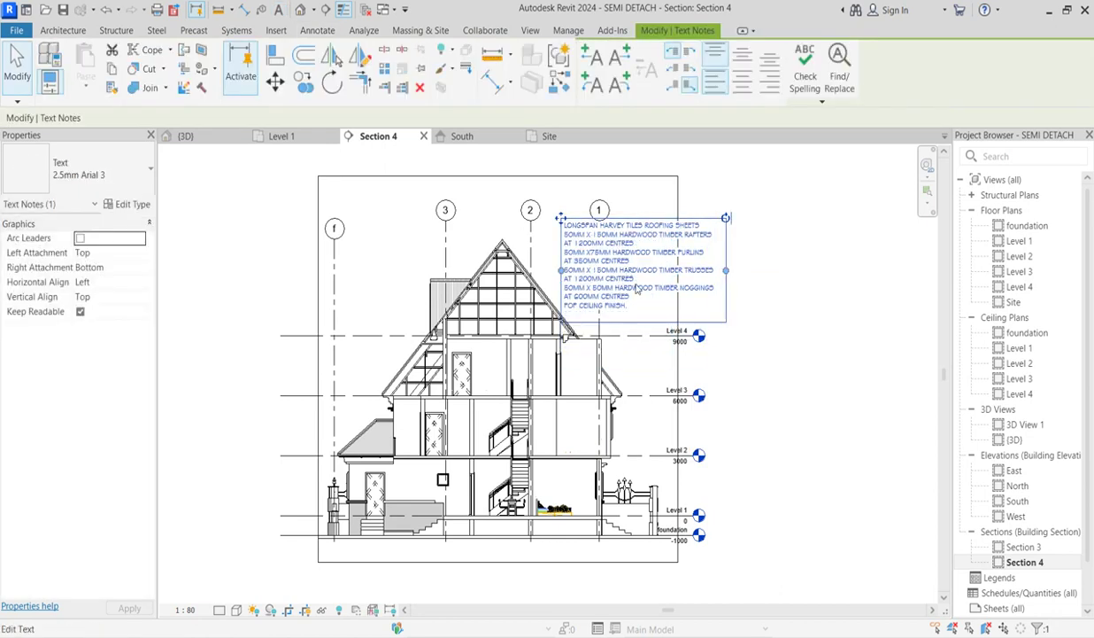
Step: Review the font options in the roofing note's 2.5mm Arial 3 text type, keeping Stylus BT
click(133, 205)
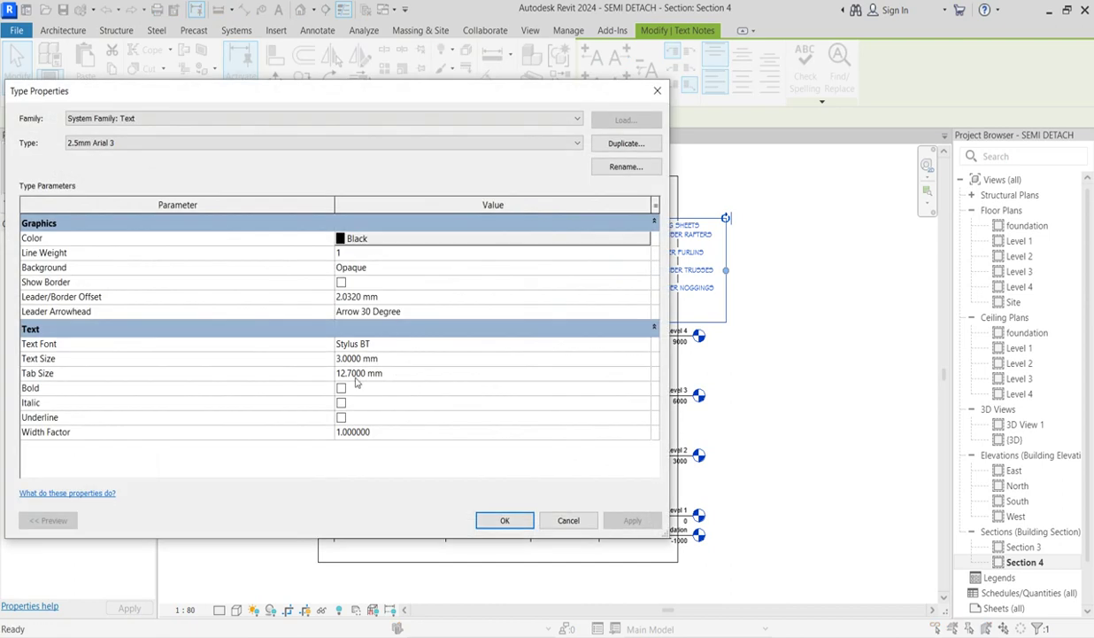
double_click(643, 348)
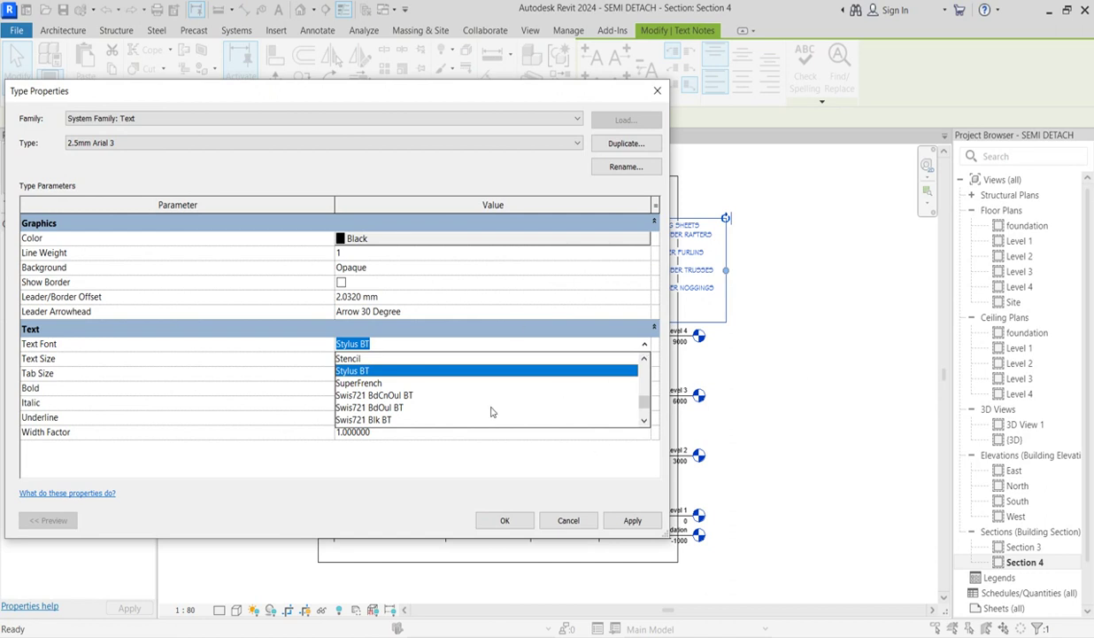
scroll(534, 411, down, 3)
click(742, 406)
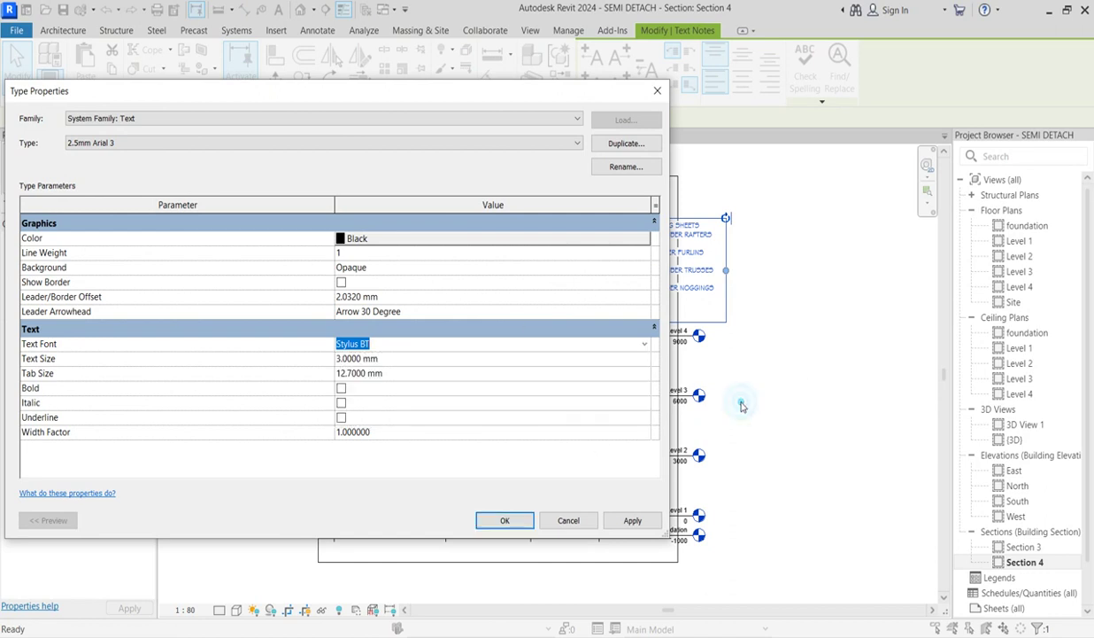
click(504, 521)
click(794, 308)
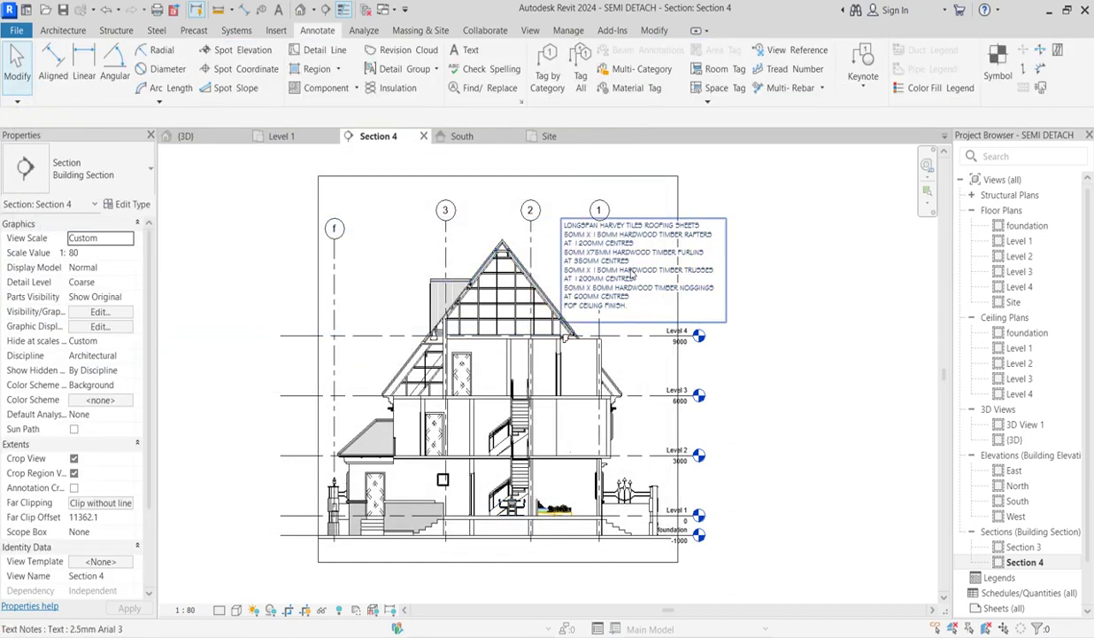
Step: Draw thin detail lines from the upper roof framing horizontally to the roofing note and 4000 mm up along the note's edge
scroll(632, 276, up, 3)
scroll(549, 283, down, 2)
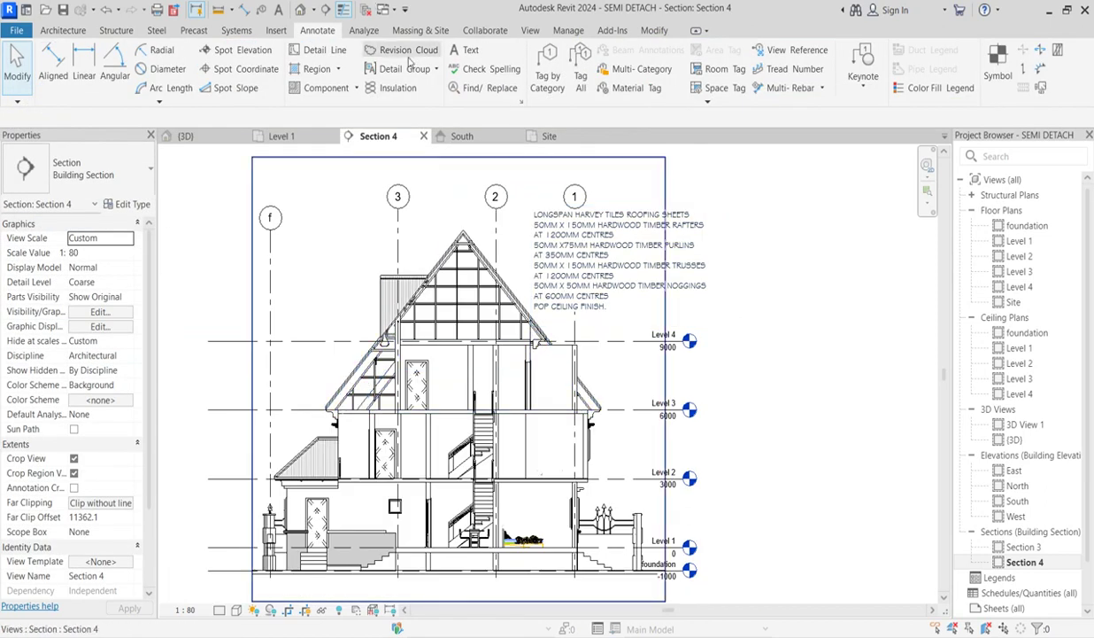
click(321, 50)
scroll(499, 301, up, 2)
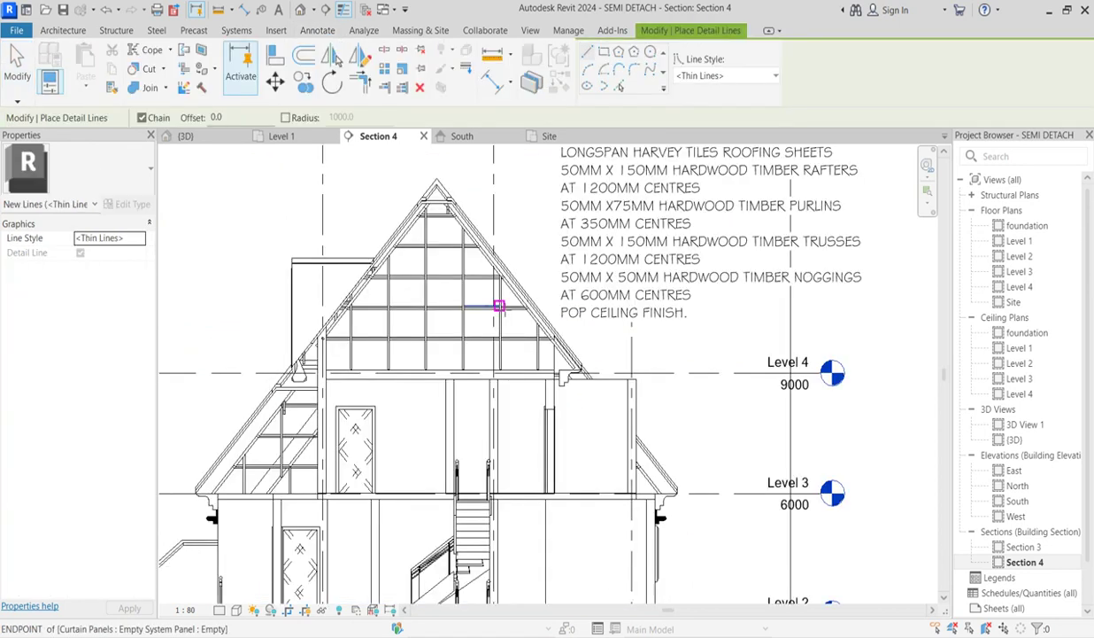
scroll(496, 306, up, 2)
click(483, 308)
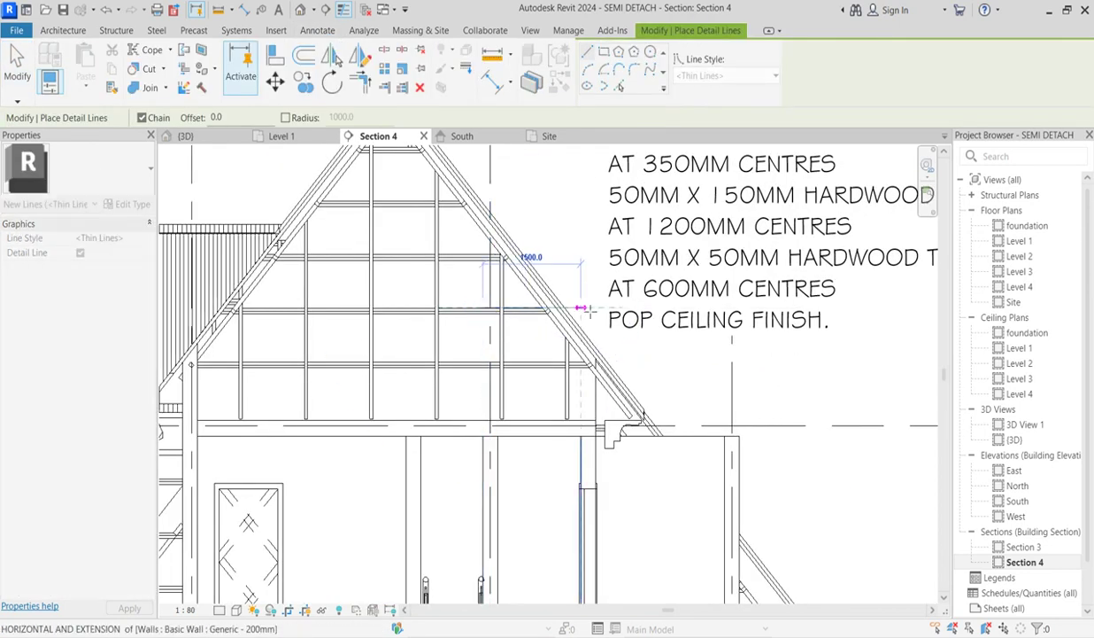
scroll(588, 301, down, 3)
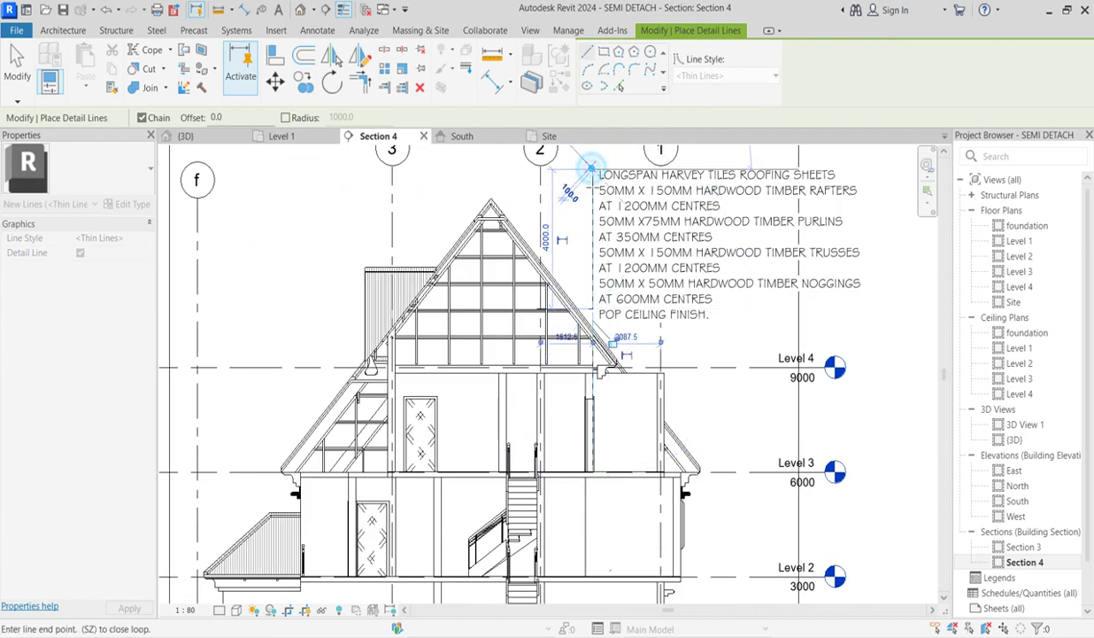
right_click(582, 256)
click(620, 268)
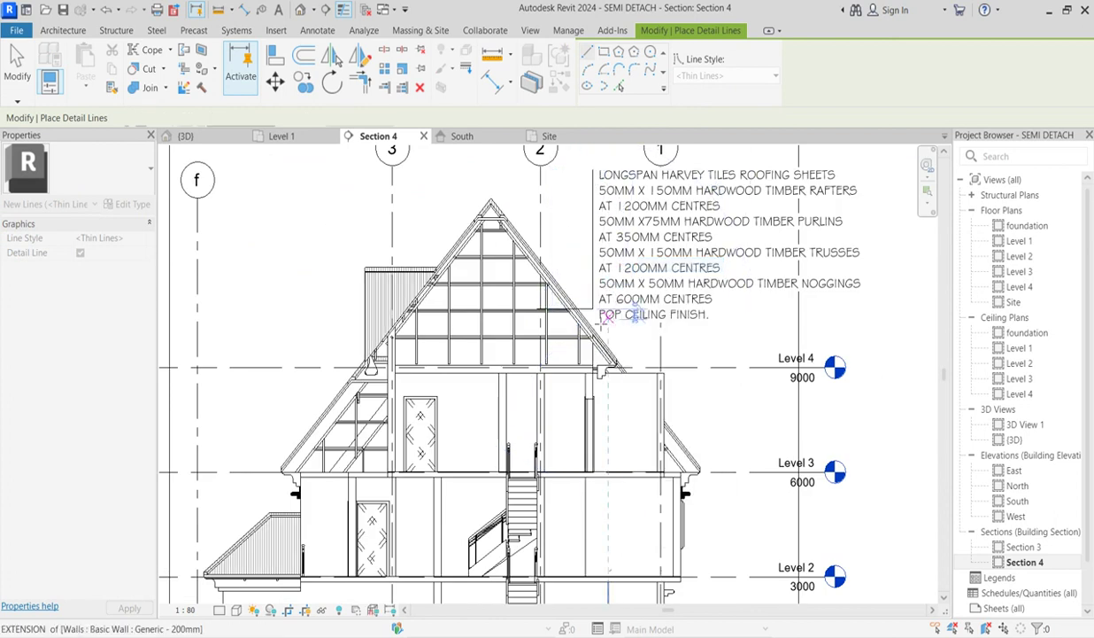
scroll(599, 305, up, 3)
click(596, 328)
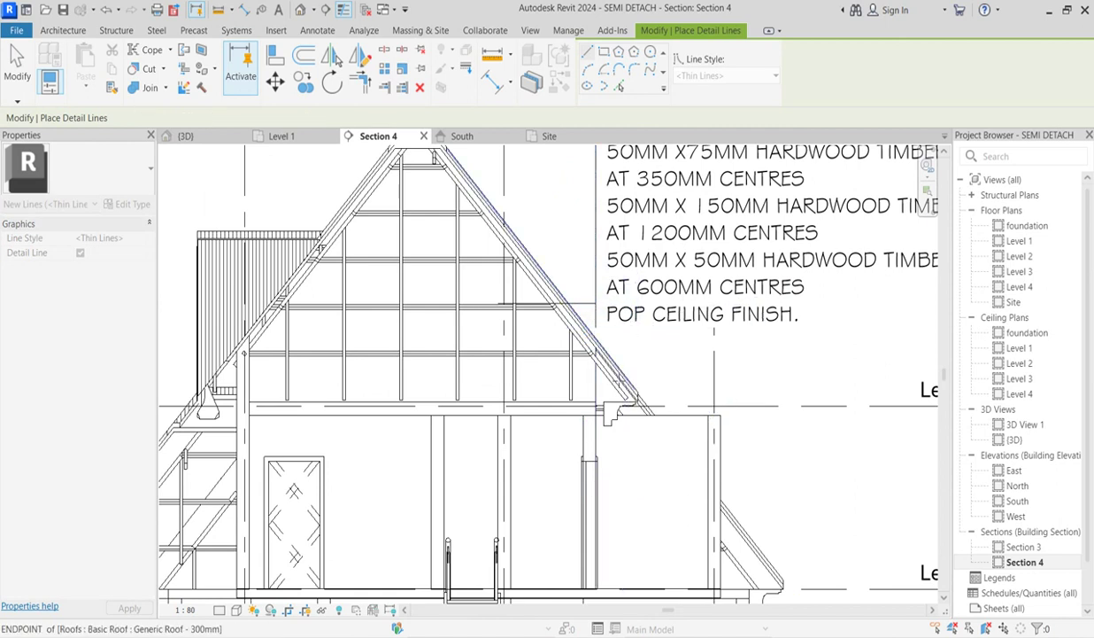
scroll(611, 368, down, 5)
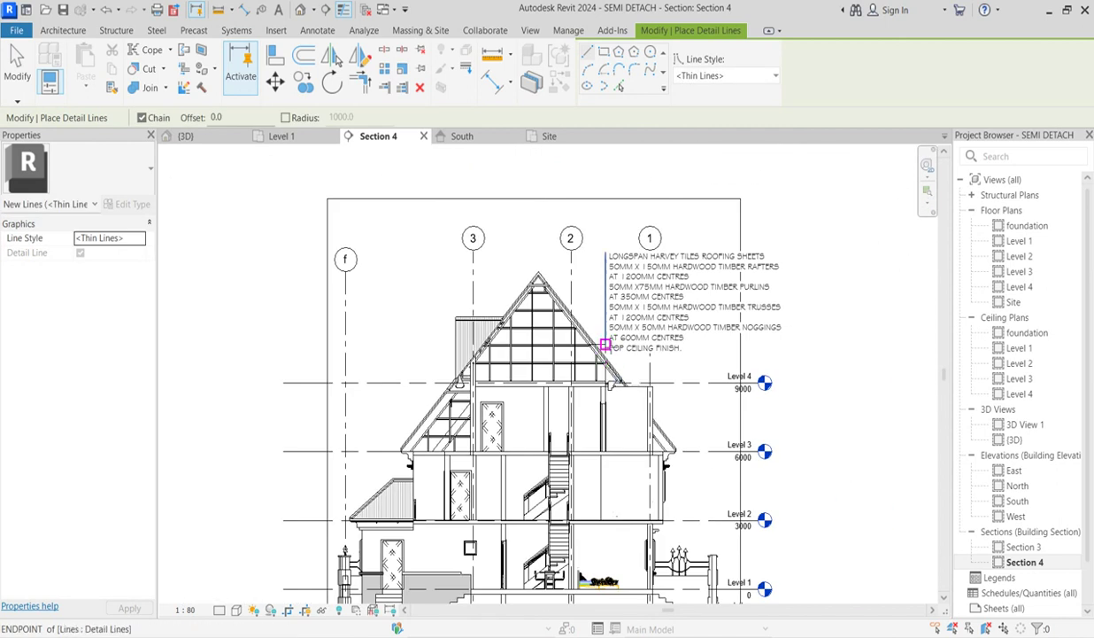
key(Escape)
key(Escape)
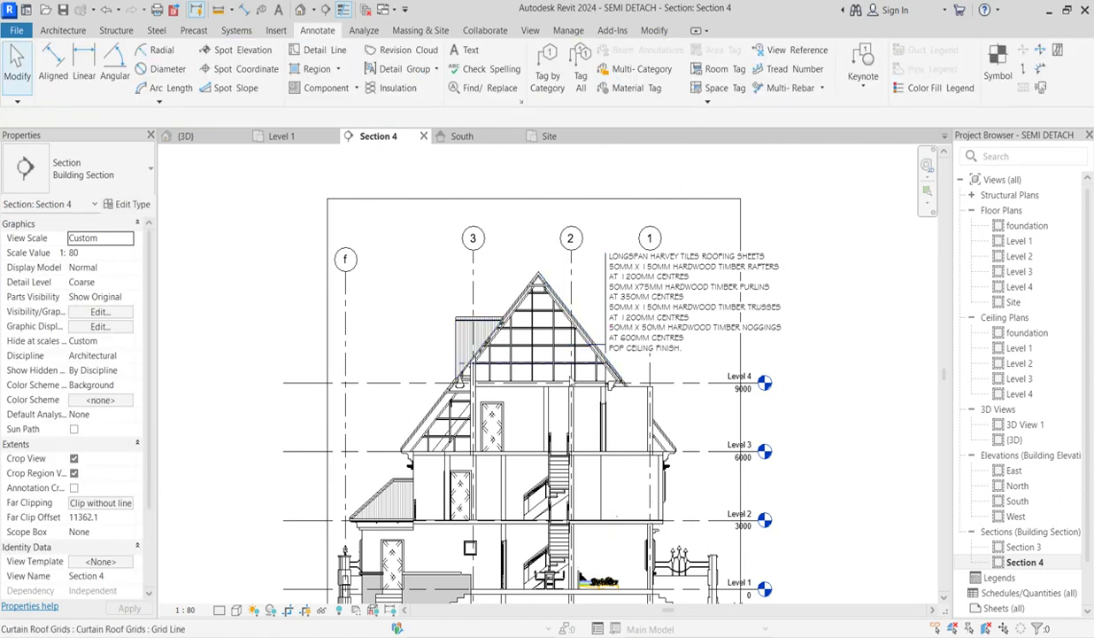
Step: Check the vertical detail line beside the roofing note and its fit within the whole section
scroll(608, 335, up, 2)
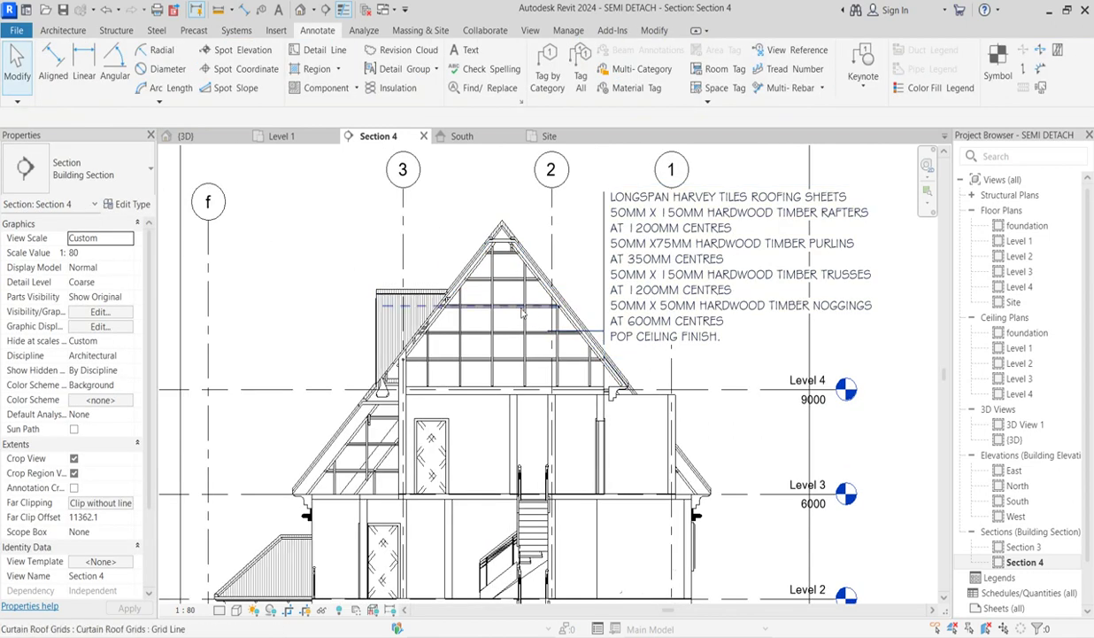
click(601, 231)
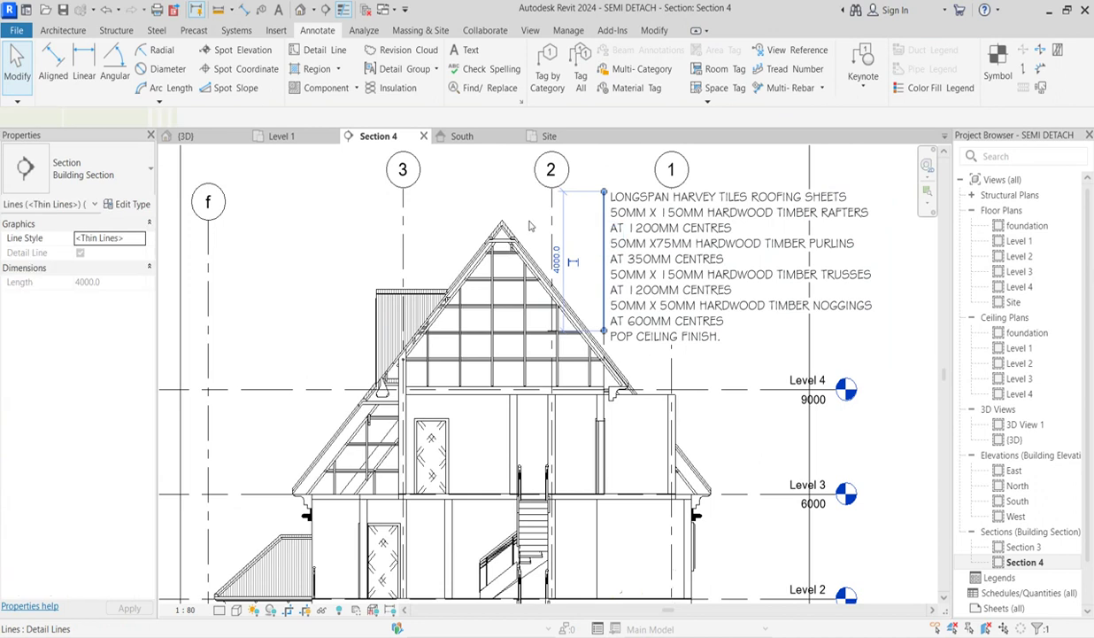
click(606, 168)
scroll(586, 333, down, 5)
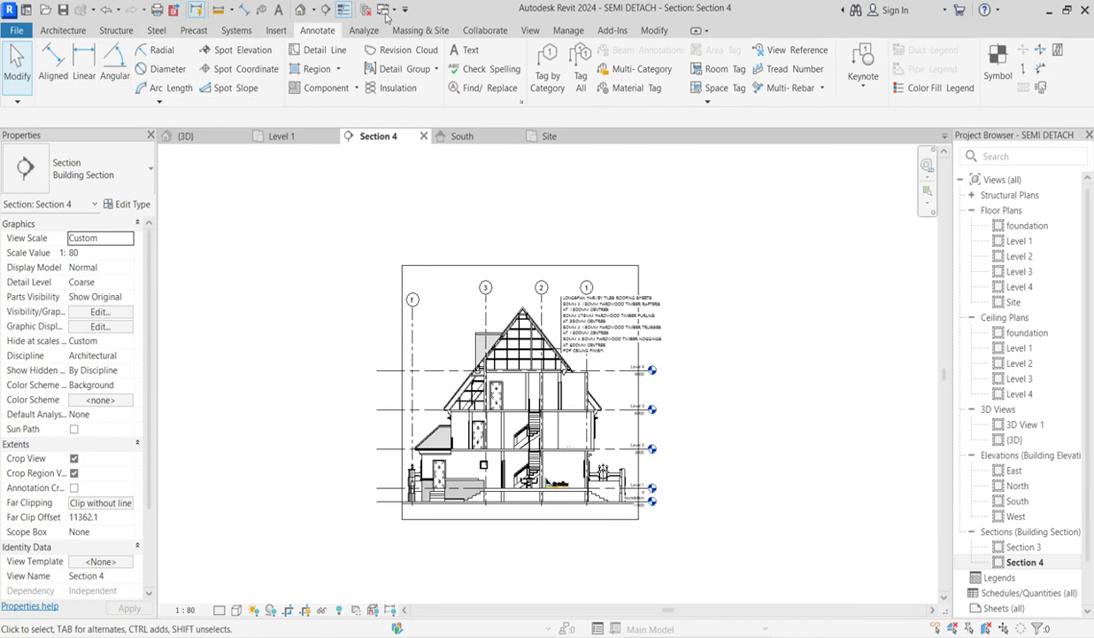
Step: Place 800 mm wide batt insulation beneath the Level 1 floor, between the wall midpoints at grids 2 and 1
click(396, 88)
scroll(561, 518, up, 6)
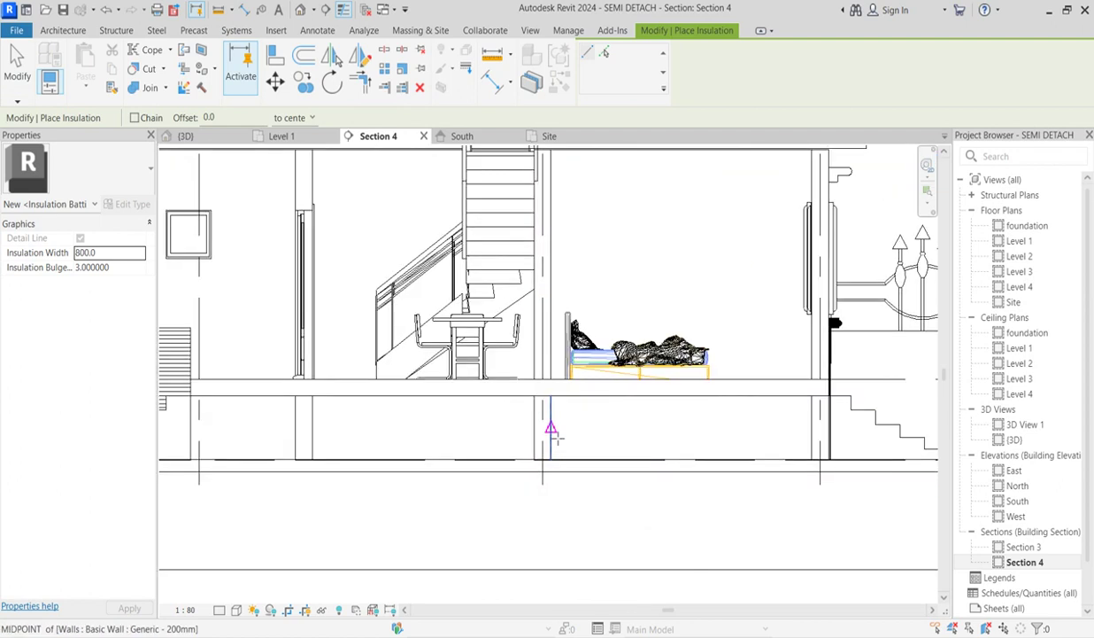
click(551, 431)
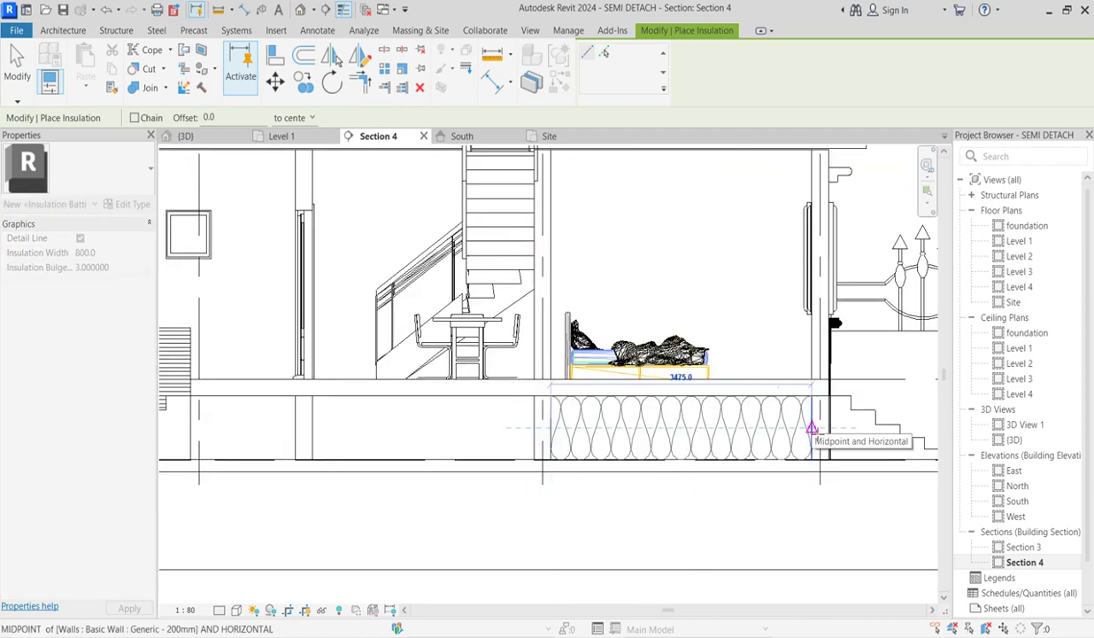
click(812, 429)
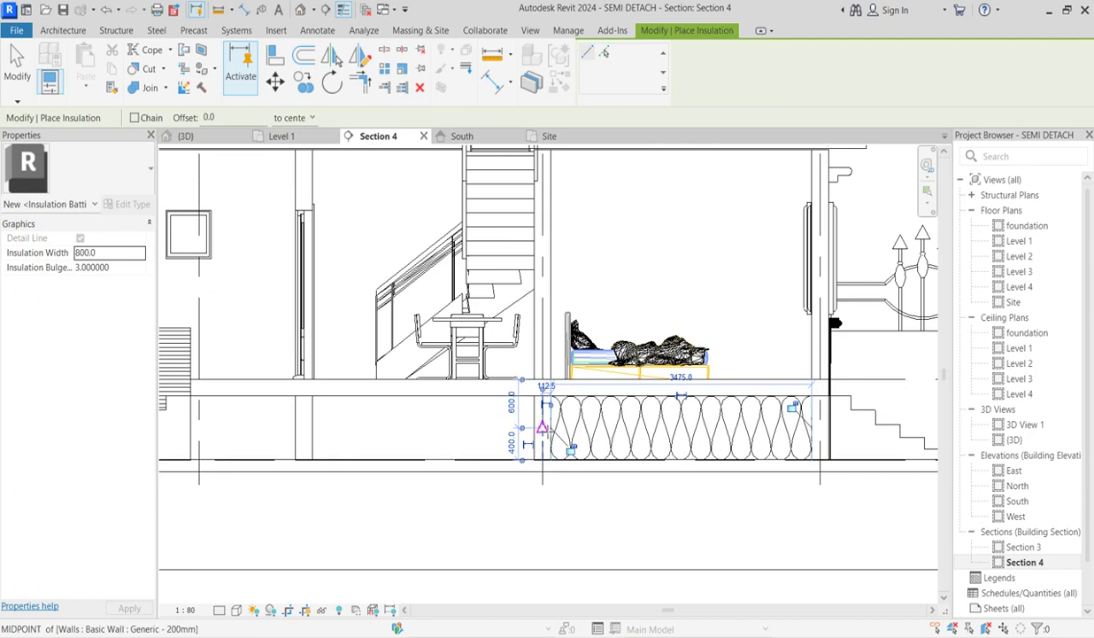
Step: Fill the two remaining foundation bays between grids 2 and 3 with the same 800 mm batt insulation
click(535, 429)
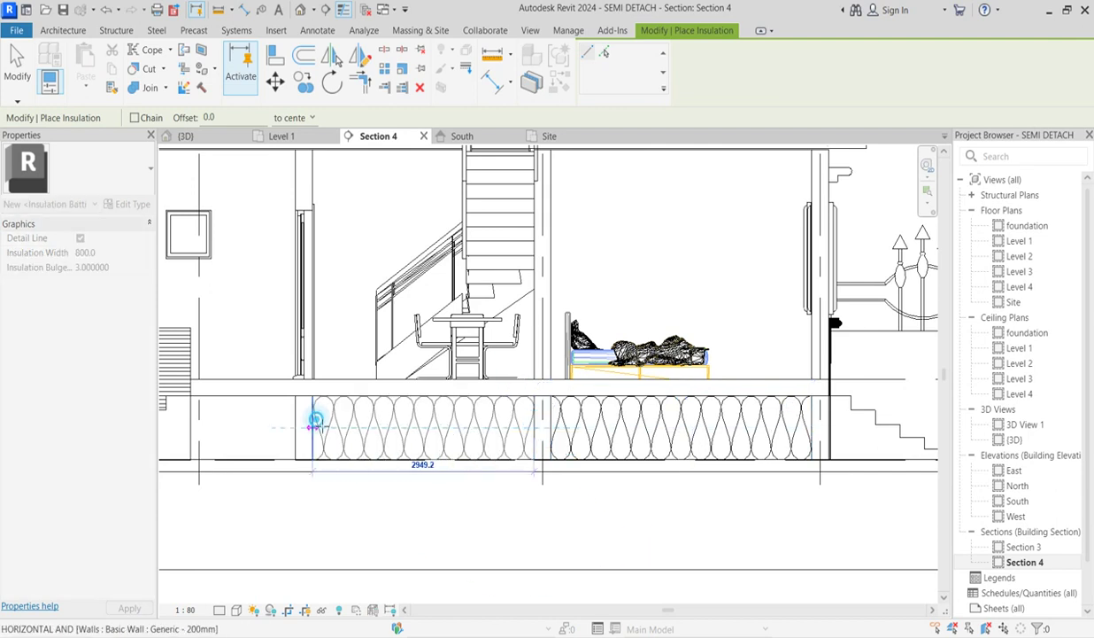
click(313, 425)
click(296, 428)
click(191, 428)
scroll(398, 465, down, 2)
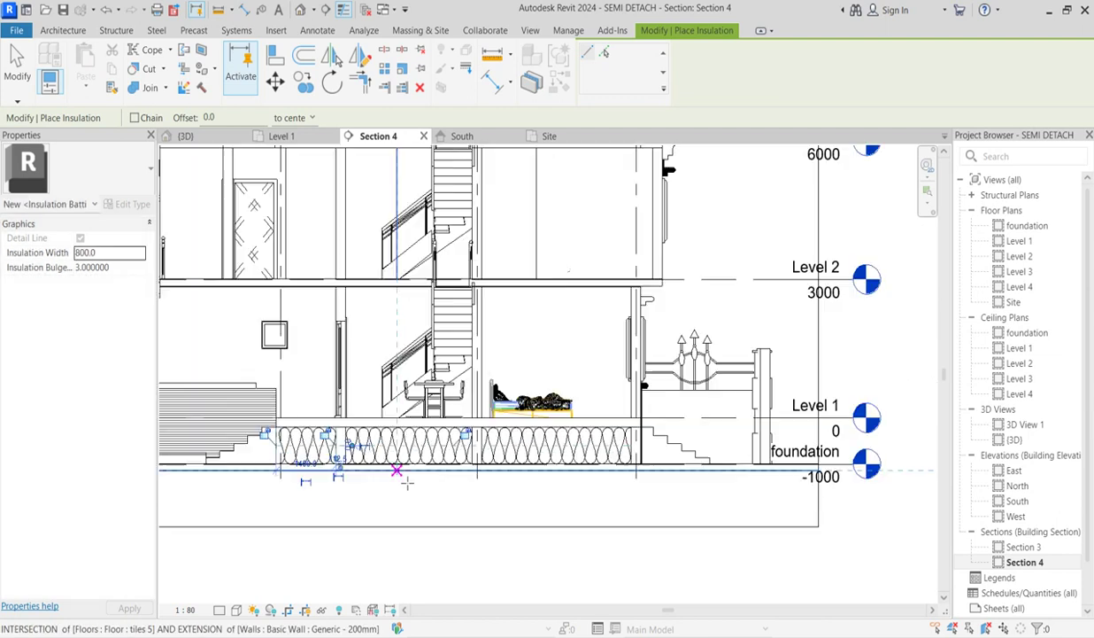
scroll(504, 478, down, 3)
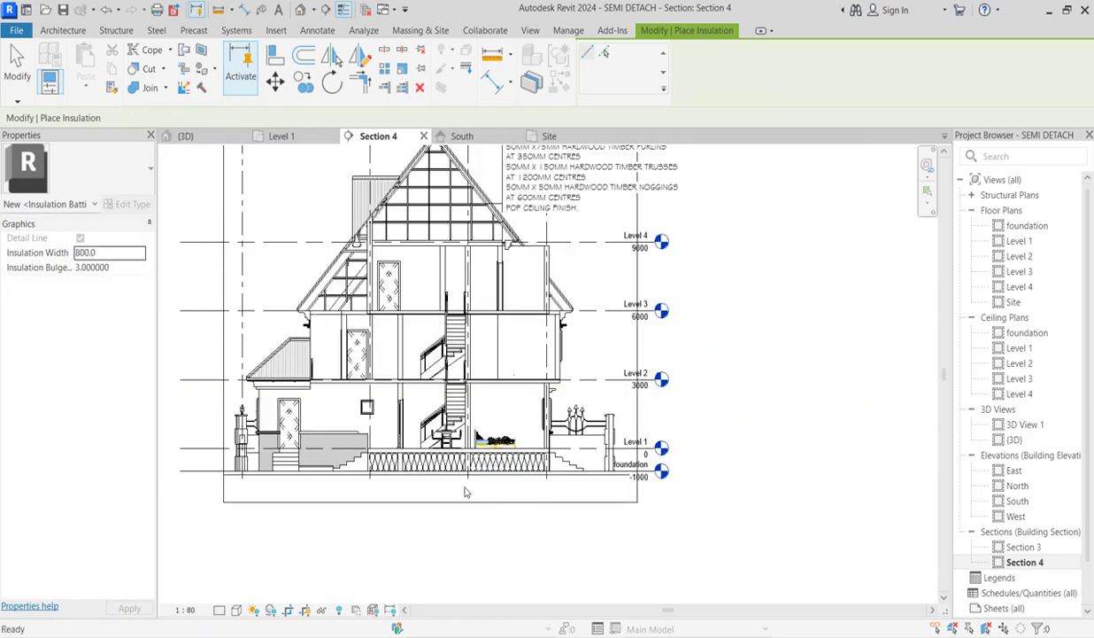
key(Escape)
key(Escape)
Step: Examine the rooms, doors and stairs on each level of Section 4 to decide where room labels belong
scroll(363, 447, up, 2)
scroll(447, 460, up, 3)
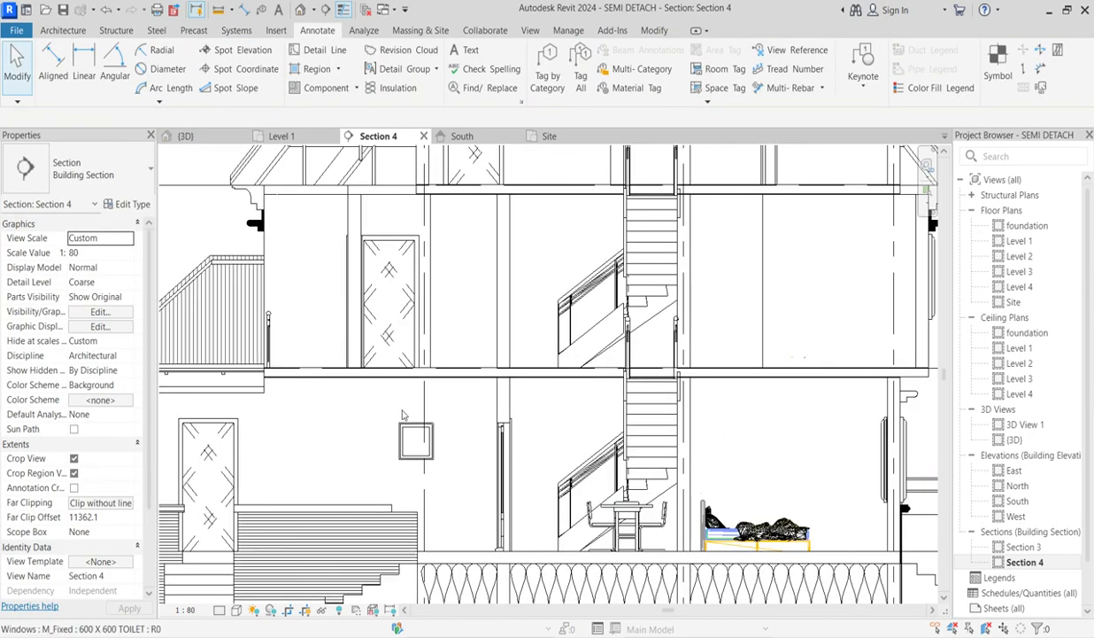
scroll(620, 416, down, 3)
scroll(648, 414, down, 2)
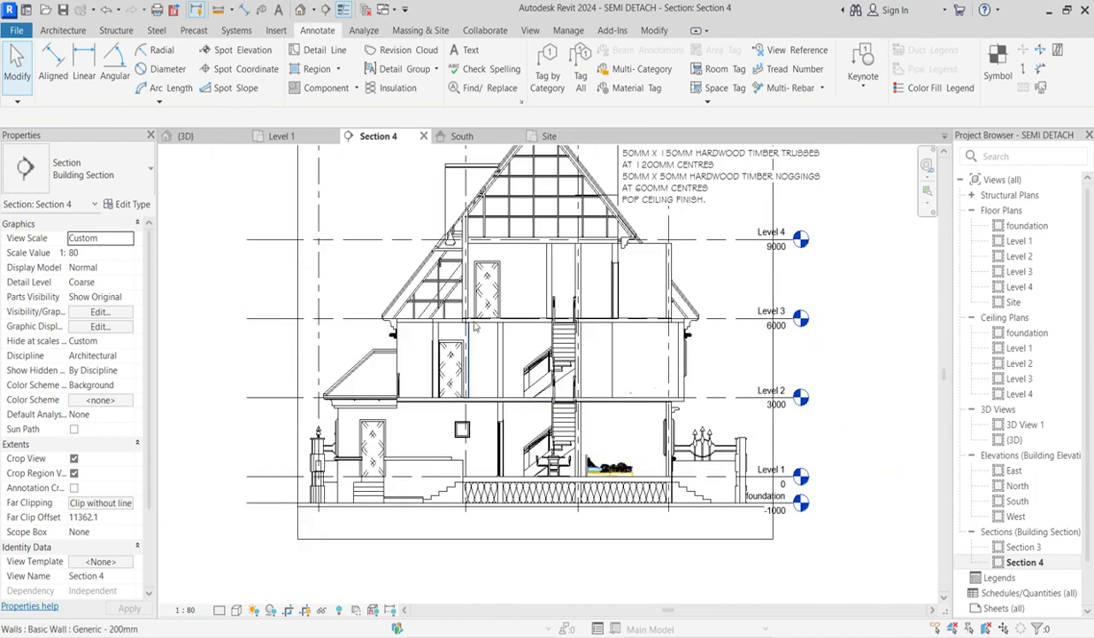
scroll(474, 316, up, 3)
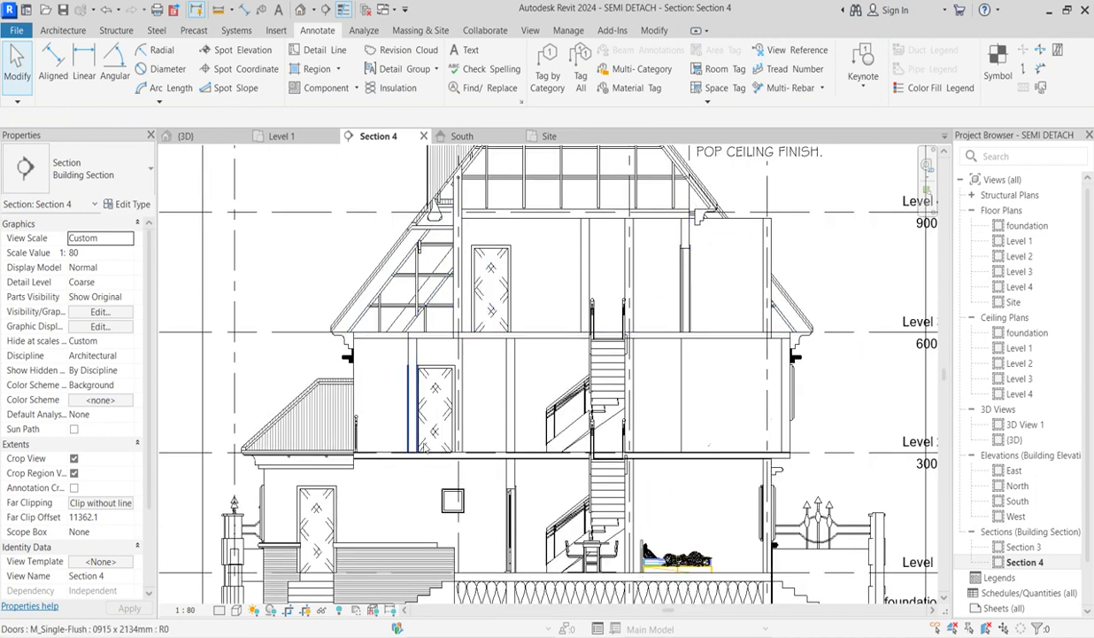
scroll(390, 345, up, 3)
scroll(389, 345, down, 4)
scroll(390, 345, down, 1)
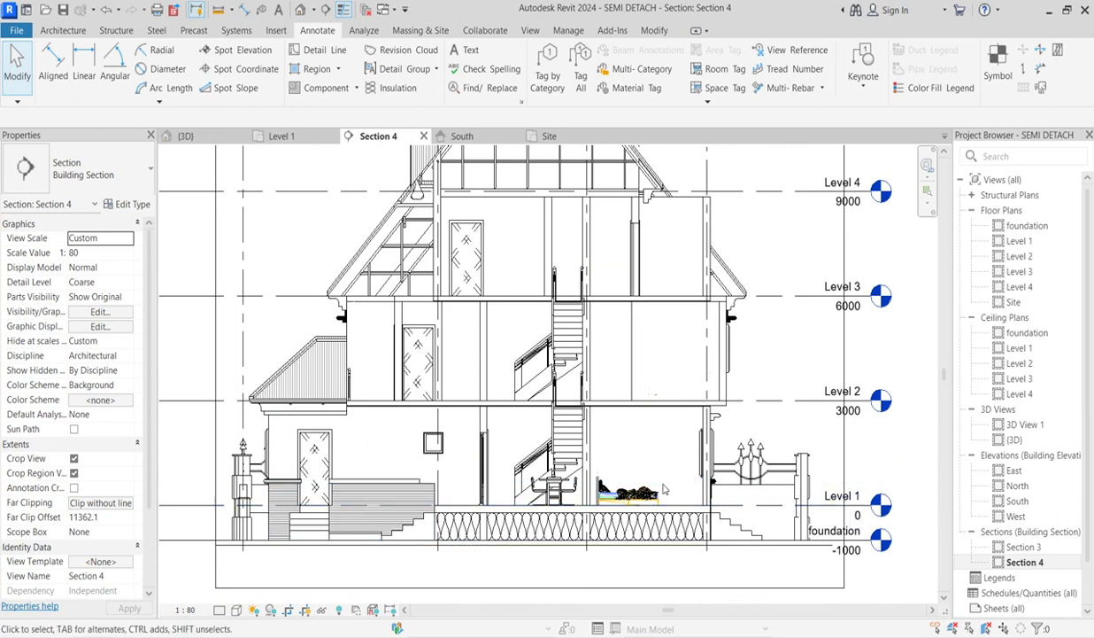
scroll(664, 489, up, 1)
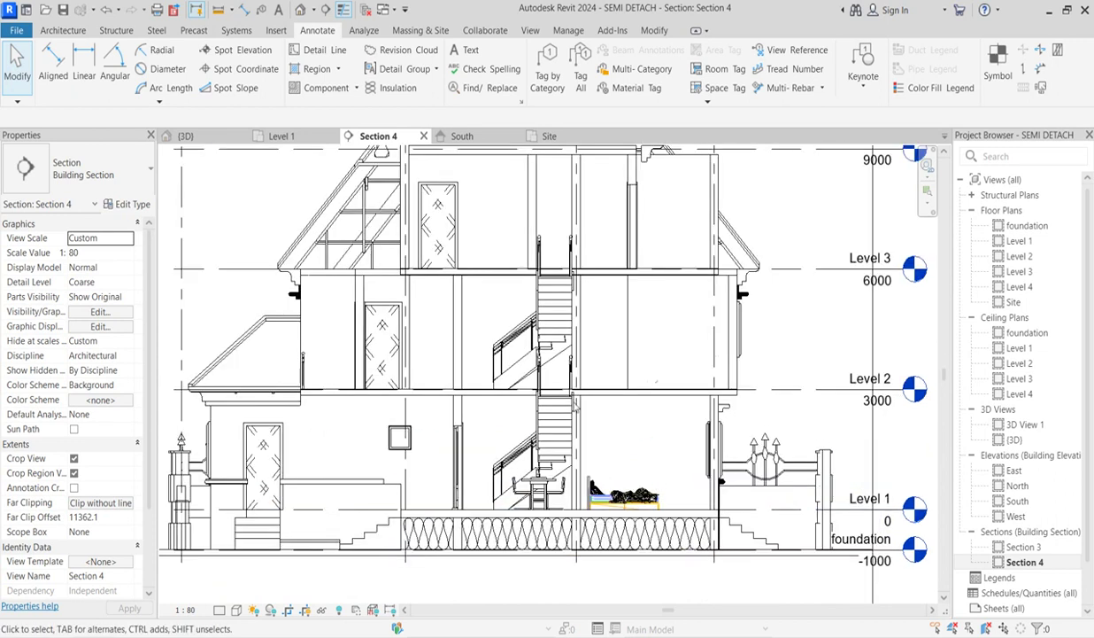
Step: Add the text label "bedroom" above the bed in the ground-floor room
click(464, 52)
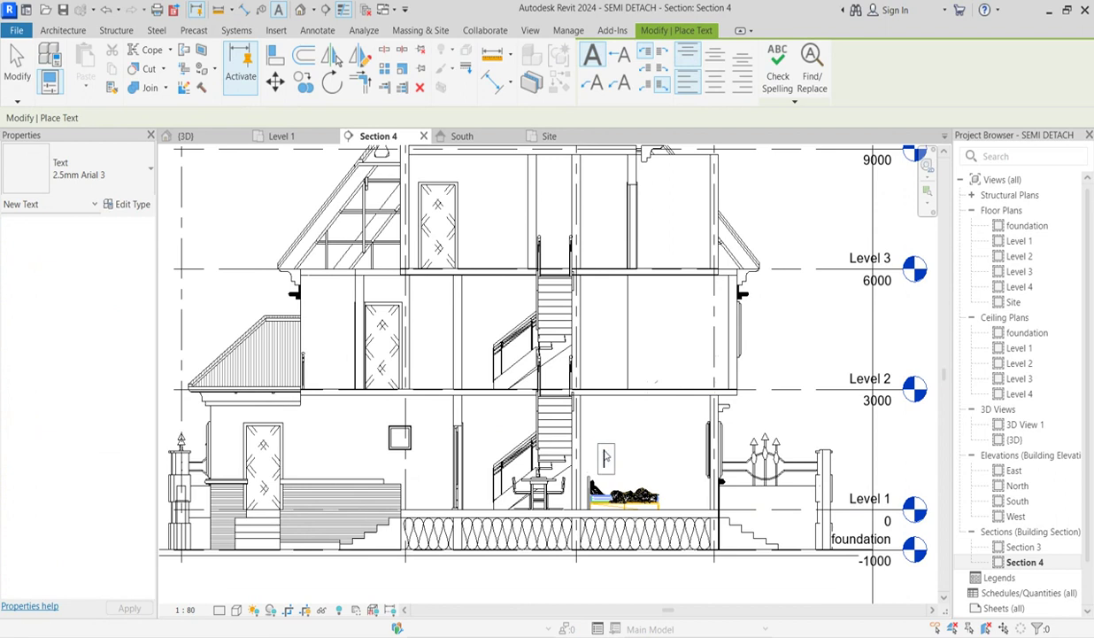
click(604, 451)
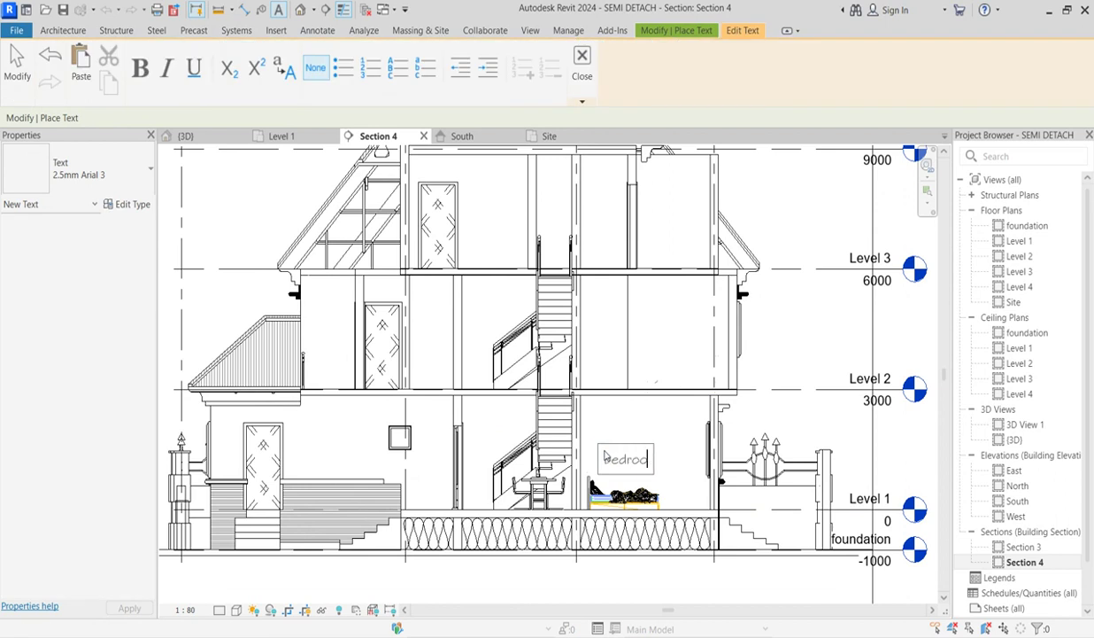
click(804, 434)
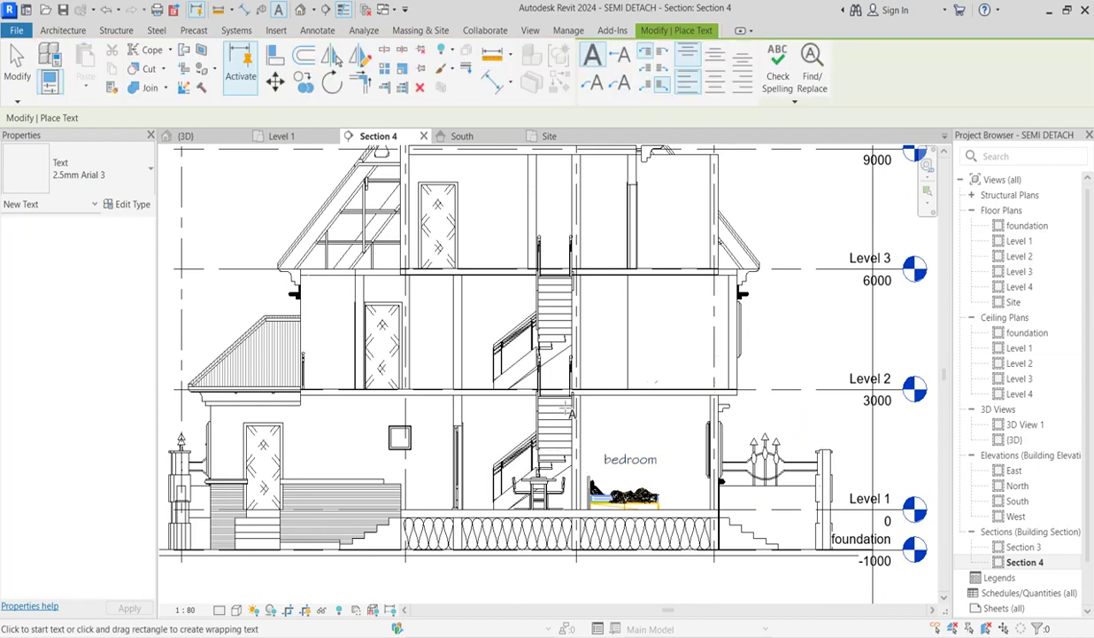
scroll(570, 412, down, 2)
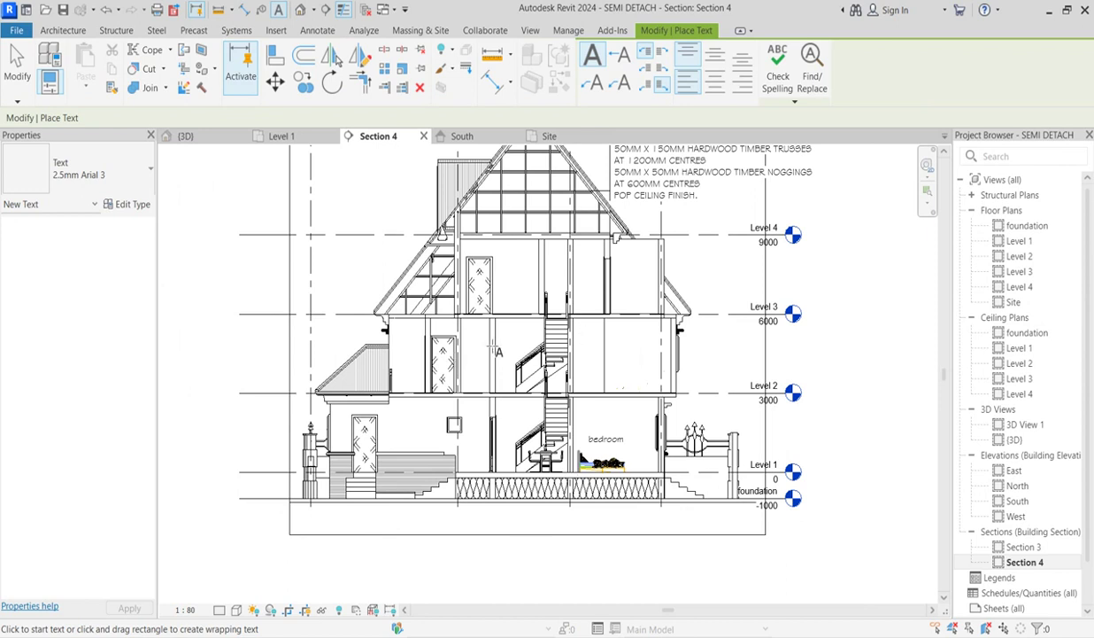
key(Escape)
scroll(608, 447, up, 4)
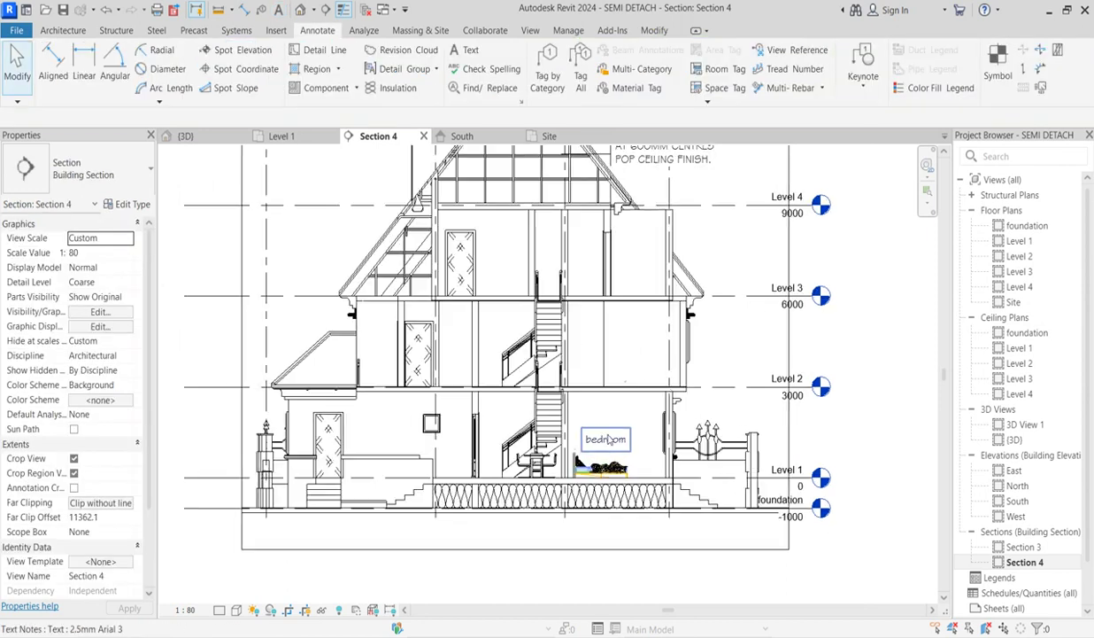
Step: Switch to the Word document and copy the lettered notes on the 150MM oversite concrete slab and the foundation details
scroll(609, 450, down, 5)
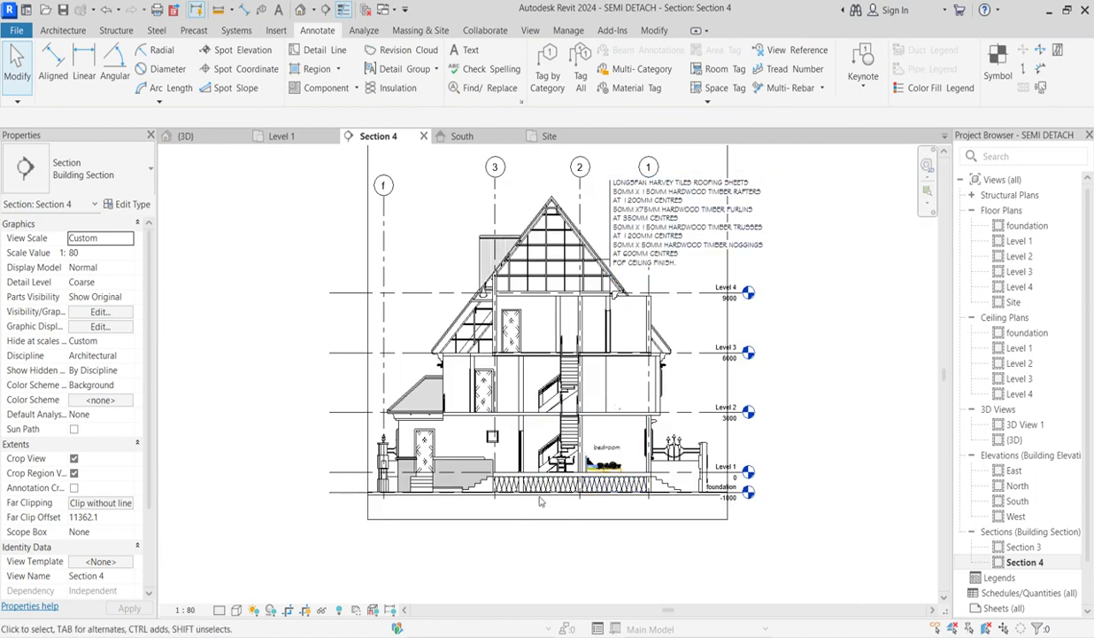
key(alt+Tab)
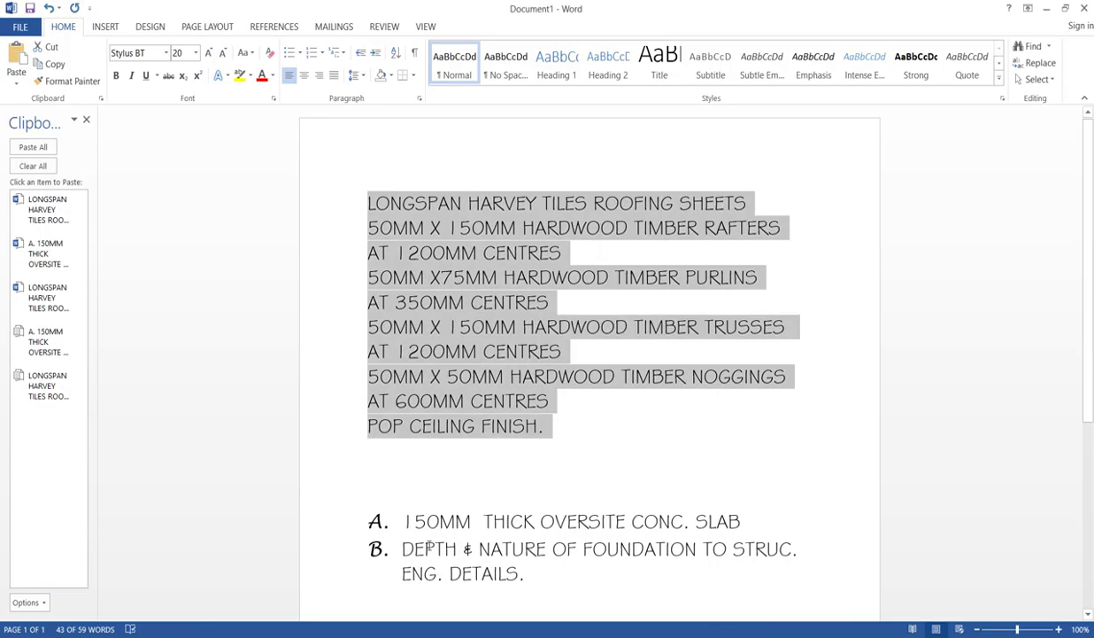
click(426, 546)
drag(550, 580, 320, 505)
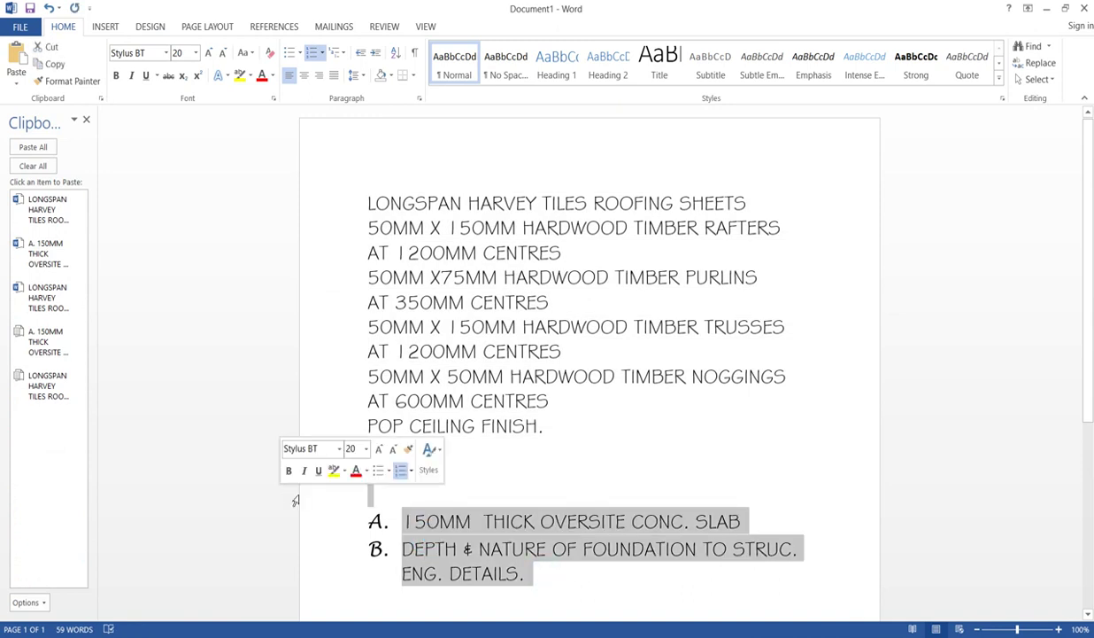
key(ctrl+c)
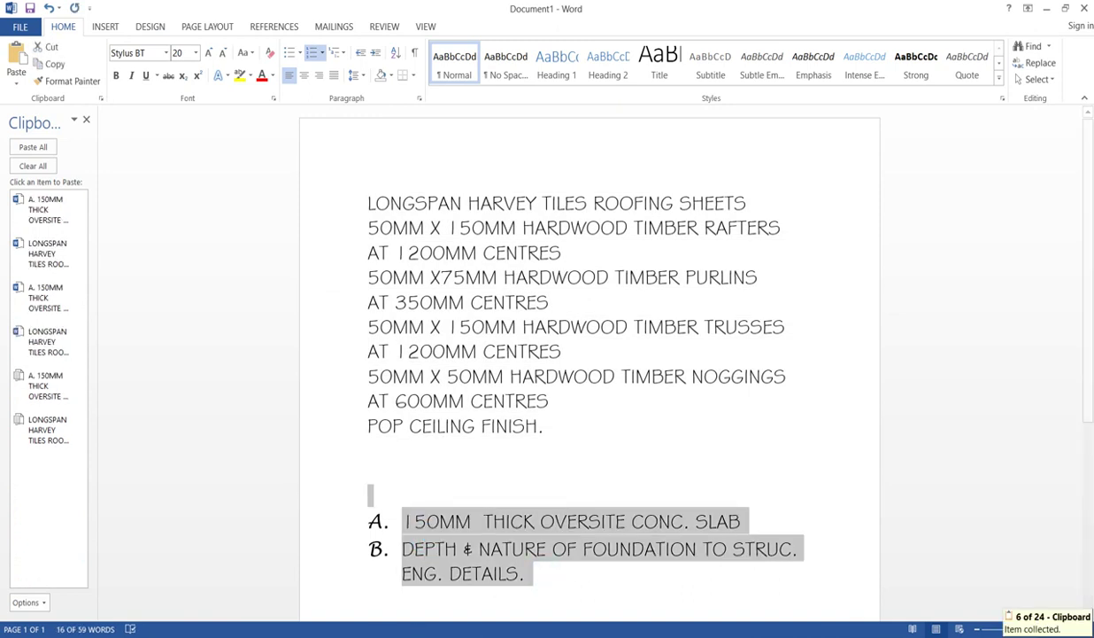
Step: Return to Revit and place a copy of the roofing specification note below the foundation near grid 2
key(alt+Tab)
scroll(535, 503, up, 1)
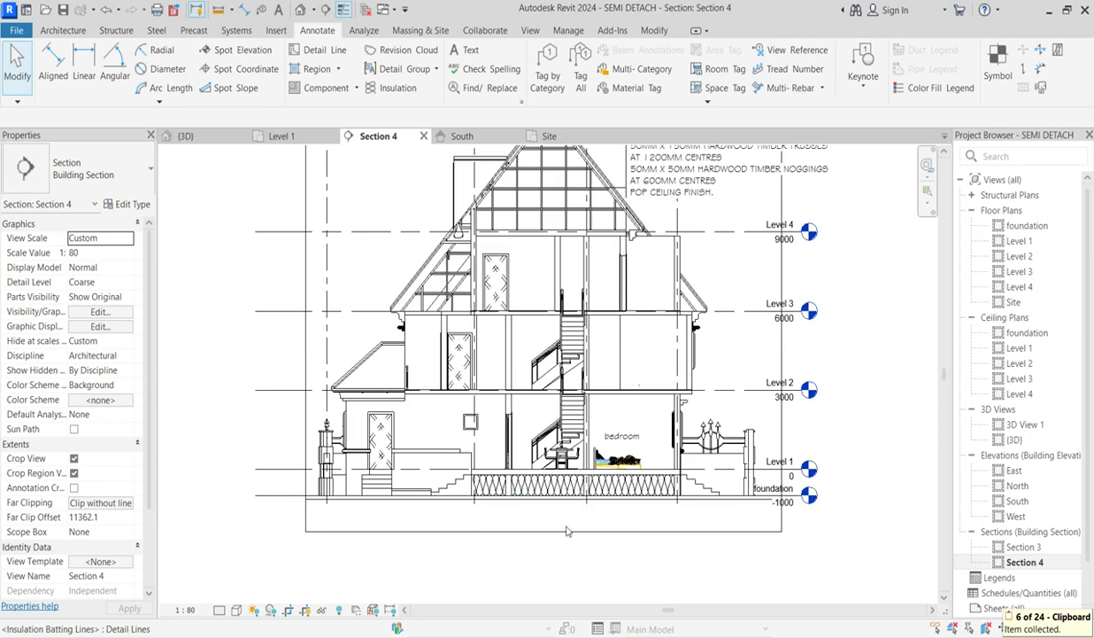
click(673, 181)
scroll(632, 384, down, 2)
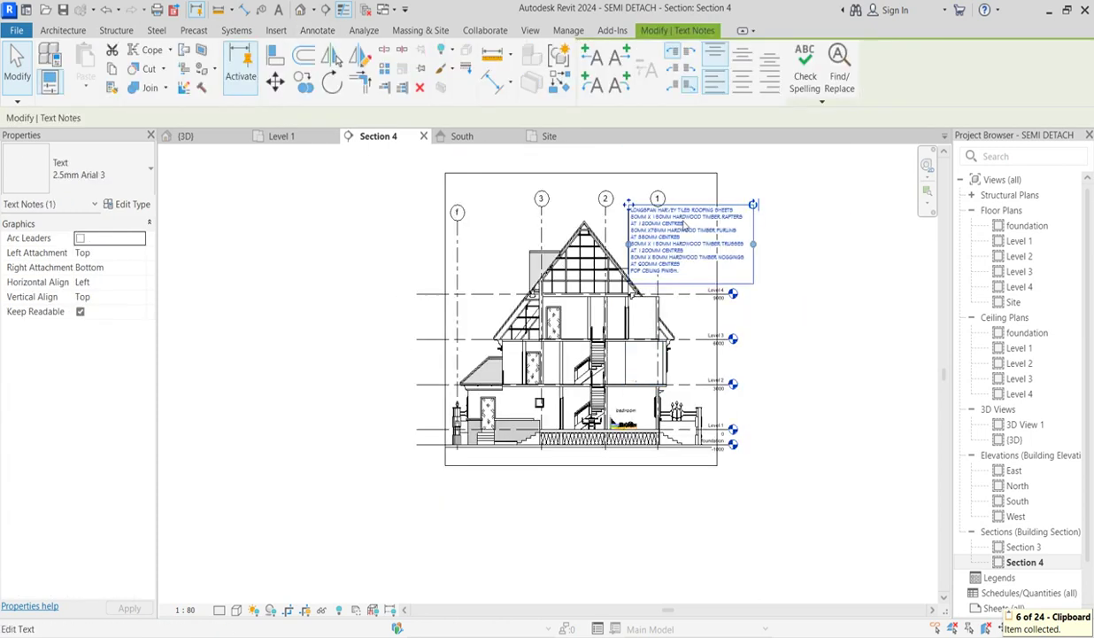
click(306, 81)
click(657, 202)
click(613, 452)
key(Escape)
key(Escape)
Step: Replace the copied note's entire text with the copied slab and foundation notes A and B
click(627, 509)
double_click(651, 523)
key(ctrl+a)
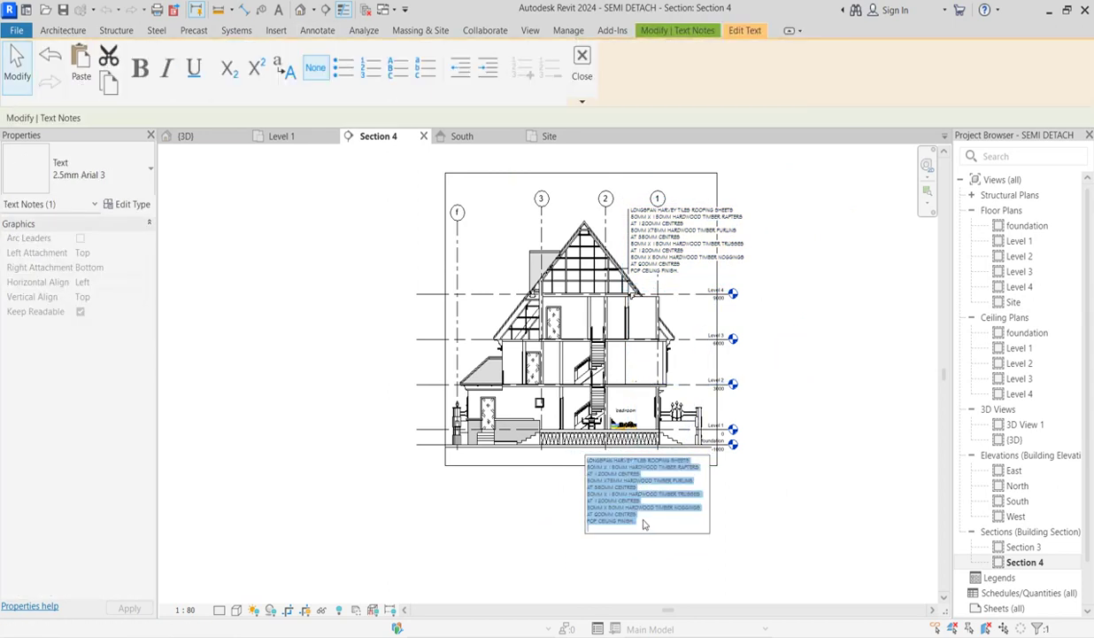
key(ctrl+v)
click(643, 521)
Step: Move the slab and foundation note up to sit just beneath the foundation line
scroll(620, 529, up, 3)
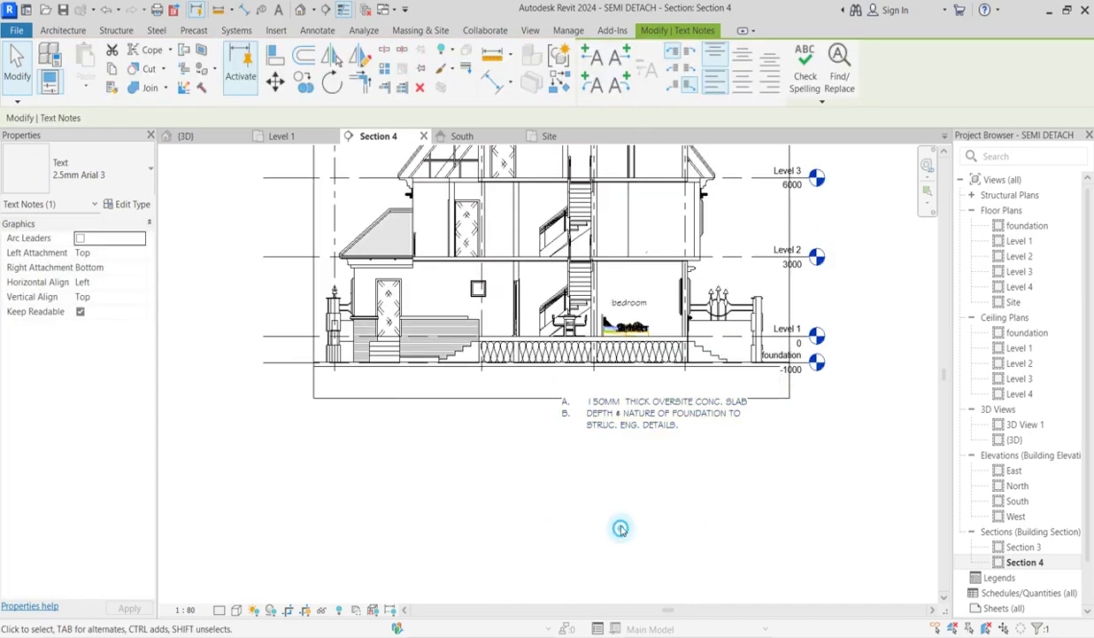
click(621, 528)
click(589, 384)
drag(589, 366, 589, 333)
click(629, 530)
scroll(570, 441, down, 2)
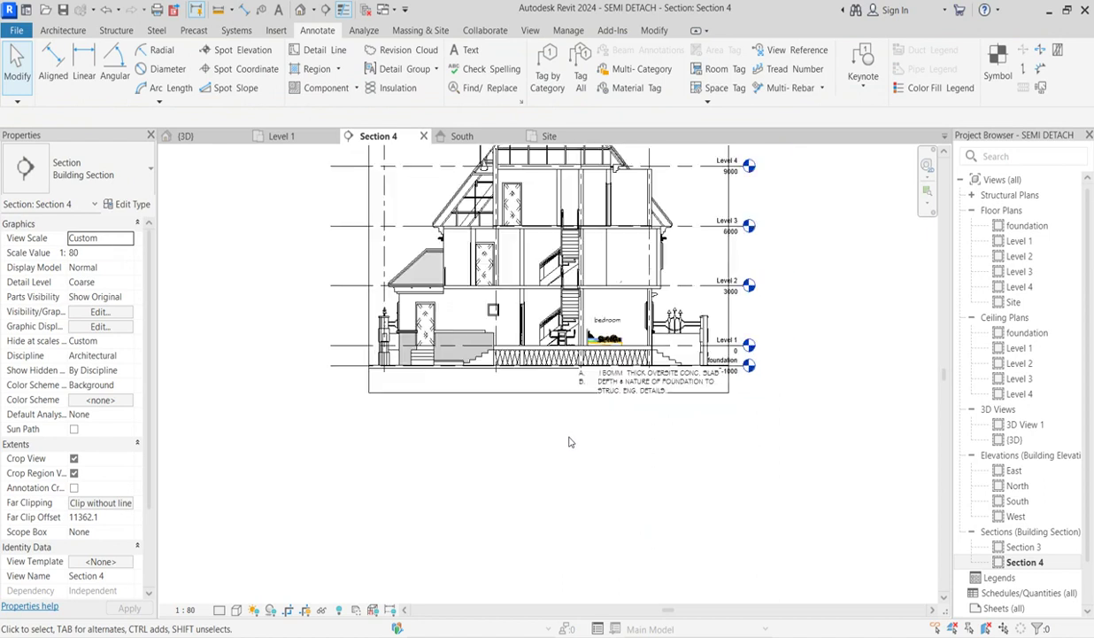
scroll(570, 441, up, 2)
click(649, 347)
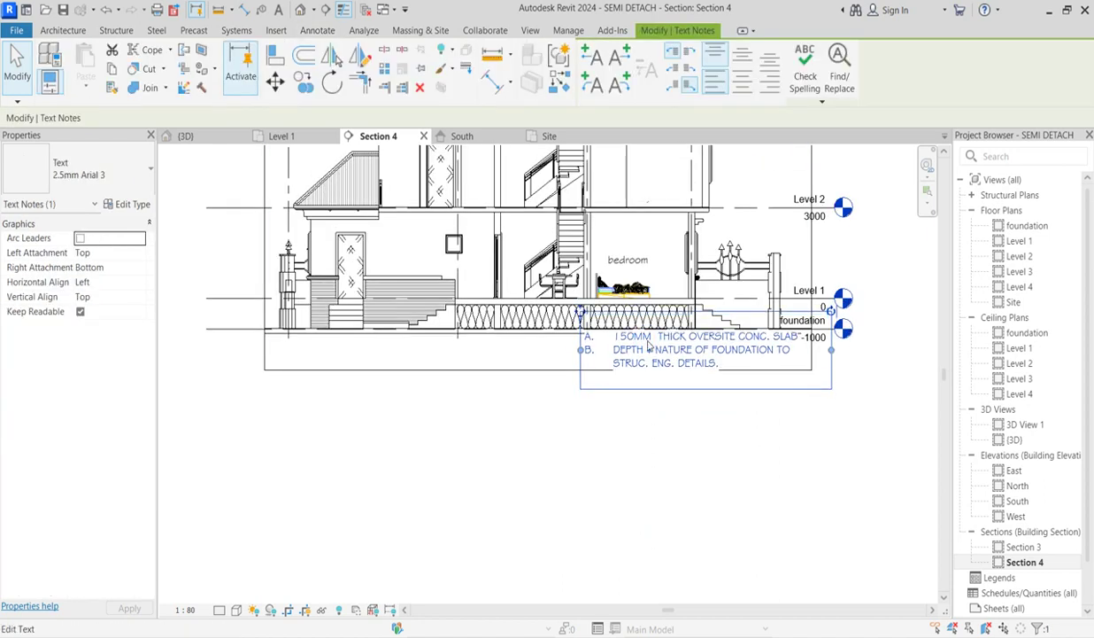
click(615, 512)
scroll(610, 498, down, 3)
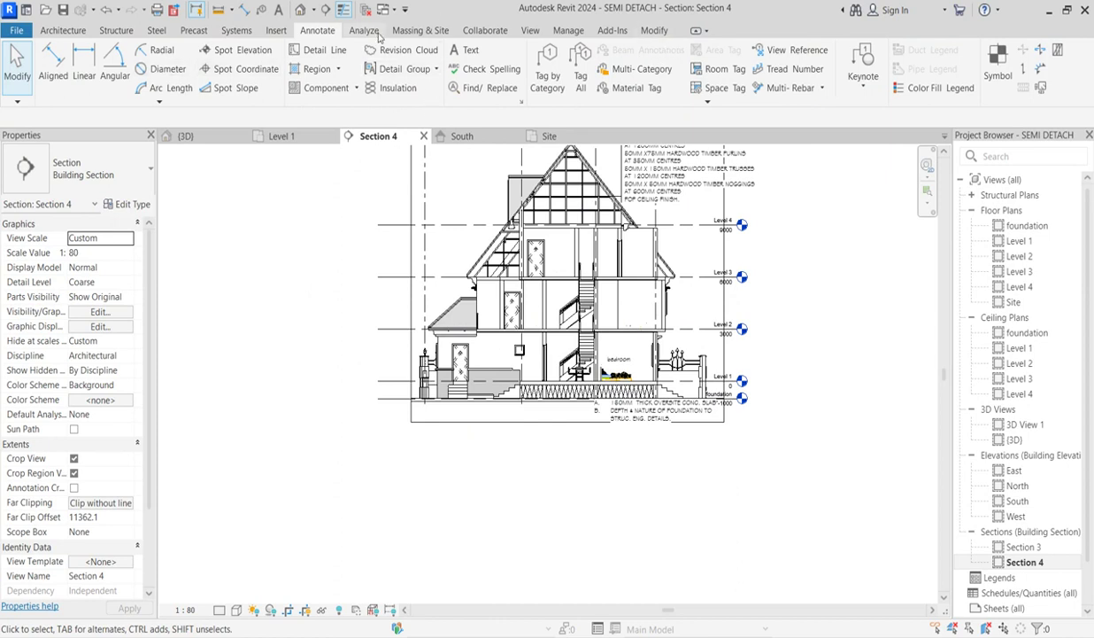
Step: Draw a vertical detail line about 1800 mm long from the foundation fill down beside notes A and B
click(316, 53)
scroll(608, 403, up, 5)
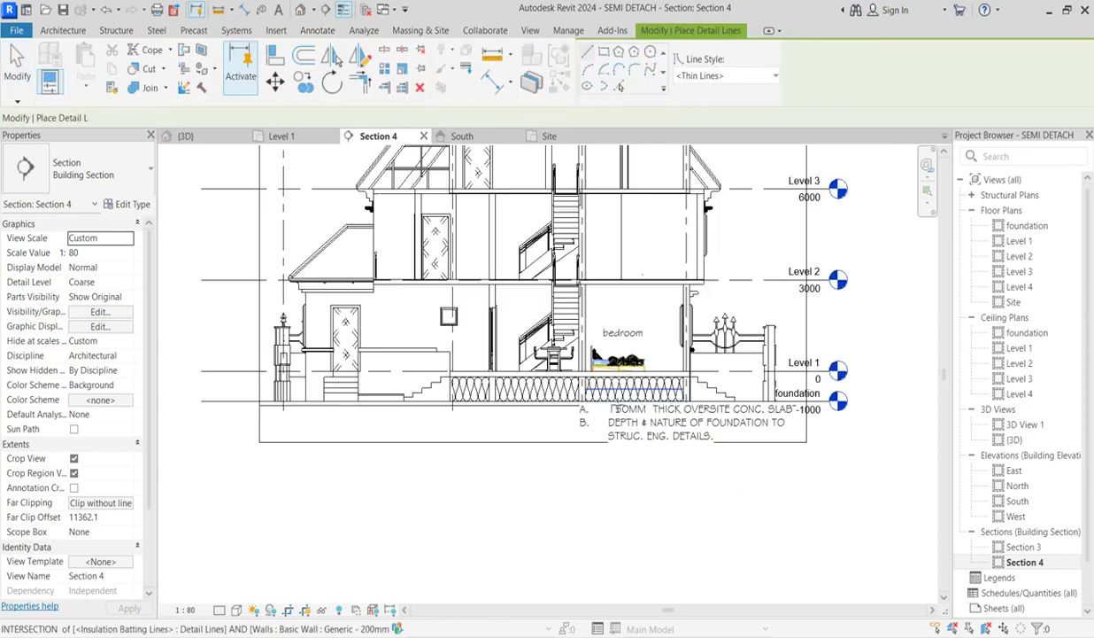
click(417, 375)
key(Escape)
click(542, 361)
click(543, 459)
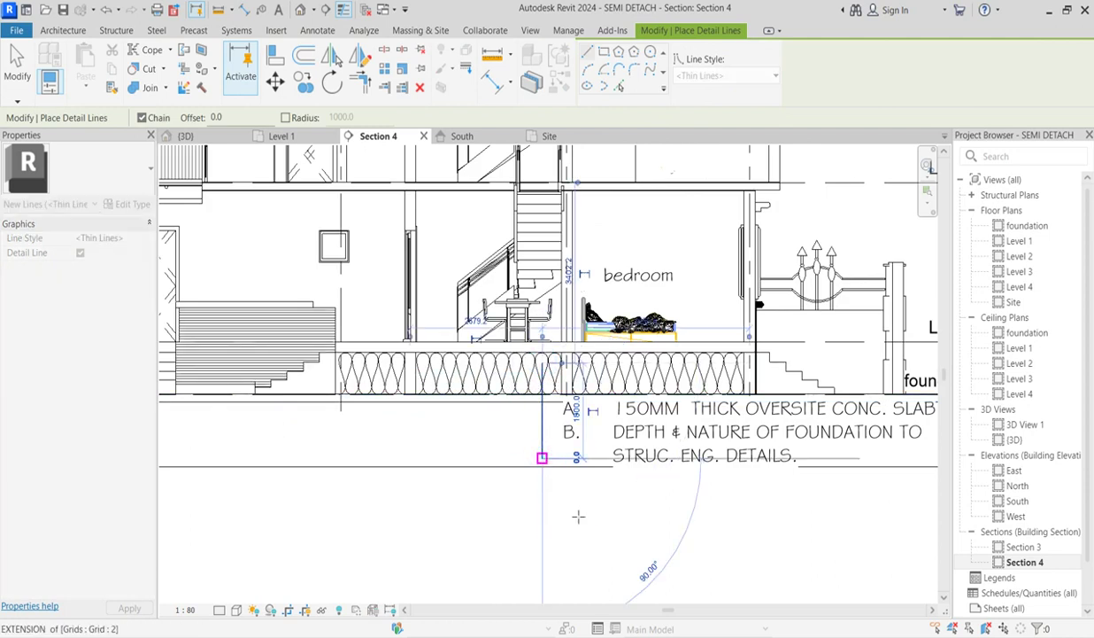
key(Escape)
scroll(532, 522, down, 5)
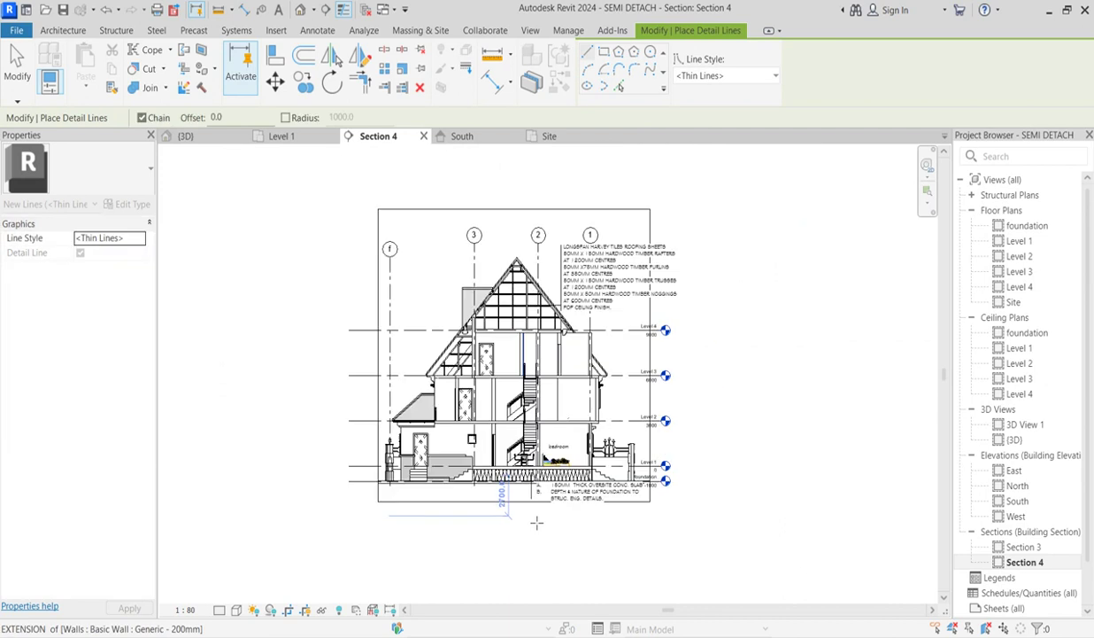
key(Escape)
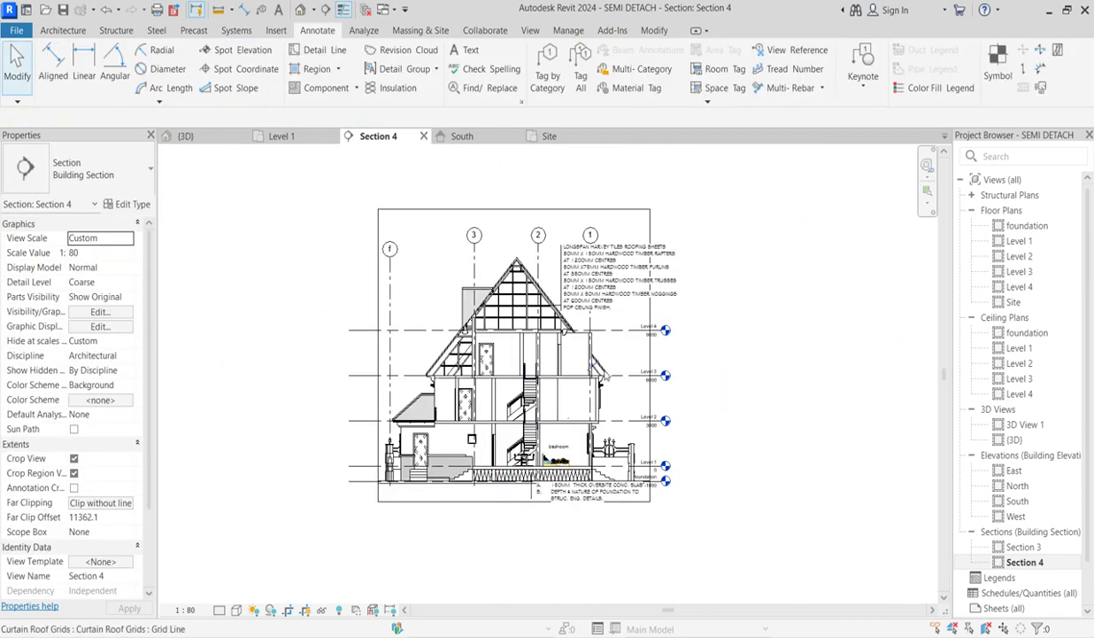
Step: Hide the crop region of Section 4 and raise grid f's bubble in line with grids 3, 2 and 1
click(304, 610)
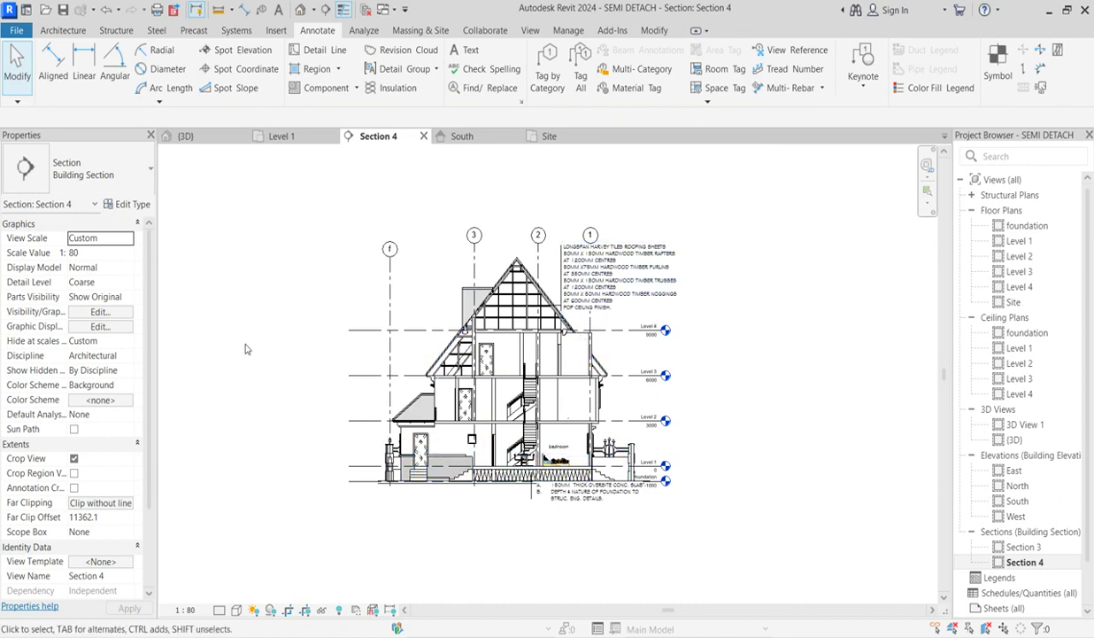
click(389, 282)
scroll(391, 266, up, 3)
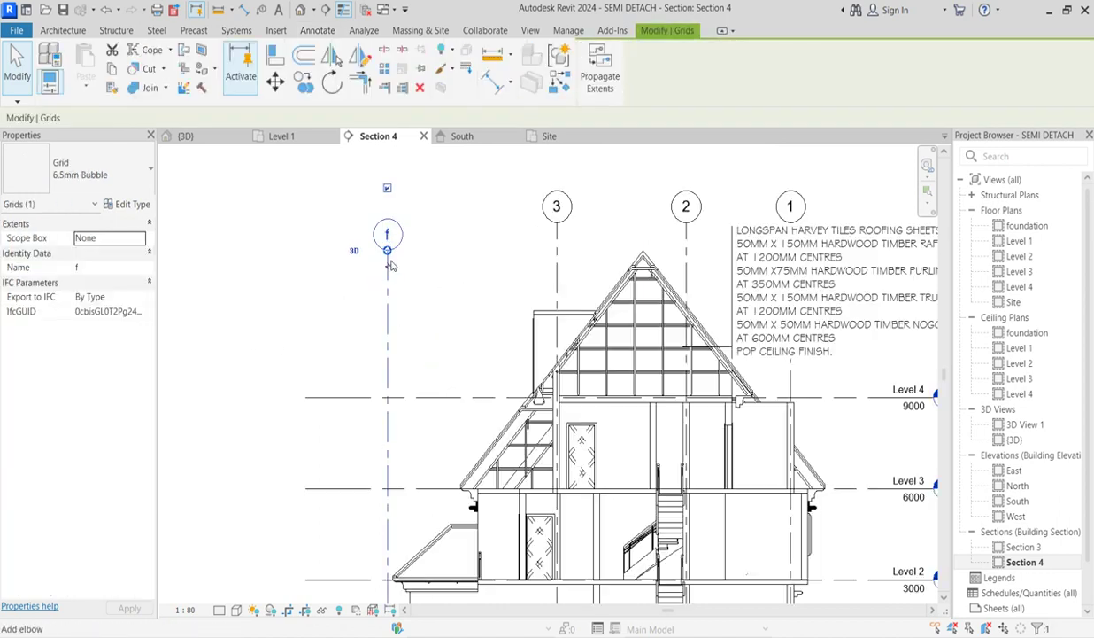
drag(387, 251, 388, 222)
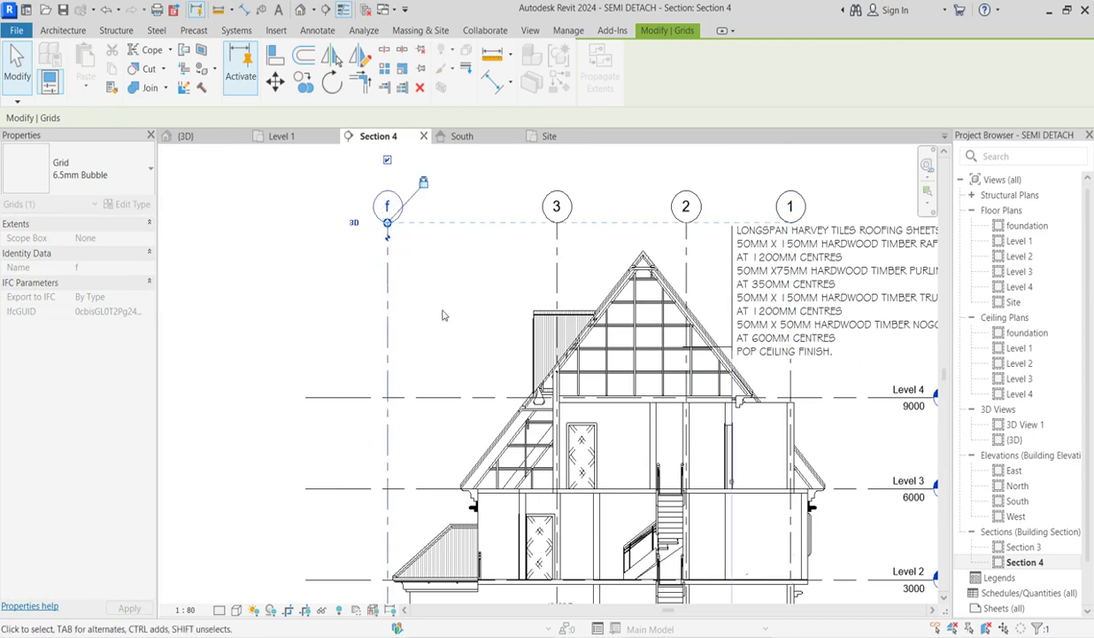
click(481, 299)
scroll(480, 299, down, 5)
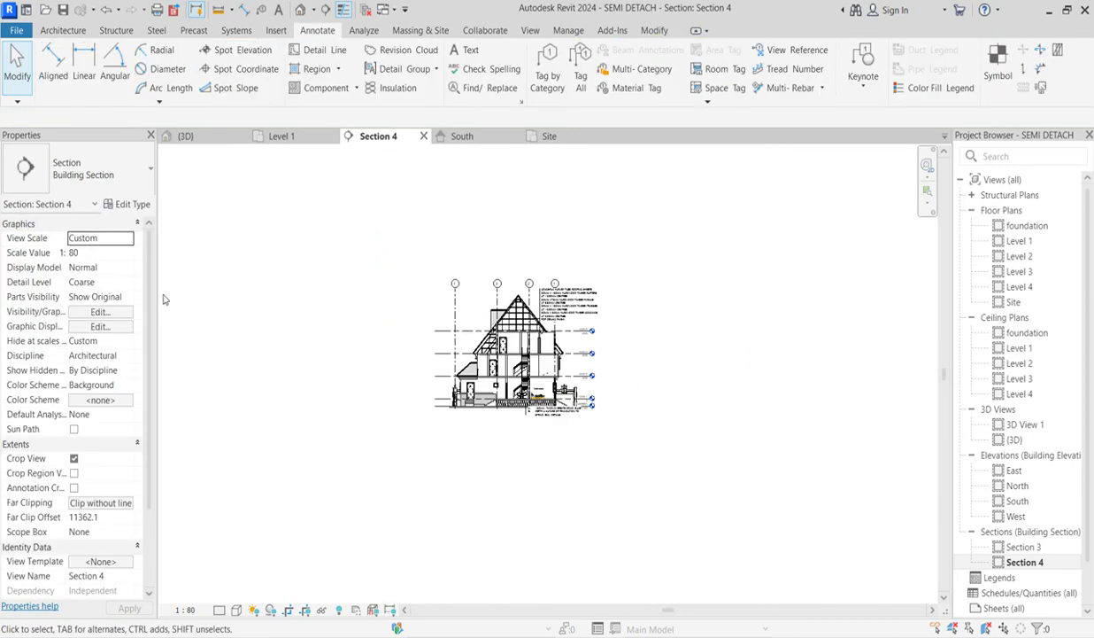
Step: Change the interface's active theme to Dark in the program's colour options
click(14, 31)
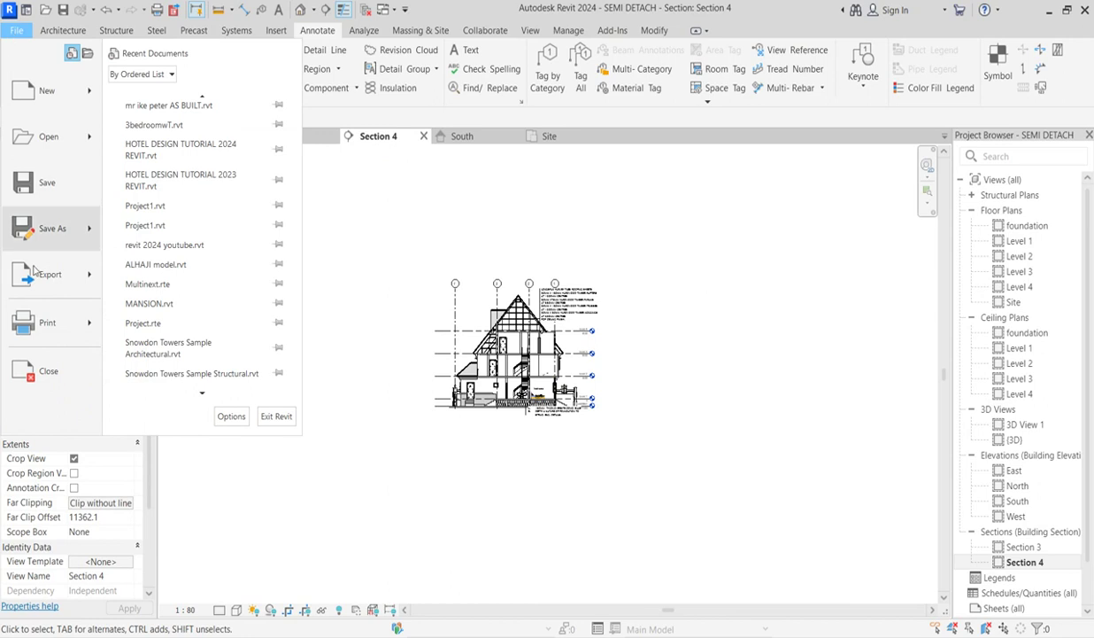
click(231, 416)
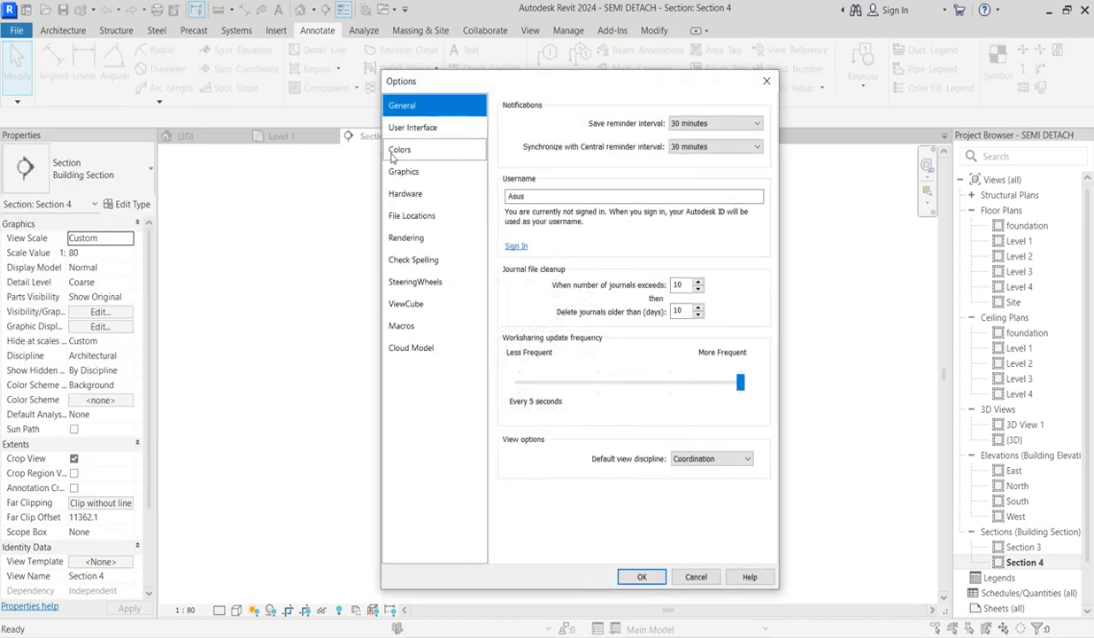
click(398, 150)
click(627, 112)
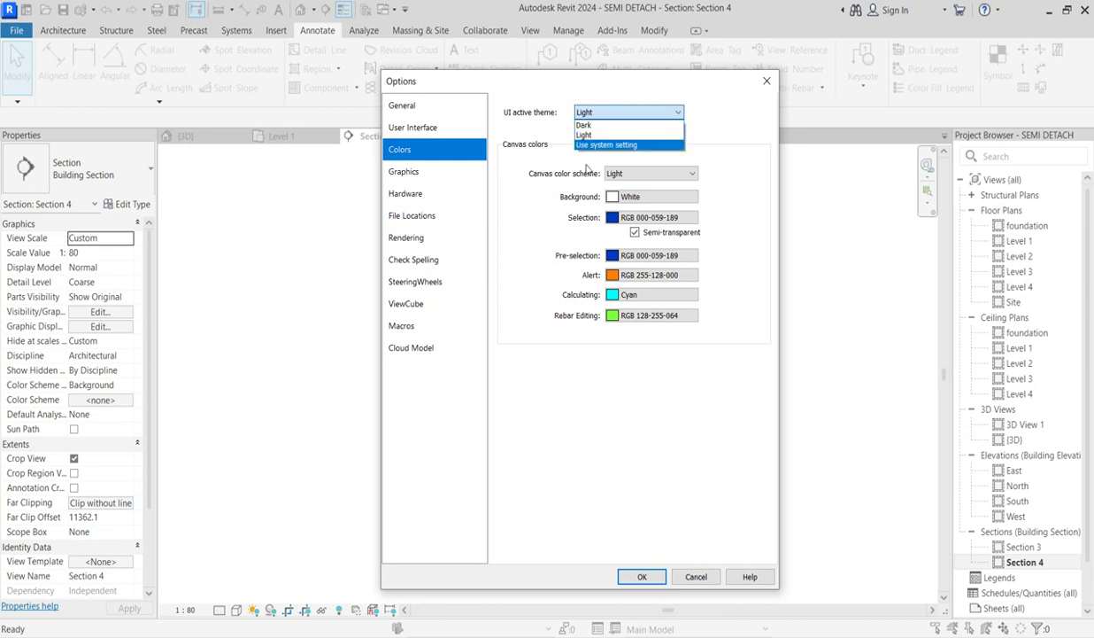
click(585, 125)
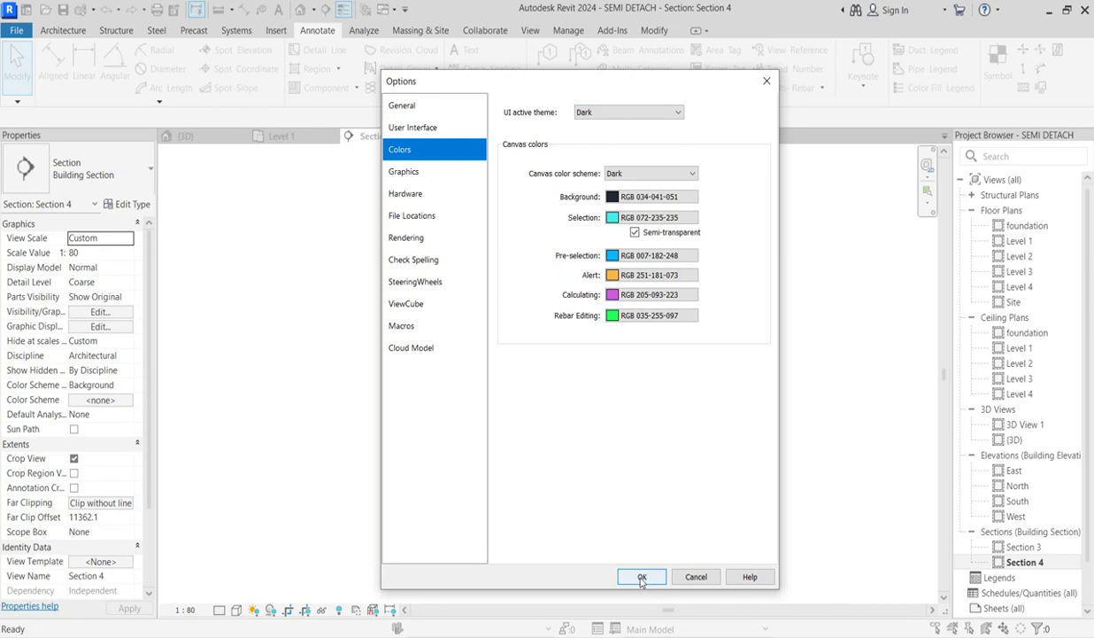
click(643, 578)
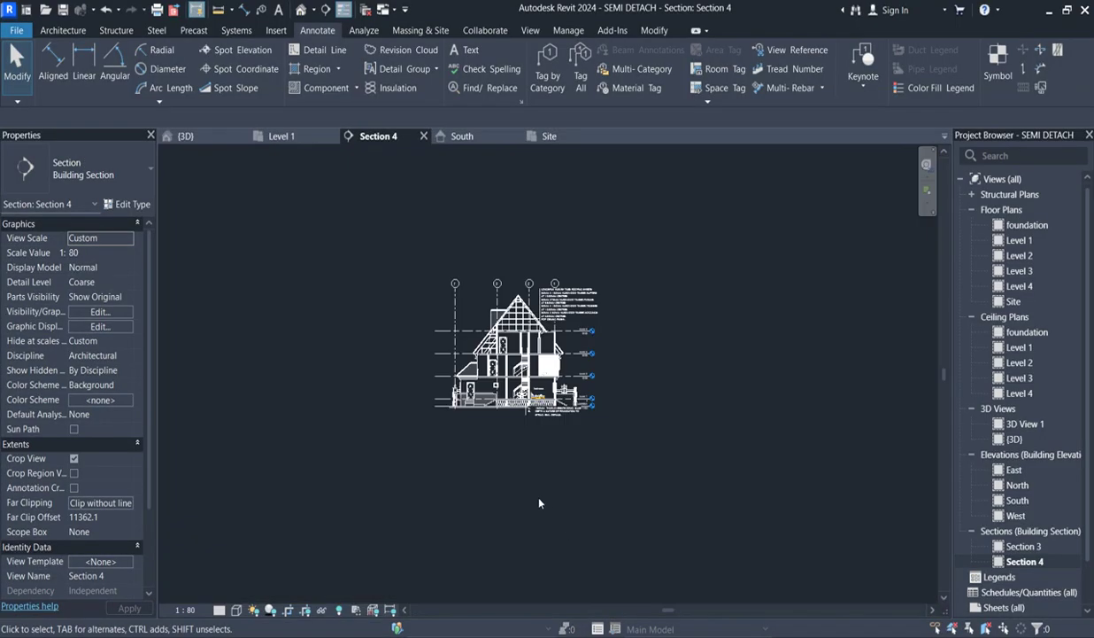
Step: Turn on shadows in the Section 4 view
scroll(485, 341, up, 4)
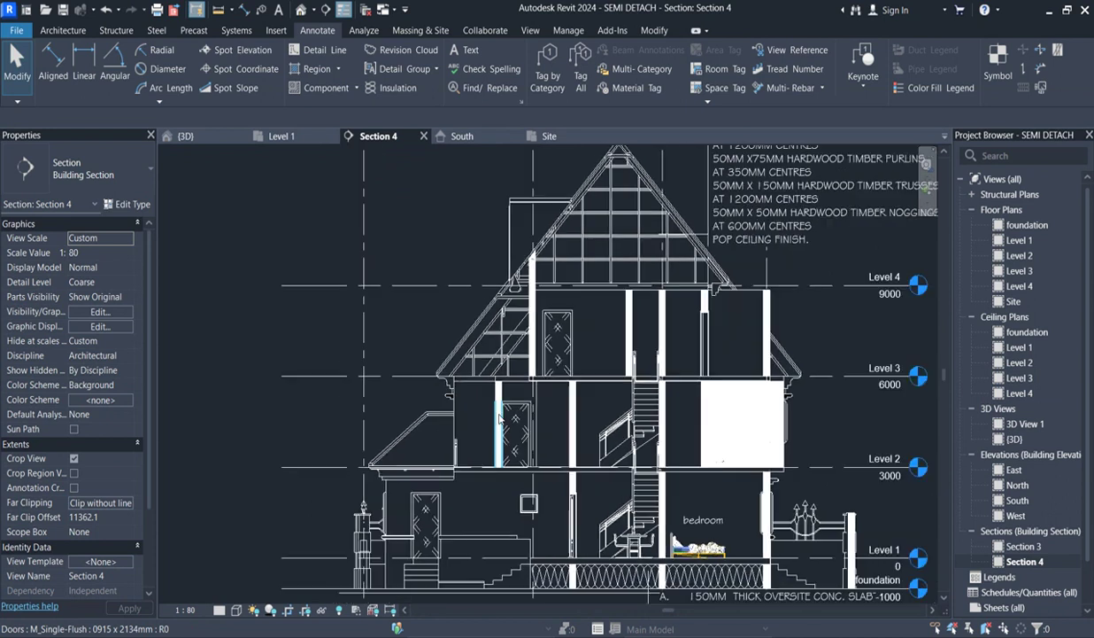
scroll(549, 354, down, 2)
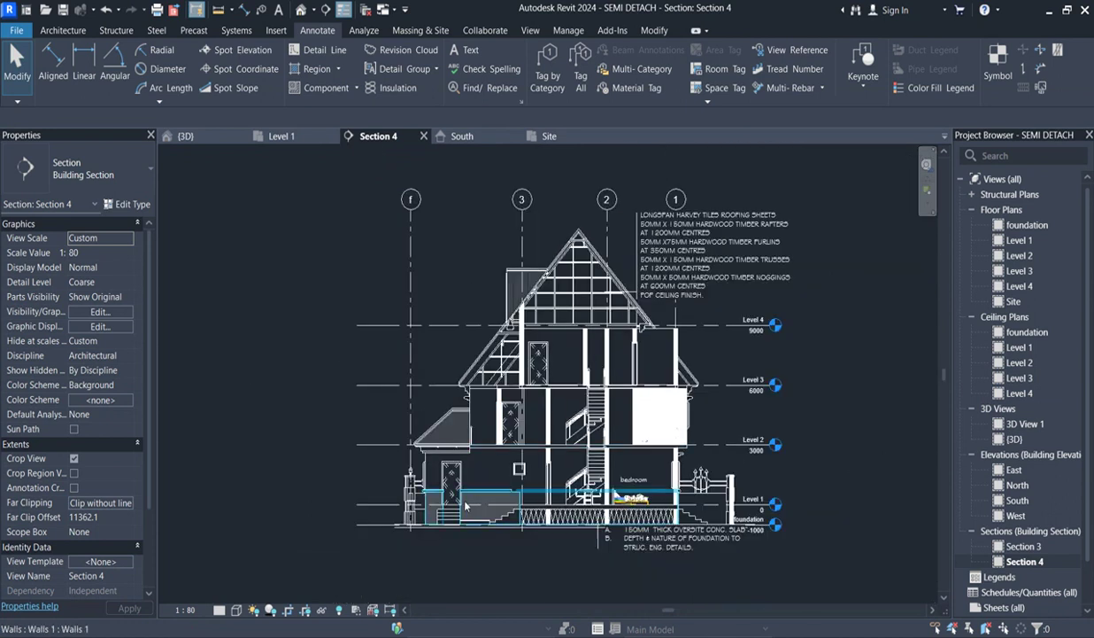
click(267, 613)
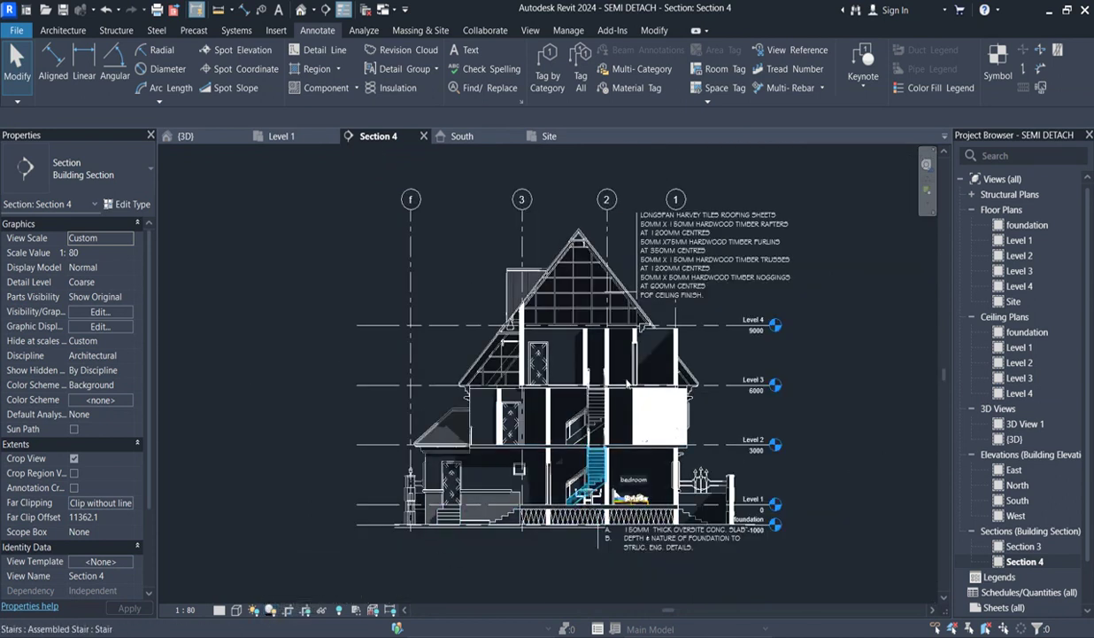
scroll(632, 363, up, 1)
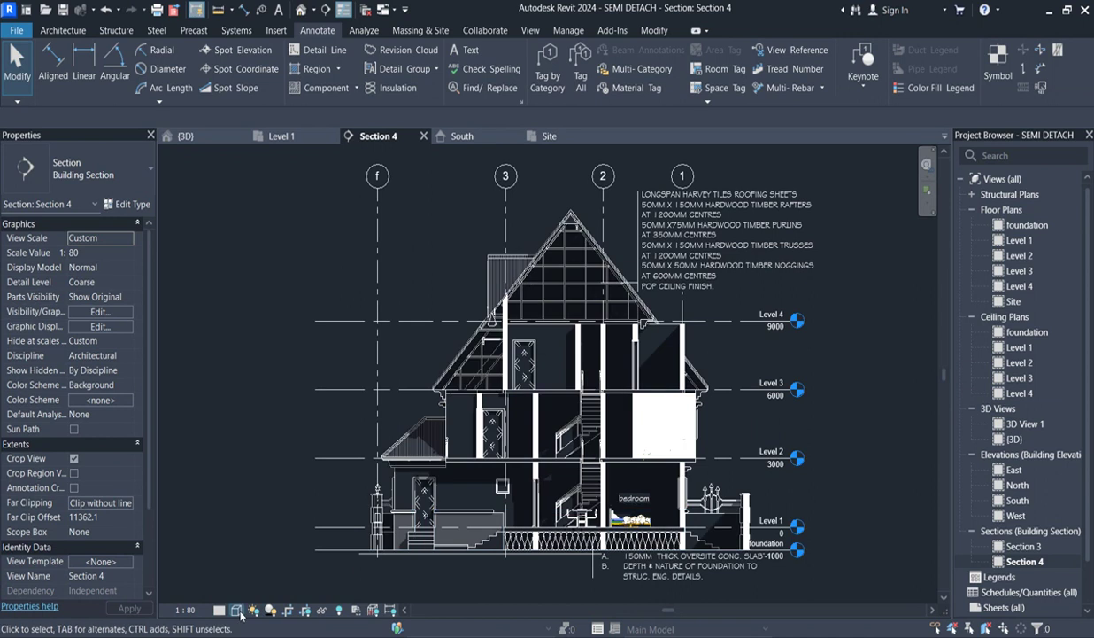
Step: Set the Section 4 sun lighting to azimuth 175° and altitude 10° through the graphic display options
click(237, 610)
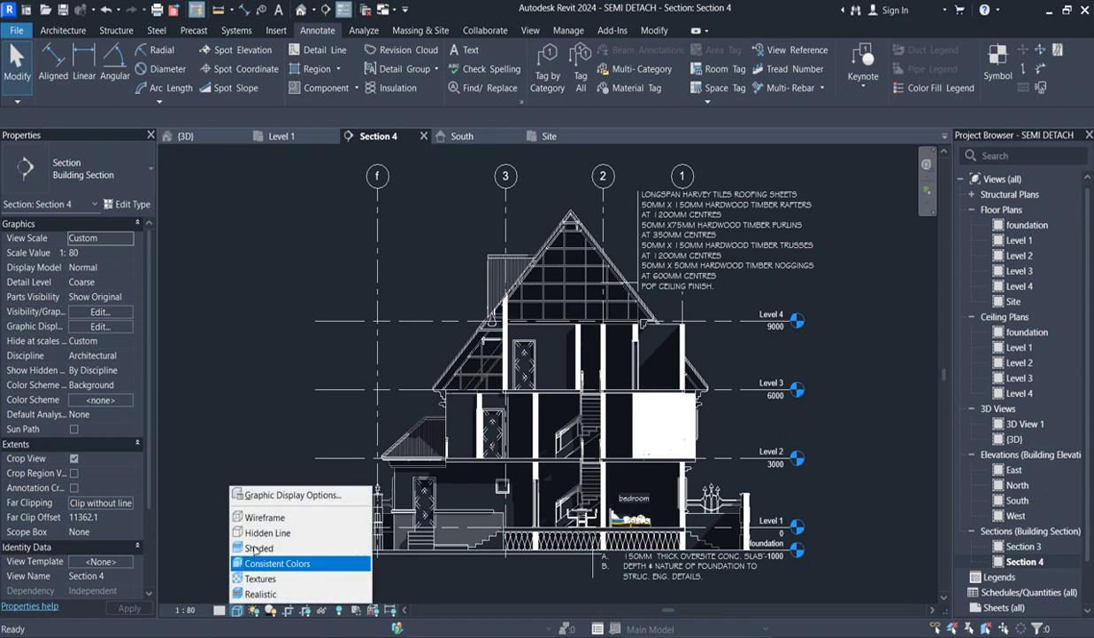
click(260, 497)
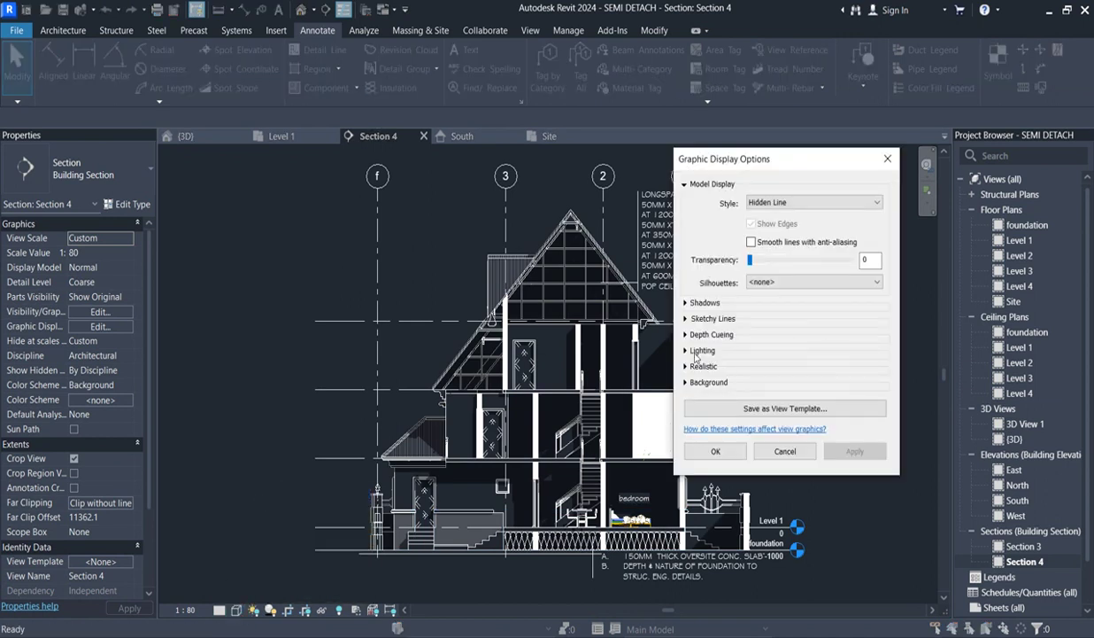
click(693, 352)
click(827, 392)
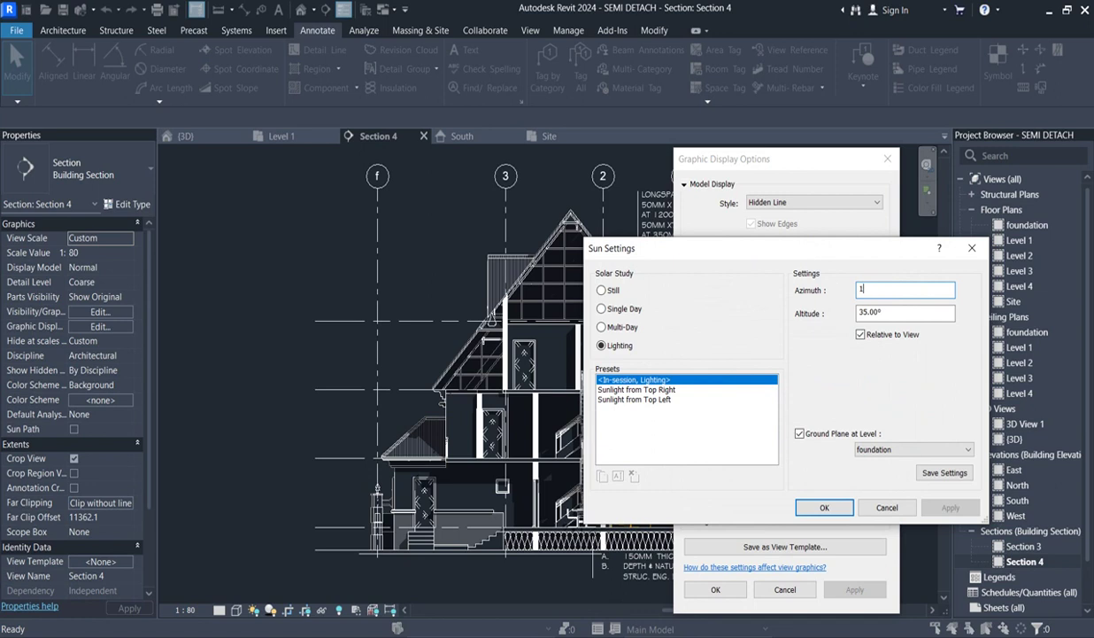
text(175)
click(887, 313)
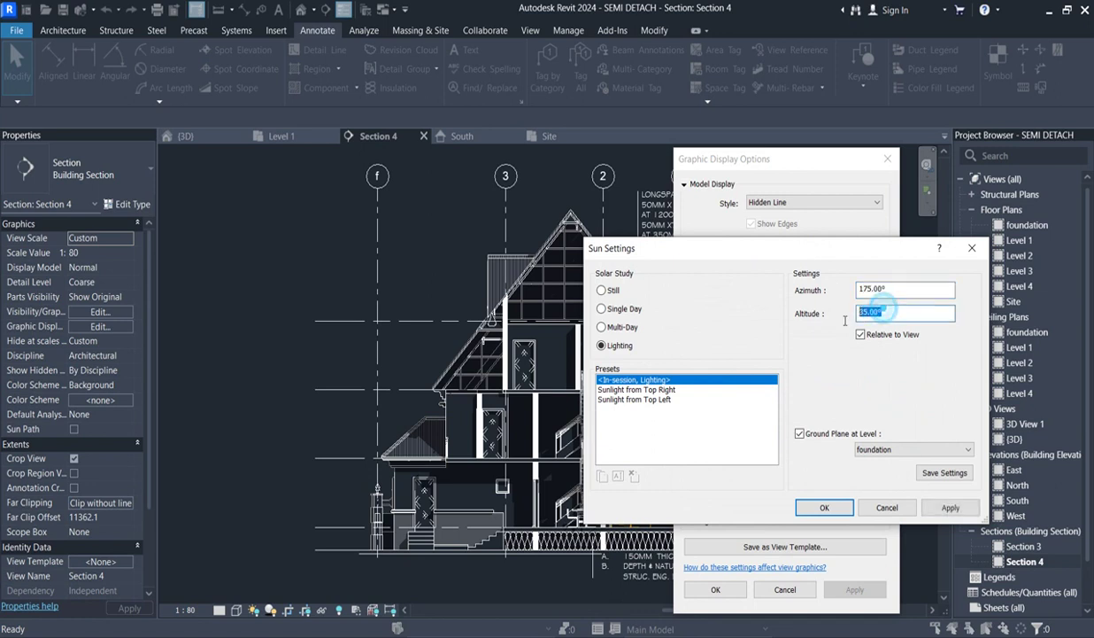
text(10)
click(840, 512)
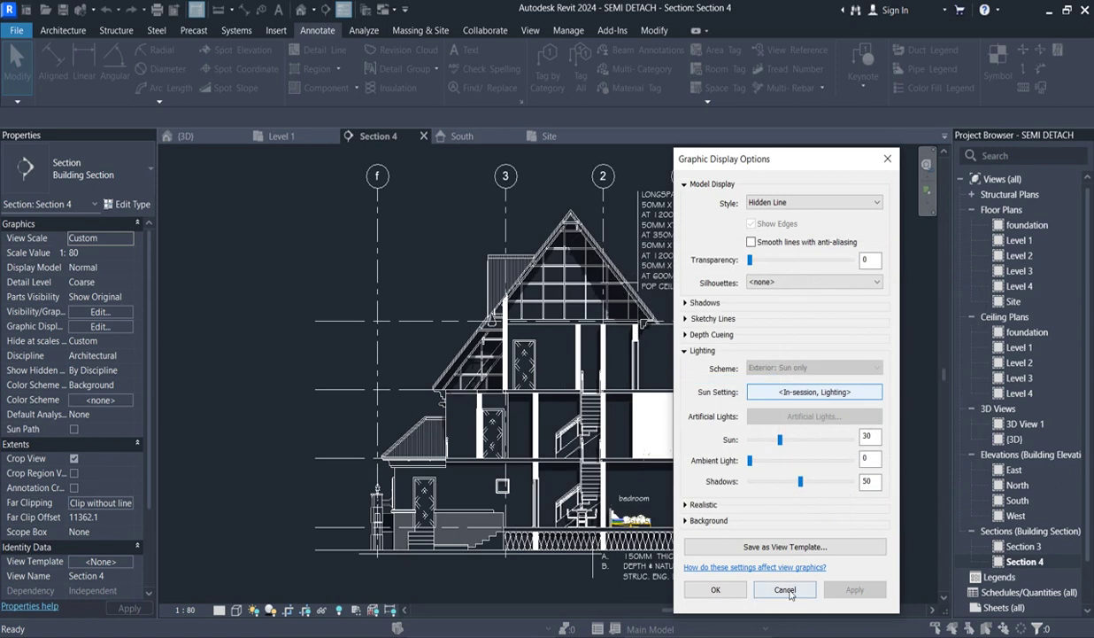
click(713, 589)
scroll(589, 371, up, 3)
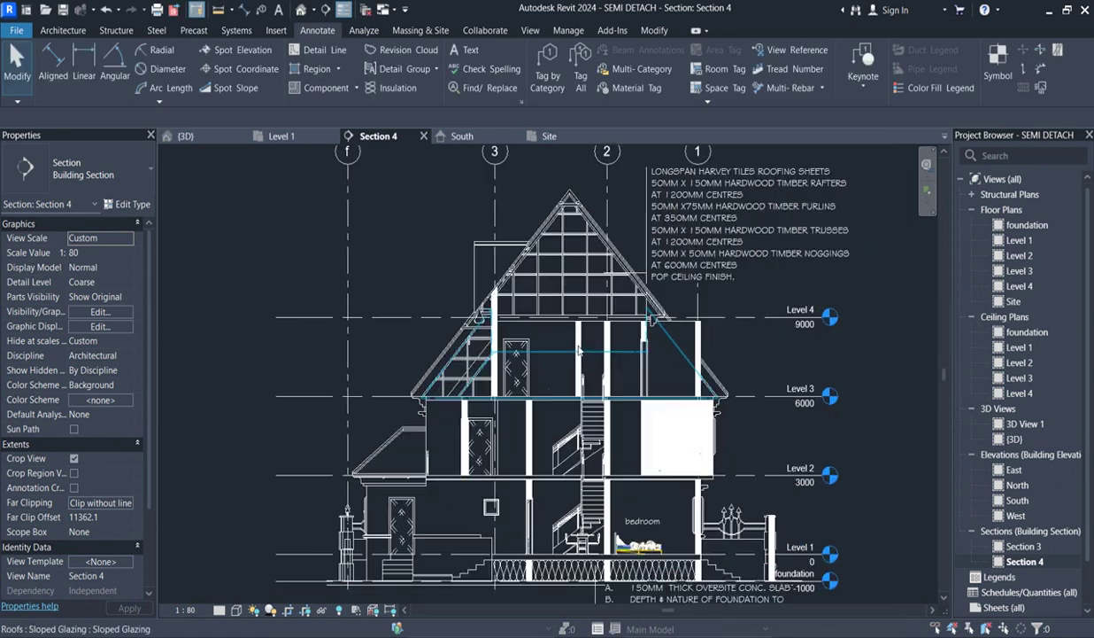
scroll(531, 416, up, 3)
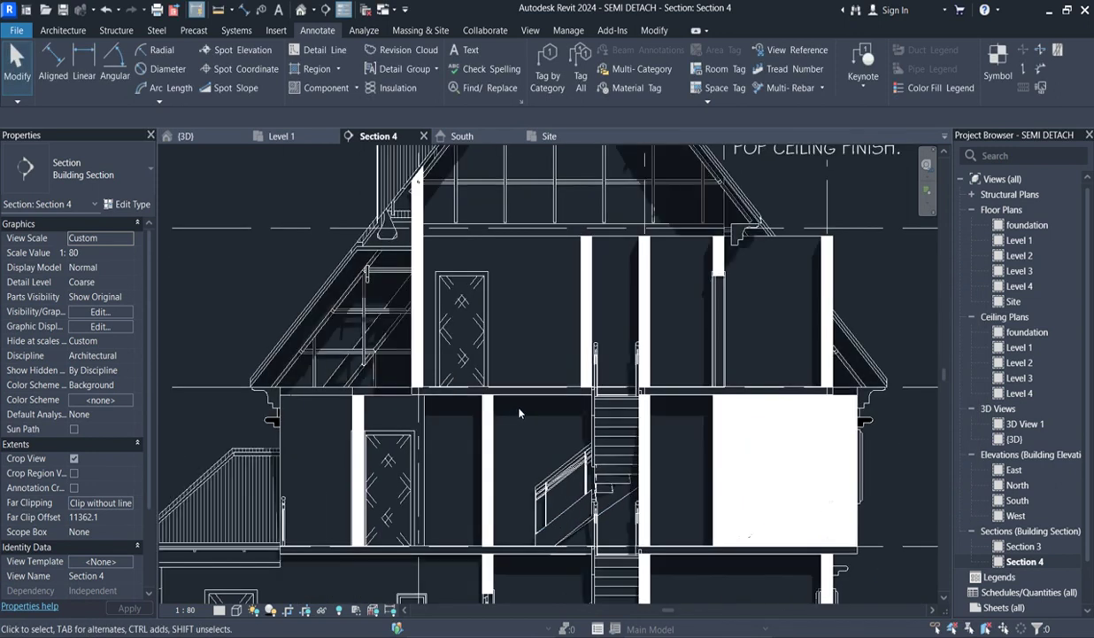
Step: Review the shadowed Section 4 as a whole and up close, checking its roof framing, floors, stairs, grids, level markers and notes
scroll(549, 460, down, 2)
scroll(574, 504, down, 5)
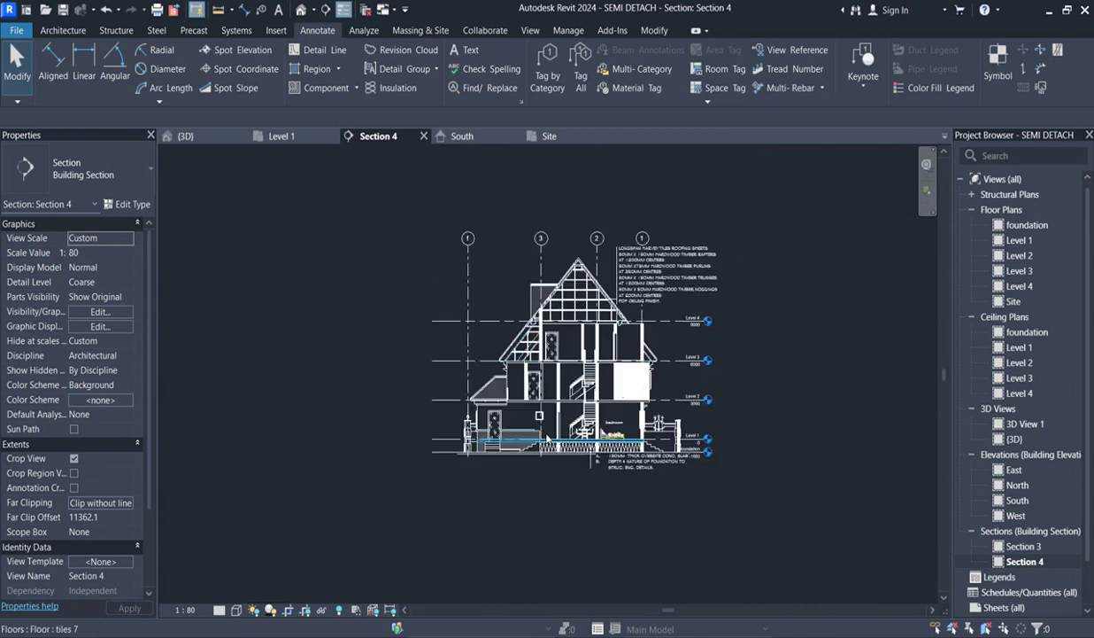
scroll(620, 454, up, 3)
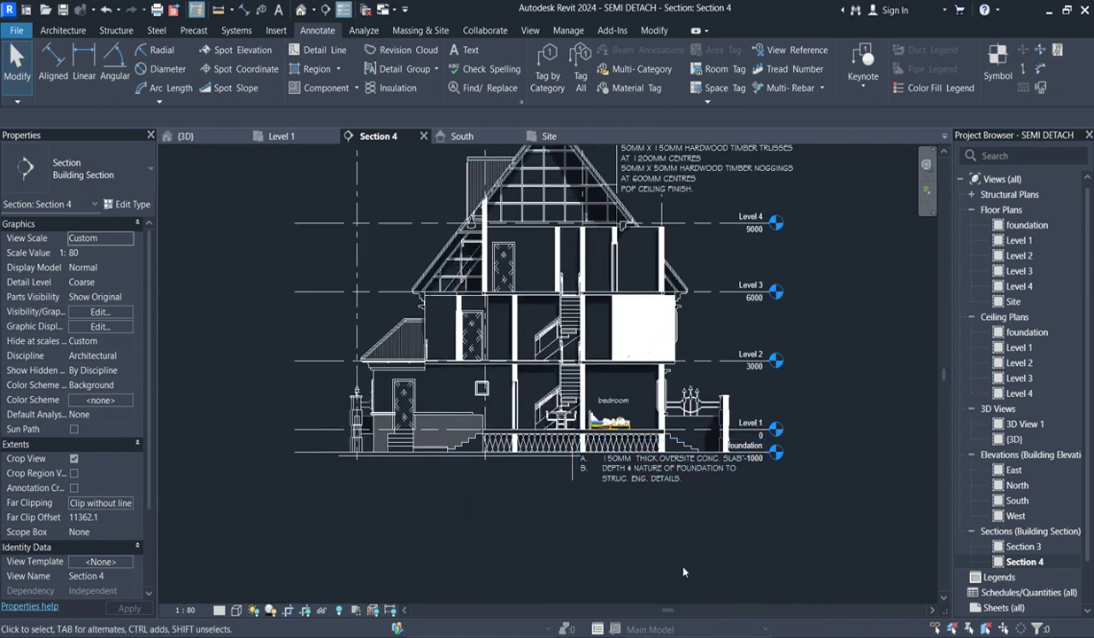
scroll(603, 480, down, 2)
scroll(750, 382, up, 2)
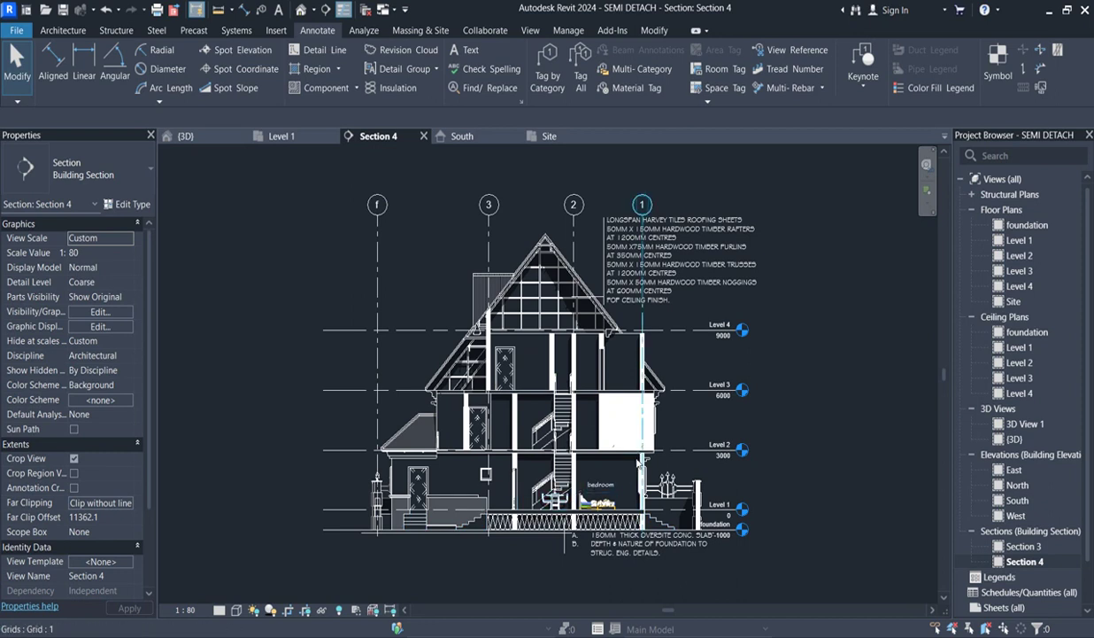
scroll(634, 476, up, 1)
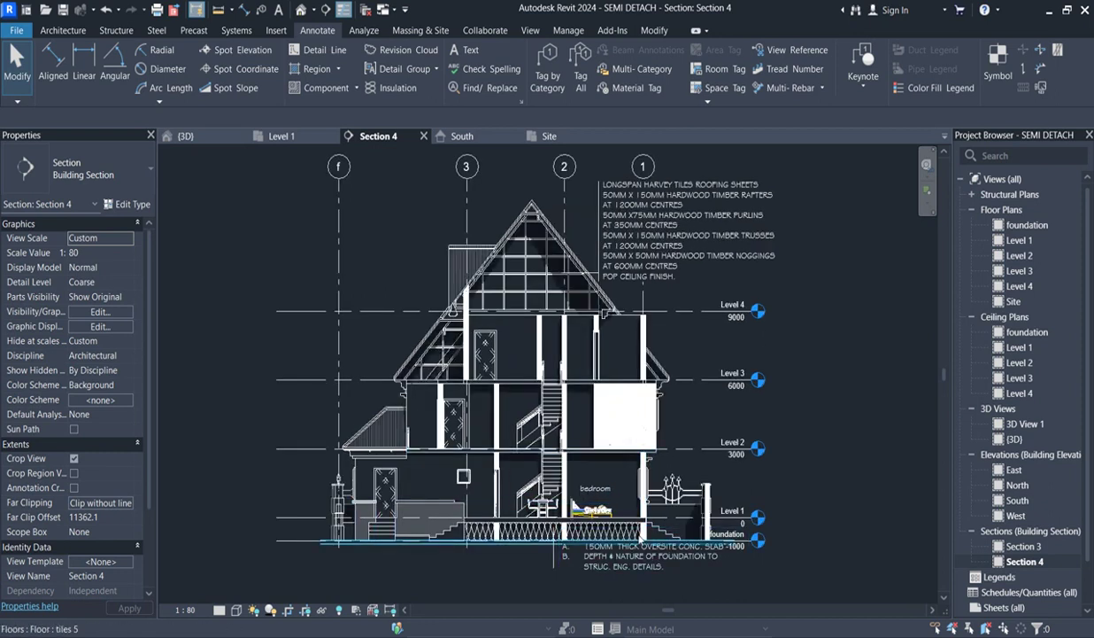
scroll(425, 457, up, 1)
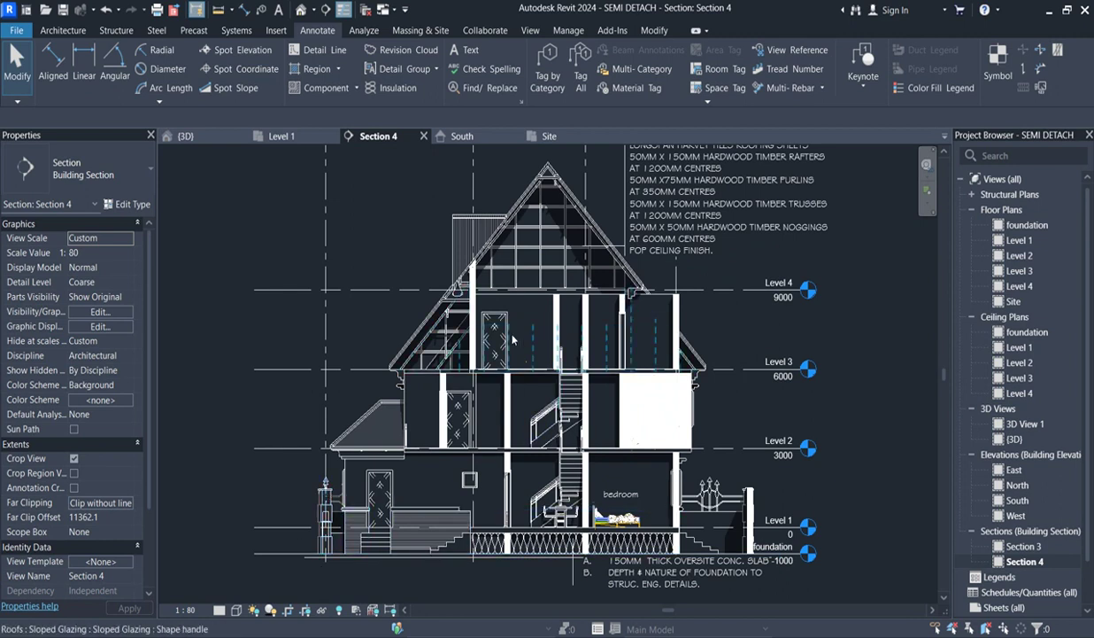
scroll(555, 411, down, 2)
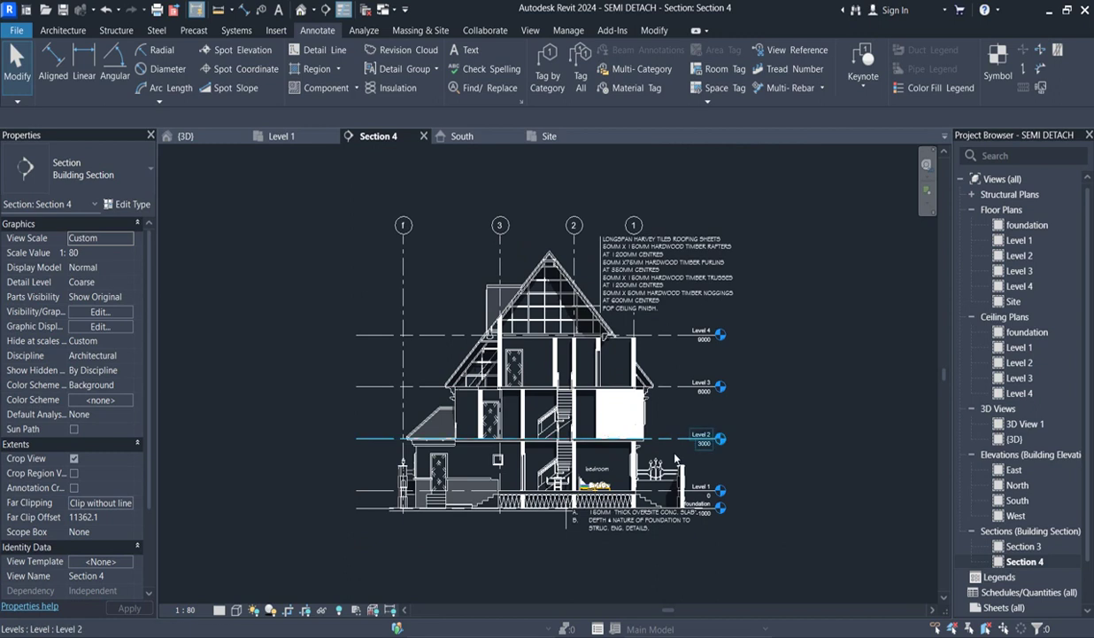
scroll(668, 432, up, 3)
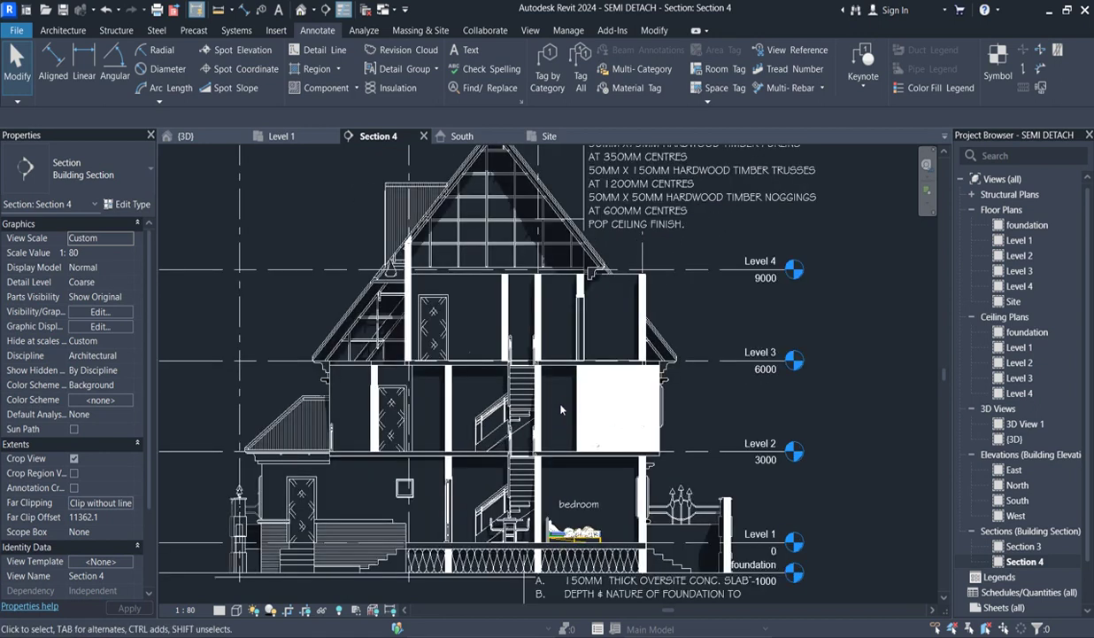
scroll(567, 421, down, 2)
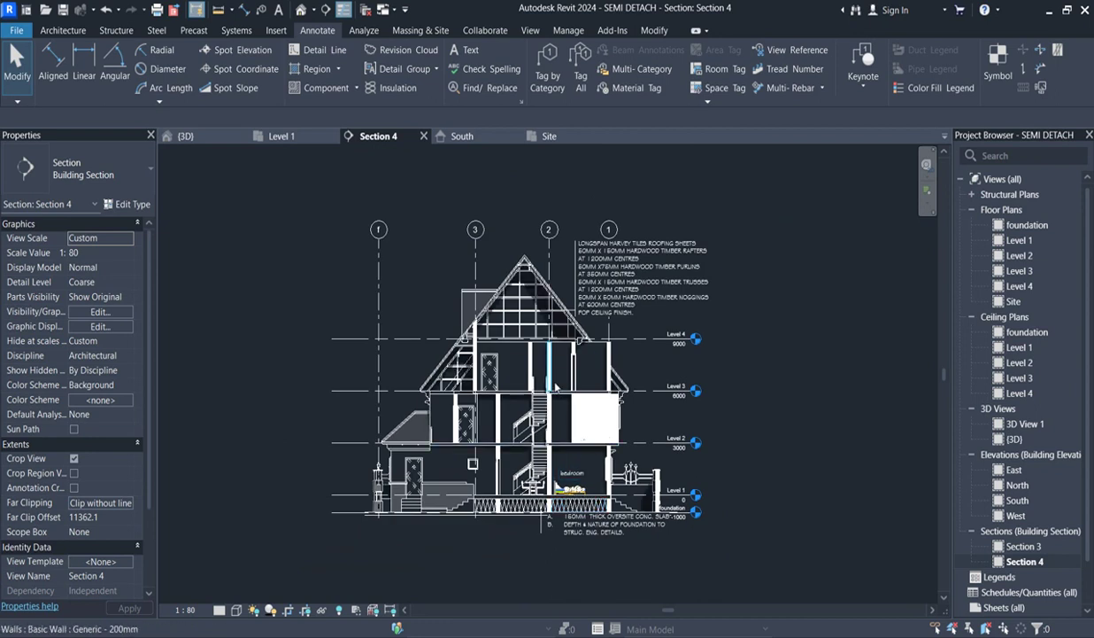
scroll(567, 459, up, 1)
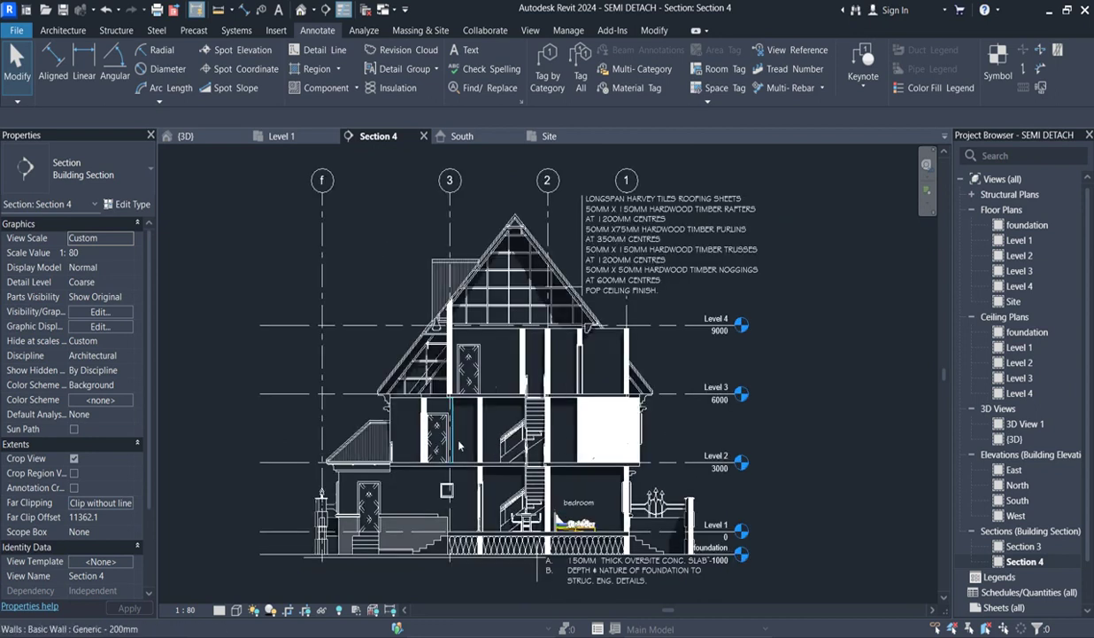
scroll(466, 445, up, 1)
scroll(511, 383, down, 2)
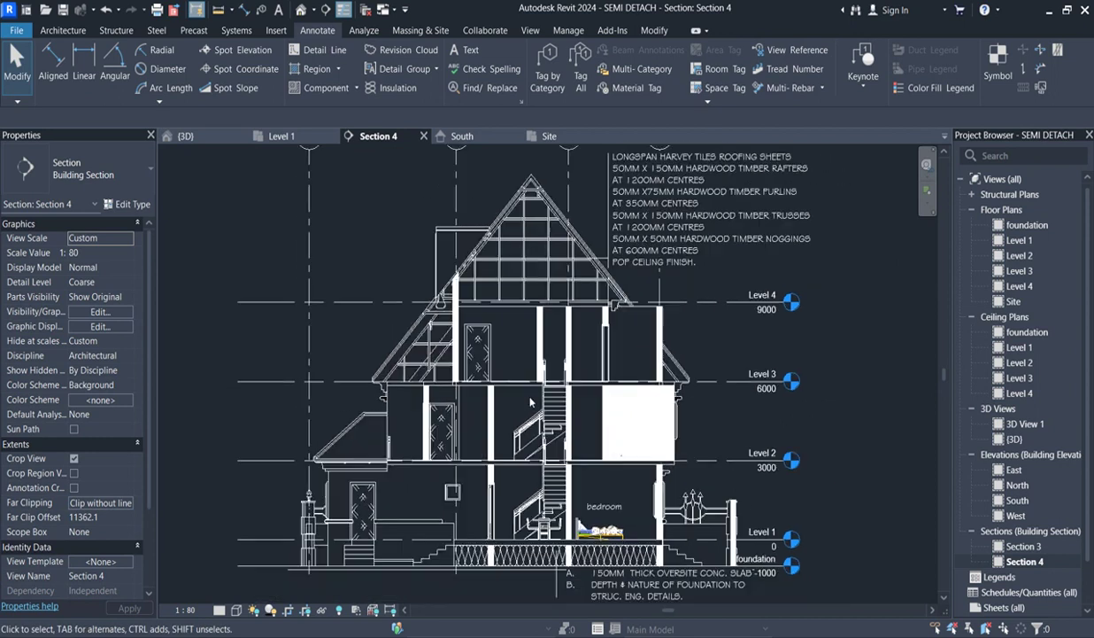